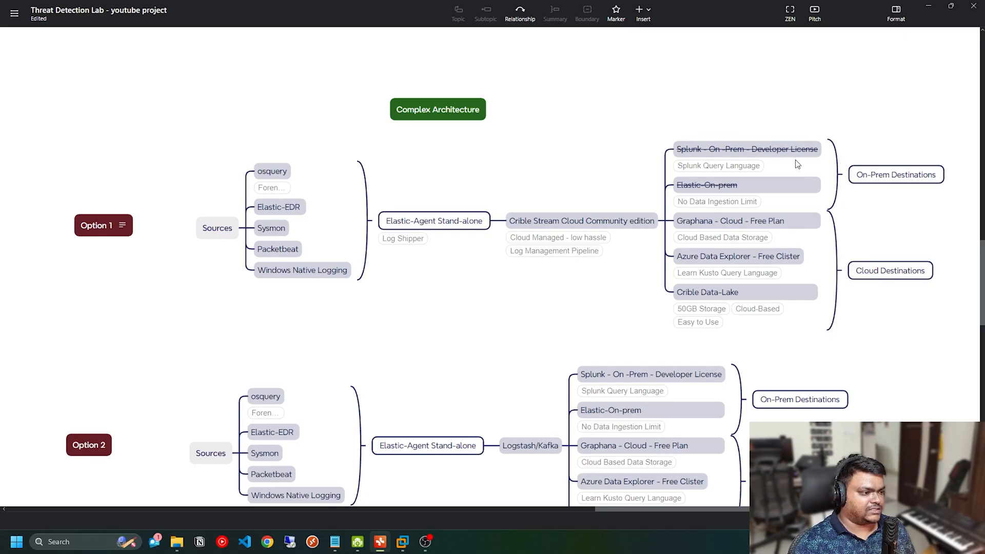
Step: Correct the typo "Clister" to "Cluster" in Option 1's Azure Data Explorer destination topic
left_click(617, 227)
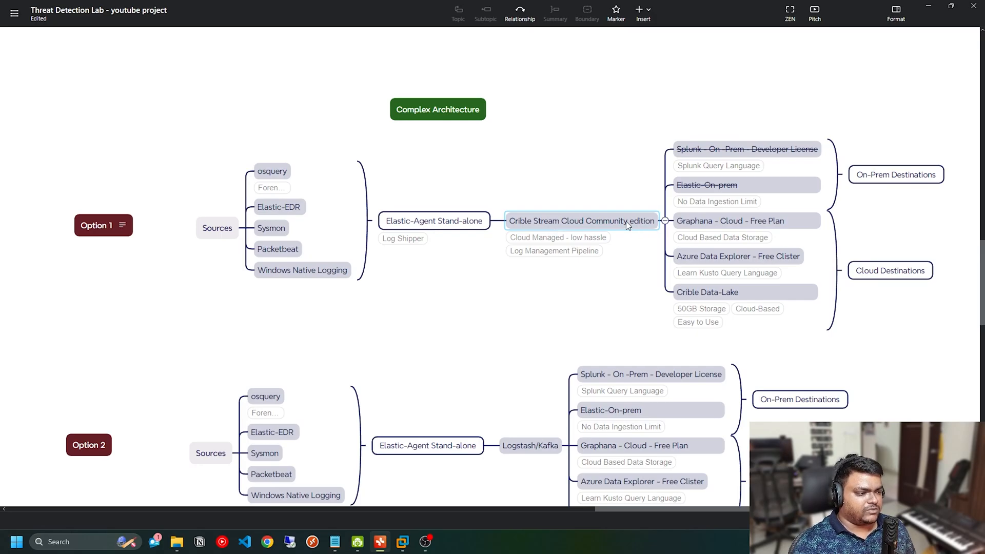
left_click(676, 228)
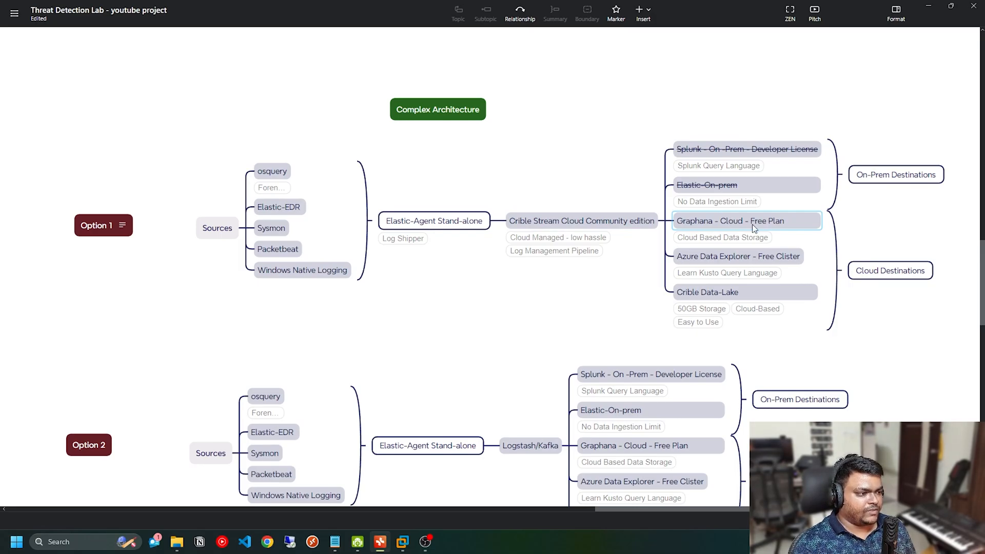
left_click(712, 259)
left_click(785, 259)
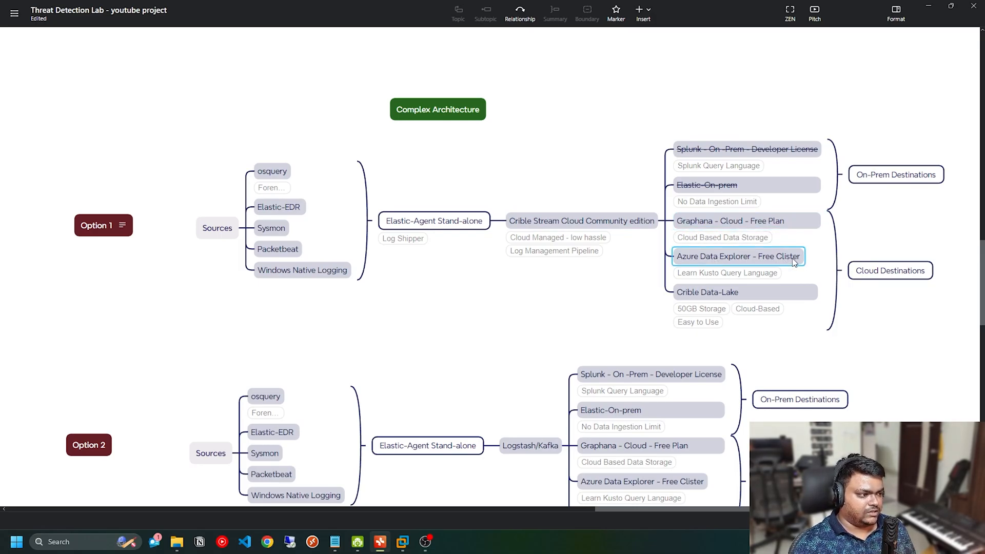
key("Left")
key("Left")
key("Left")
key("Left")
key("BackSpace")
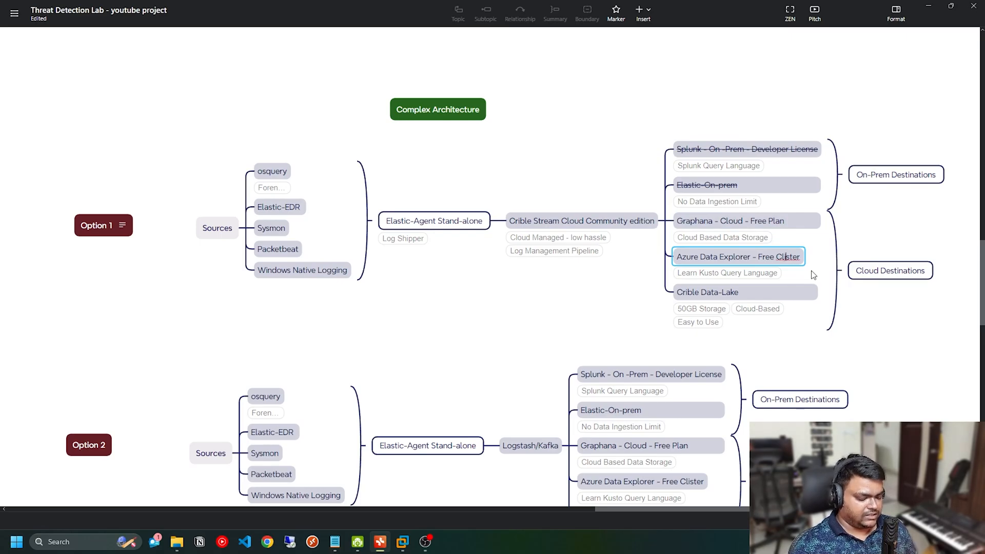
type("u")
left_click(713, 293)
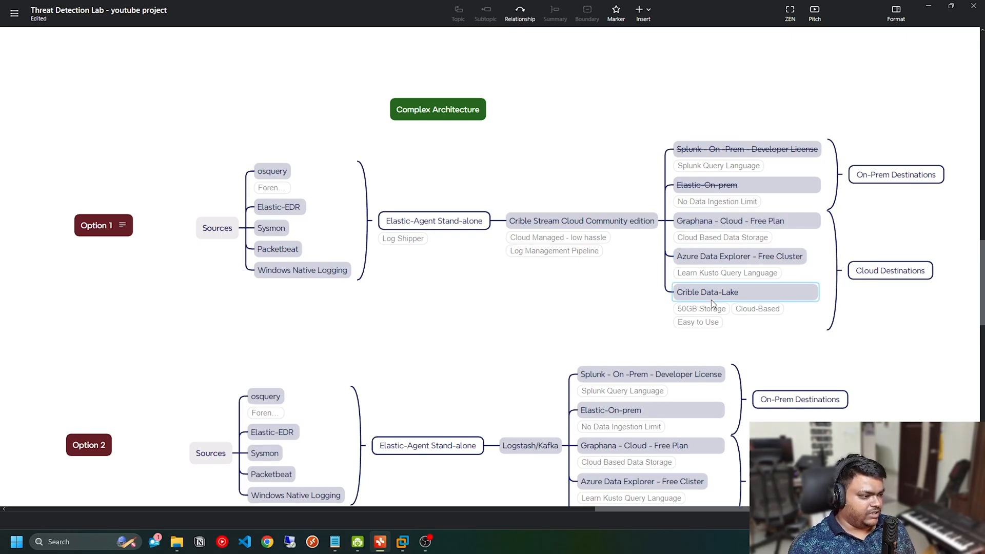
Step: Review Option 1's cloud destinations and the log pipelines of Options 2, 3 and 4 in the Complex Architecture section
left_click(610, 246)
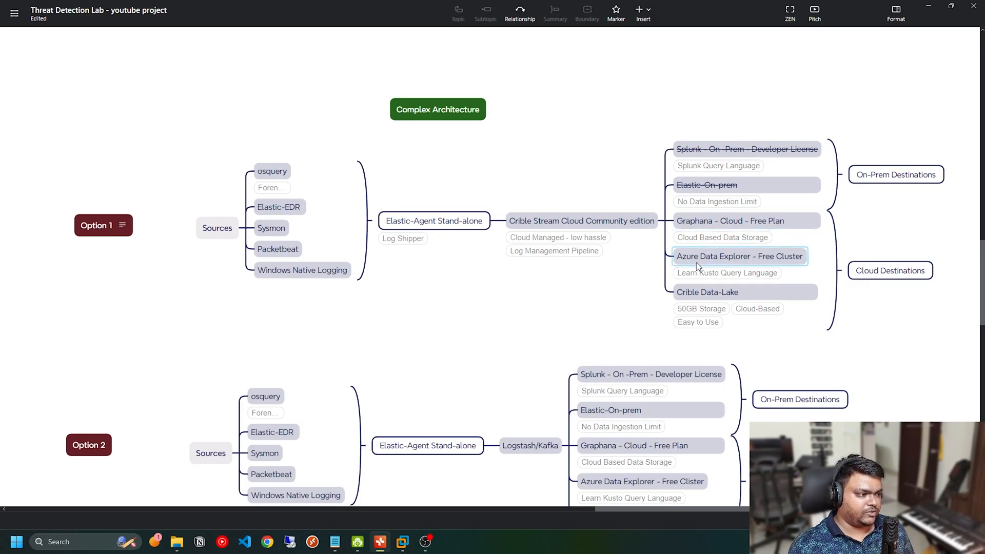
left_click(720, 298)
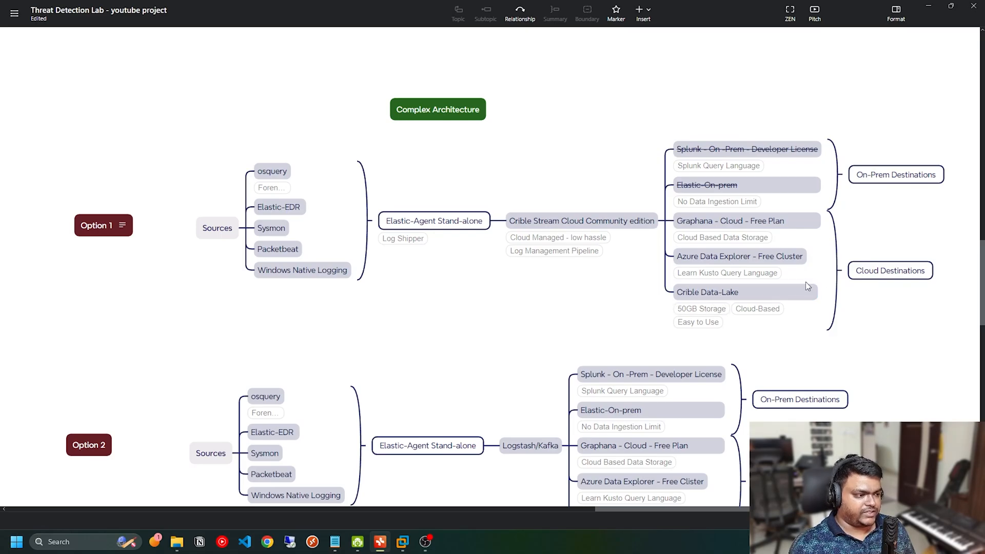
left_click(799, 263)
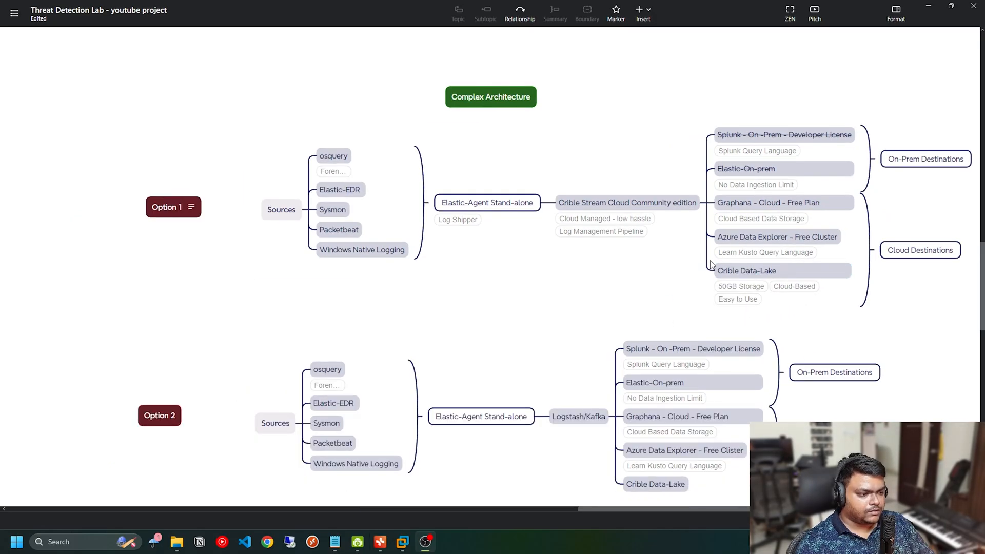
scroll(713, 264, "down", 1)
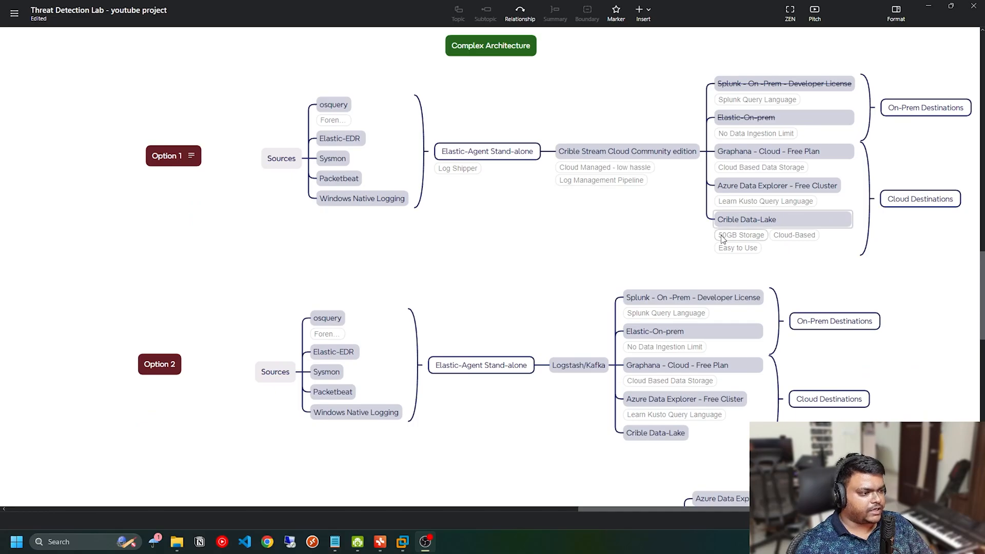
scroll(722, 283, "down", 1)
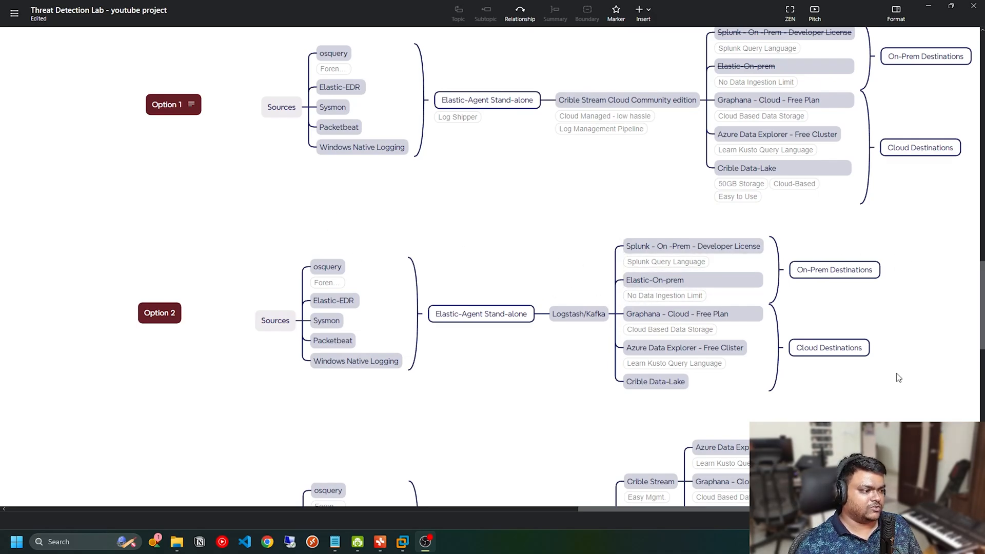
scroll(763, 328, "down", 1)
scroll(764, 321, "down", 3)
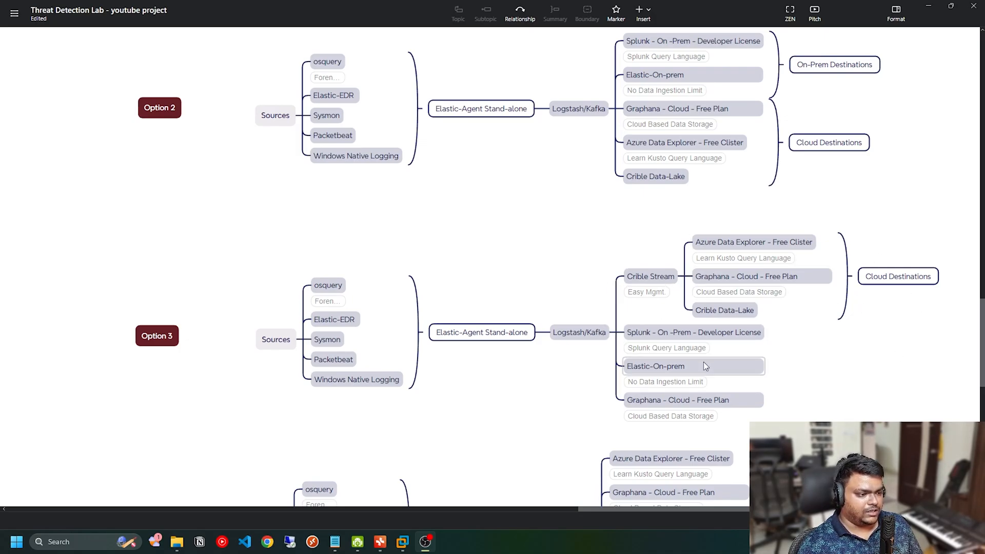
scroll(890, 406, "down", 1)
scroll(832, 359, "up", 3)
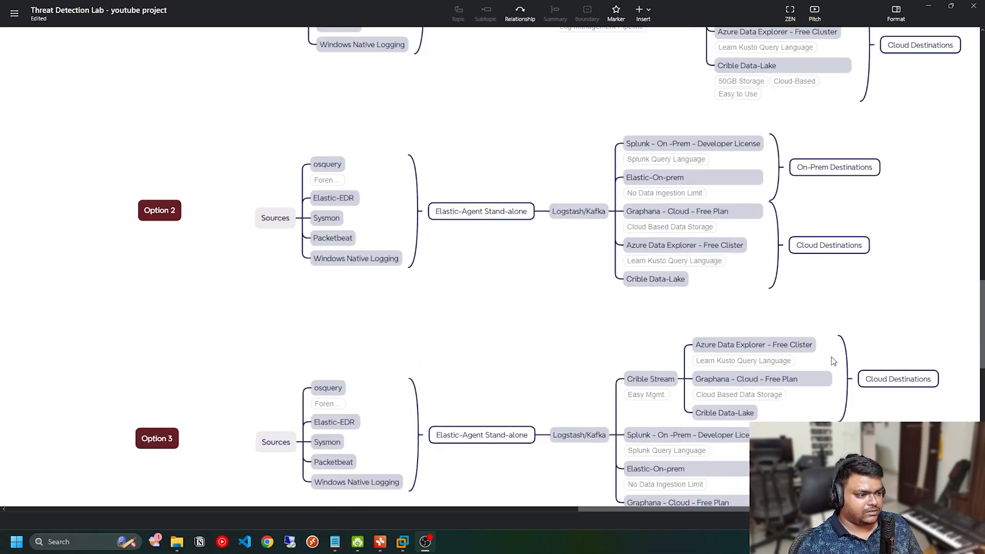
scroll(834, 361, "down", 1)
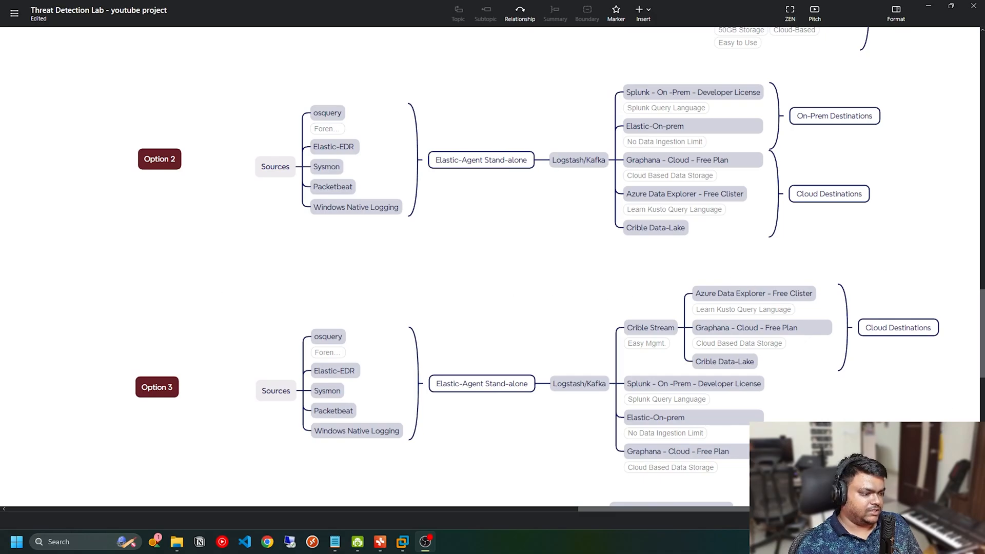
scroll(712, 314, "down", 1)
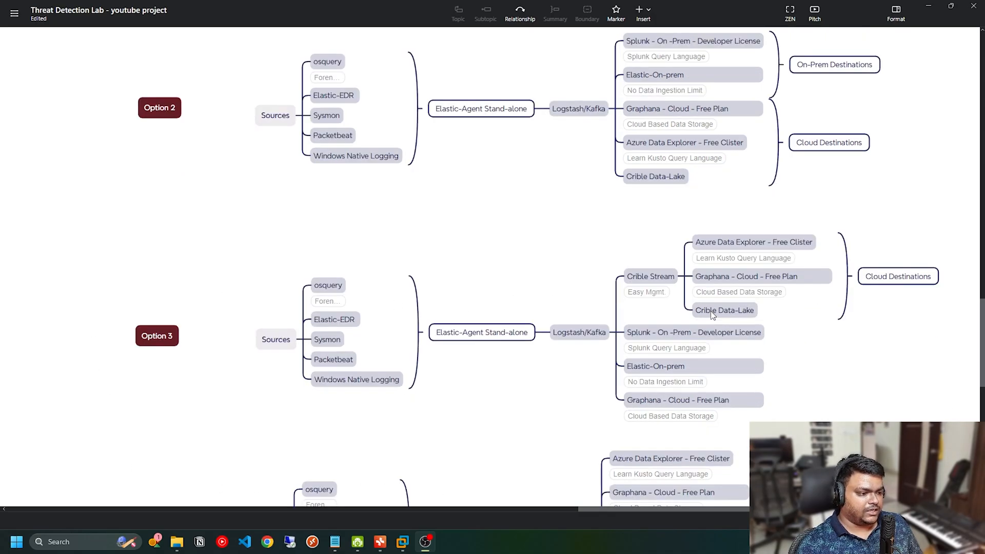
scroll(712, 312, "down", 3)
scroll(712, 314, "down", 1)
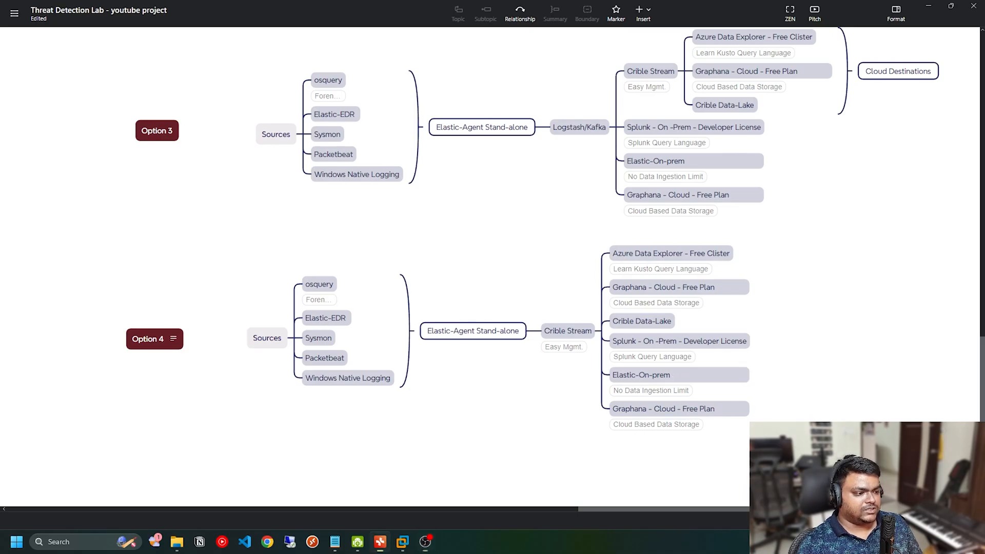
left_click_drag(839, 446, 87, 240)
left_click(156, 239)
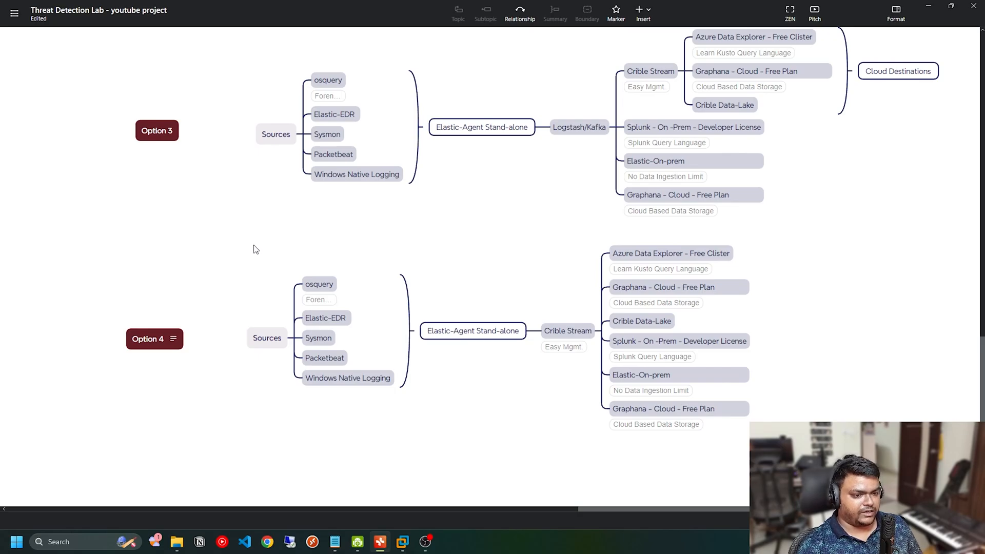
left_click_drag(206, 232, 854, 446)
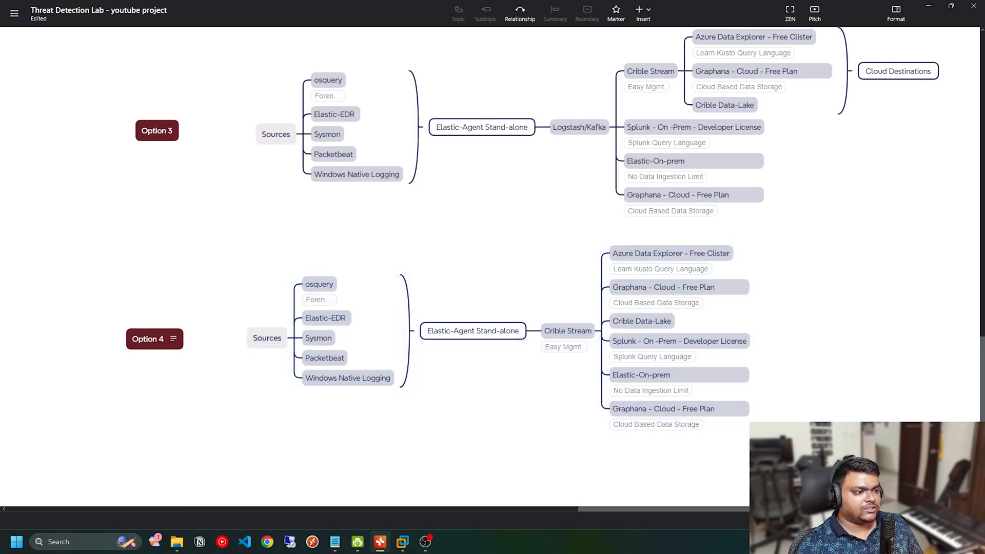
Step: Go back to the Simple Architecture section and examine the Splunk Based Detection Lab row
scroll(848, 406, "up", 5)
scroll(847, 405, "up", 10)
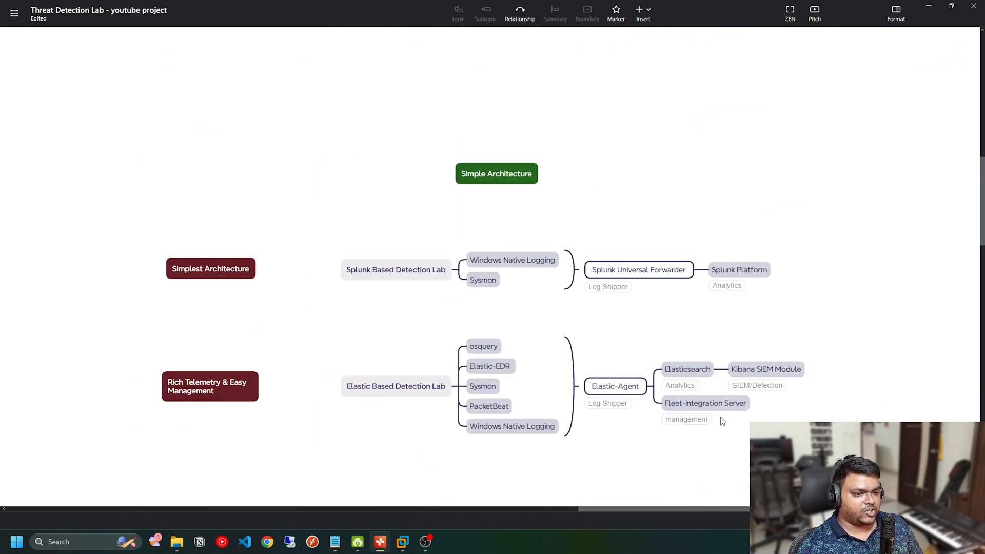
left_click_drag(131, 213, 800, 323)
left_click(800, 323)
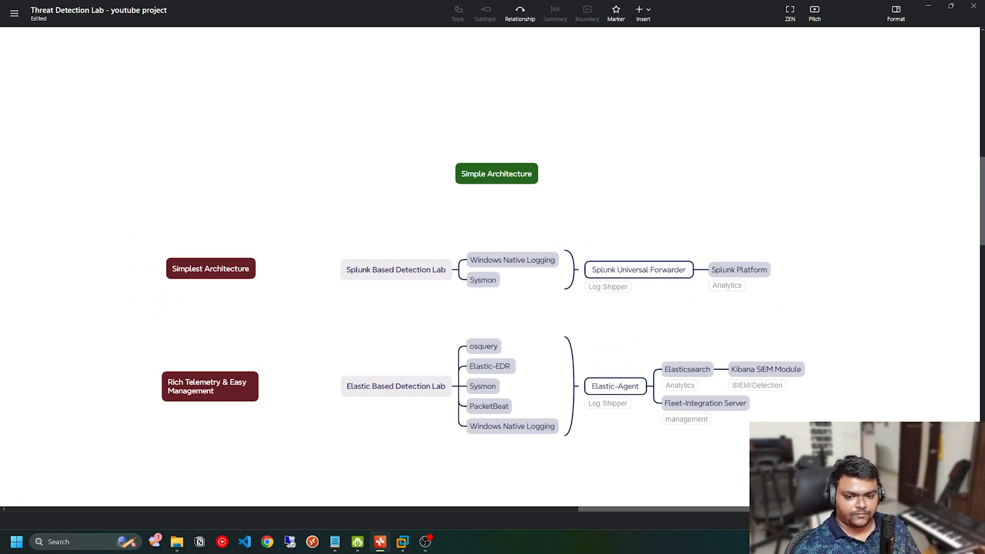
Step: Switch to VMware Workstation and check the firewall-opnsense-tdr, Logging-server-ubuntu-tdr and windows 11 - victimbox-tdr virtual machines
mouse_move(404, 540)
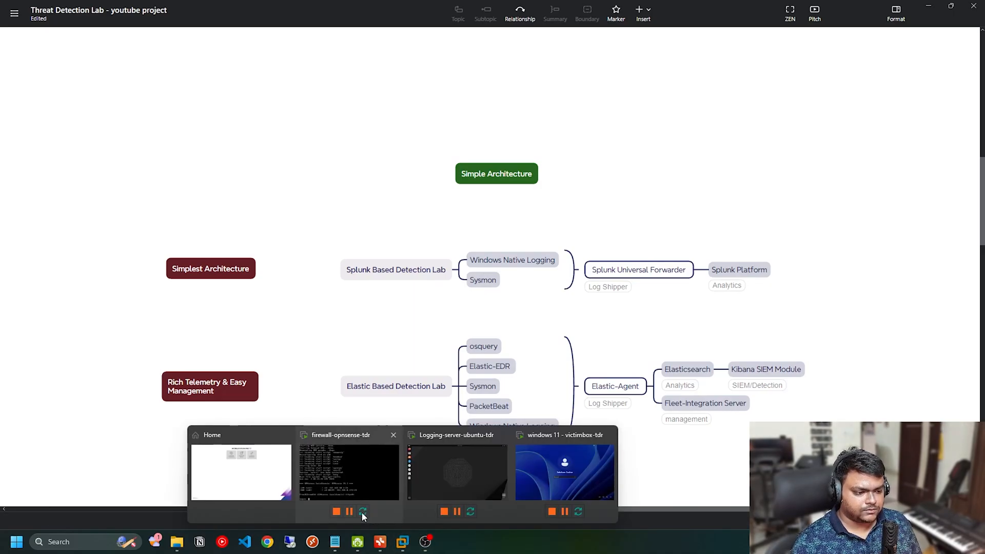
left_click(251, 471)
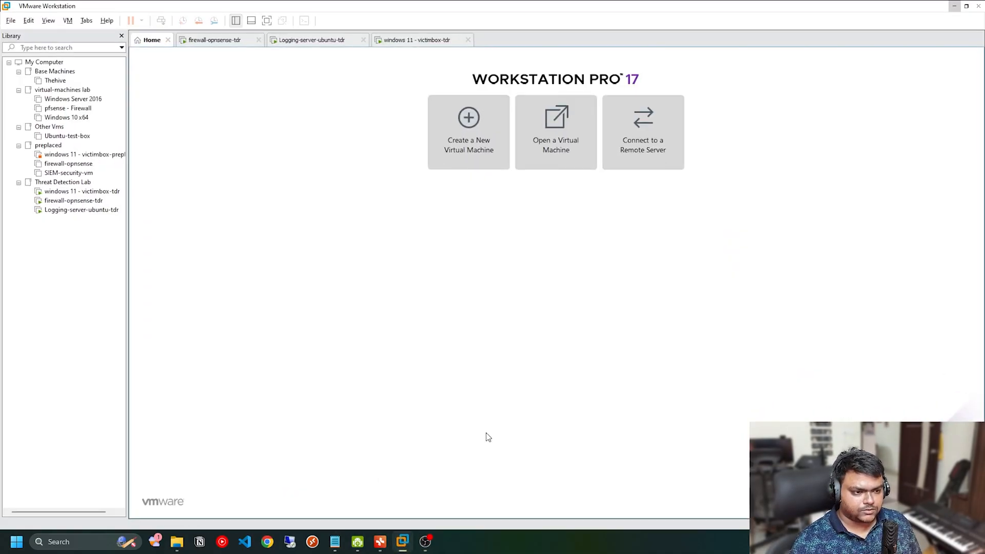
left_click(180, 42)
left_click(286, 41)
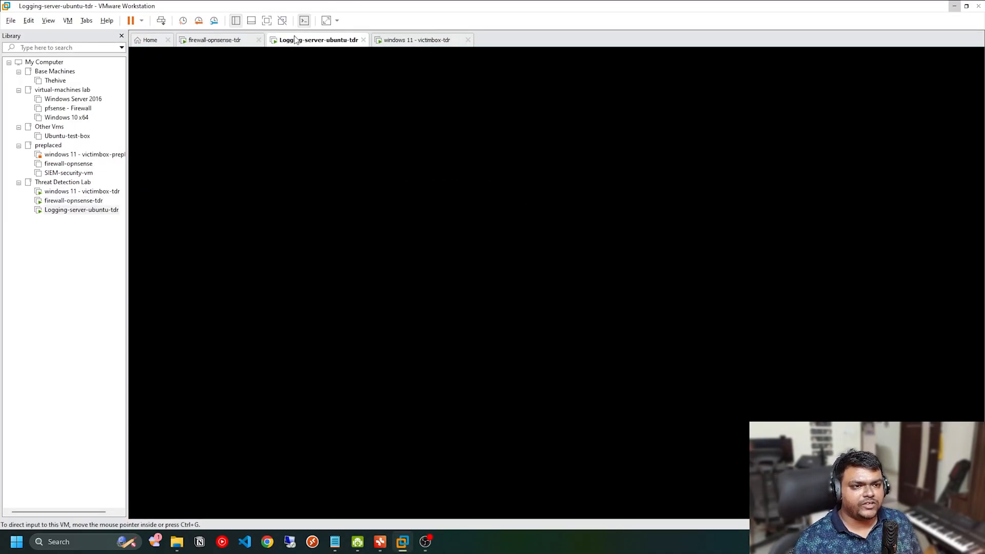
left_click(426, 48)
left_click(194, 47)
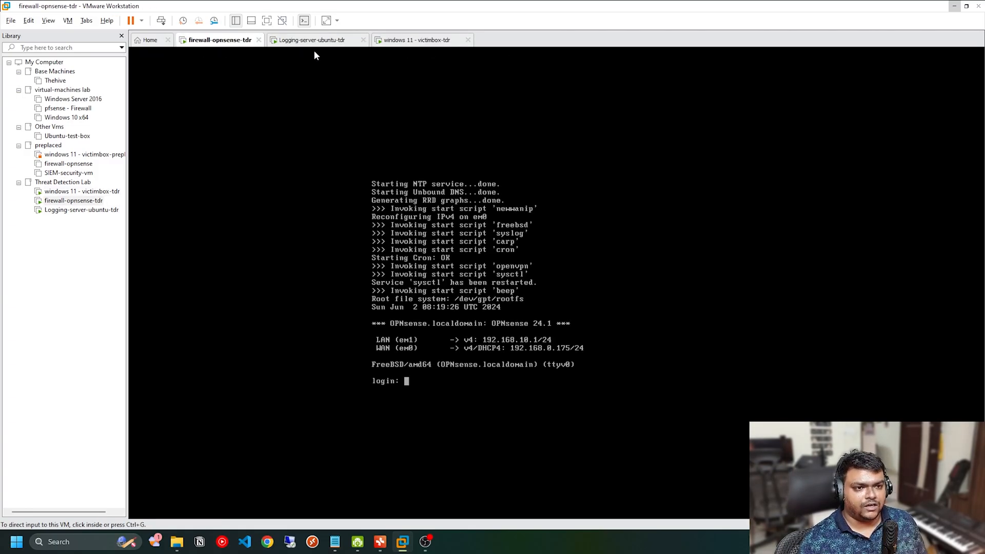
left_click(329, 40)
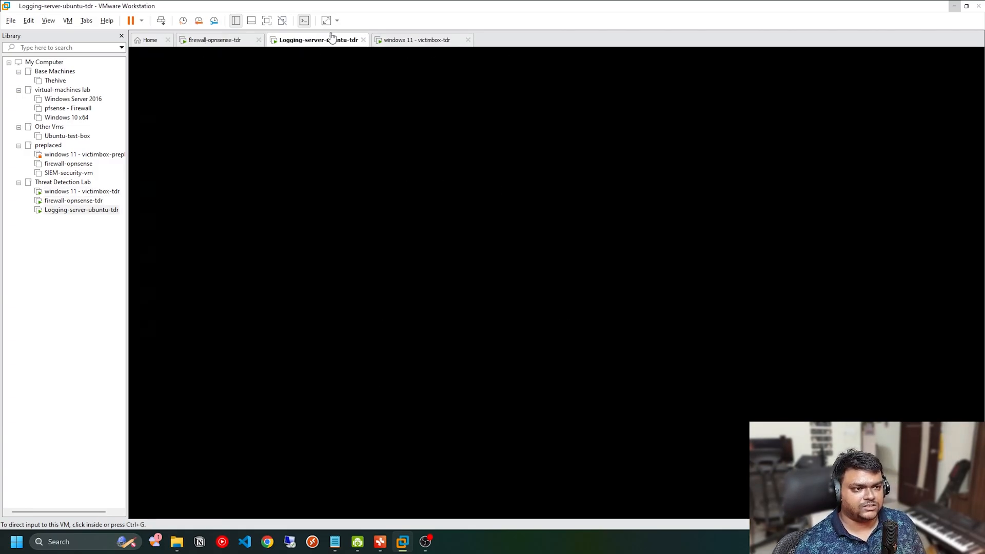
left_click(427, 41)
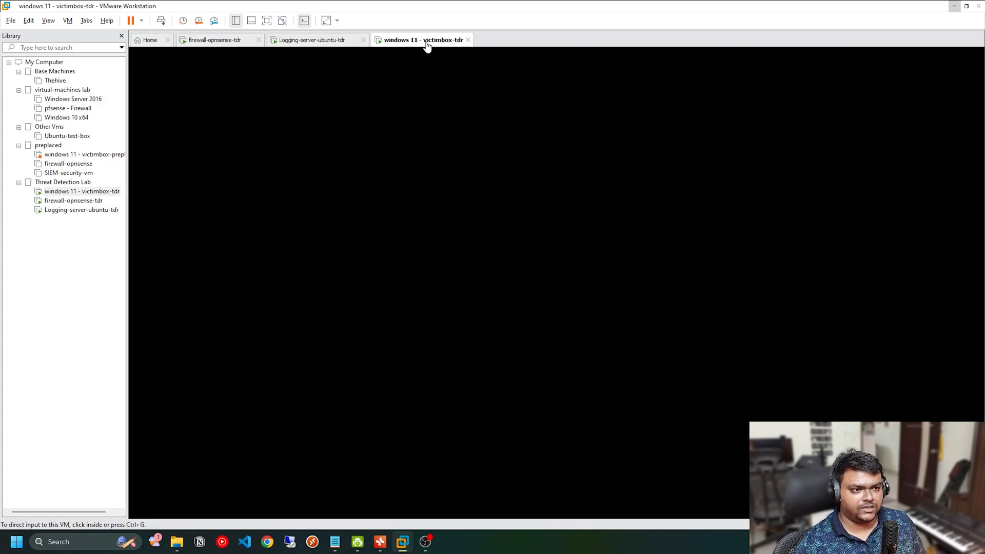
Step: Log in to the Logging-server-ubuntu-tdr virtual machine with the account password
left_click(309, 41)
left_click(416, 265)
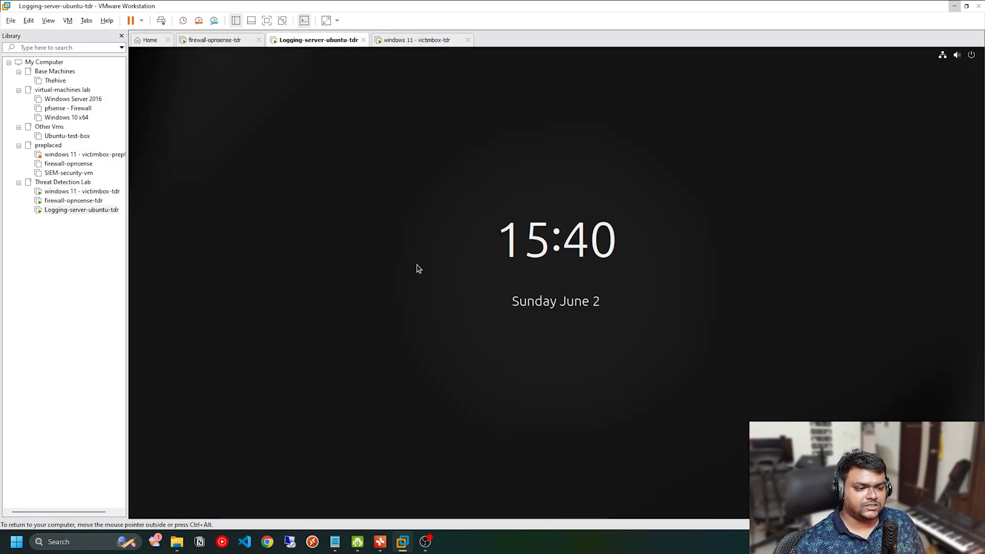
left_click(533, 354)
type("******")
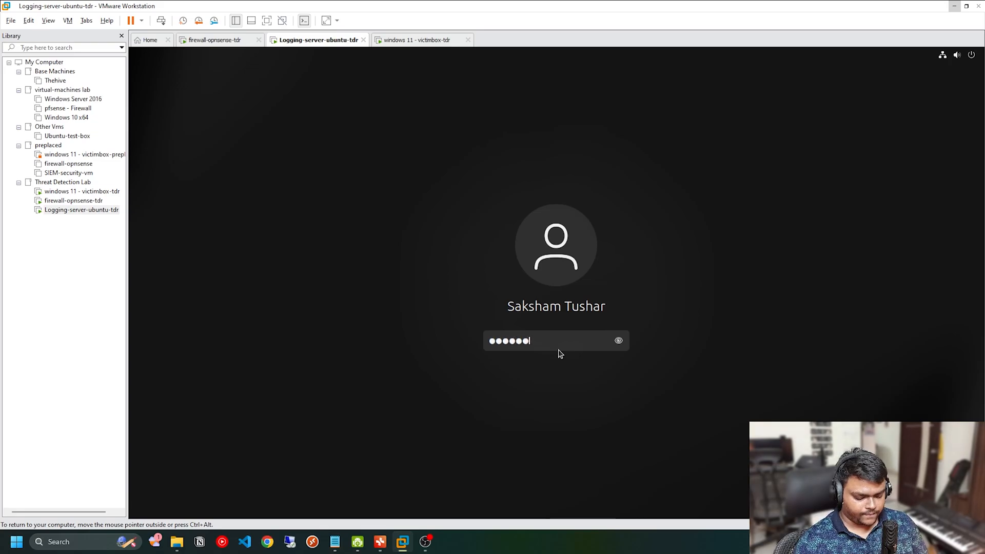
type("*******")
key("Return")
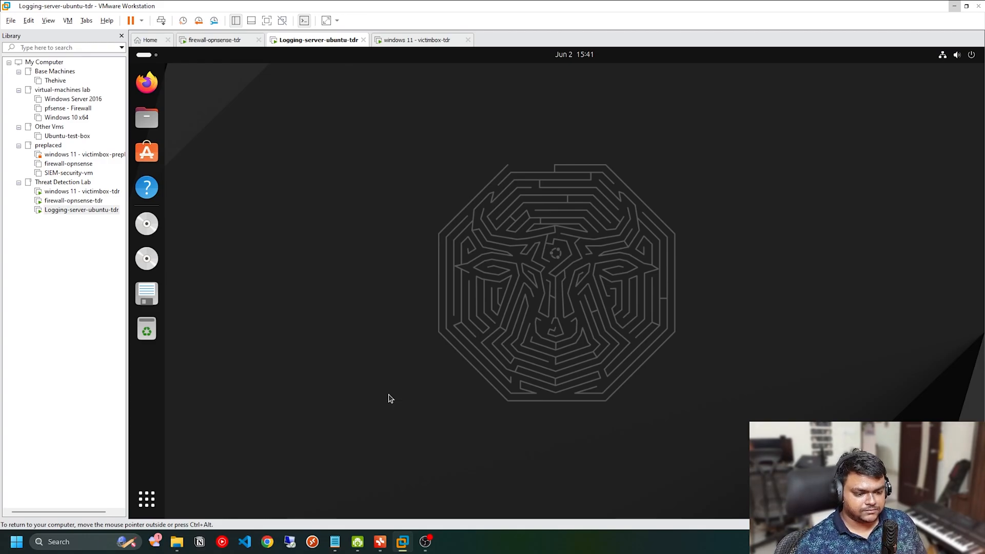
Step: Switch back to the Xmind mind map and examine the Splunk Platform and Sysmon topics of the Simplest Architecture
left_click(380, 542)
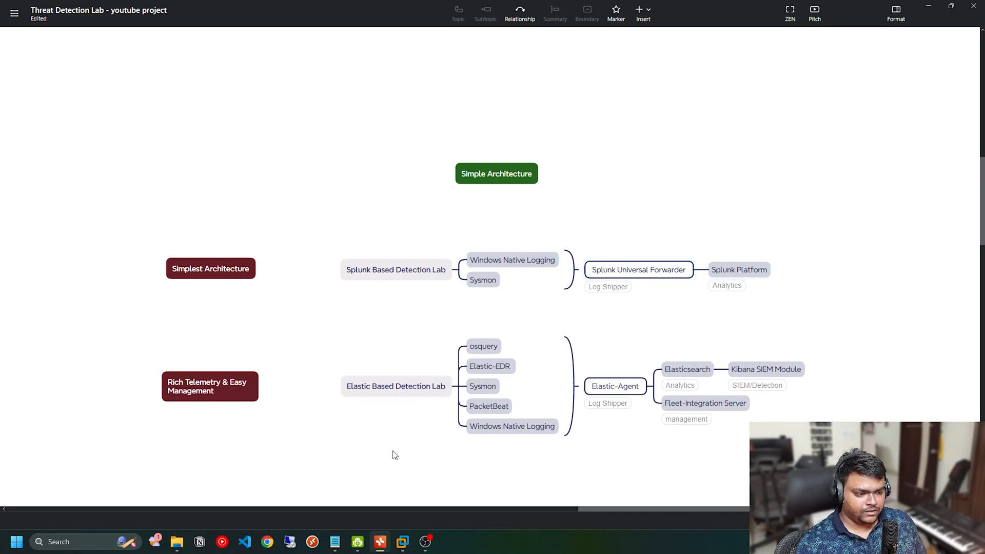
left_click(735, 274)
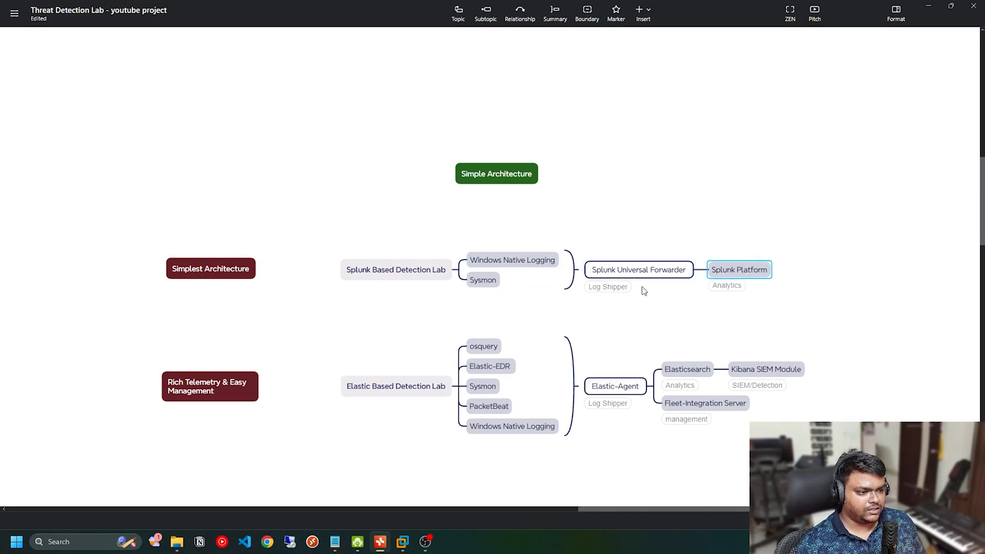
left_click(483, 283)
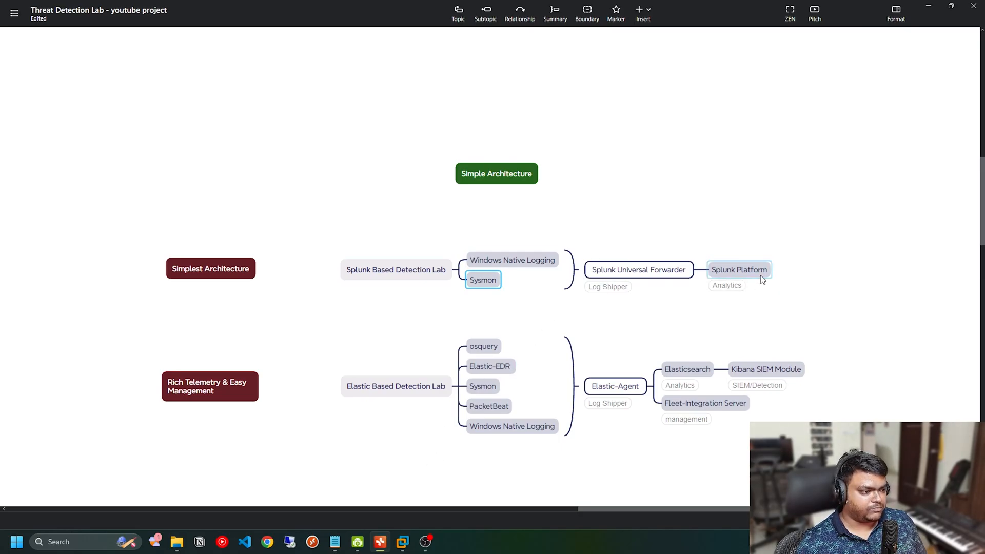
Step: Switch to the Logging-server-ubuntu-tdr virtual machine in VMware Workstation
mouse_move(403, 537)
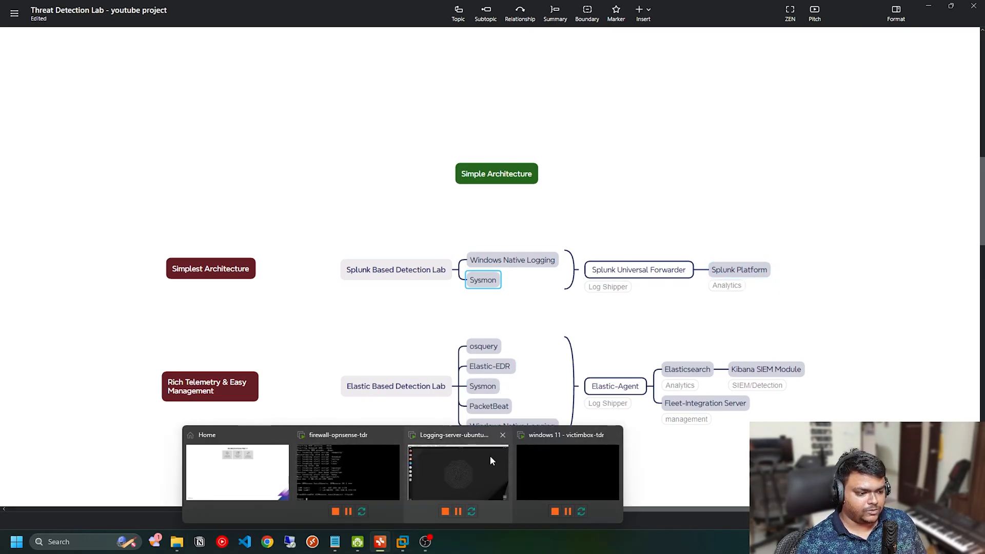
left_click(475, 464)
right_click(496, 197)
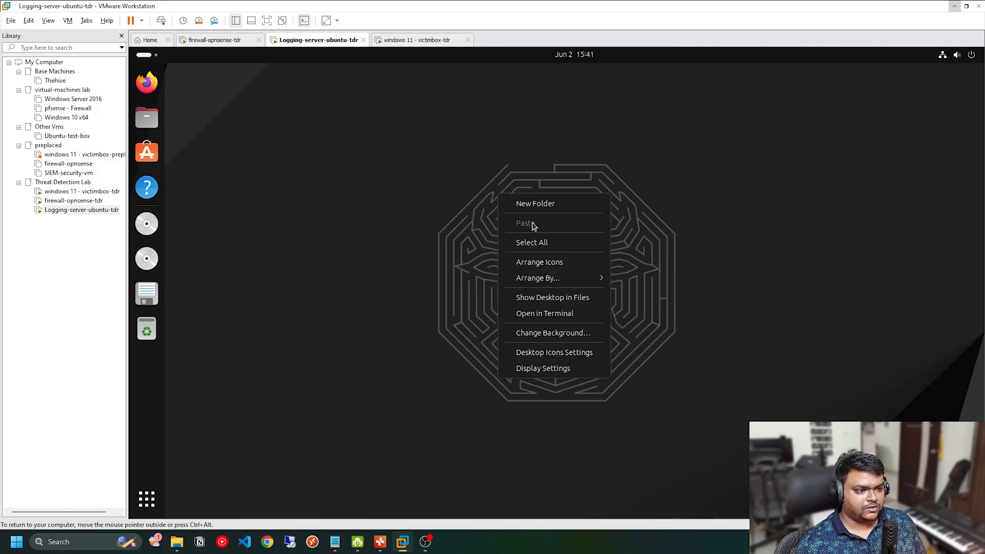
left_click(386, 216)
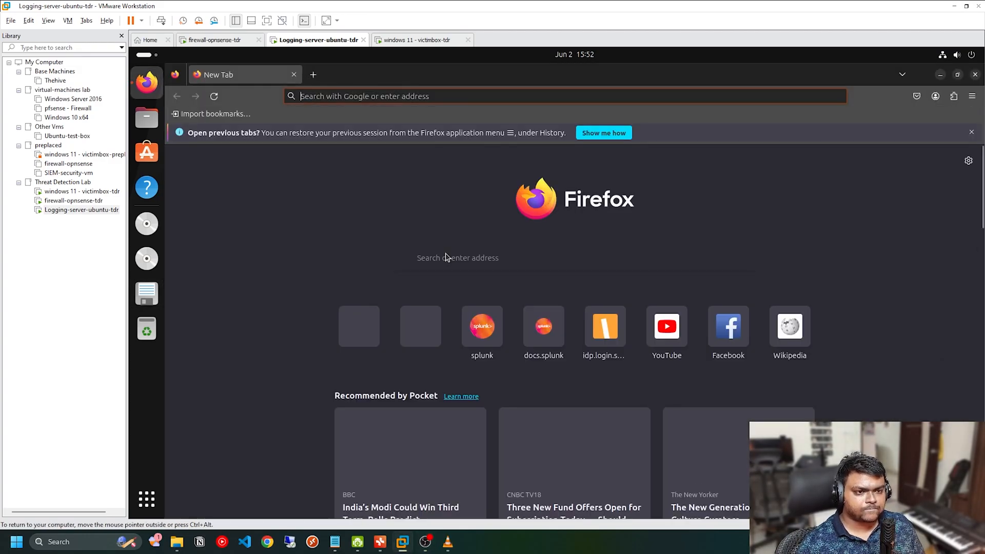
Step: Search the web for "splunk free" in the virtual machine's browser and open the Download Splunk result
left_click(374, 96)
type("spu")
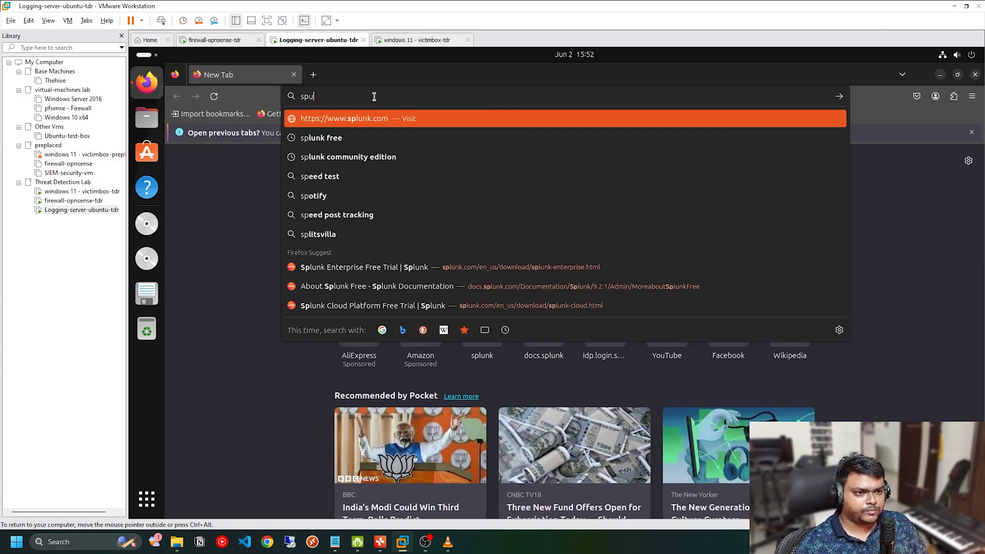
key("BackSpace")
type("lunk free")
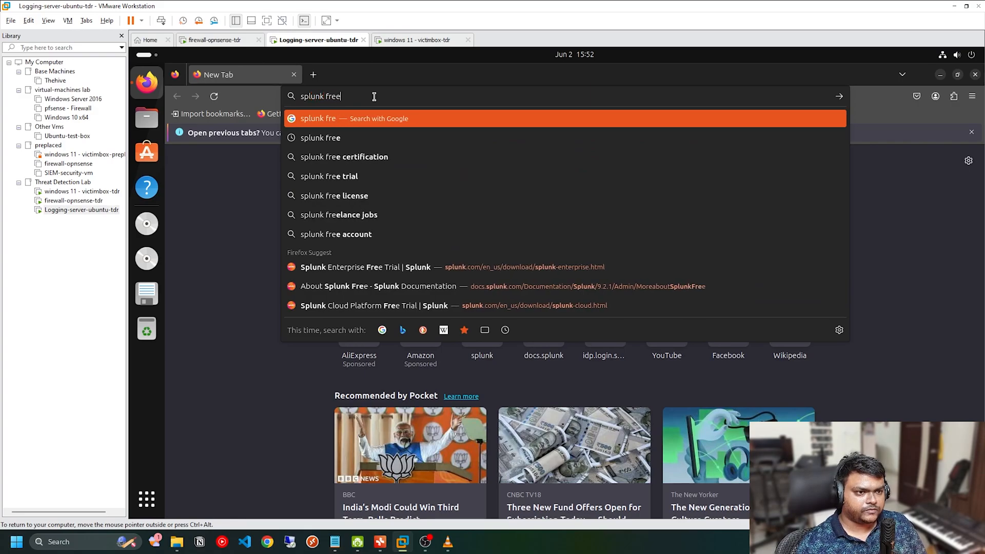
key("Return")
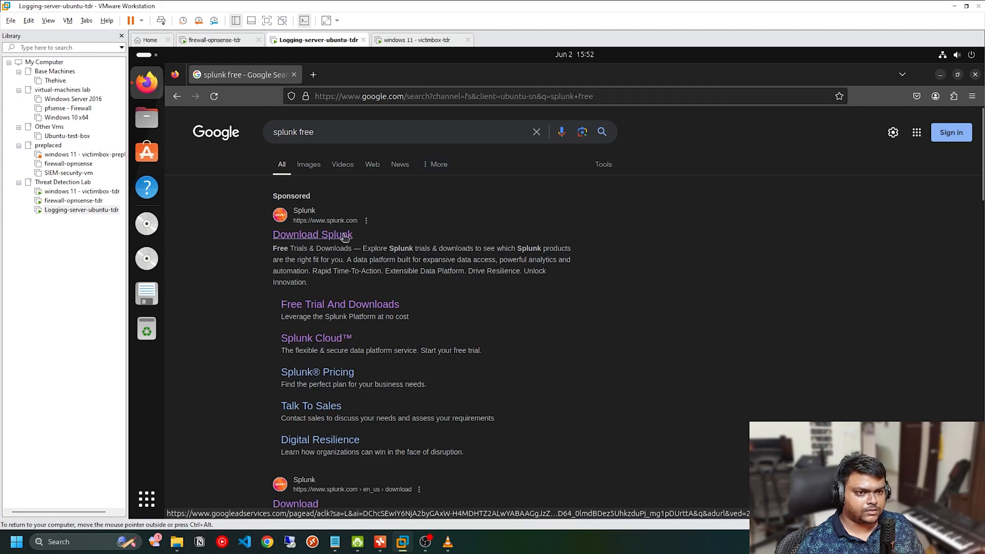
left_click(321, 240)
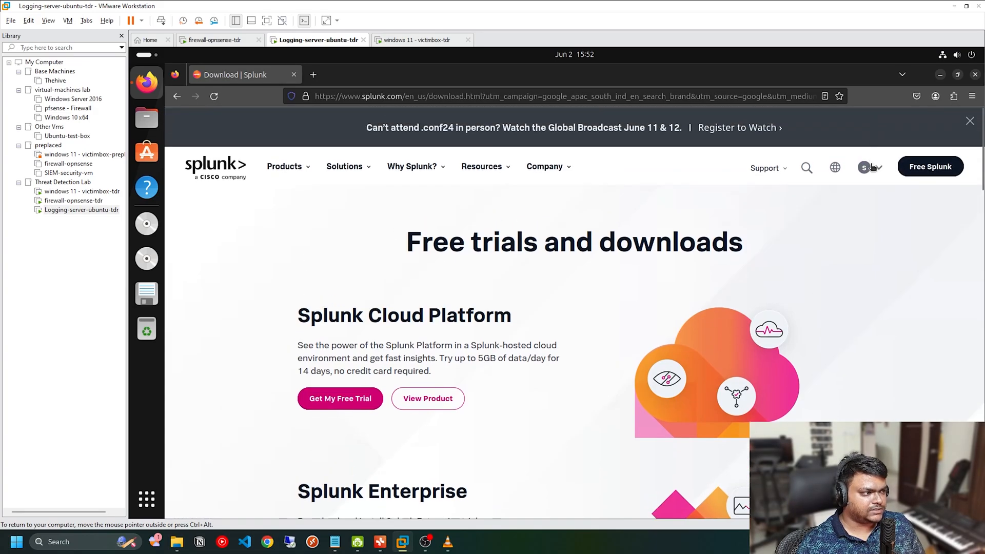
Step: Go to the Splunk account's dashboard and open the Splunk Enterprise download page from its free trials and downloads
mouse_move(874, 172)
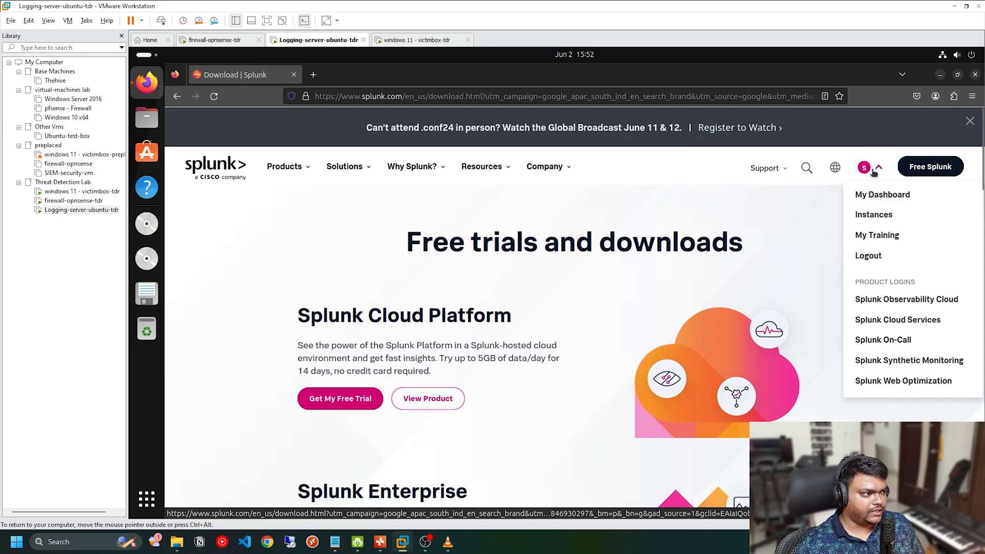
left_click(883, 195)
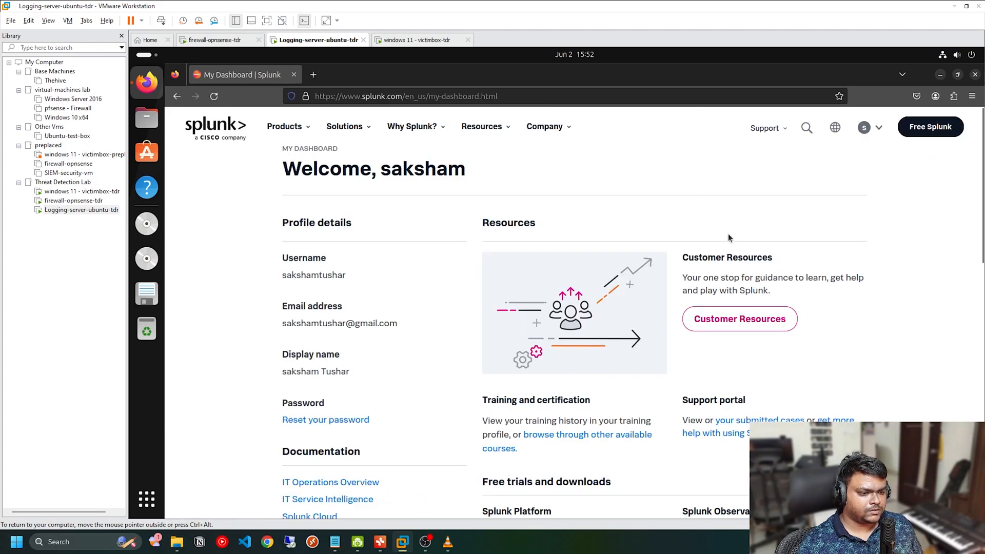
scroll(439, 262, "down", 7)
scroll(445, 273, "up", 4)
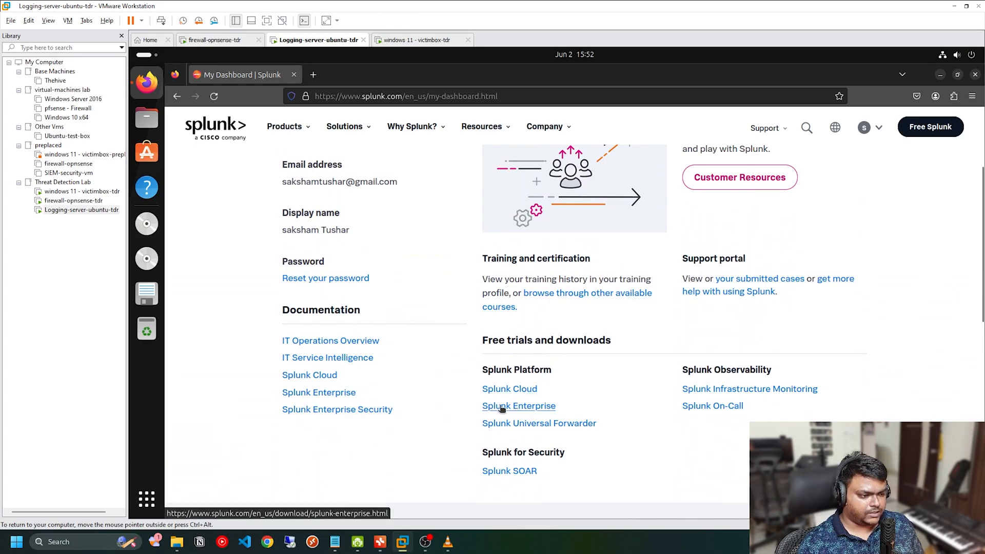
left_click(532, 408)
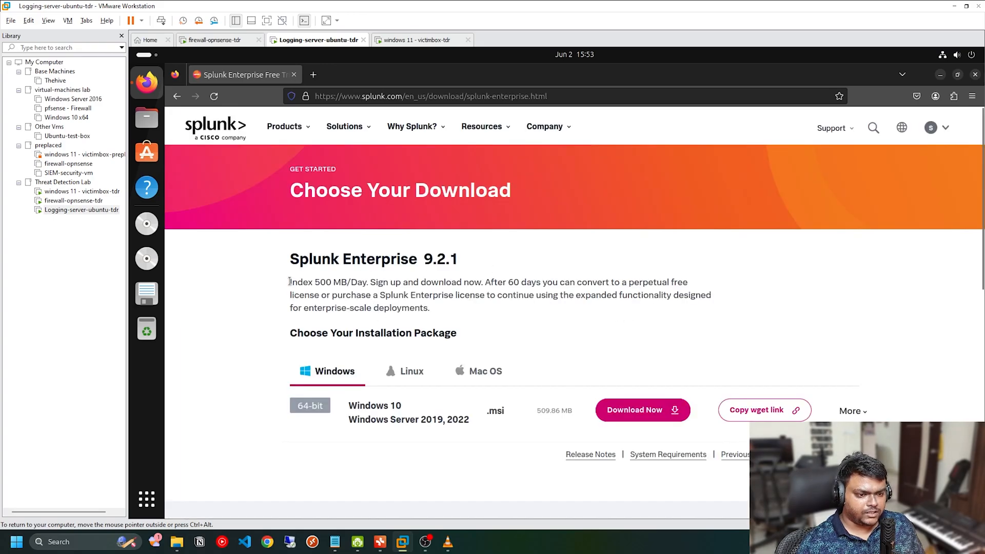
Step: Examine the daily indexing limit and the license terms in the Splunk Enterprise 9.2.1 description
left_click_drag(291, 282, 657, 282)
left_click(638, 286)
left_click_drag(314, 295, 515, 299)
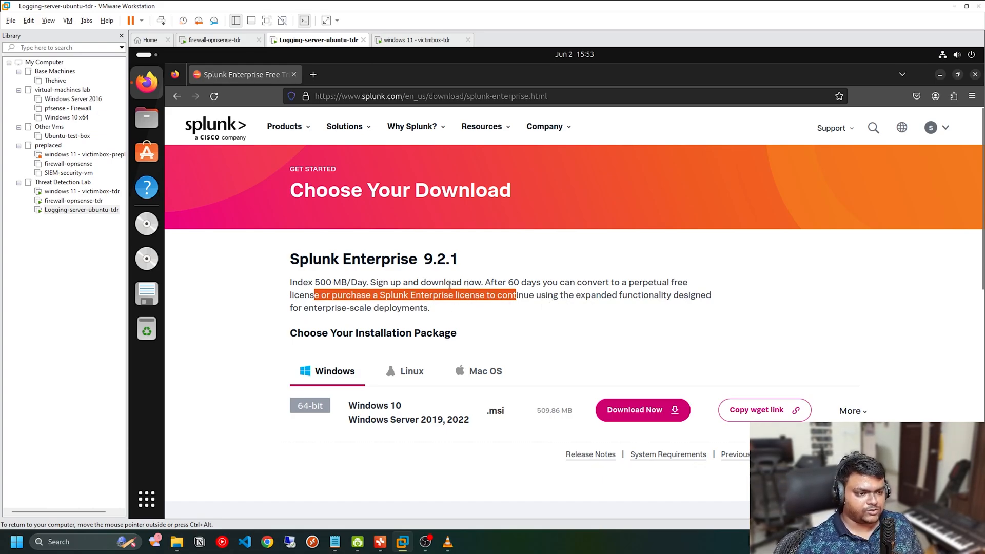
left_click(533, 279)
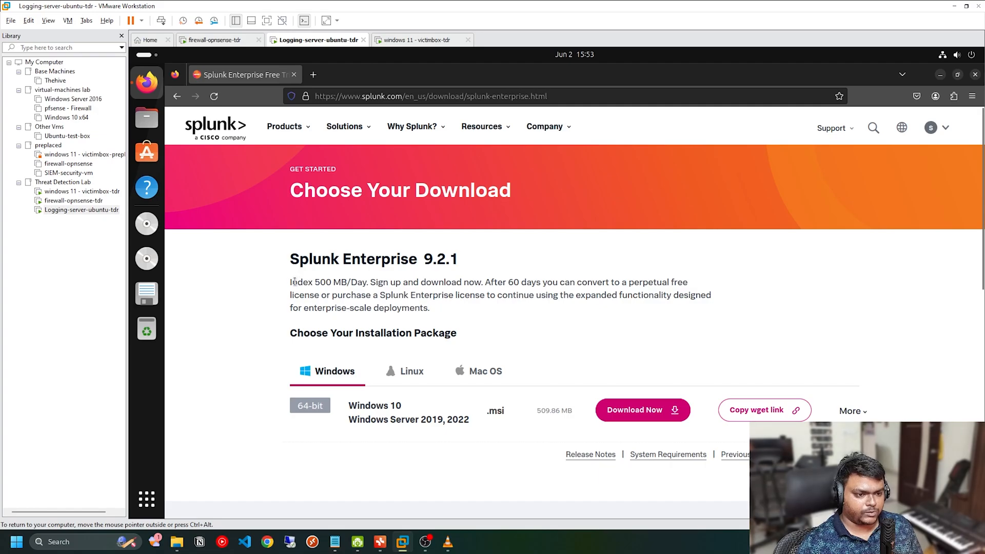
left_click_drag(291, 282, 353, 282)
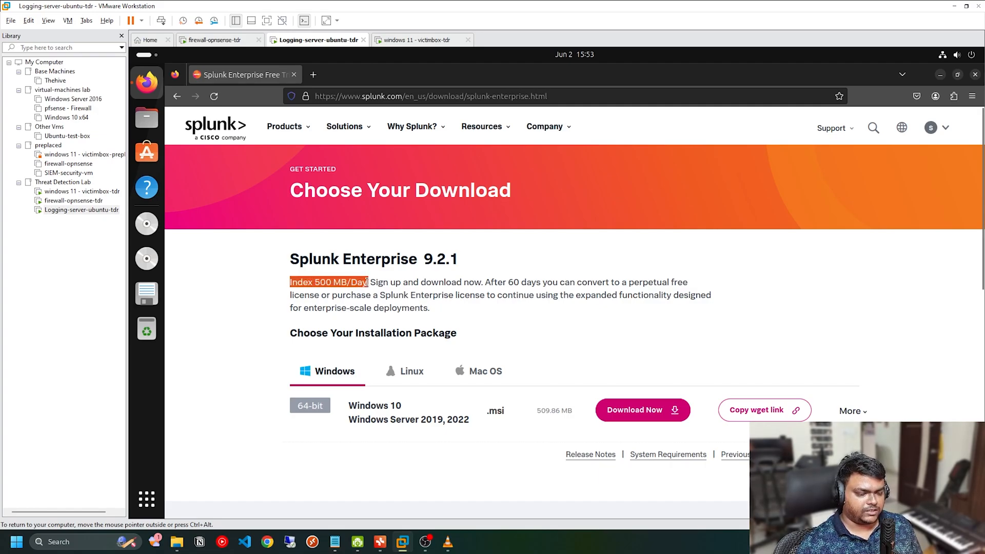
left_click_drag(367, 282, 365, 282)
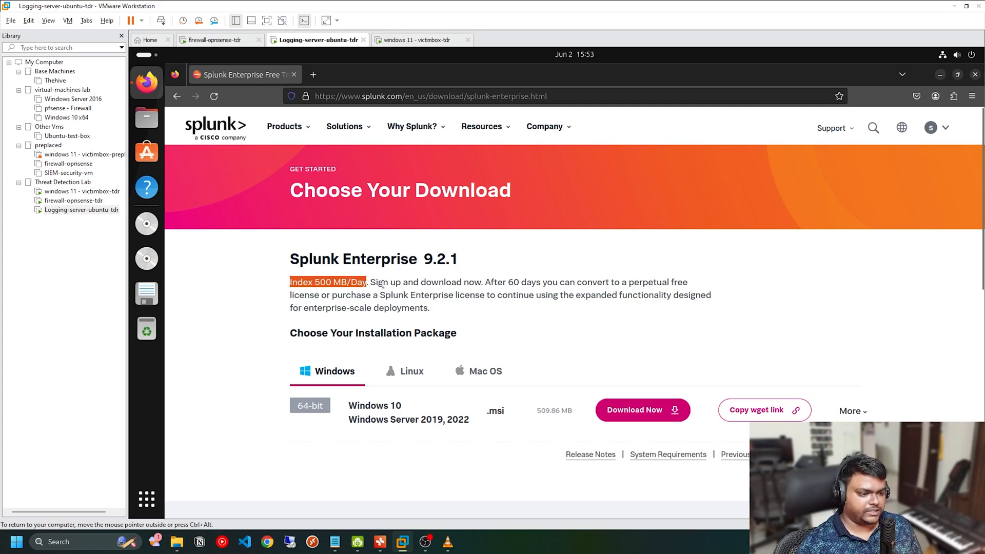
left_click(534, 308)
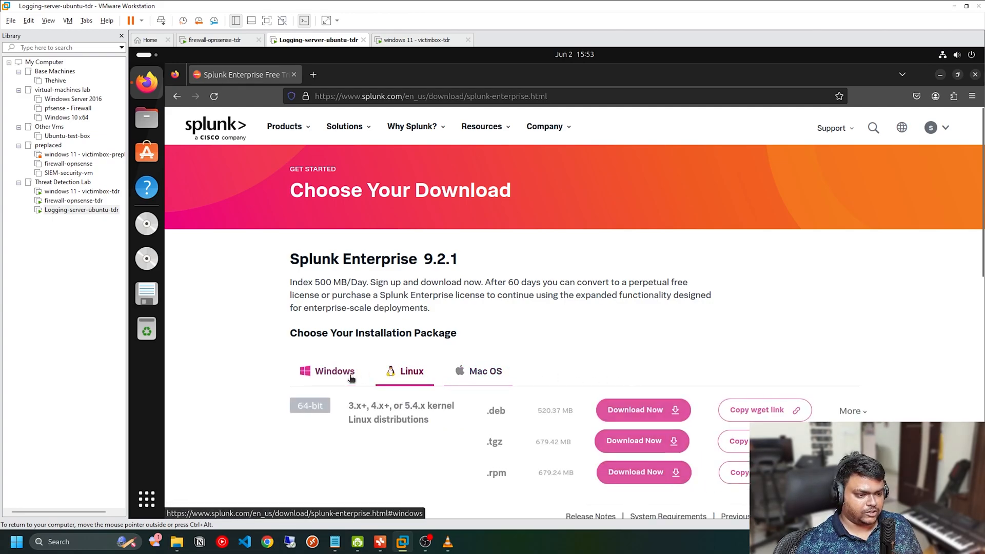
Step: Search for "dockerhub" in a new browser tab and open the Docker Hub Container Image Library site
left_click(313, 75)
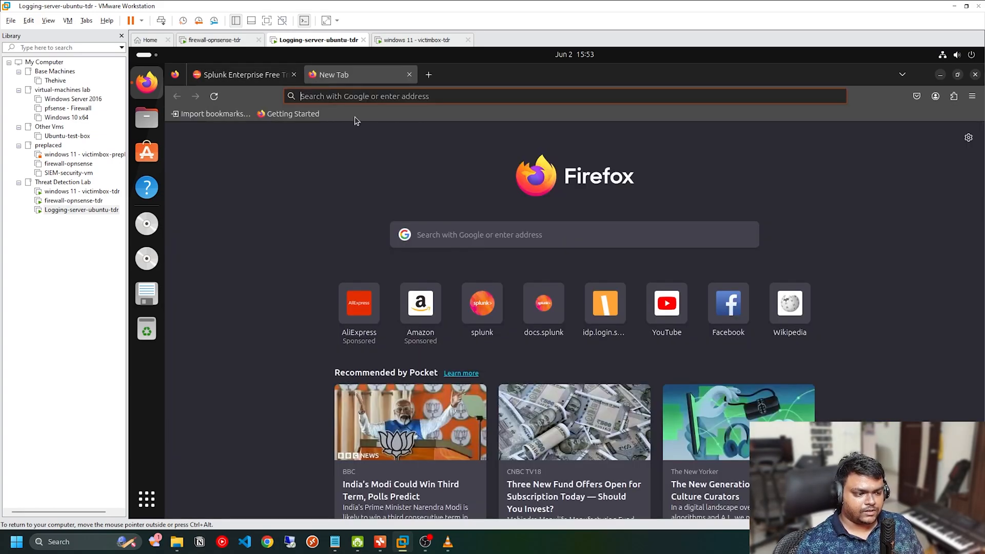
type("dockerhub")
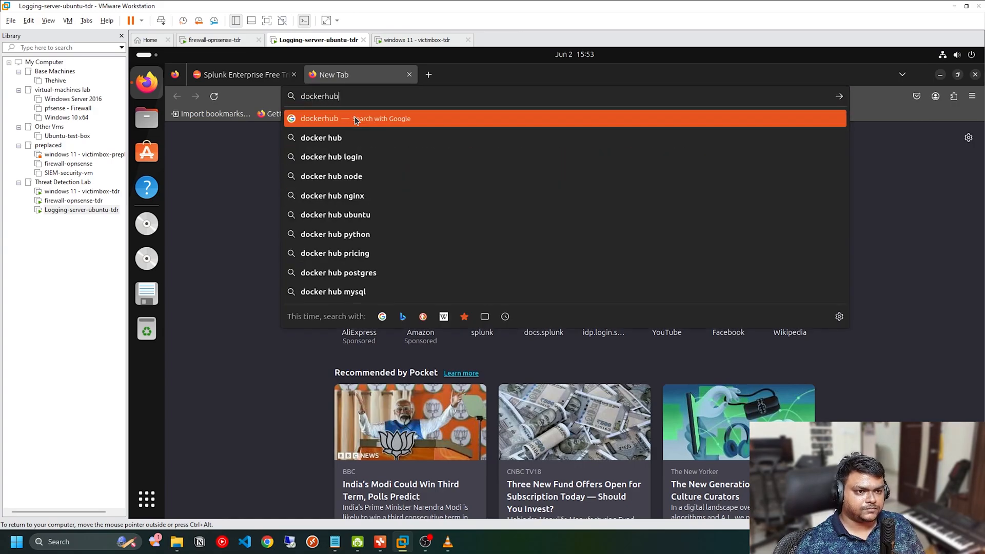
key("Return")
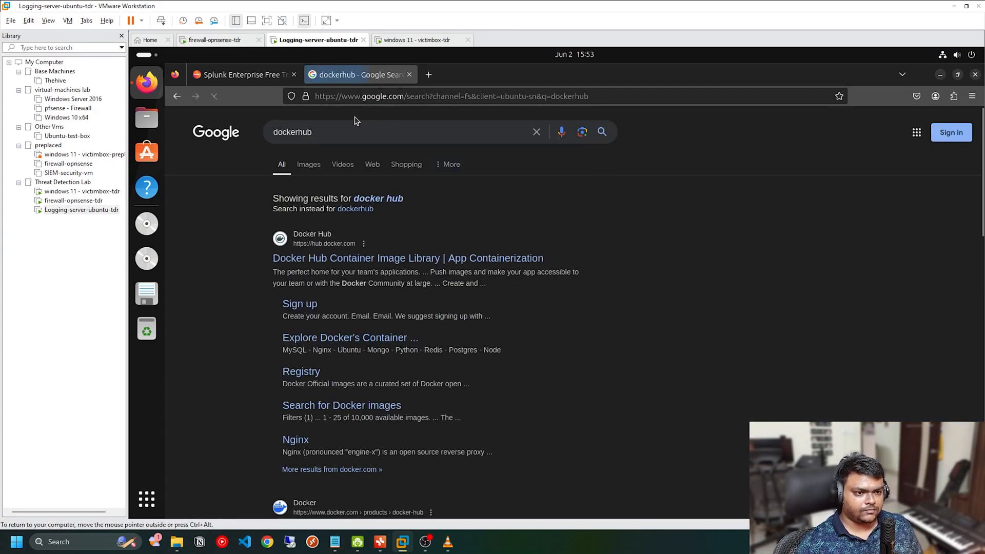
left_click(353, 132)
left_click(245, 363)
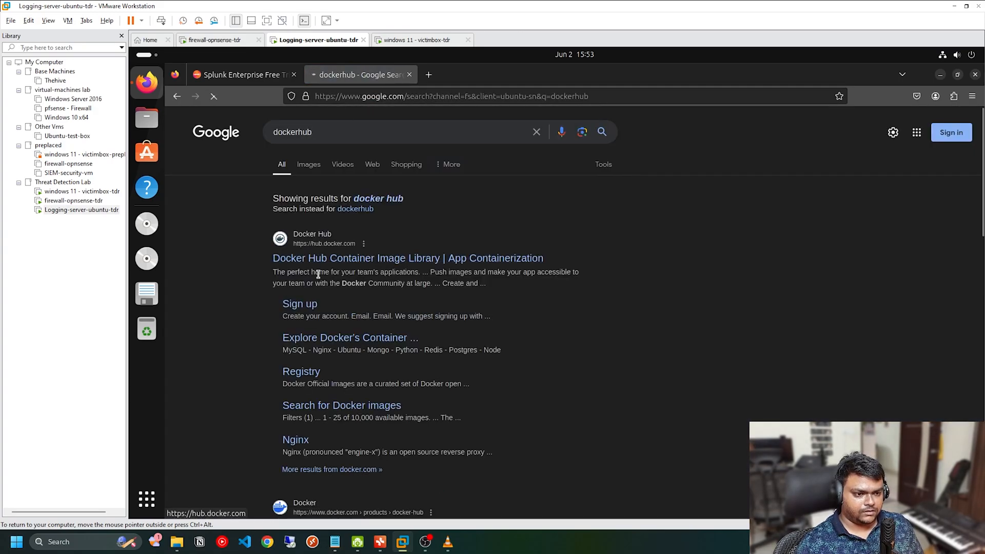
left_click(428, 259)
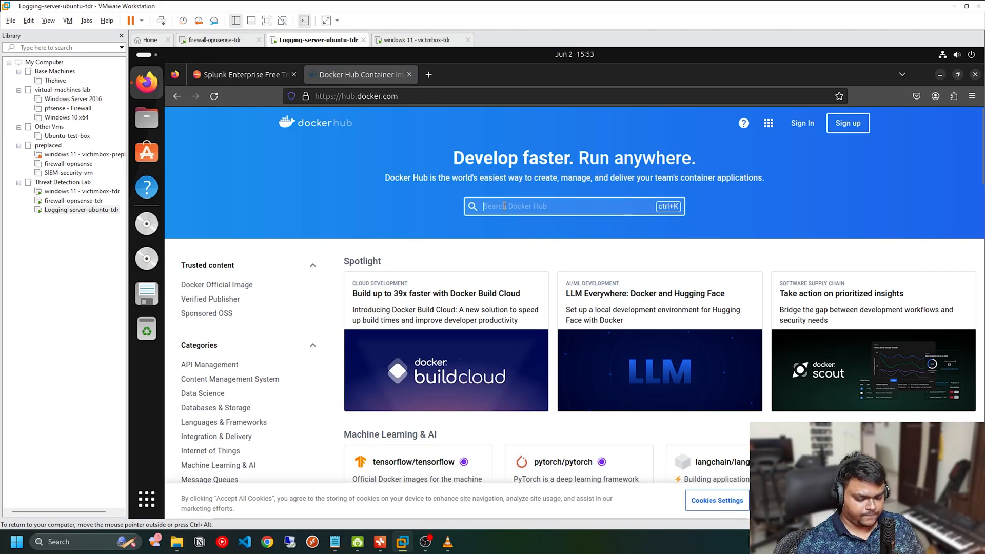
Step: Search Docker Hub for "splunk" and open the splunk/splunk image page
type("splunk")
key("Return")
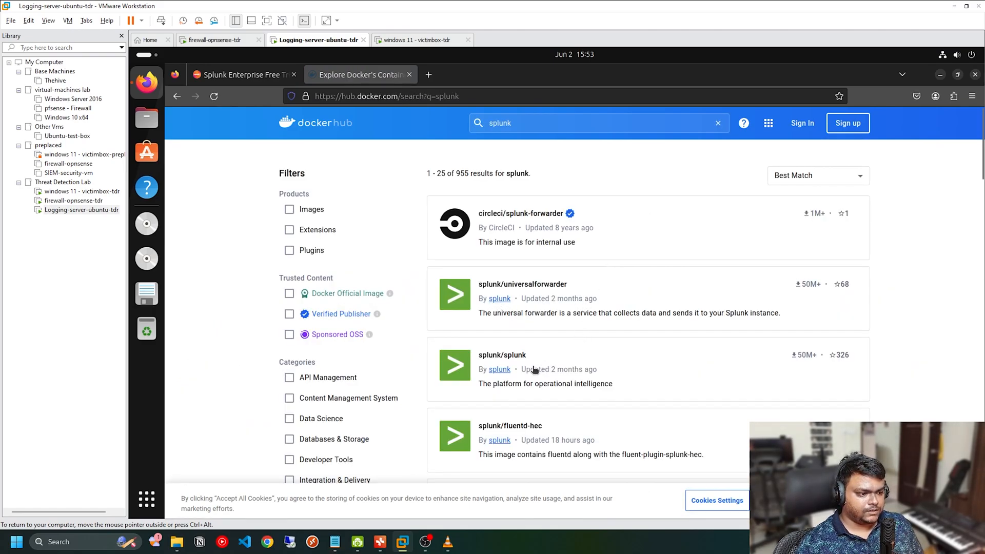
left_click(511, 377)
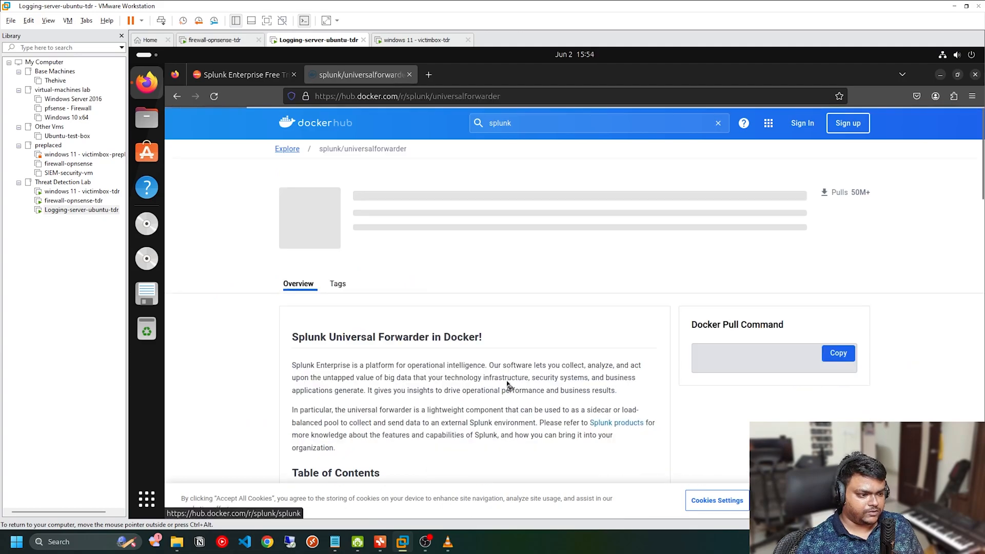
Step: Examine the docker pull and docker run commands in the Quickstart section of the splunk/splunk page
scroll(648, 355, "down", 10)
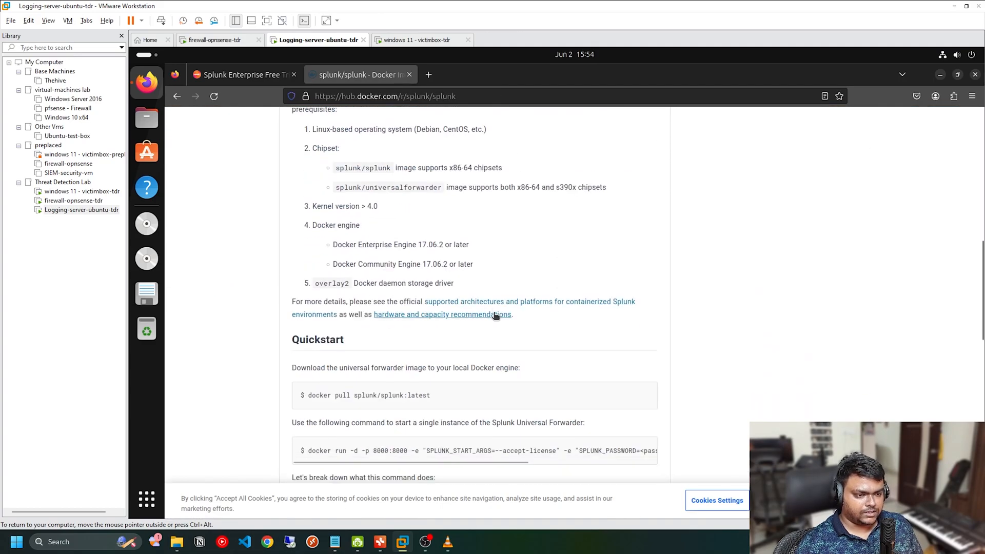
scroll(371, 325, "up", 3)
scroll(370, 325, "down", 4)
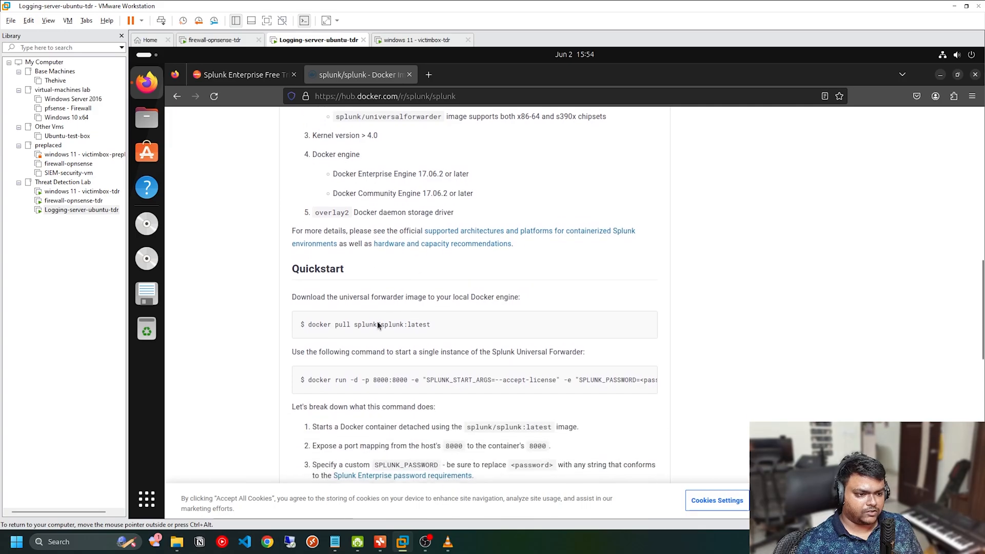
left_click_drag(307, 325, 433, 325)
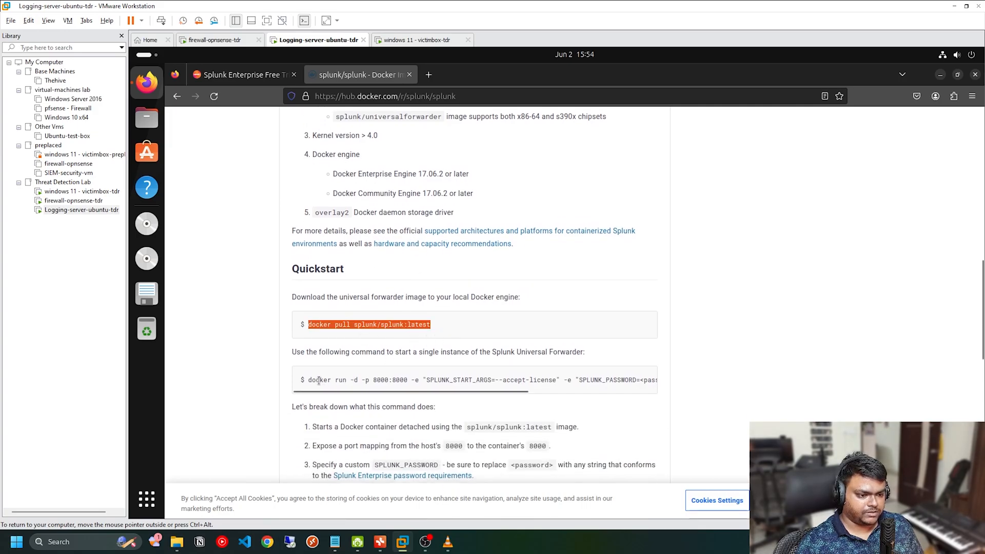
left_click_drag(311, 380, 685, 371)
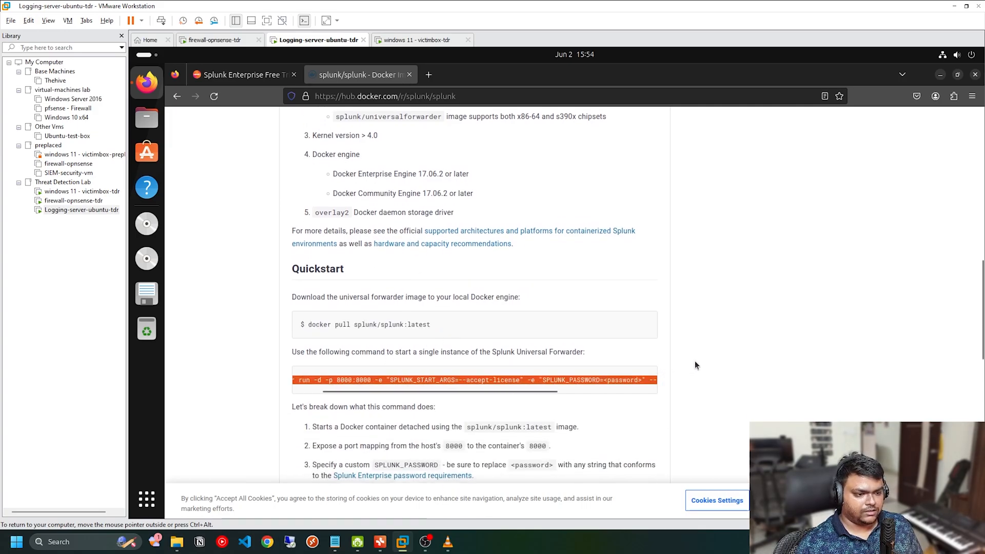
left_click(695, 365)
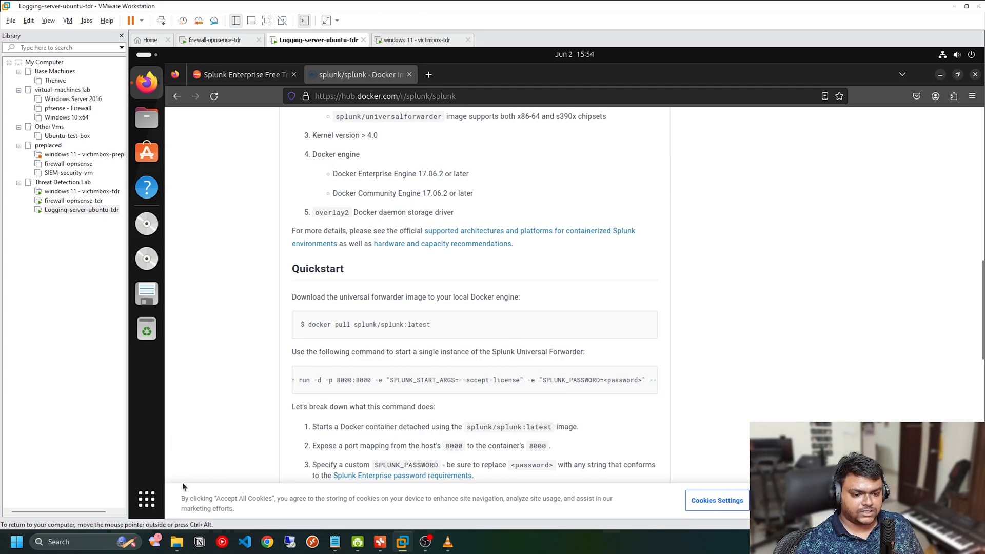
Step: Open a terminal on the Ubuntu server and run the docker command to check whether Docker is installed
left_click(147, 499)
left_click(685, 352)
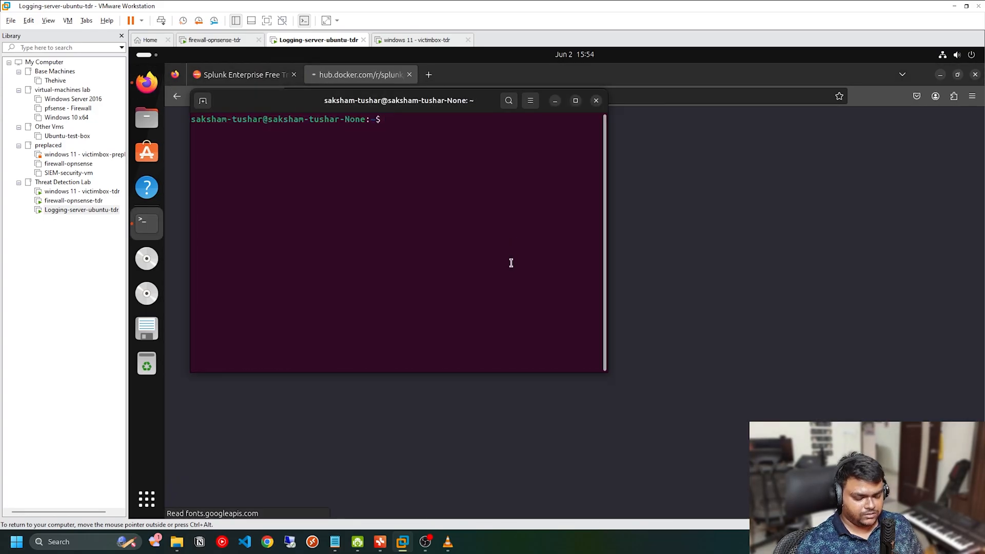
type("docker")
key("Return")
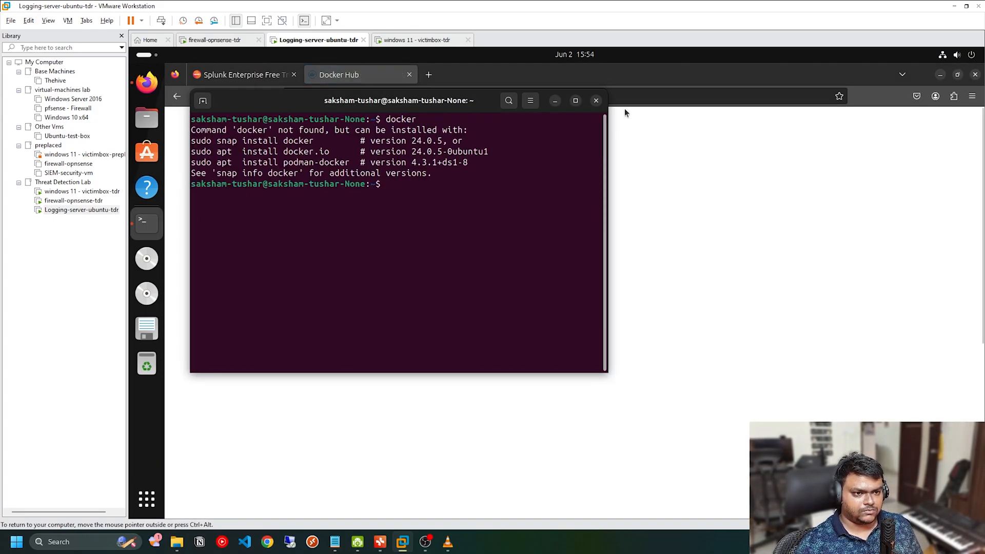
Step: Return to the browser, search for "docker installation steps linux" and open the Install Docker Engine on Ubuntu page
key("alt+Tab")
left_click(480, 105)
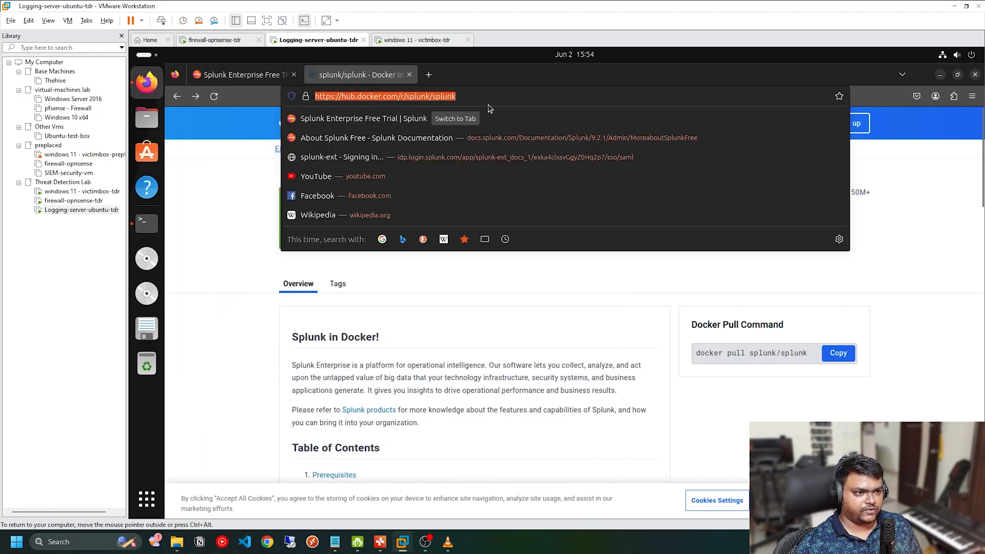
type("docker instal")
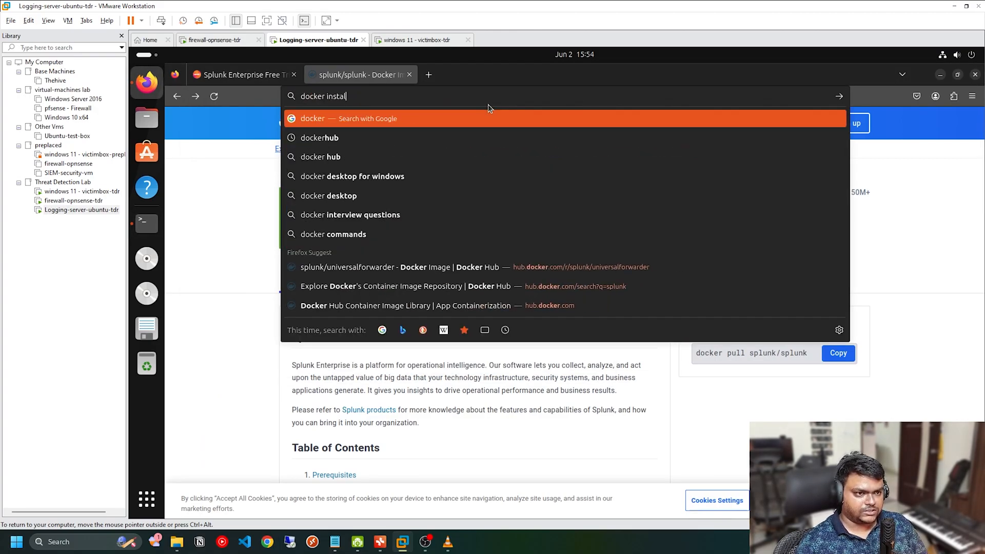
type("lation steps")
key("Return")
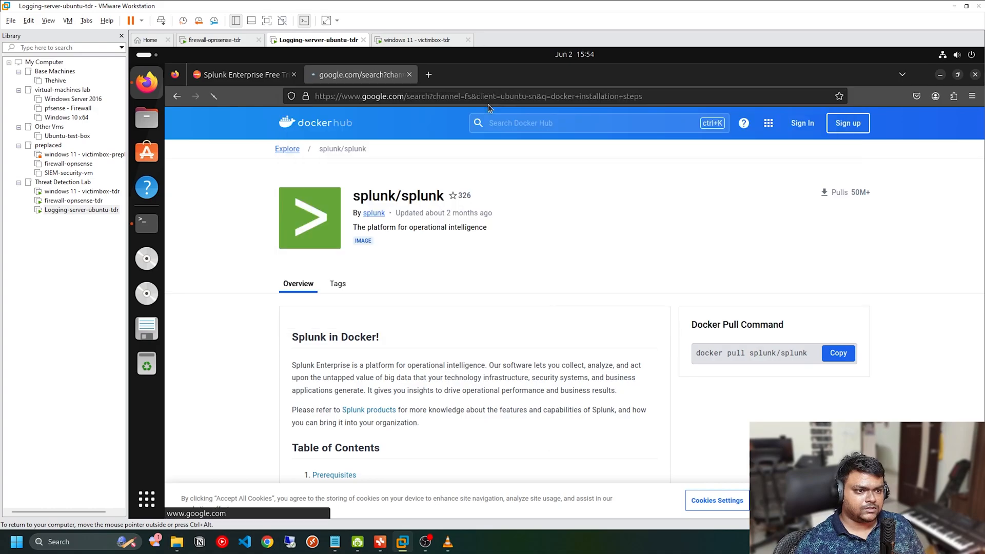
left_click(372, 138)
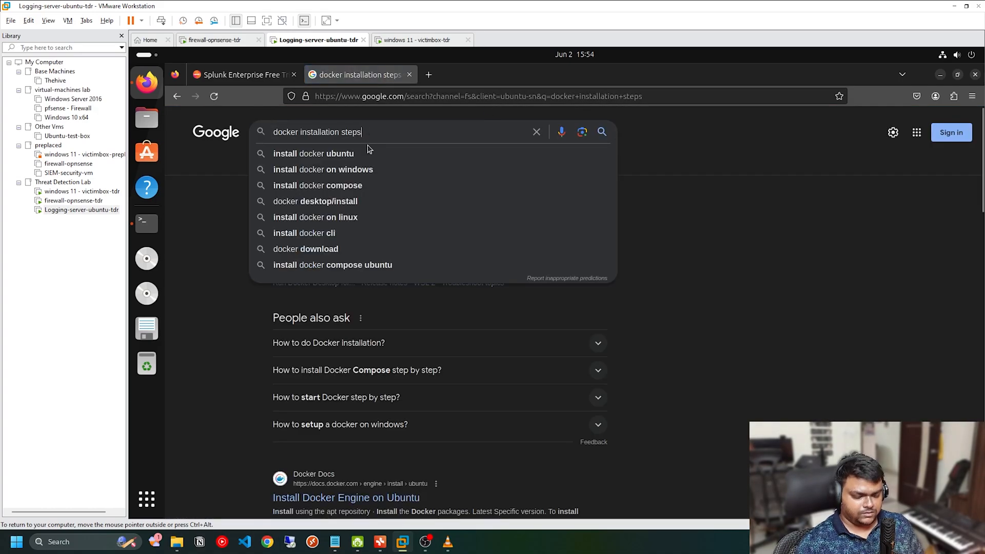
type("linux")
key("Return")
left_click(387, 246)
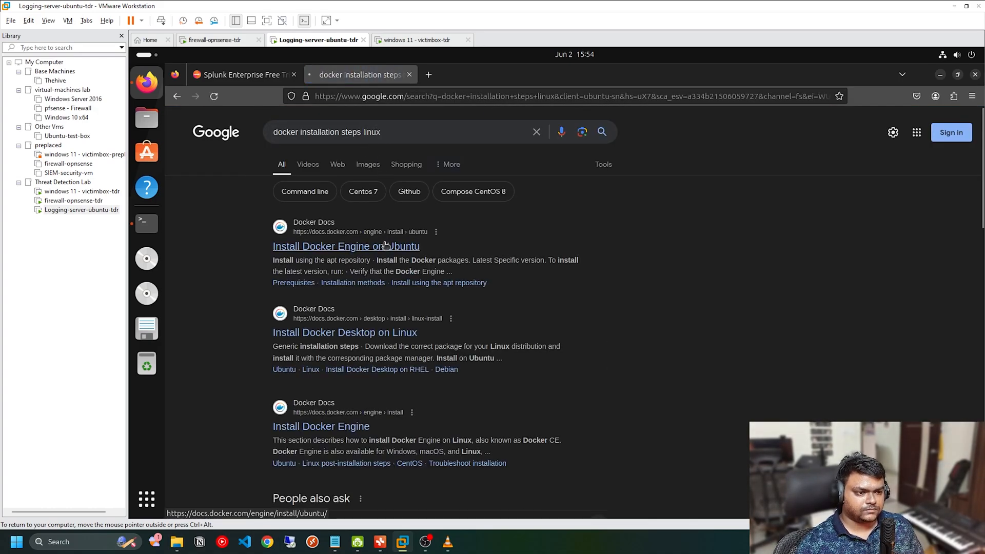
Step: Copy the commands that set up Docker's apt repository from the Ubuntu installation page and run them in the terminal
scroll(577, 251, "down", 3)
scroll(576, 252, "down", 8)
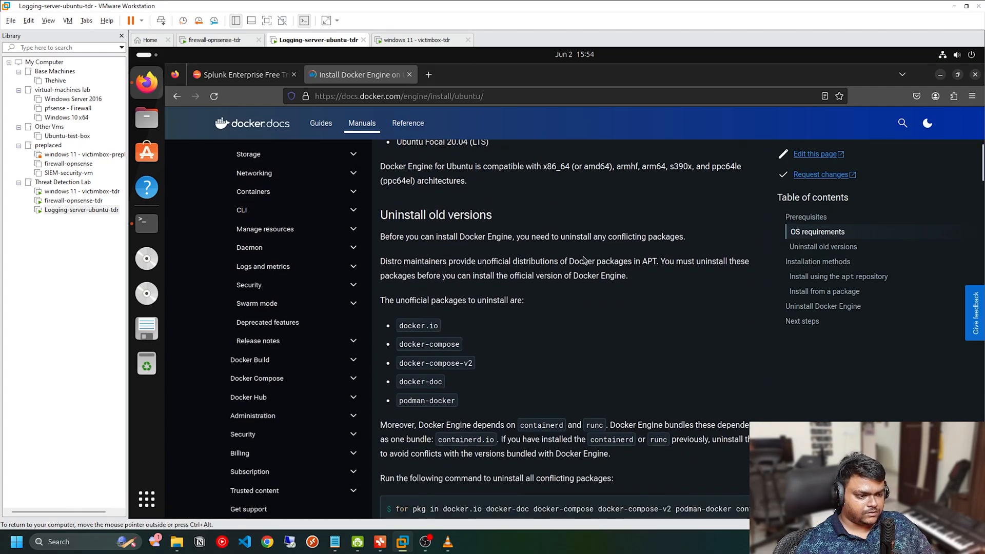
scroll(705, 361, "down", 10)
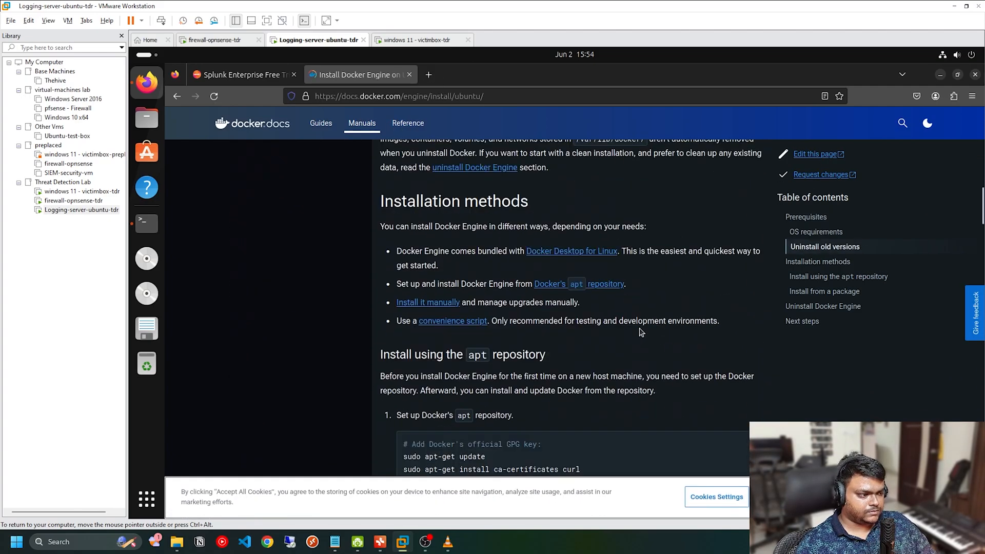
scroll(641, 302, "down", 3)
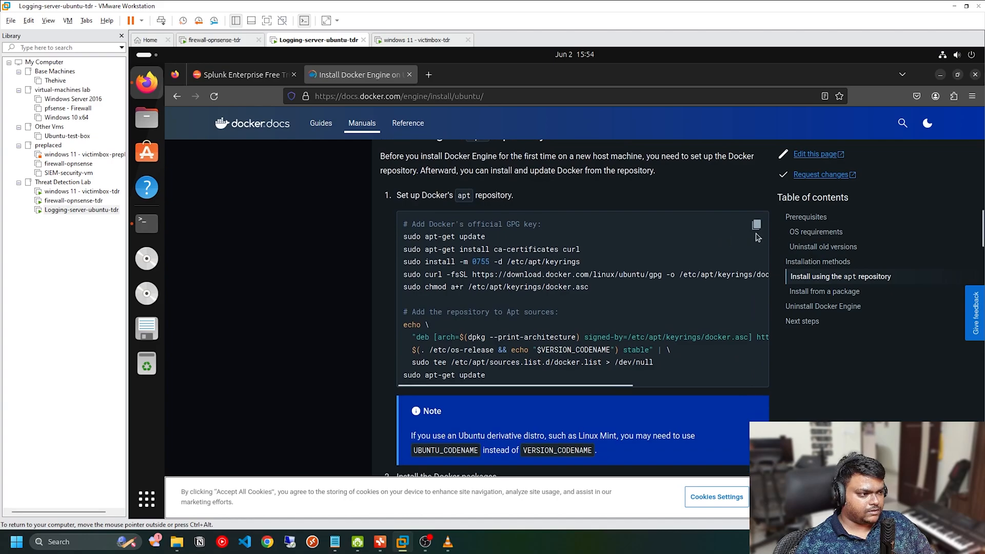
key("alt+Tab")
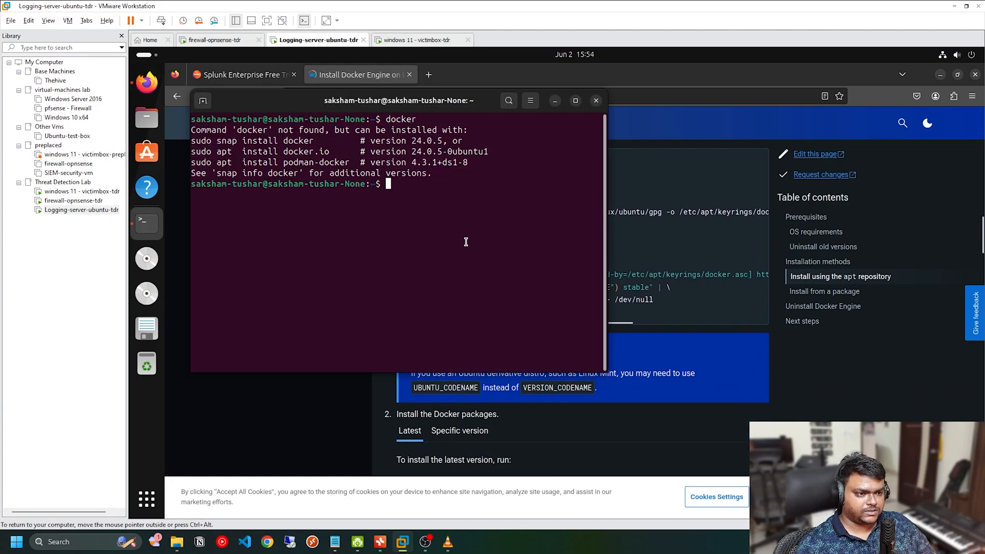
key("ctrl+shift+v")
key("Return")
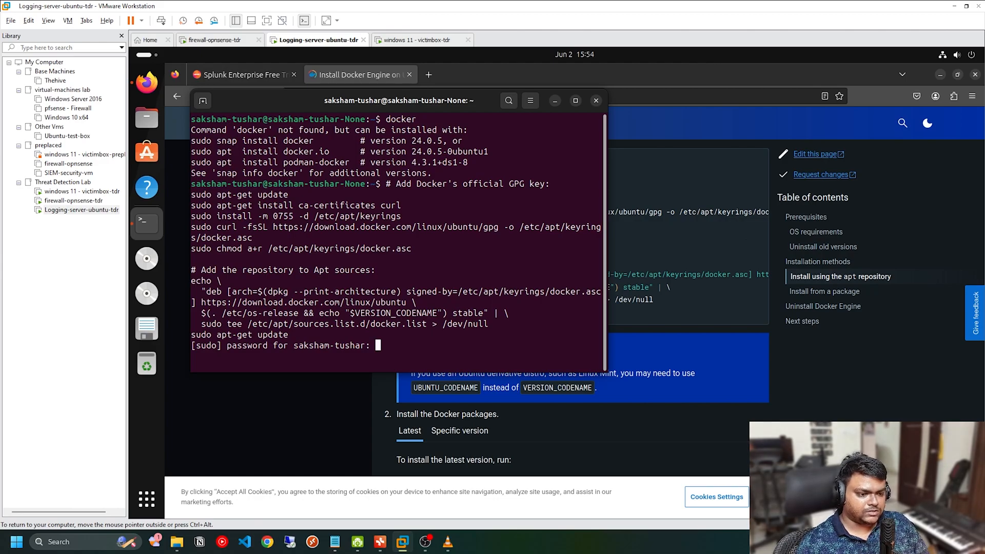
Step: Enter the sudo password and answer Y to accept the curl installation
key("Return")
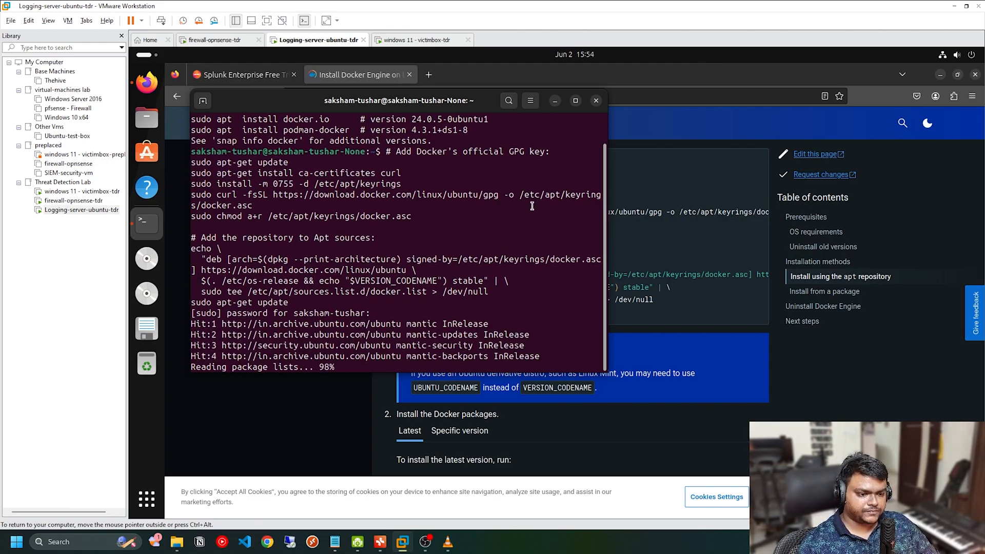
type("Y")
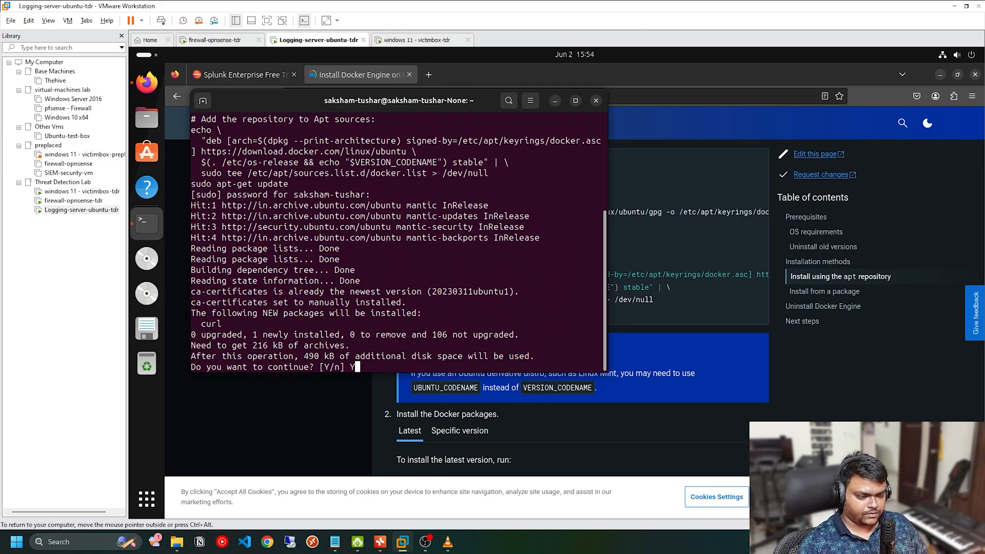
key("Return")
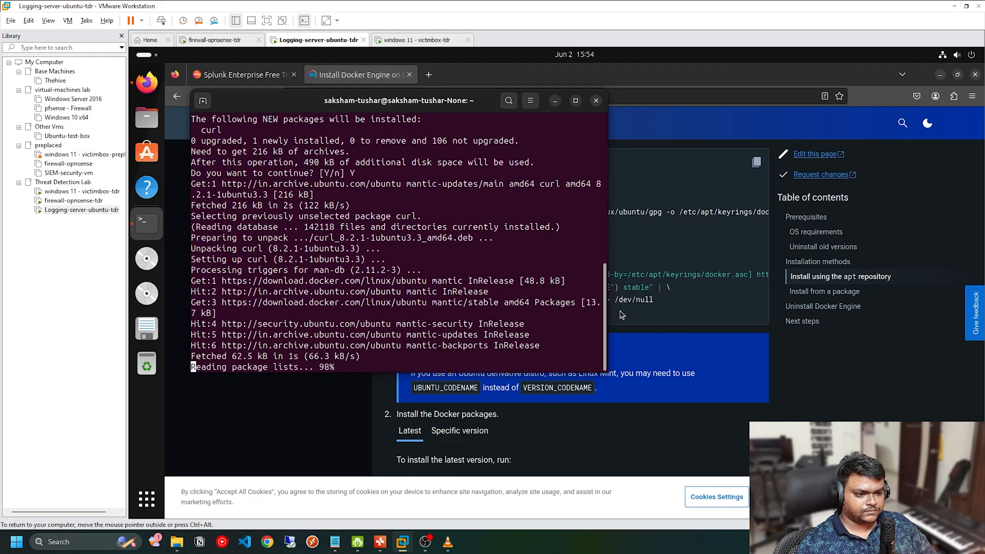
Step: Copy the latest-version Docker package install command from the docs, run it in the cleared terminal and confirm with Y
left_click(622, 315)
scroll(606, 319, "down", 4)
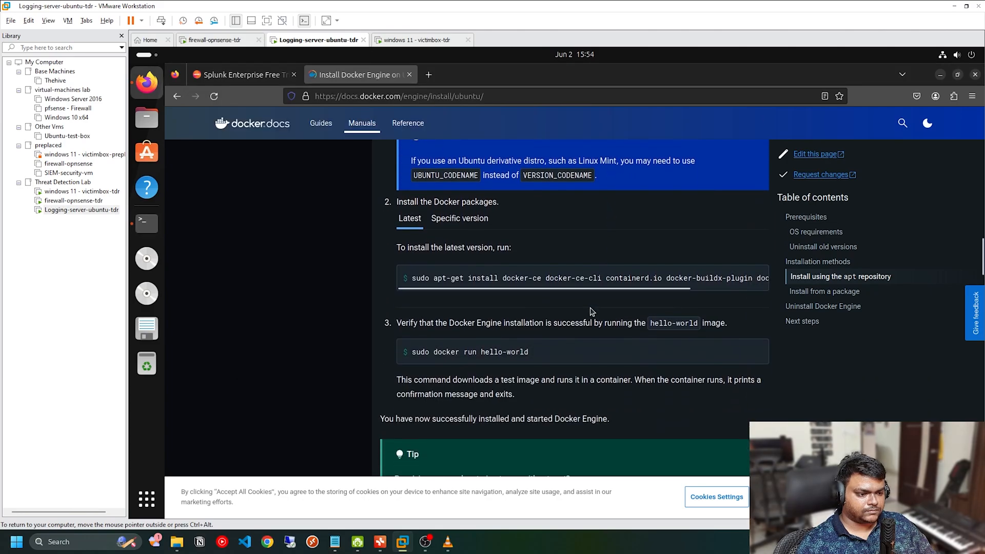
mouse_move(761, 278)
key("alt+Tab")
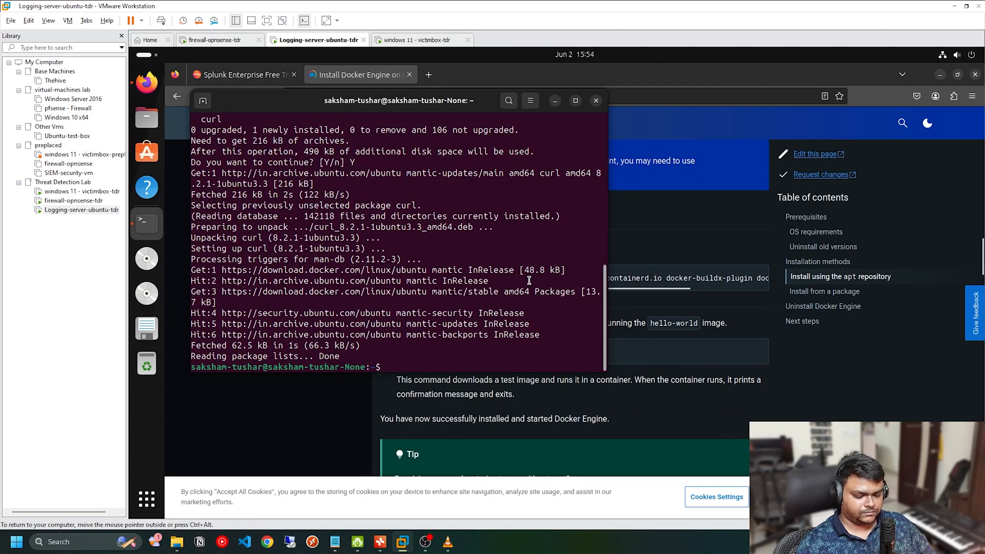
type("clear")
key("Return")
key("ctrl+shift+v")
key("Return")
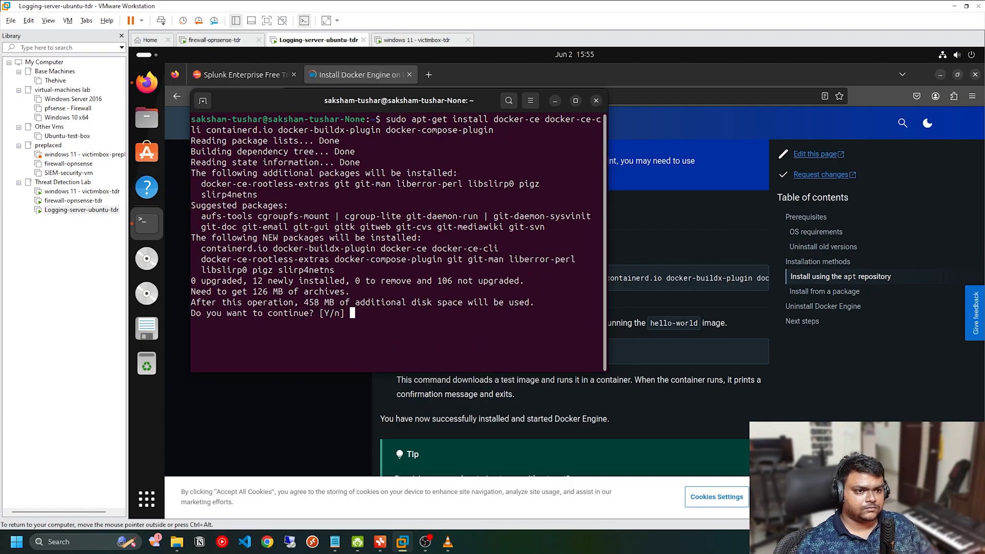
type("Y")
key("Return")
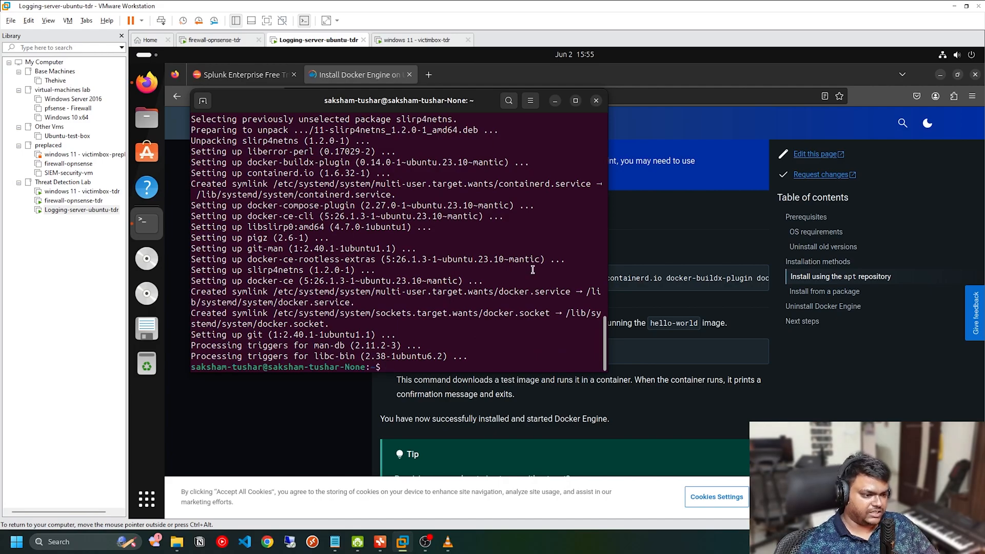
Step: Return to the browser, search for "docker cheat sheet" in a new tab and examine Docker's CLI Cheat Sheet PDF
left_click(632, 314)
scroll(631, 322, "down", 2)
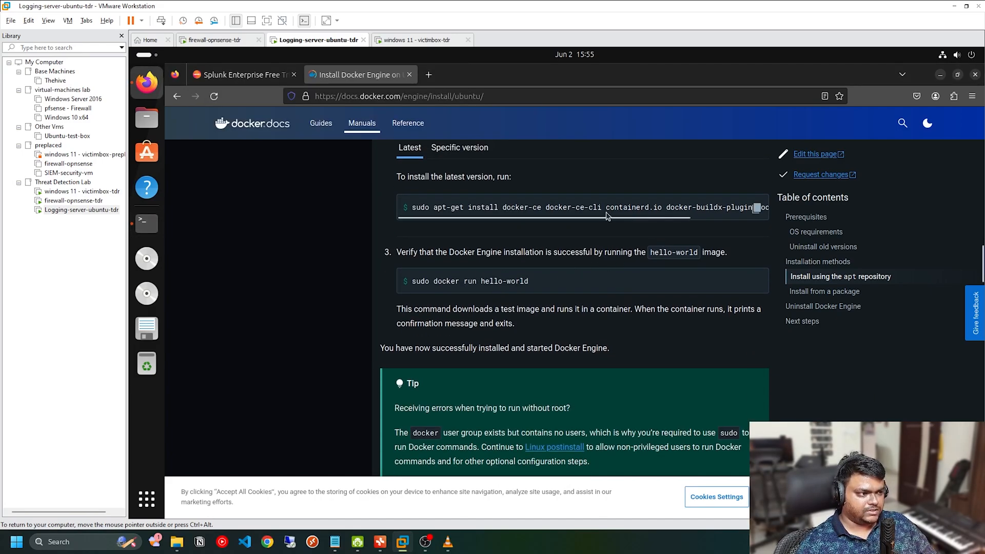
scroll(611, 327, "down", 13)
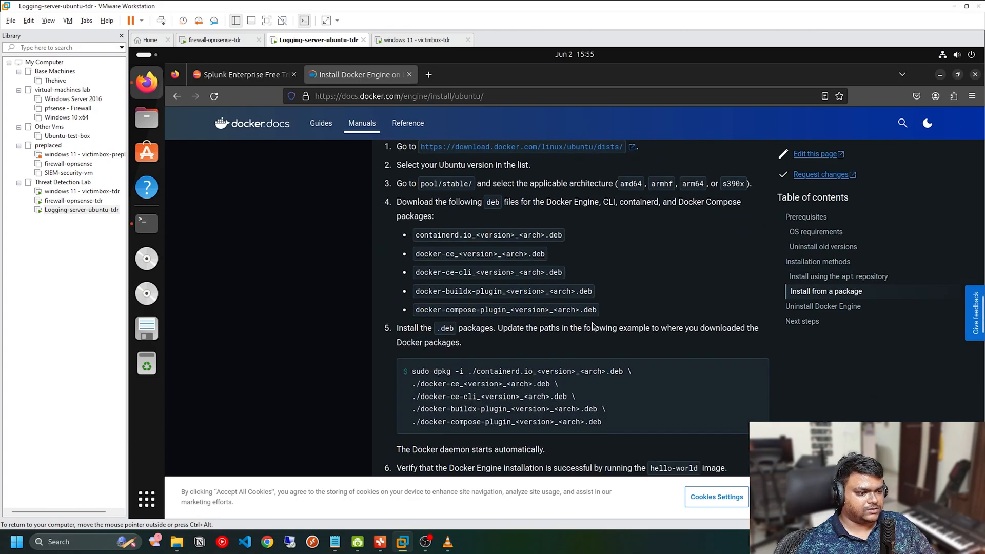
scroll(551, 324, "down", 4)
scroll(552, 323, "up", 7)
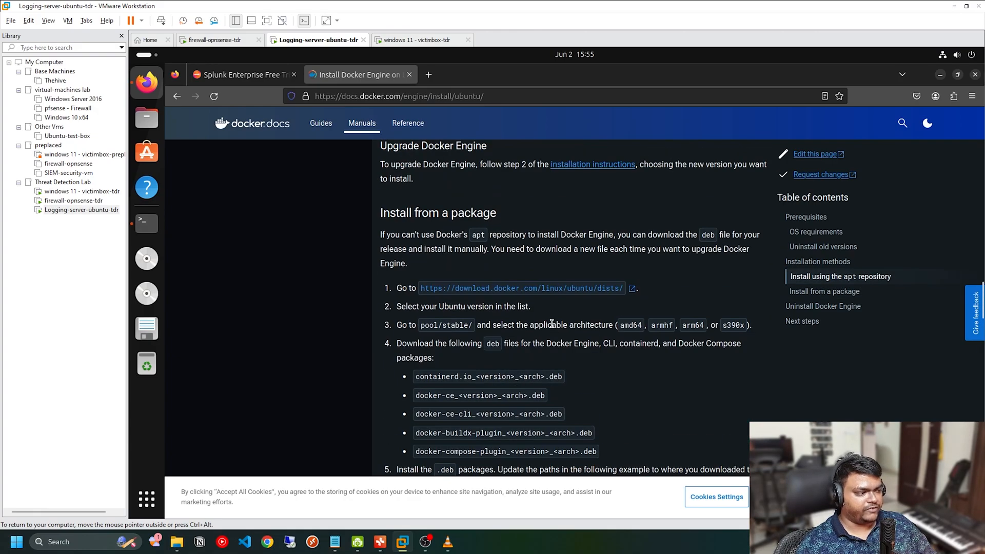
left_click(430, 76)
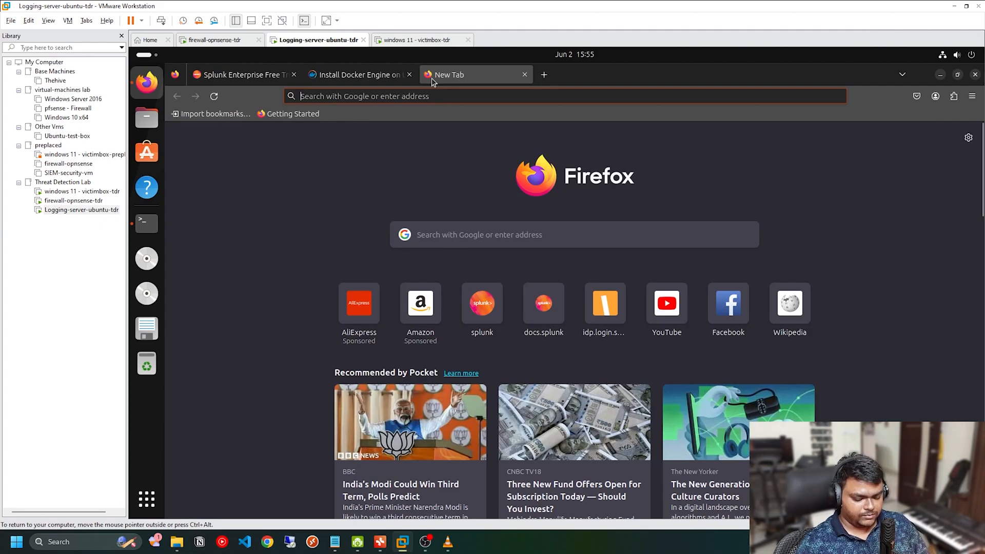
type("docker c")
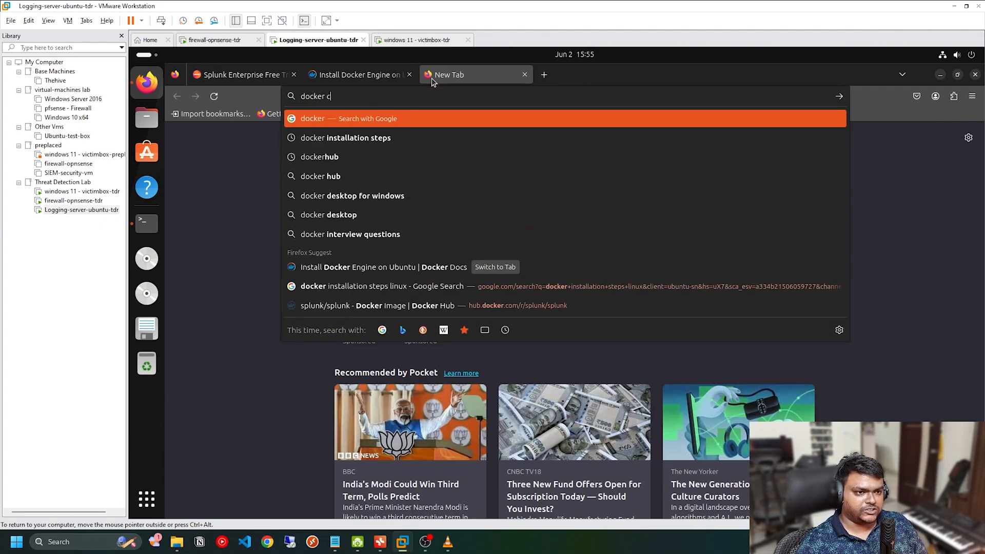
type("heatsh")
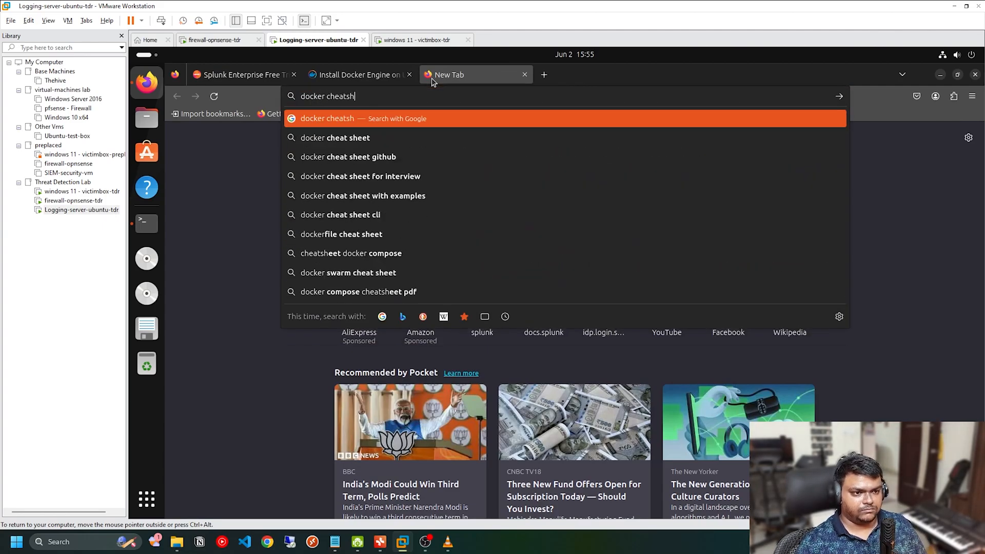
key("Down")
key("Return")
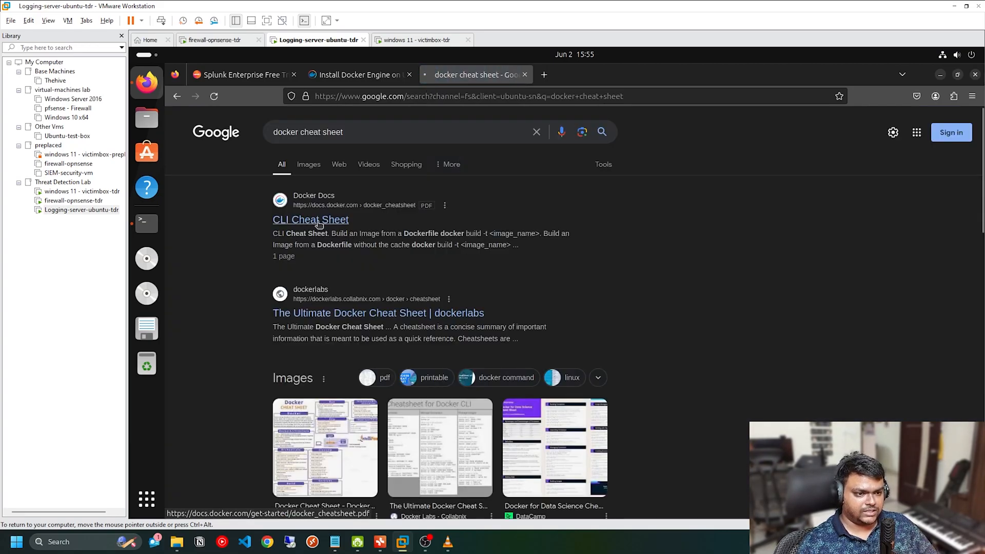
left_click(318, 220)
scroll(659, 308, "down", 5)
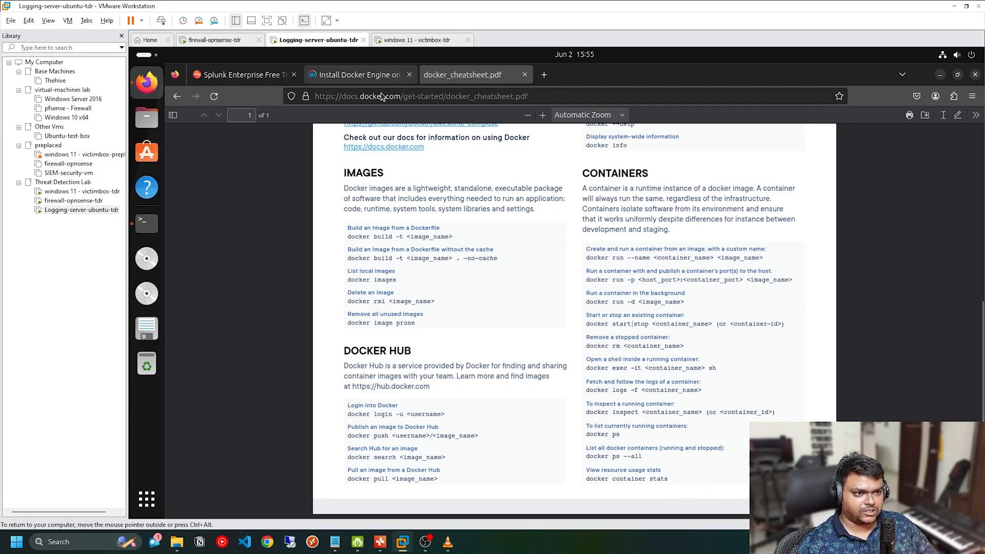
Step: Search for "post install linux" in a new browser tab and open the Linux post-installation steps for Docker Engine page
left_click(147, 221)
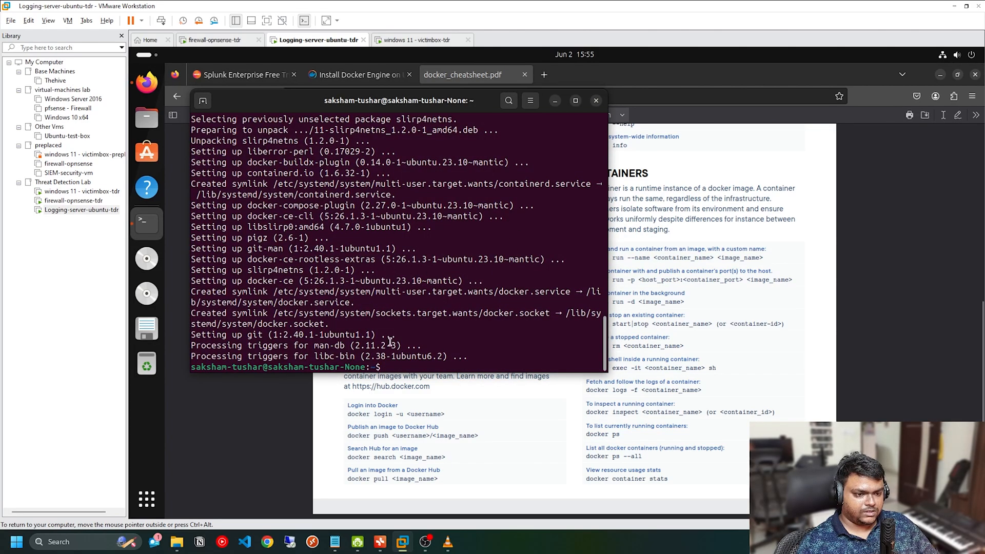
left_click(544, 75)
left_click(544, 74)
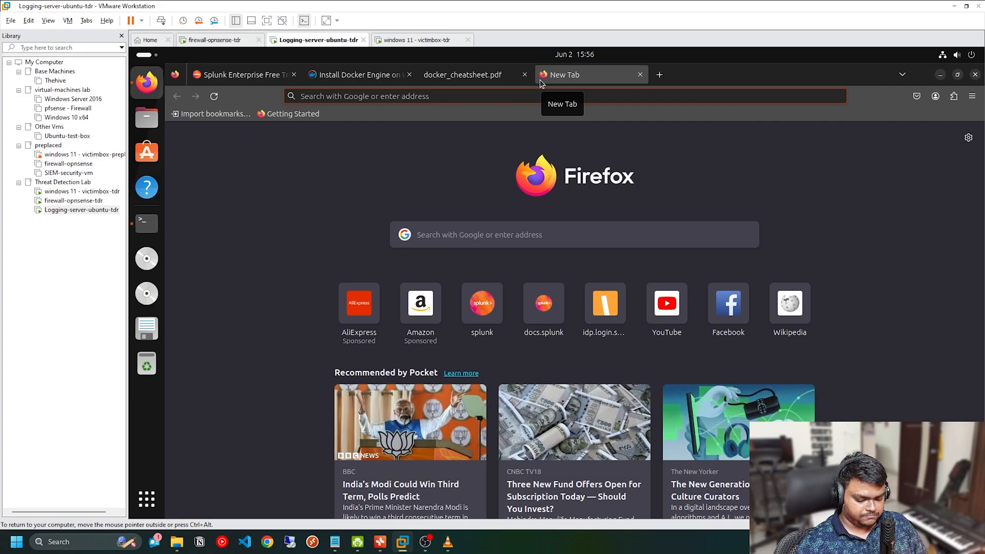
type("post install")
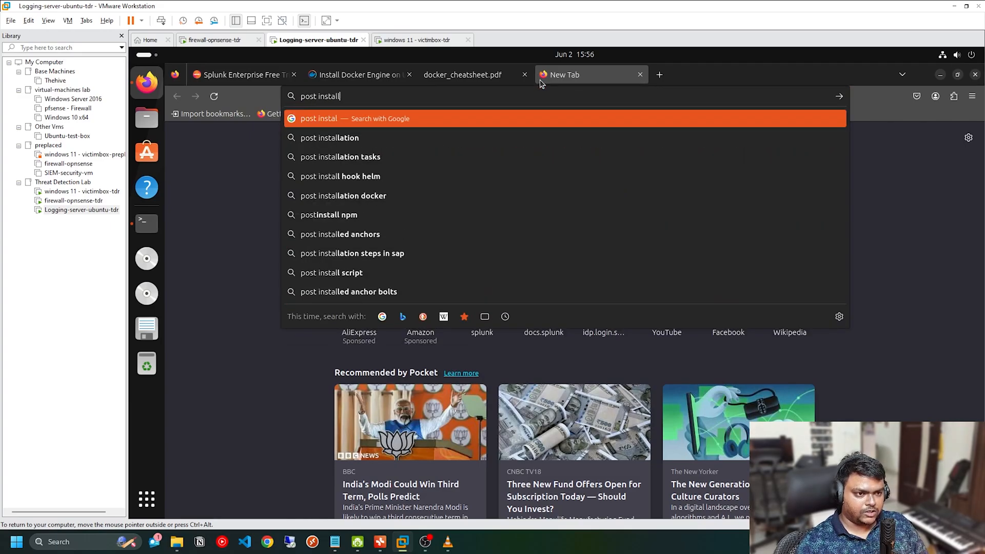
type(" linux")
key("Return")
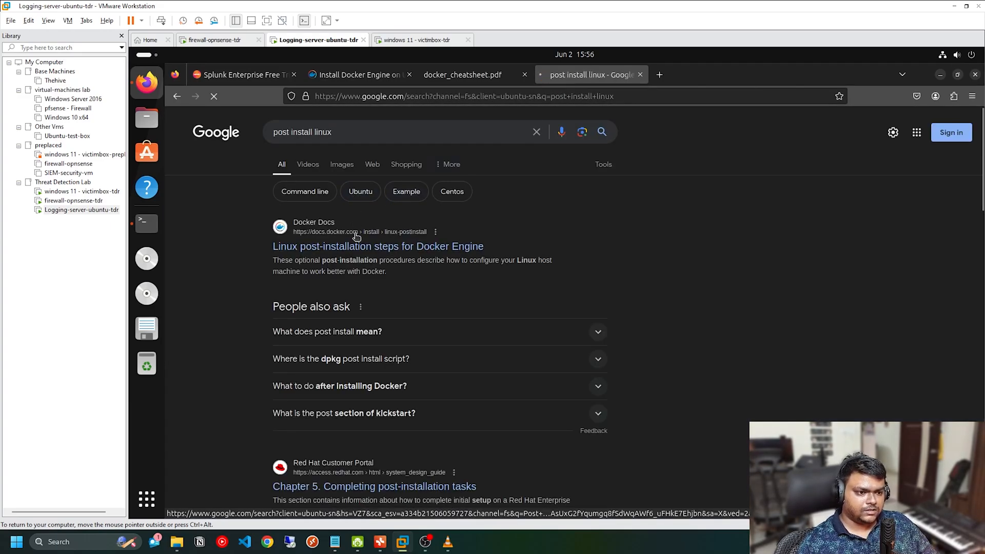
left_click(345, 133)
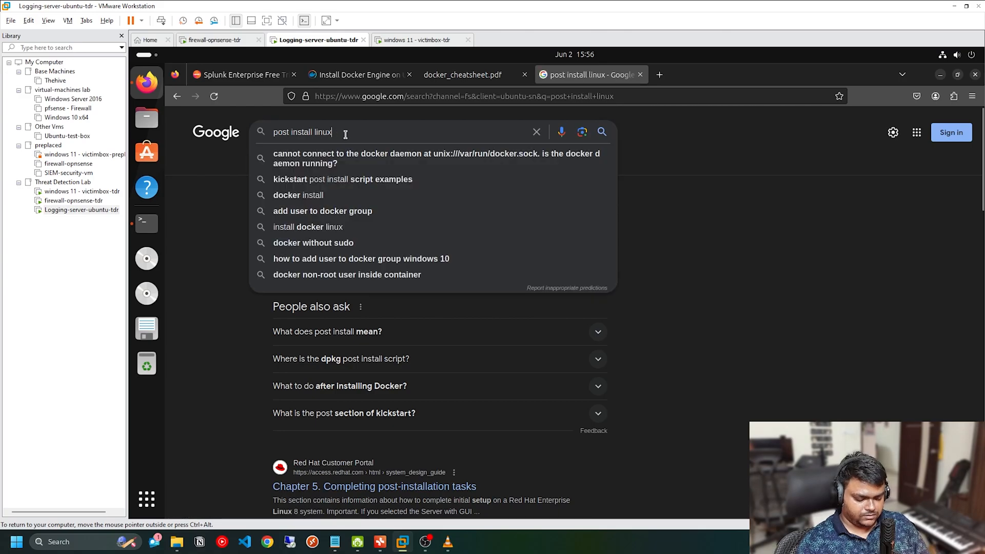
key("Escape")
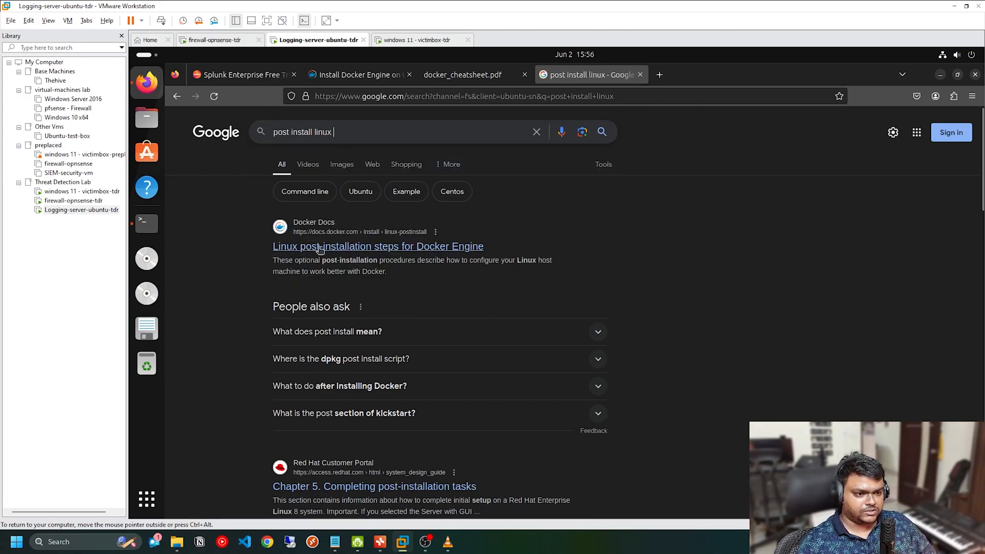
left_click(464, 248)
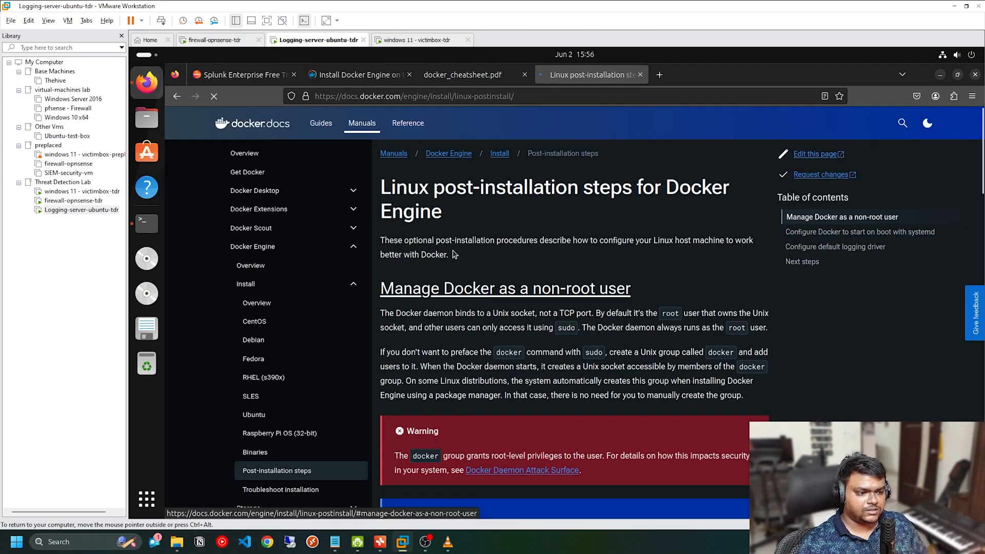
Step: Copy the docker group creation command from the page and run sudo groupadd docker in the cleared terminal
scroll(466, 293, "down", 8)
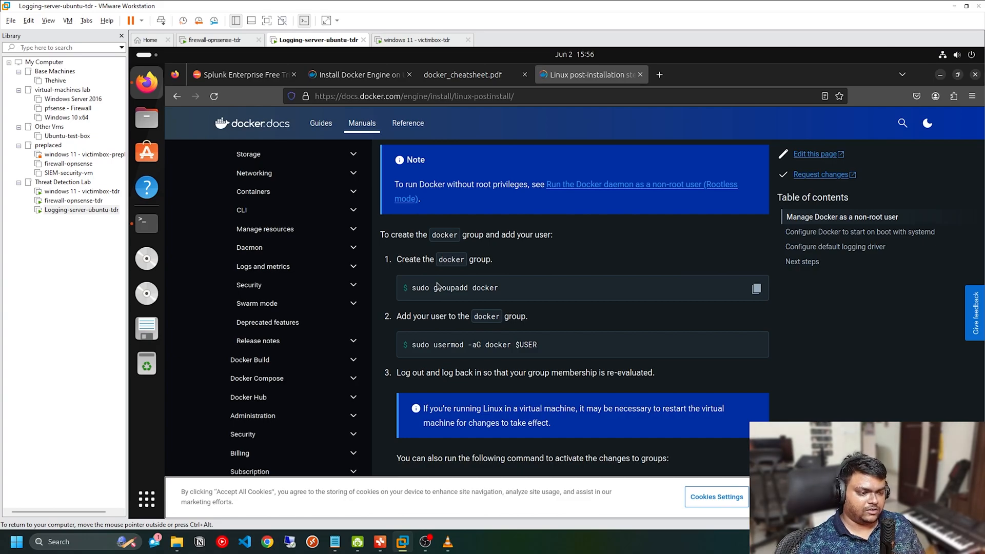
left_click(756, 289)
key("alt+Tab")
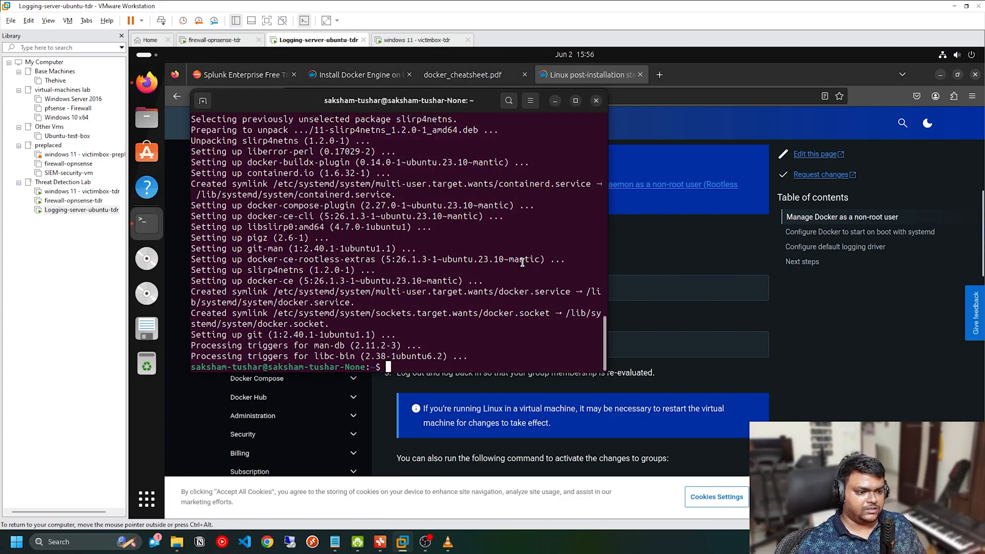
type("clear")
key("Return")
key("ctrl+shift+v")
key("Return")
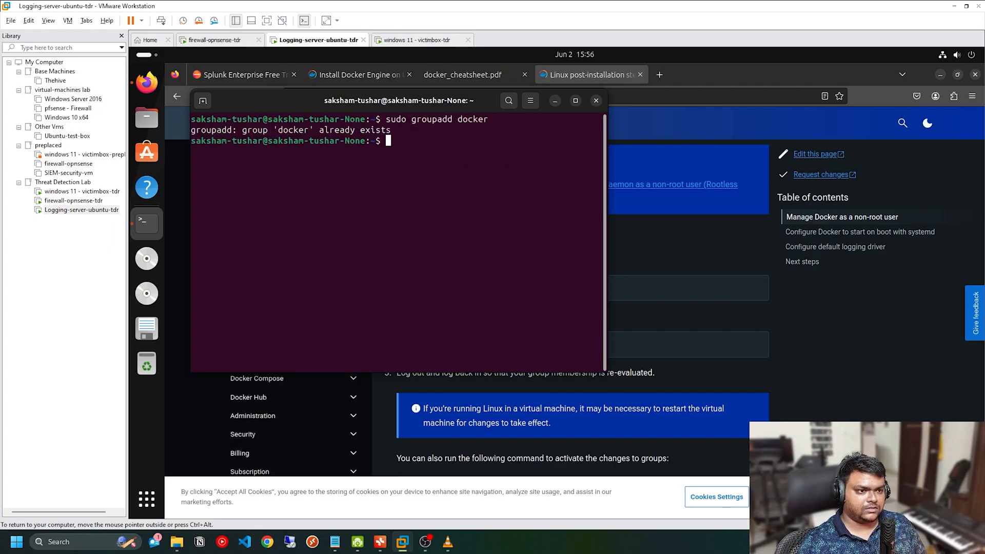
Step: Add the current user to the docker group by copying and running sudo usermod -aG docker $USER in the terminal
key("alt+Tab")
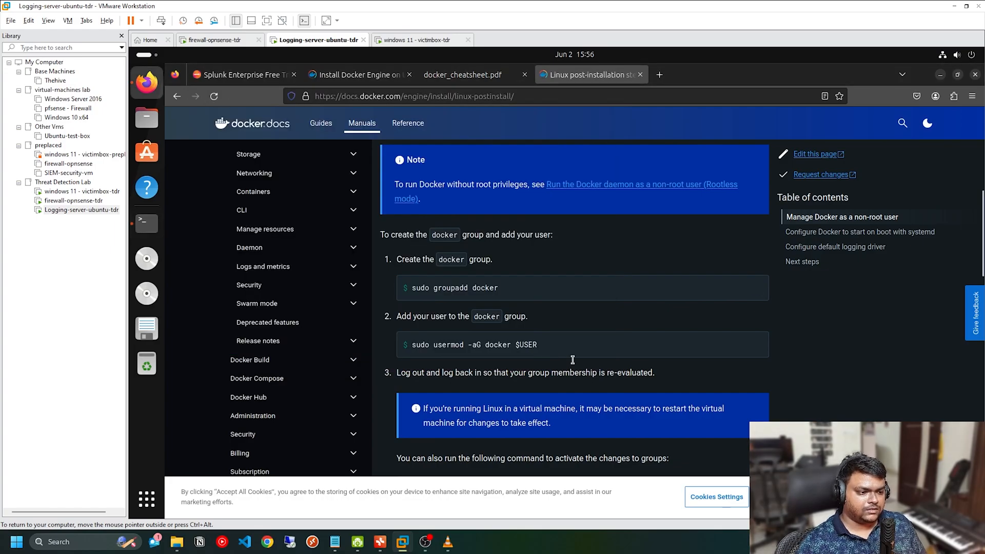
left_click(756, 347)
key("alt+Tab")
key("ctrl+shift+v")
key("Return")
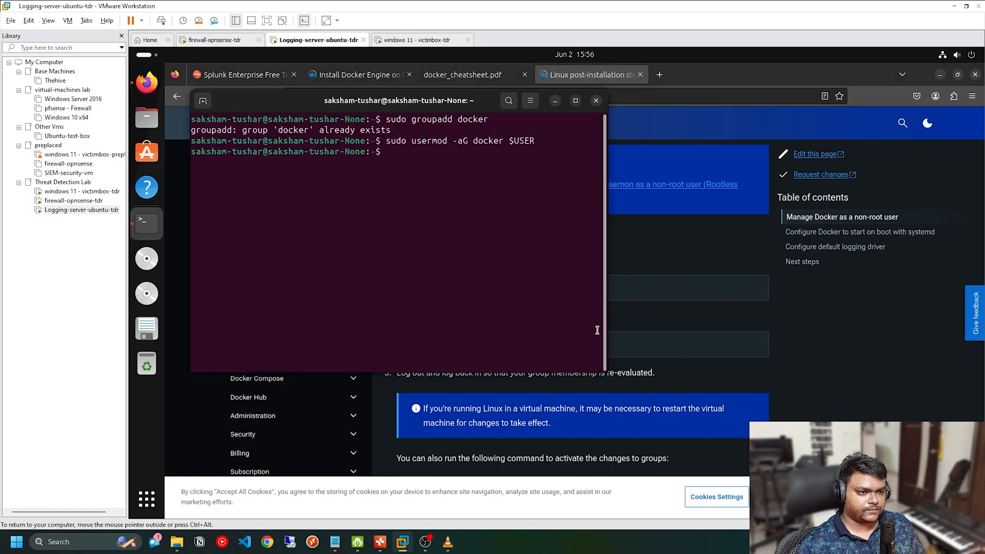
Step: Activate the group changes by copying newgrp docker from the post-installation page and running it in the terminal
key("alt+Tab")
scroll(667, 369, "down", 2)
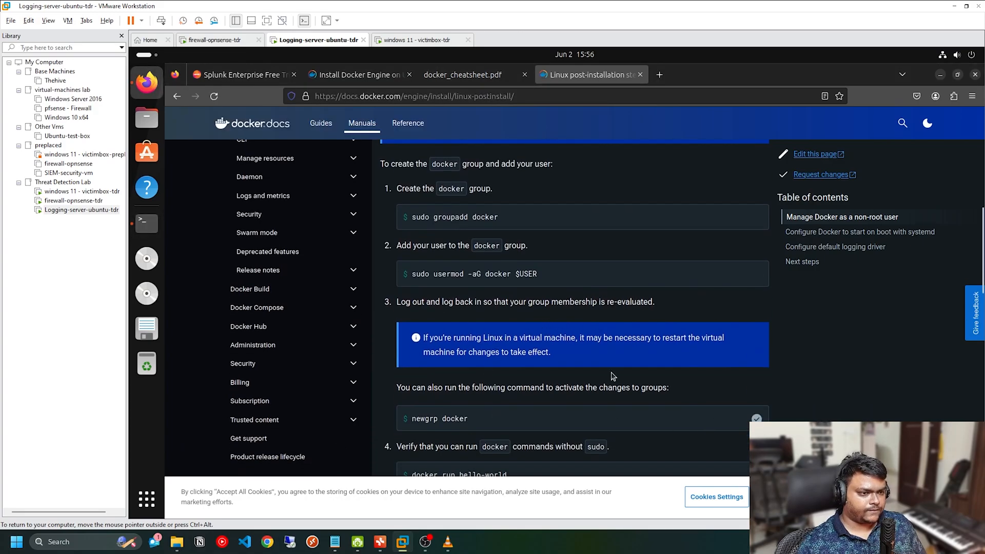
key("alt+Tab")
key("ctrl+shift+v")
key("Return")
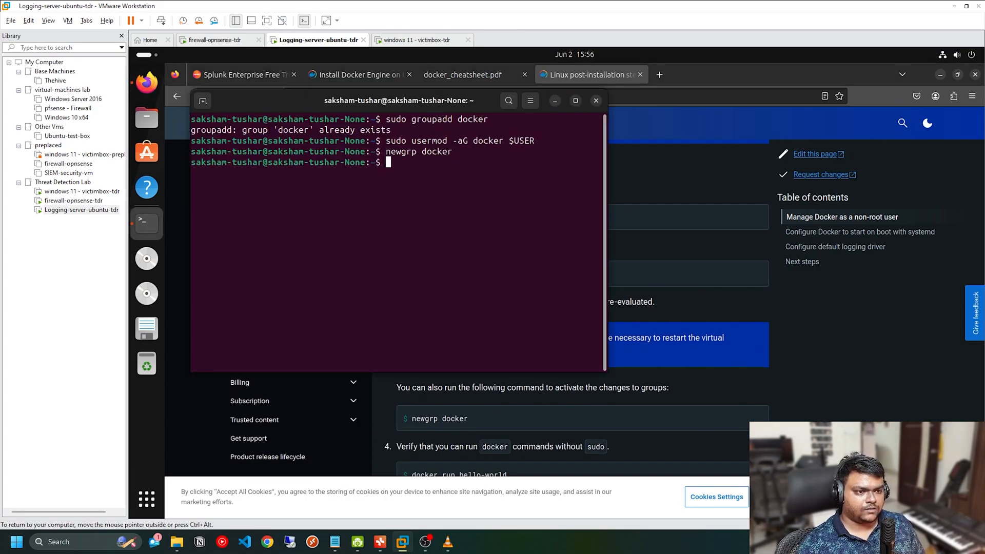
Step: Copy docker run hello-world from the post-installation page and run it in the terminal without sudo
key("alt+Tab")
scroll(426, 403, "down", 2)
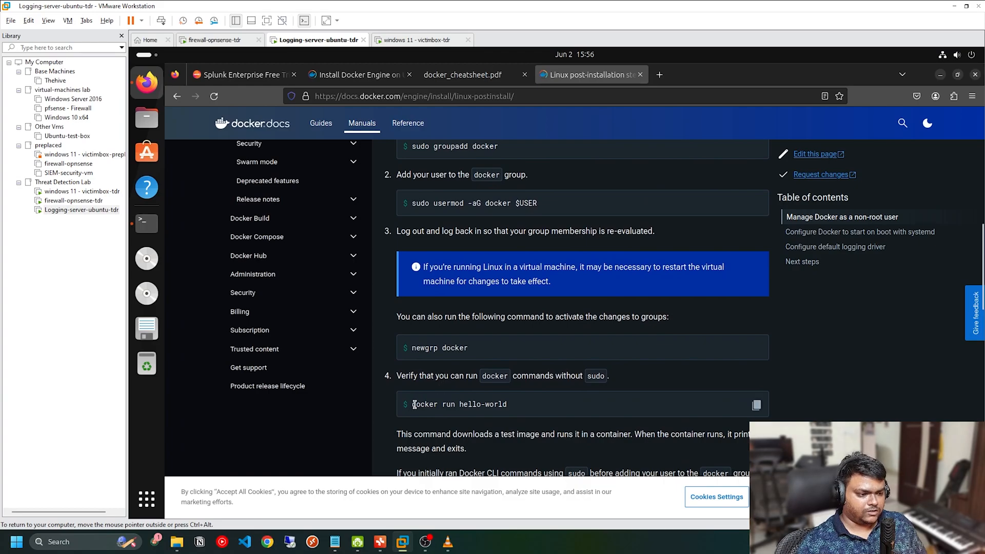
left_click_drag(414, 404, 508, 404)
key("alt+Tab")
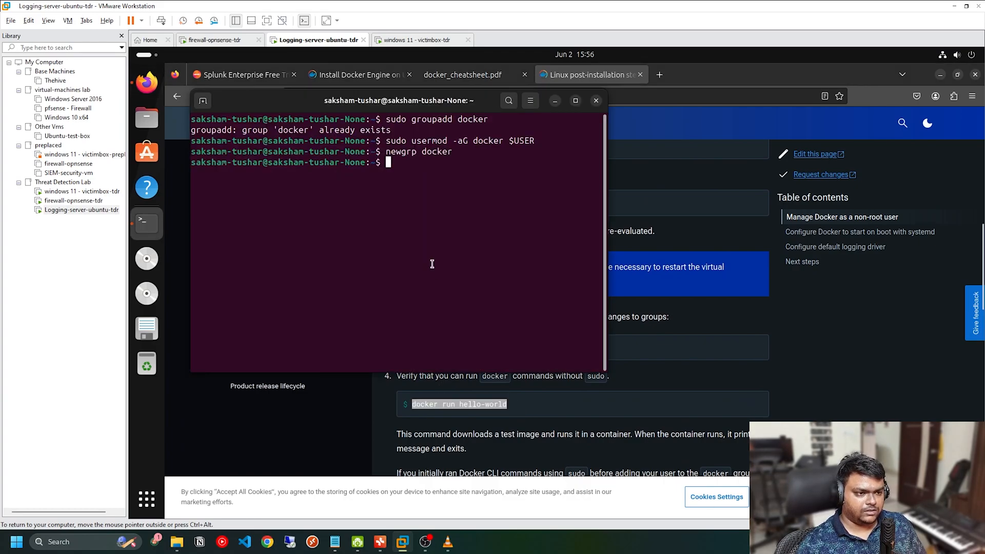
key("ctrl+shift+v")
key("Return")
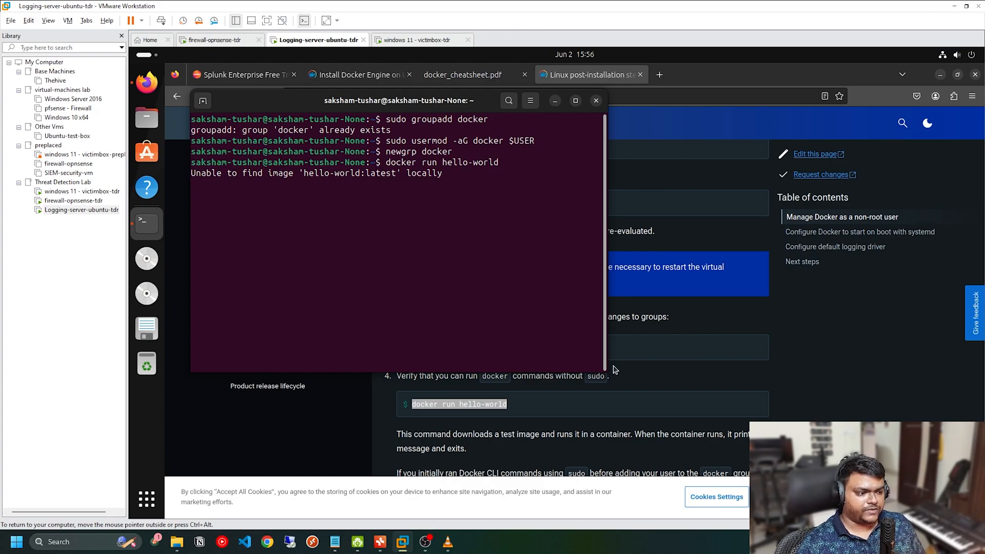
Step: Enlarge the terminal window to read the hello-world container's output, and minimize the terminal
left_click_drag(608, 372, 784, 437)
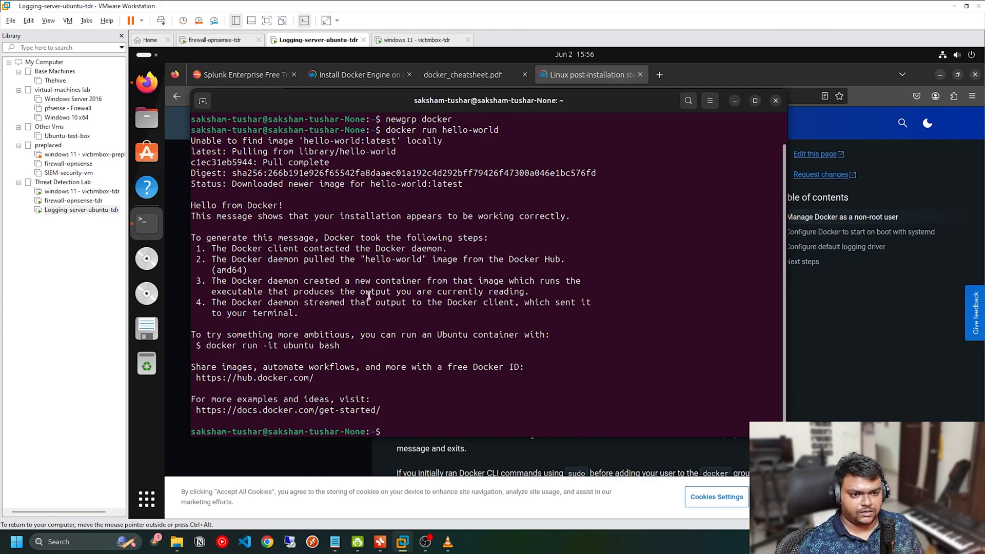
left_click_drag(193, 213, 295, 214)
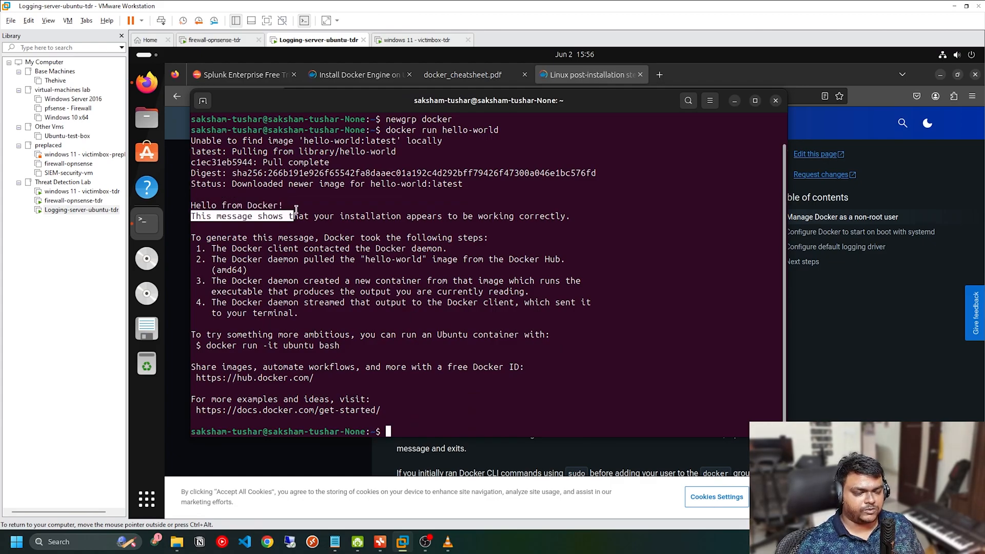
left_click(330, 274)
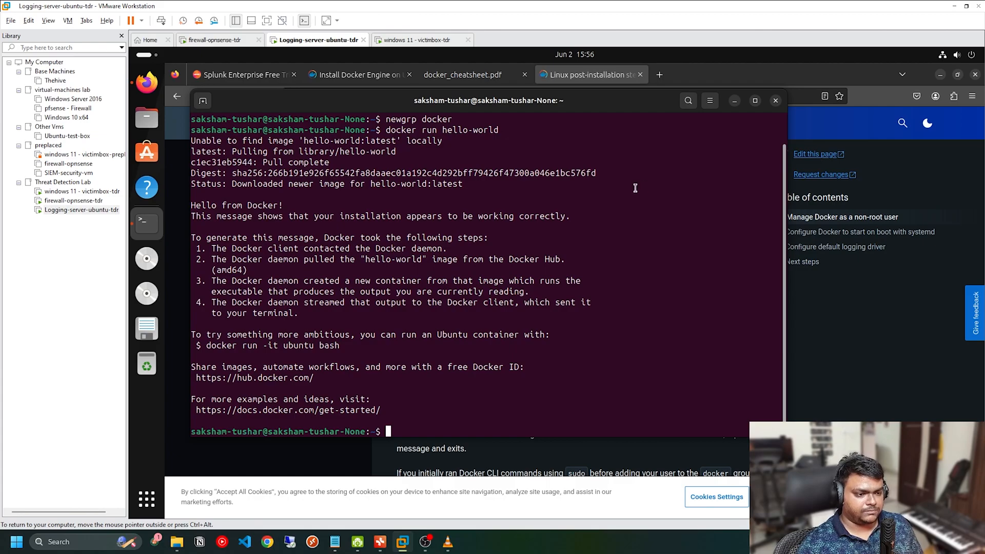
left_click(736, 102)
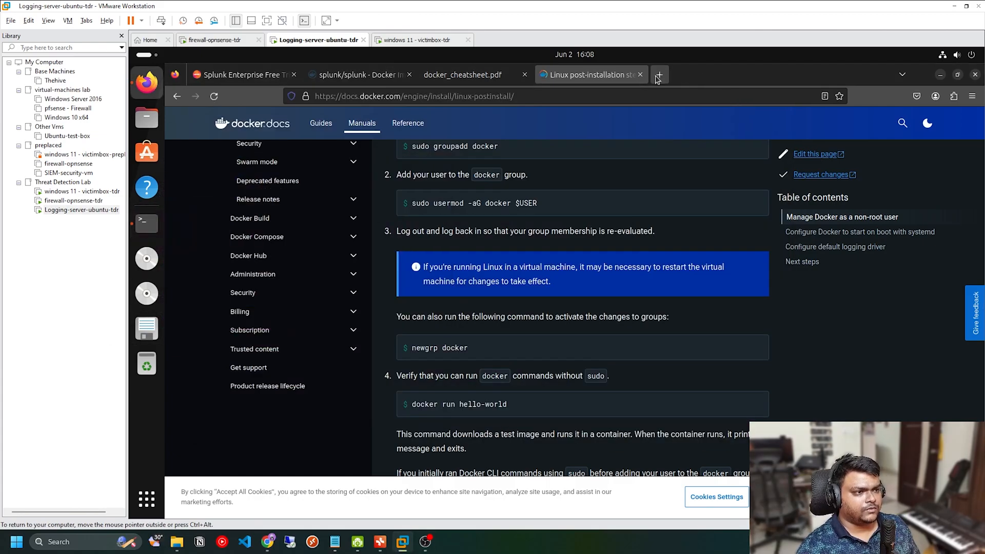
Step: Search the web for "docker compose" in a new browser tab
left_click(660, 75)
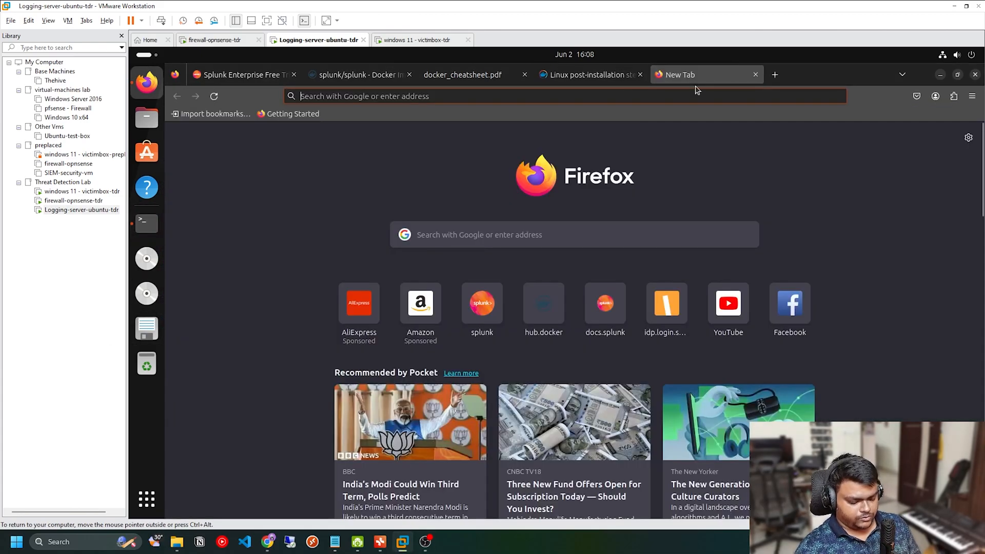
type("docker c")
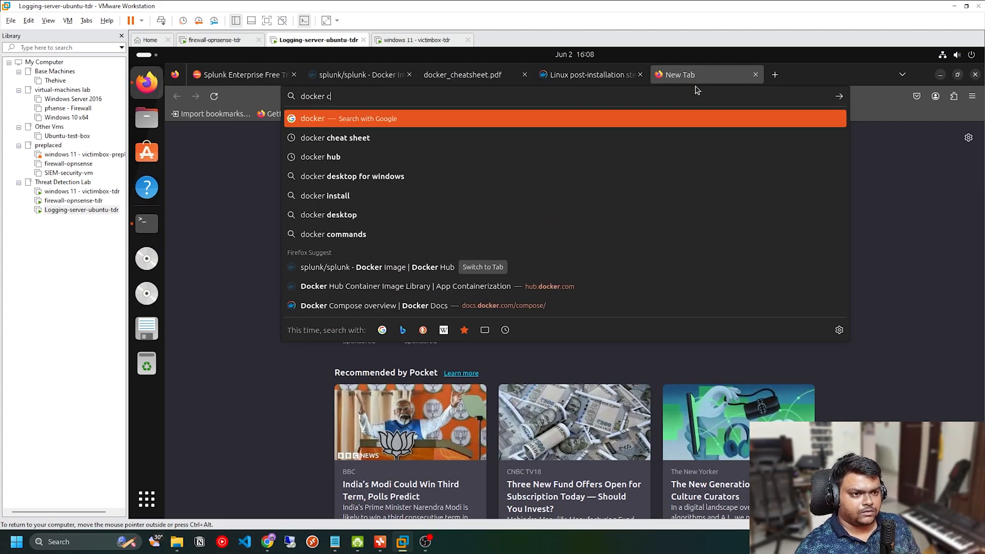
type("ompose")
key("Return")
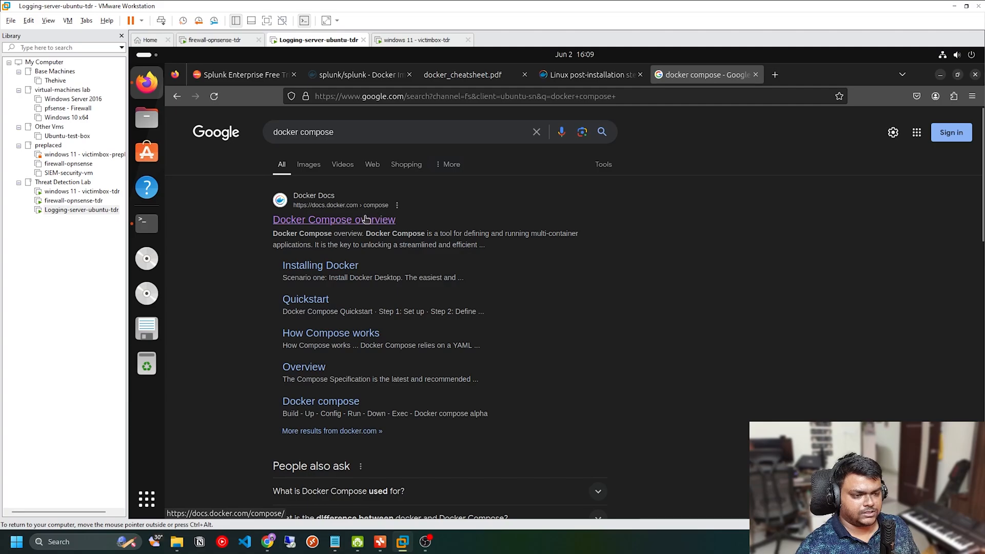
Step: Examine the full docker run command in the Quickstart section of the splunk/splunk Docker Hub page, from port mapping to image name
left_click(368, 81)
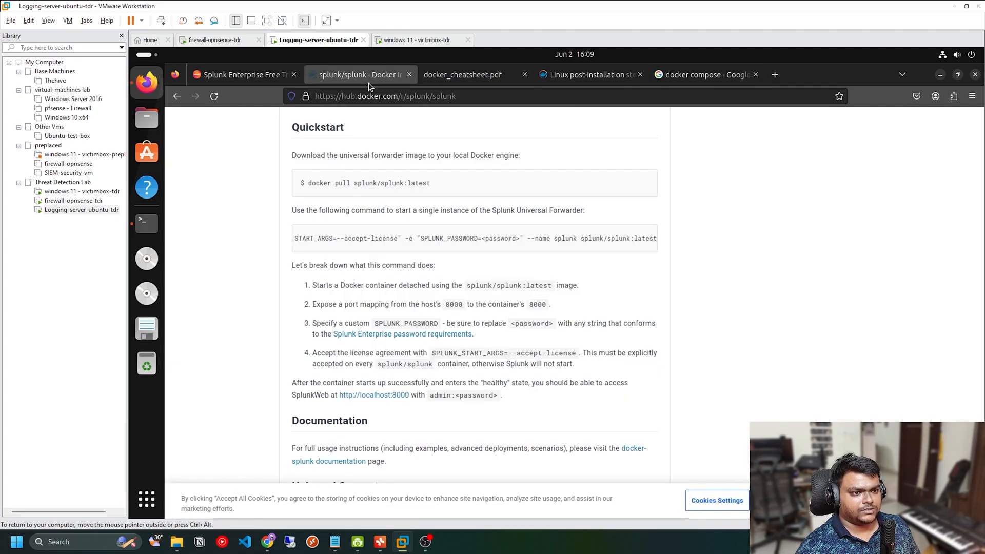
scroll(394, 292, "up", 2)
left_click_drag(432, 309, 665, 313)
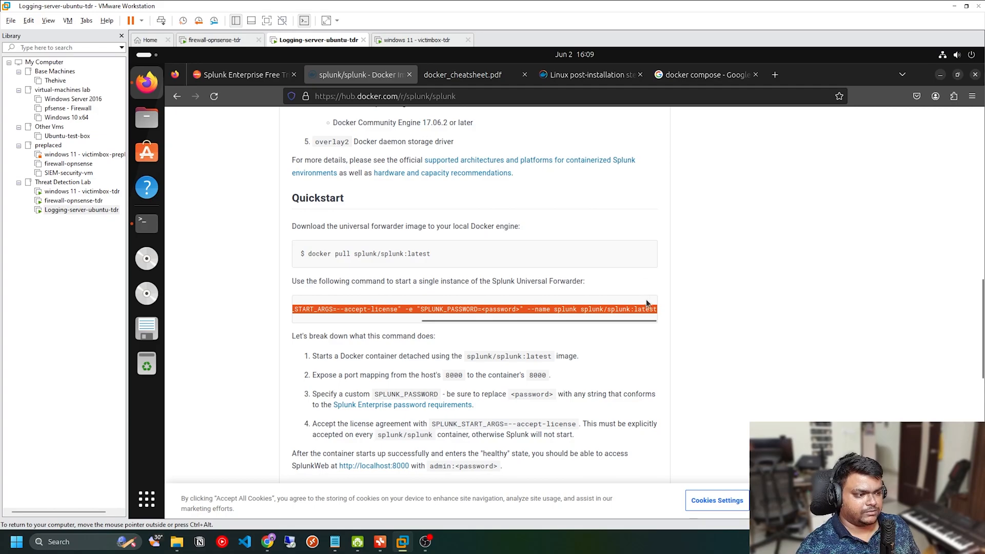
left_click(608, 311)
left_click_drag(577, 311, 286, 311)
left_click(382, 306)
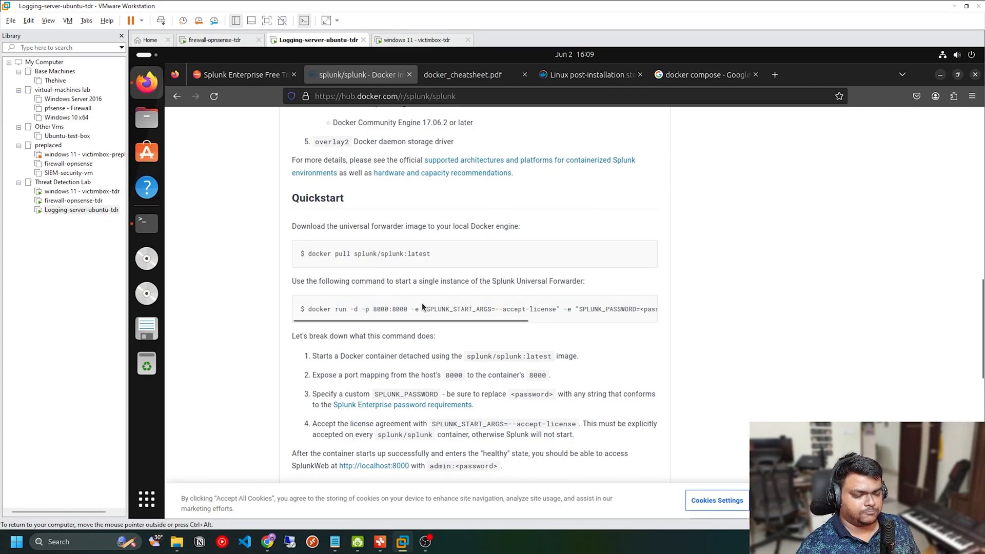
left_click_drag(370, 309, 578, 310)
left_click(457, 314)
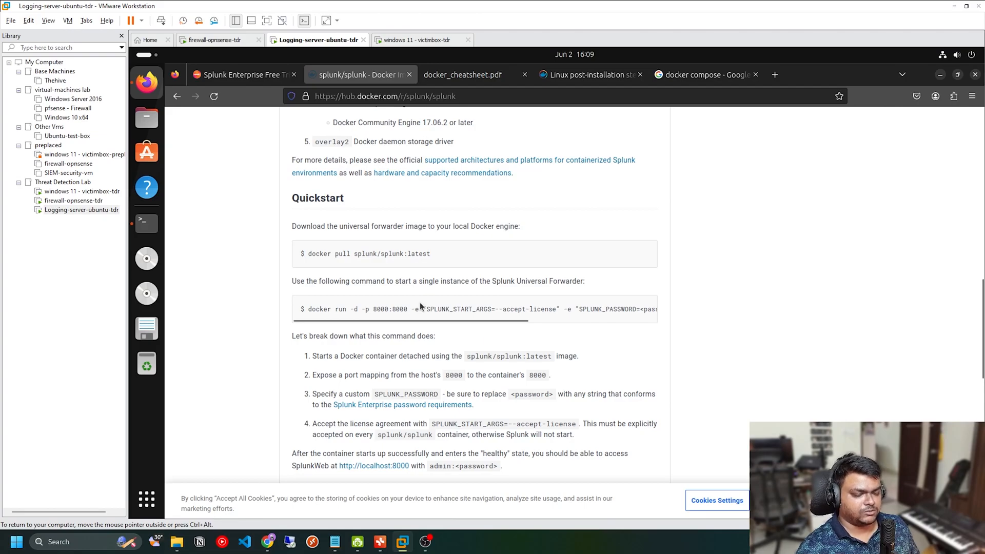
left_click_drag(401, 319, 657, 310)
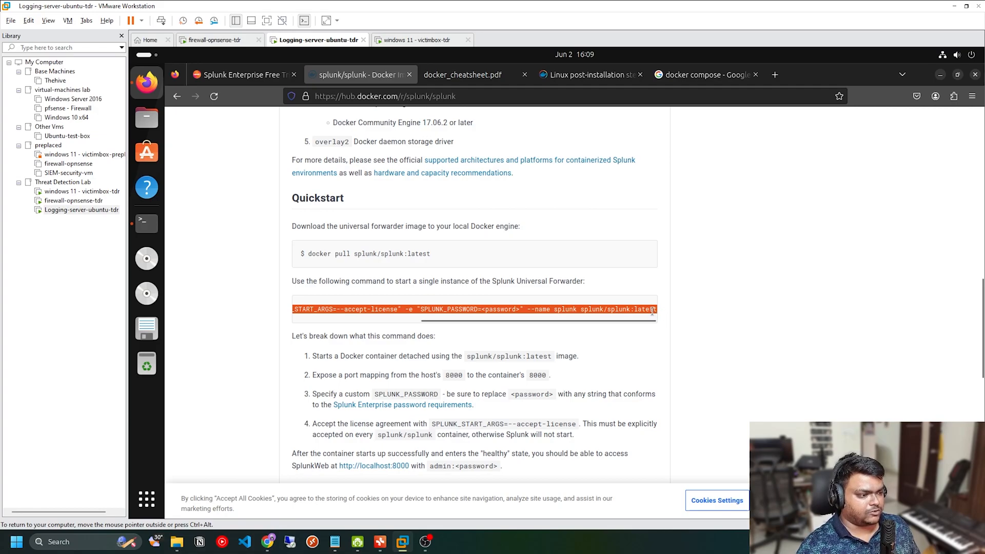
left_click(653, 311)
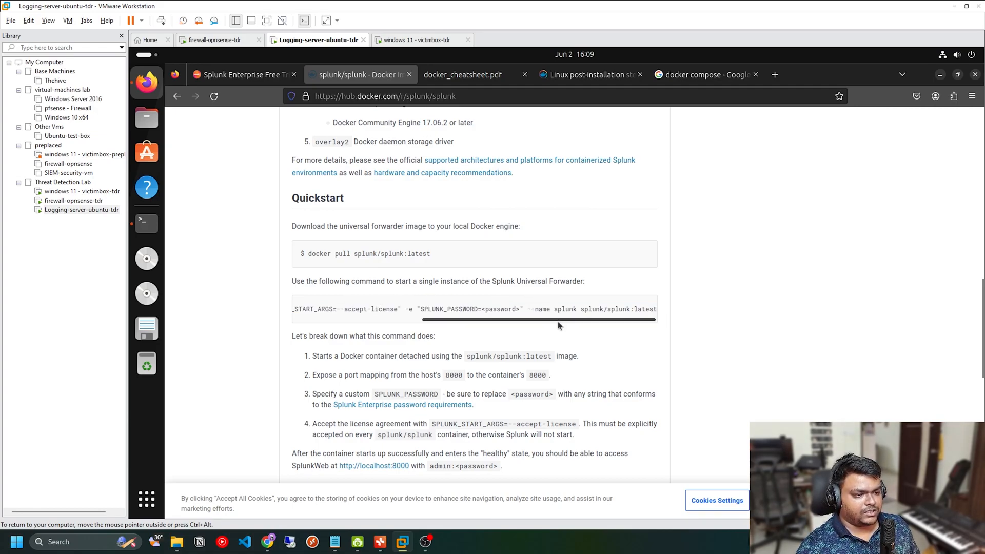
left_click_drag(556, 318, 419, 318)
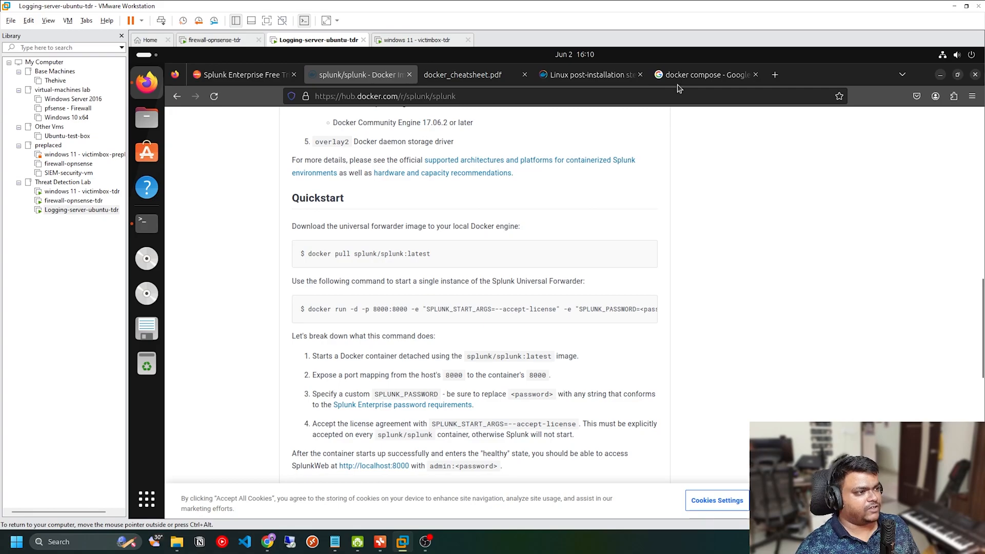
Step: Search for the lab author's GitHub account in the docker compose search tab and open the author's profile
left_click(667, 75)
left_click(666, 94)
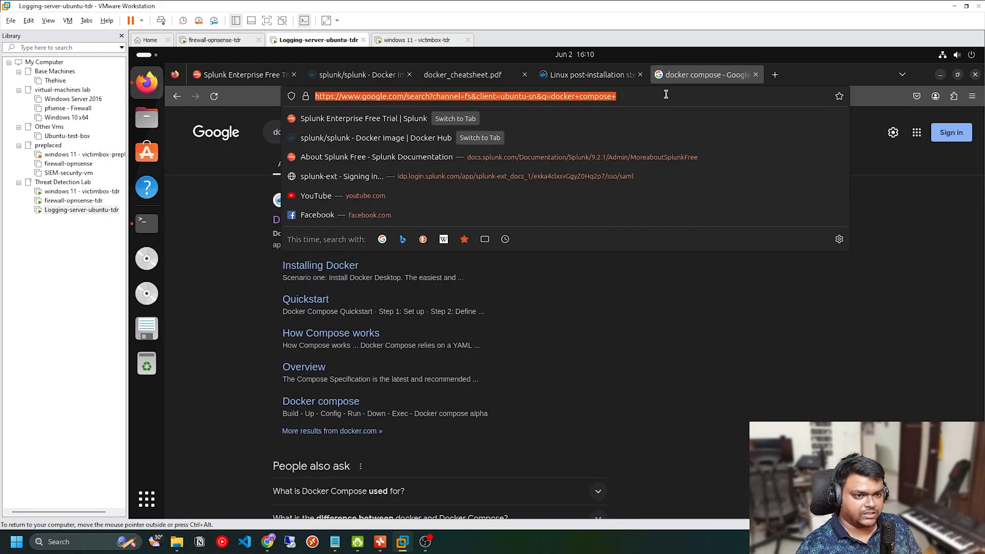
type("github")
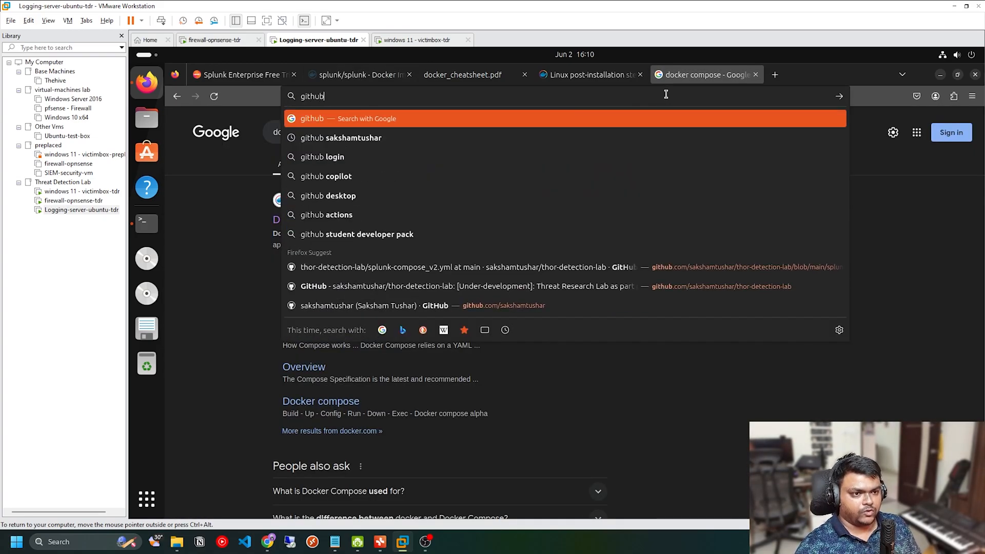
type(" saksham")
key("Down")
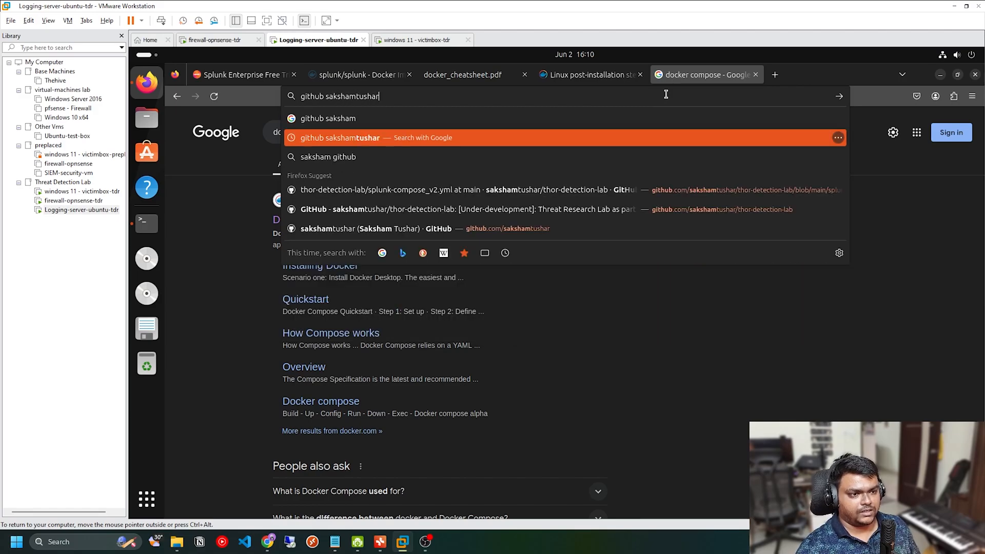
key("Return")
left_click(386, 258)
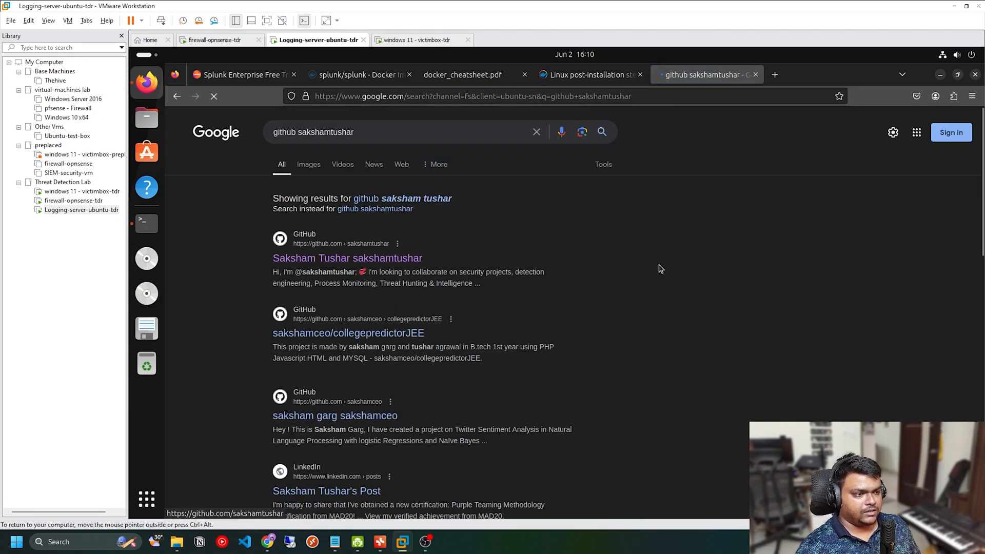
Step: Open the thor-detection-lab repository from the profile and view its splunk-compose_v2.yml file
scroll(760, 264, "down", 2)
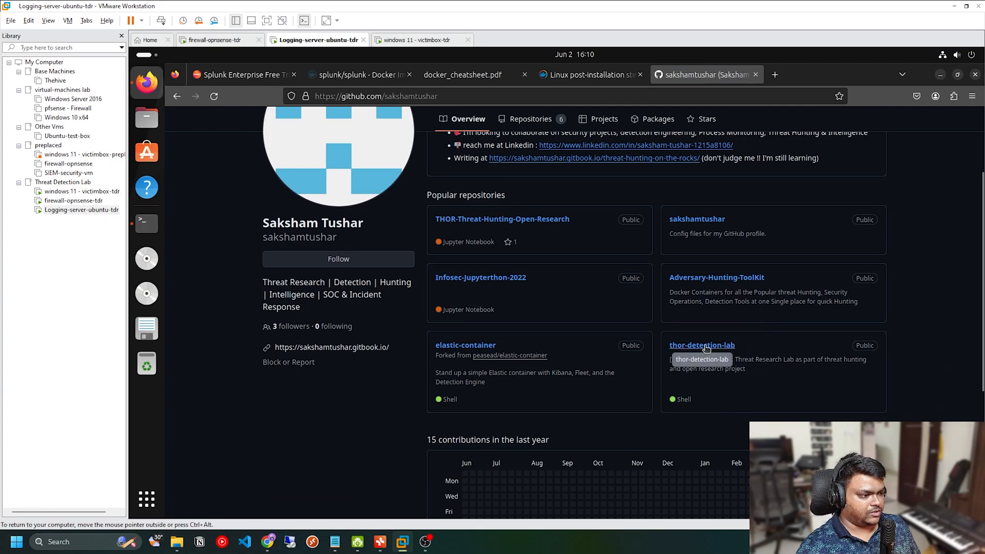
left_click(705, 363)
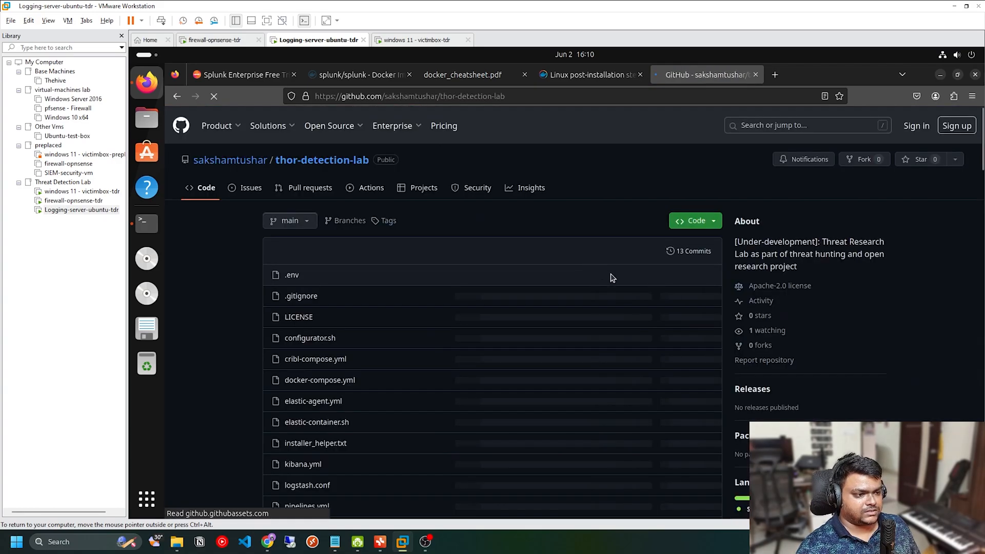
scroll(534, 257, "down", 1)
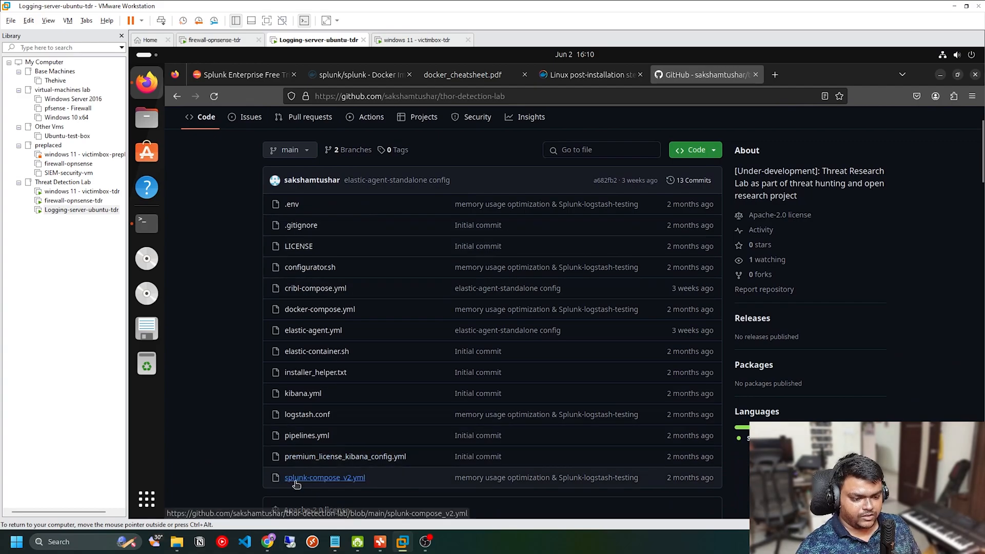
left_click(325, 478)
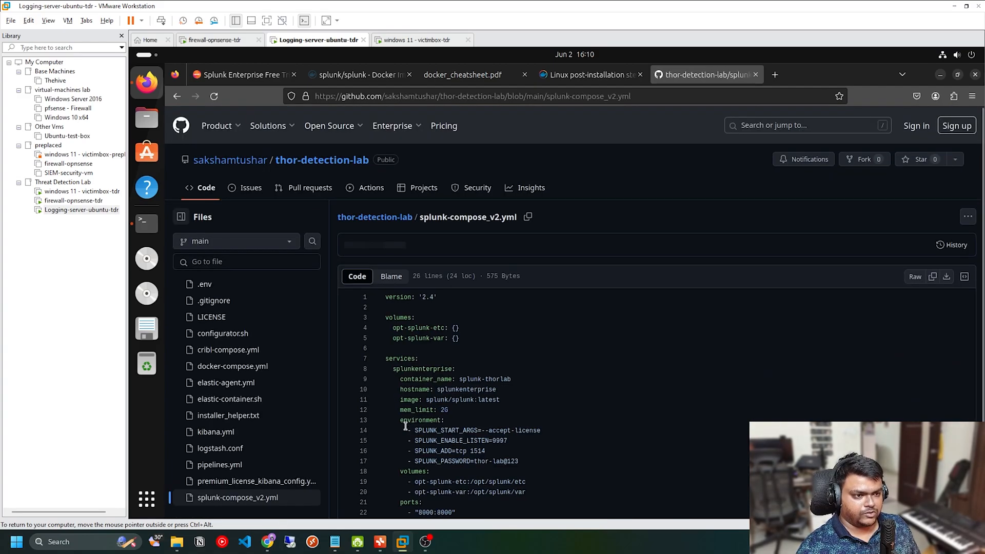
Step: Review the file's address and the whole contents of splunk-compose_v2.yml, including its environment, volumes and ports
left_click(821, 96)
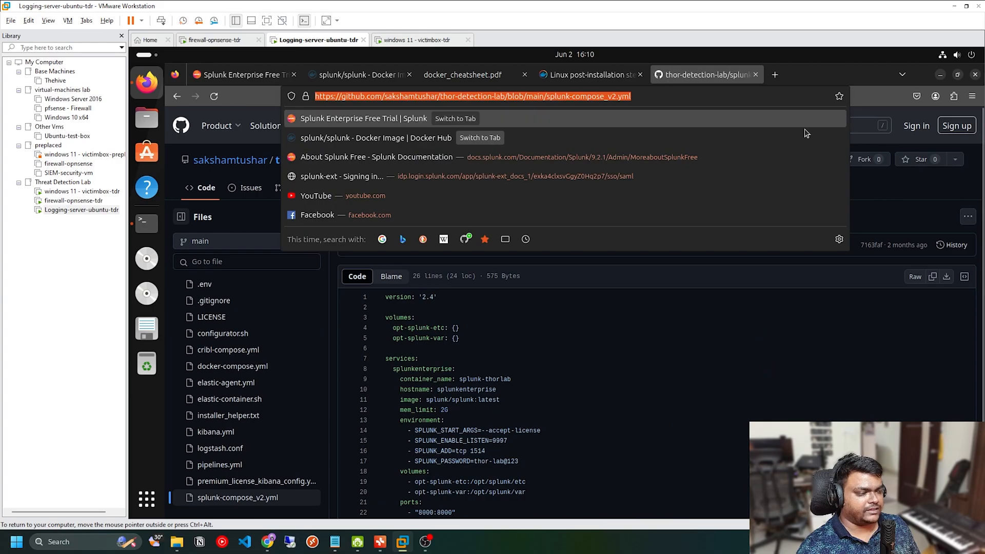
key("Escape")
left_click(523, 377)
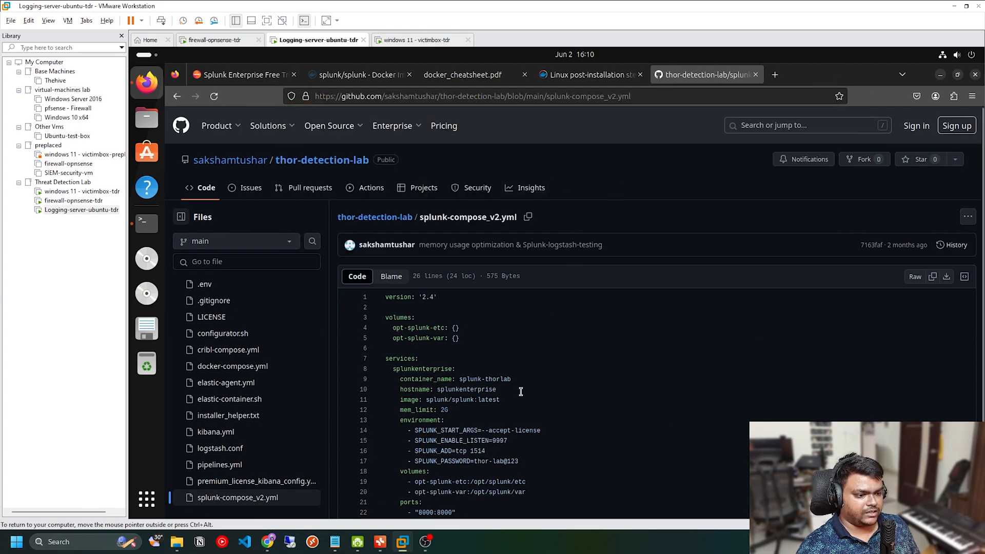
scroll(523, 377, "down", 2)
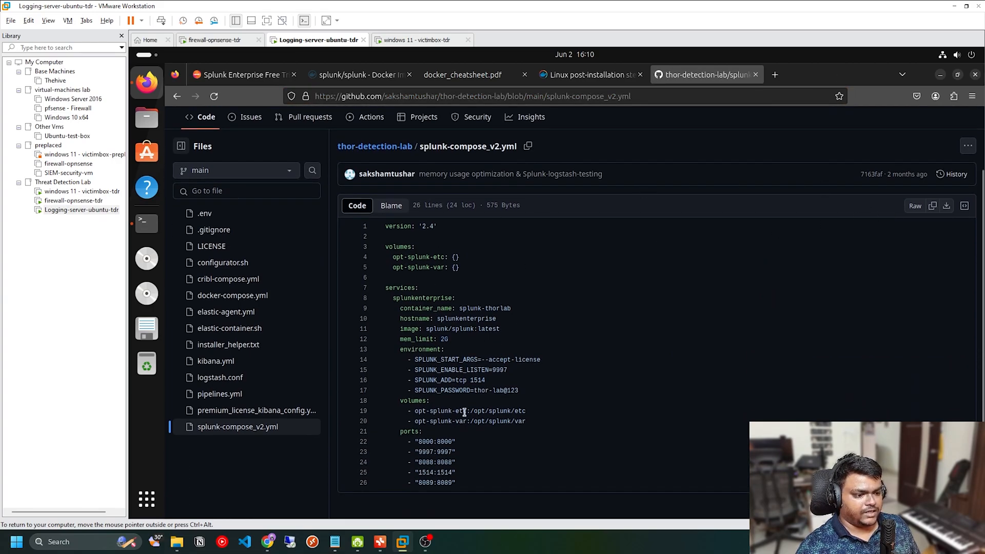
left_click_drag(467, 484, 374, 223)
left_click(638, 306)
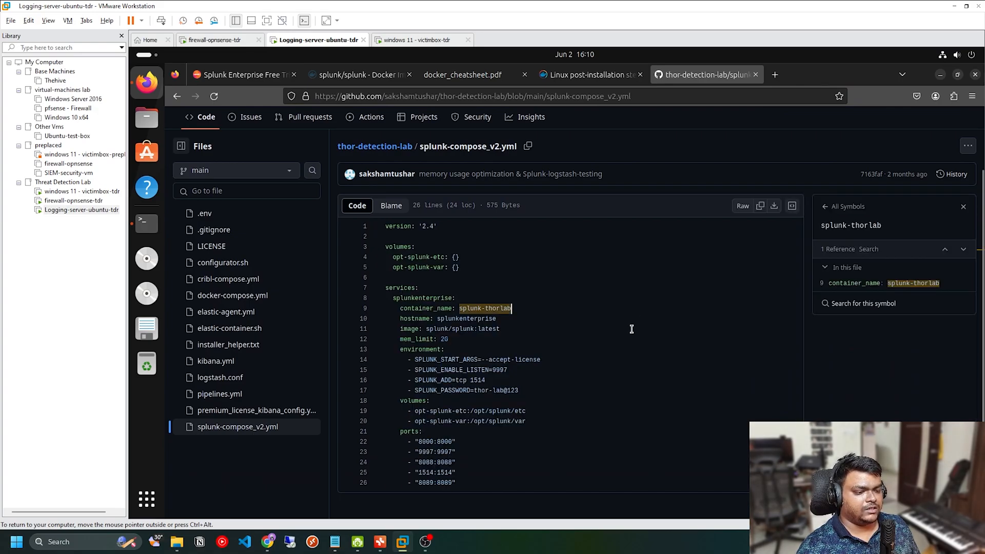
Step: Run docker compose in the terminal to check its options and commands, and clear the terminal
left_click(147, 222)
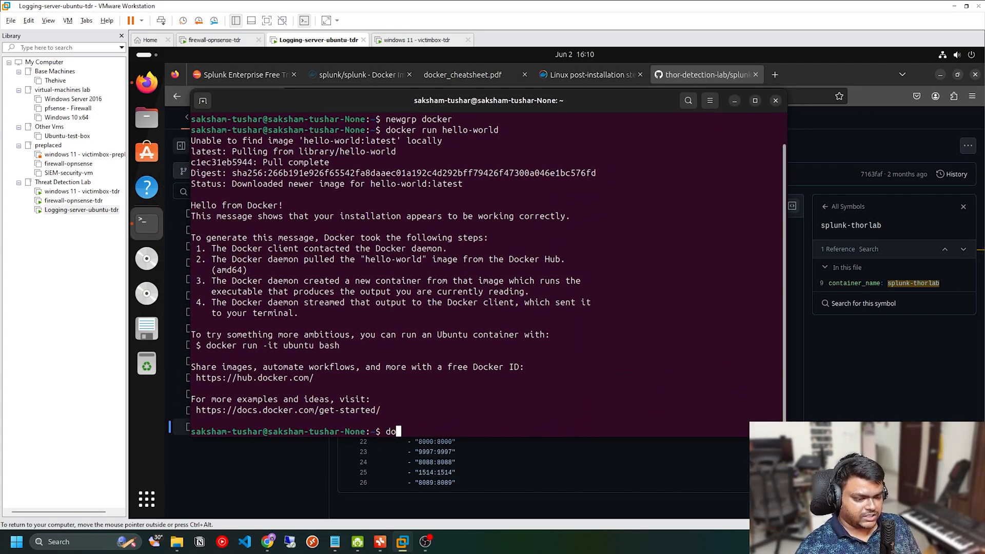
type("docker compose")
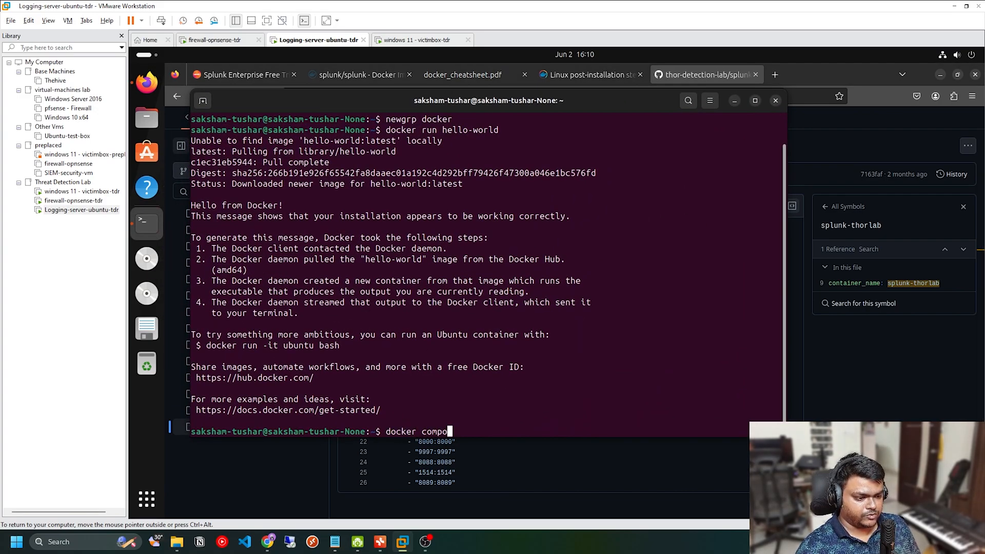
key("Return")
scroll(294, 312, "up", 10)
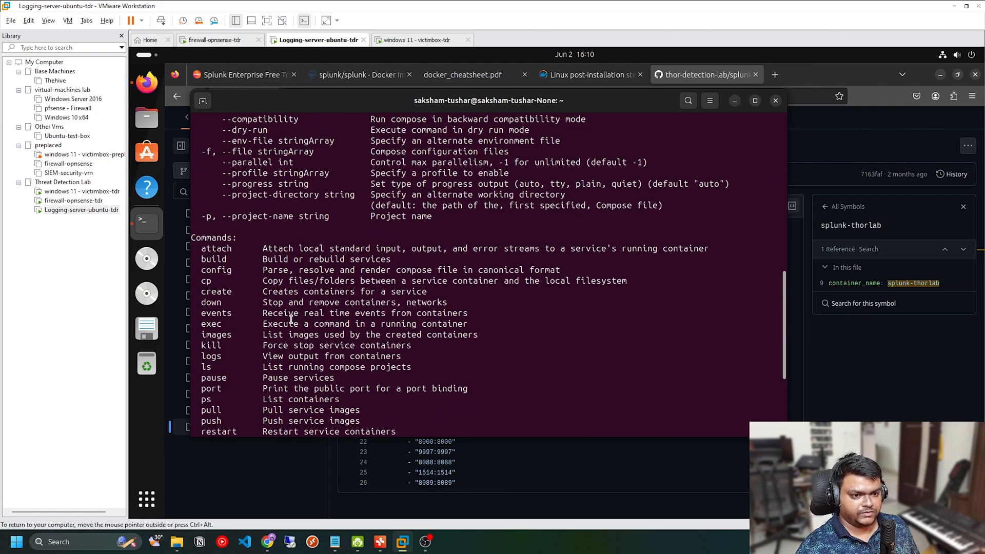
scroll(295, 312, "down", 6)
scroll(294, 312, "down", 3)
type("clear")
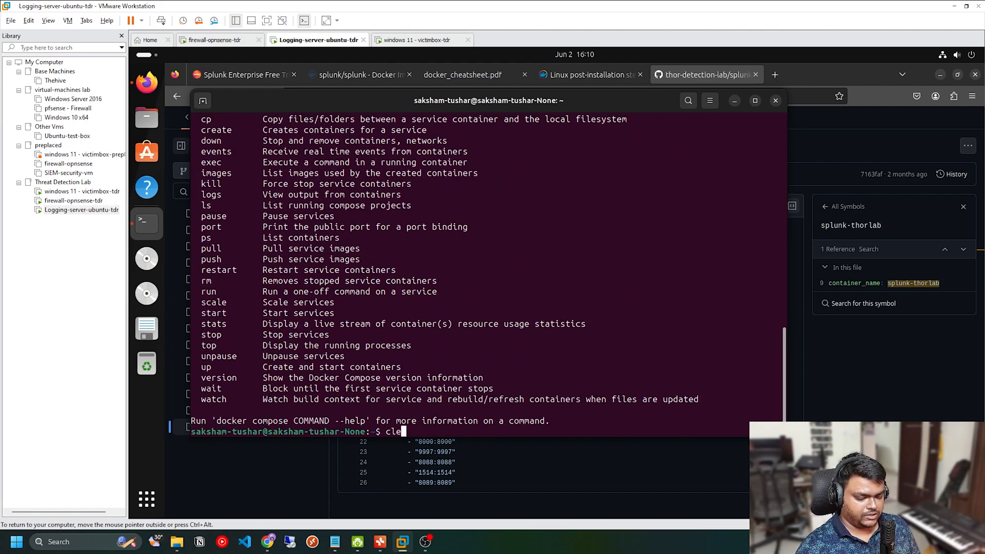
key("Return")
Step: Return to the GitHub page and download the raw splunk-compose_v2.yml file
left_click(808, 368)
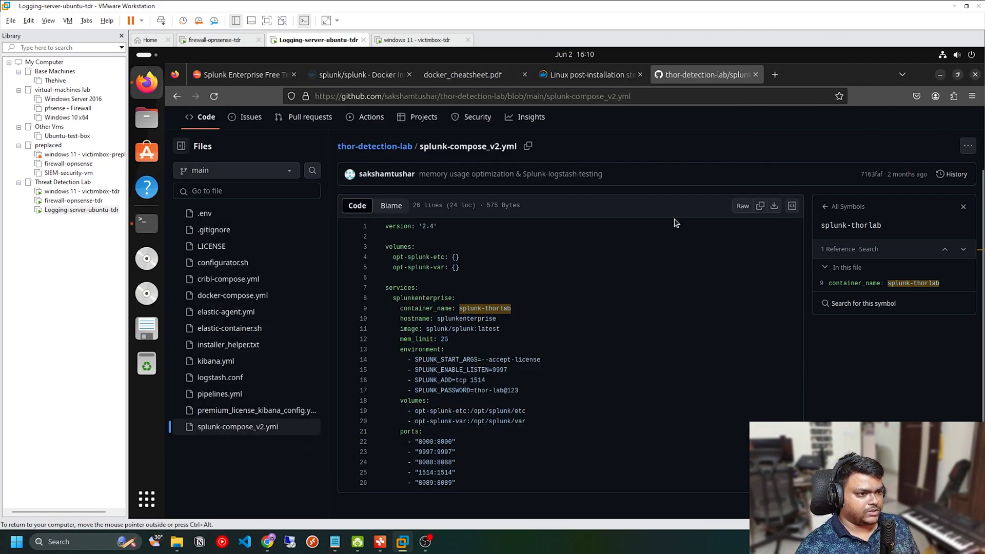
left_click(778, 211)
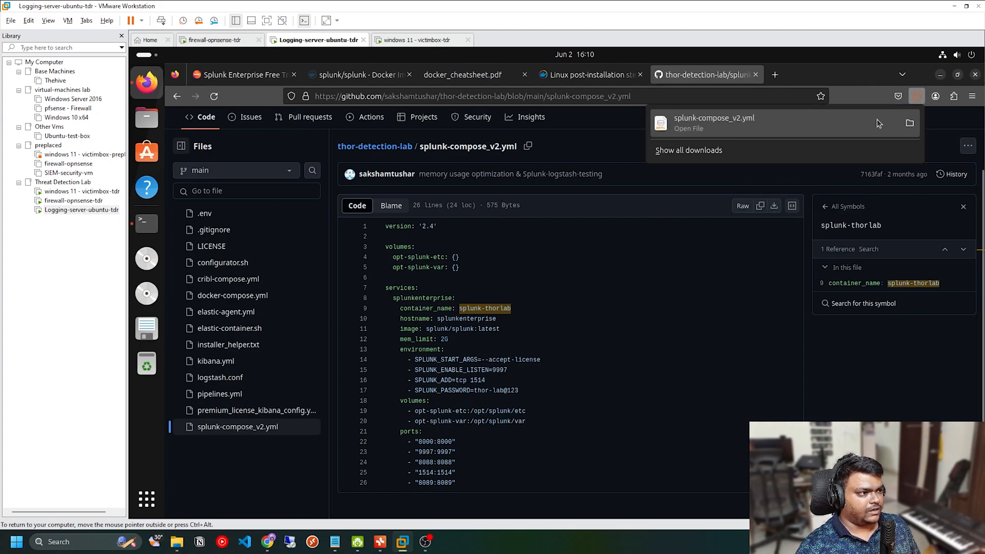
Step: Switch to the terminal, change into the Downloads directory and list its files with ls
left_click(703, 280)
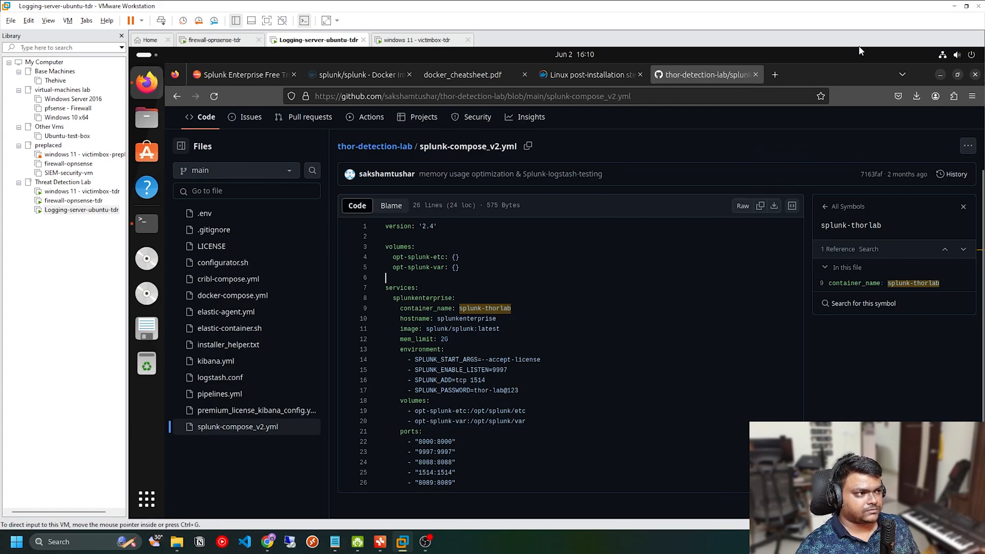
left_click(148, 224)
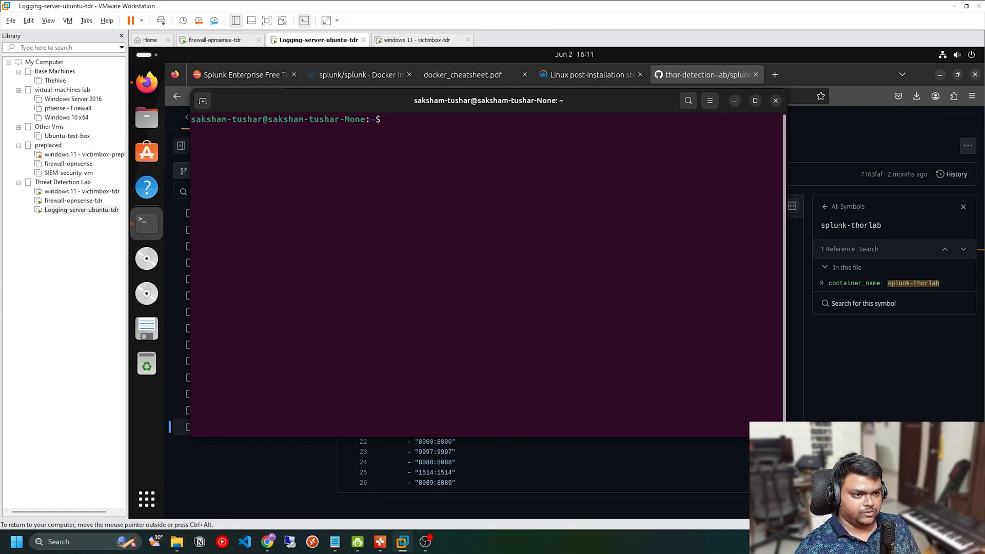
type("ls")
key("Return")
type("c")
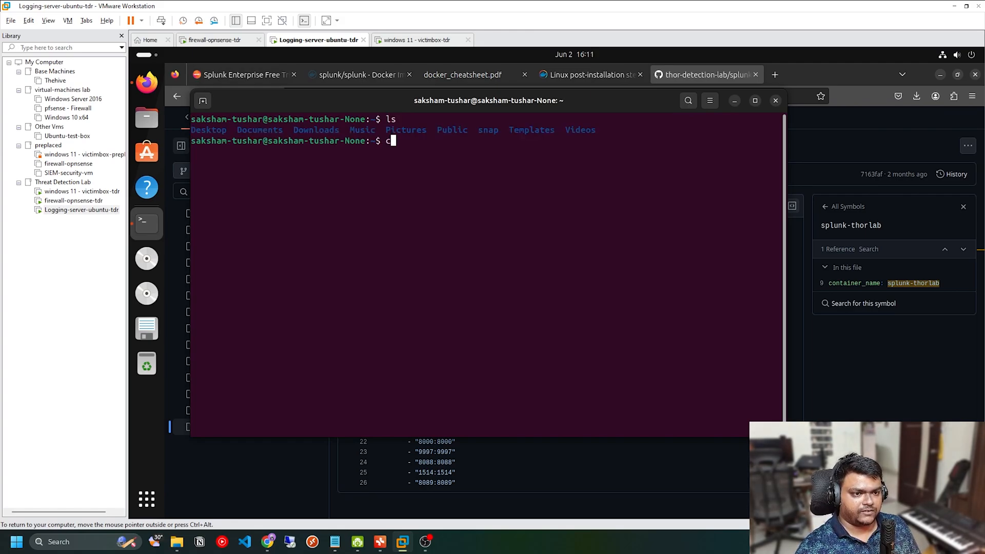
type("d Dow")
key("Tab")
key("Return")
type("l")
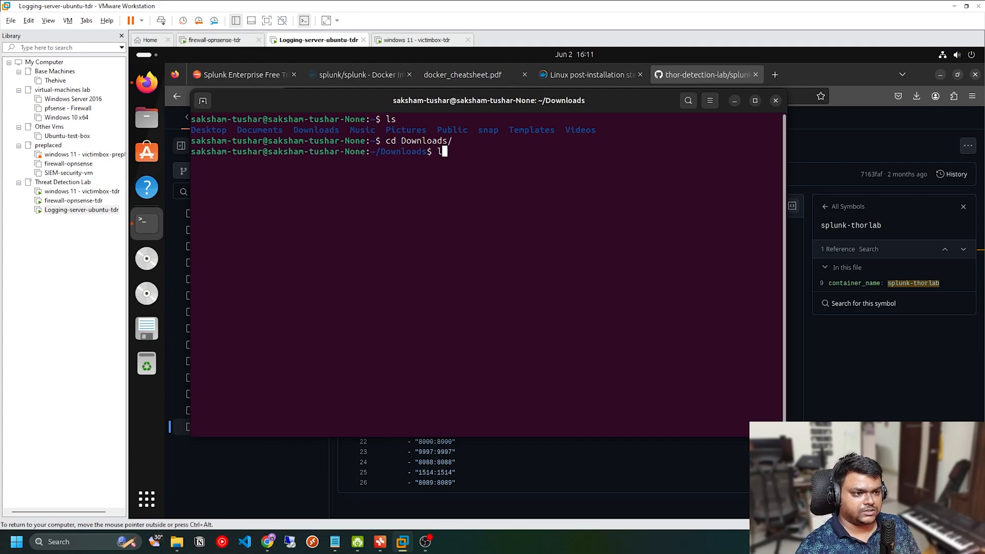
type("s")
key("Return")
Step: Start the Splunk container in detached mode with docker compose -f splunk-compose_v2.yml up -d
type("d")
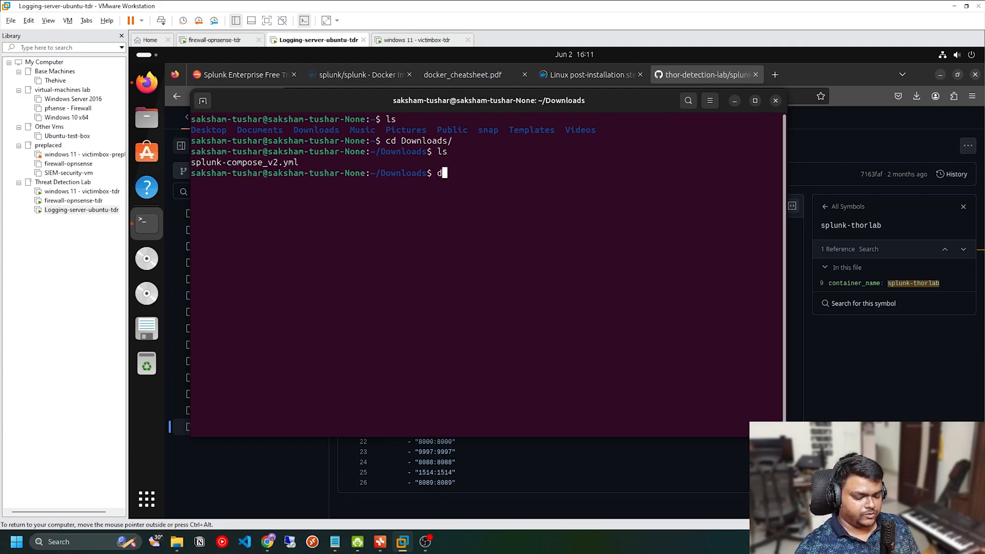
type("ocker compose -f")
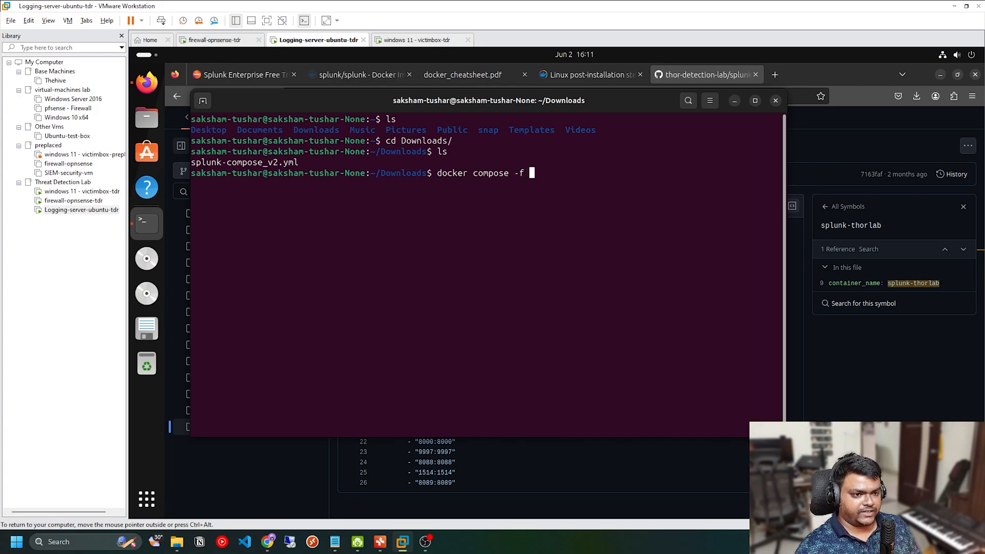
type(" splunk-compose_v2.yml ")
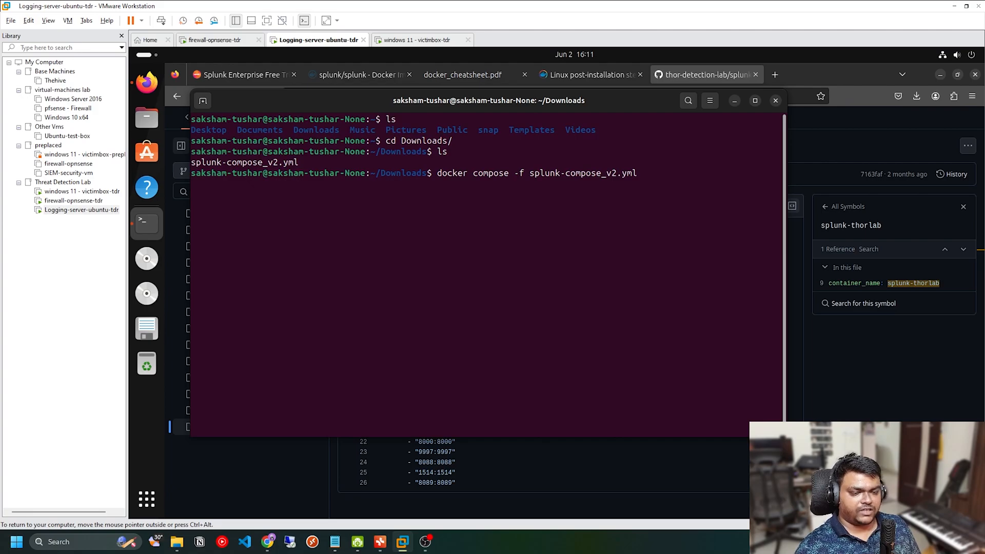
type("up ")
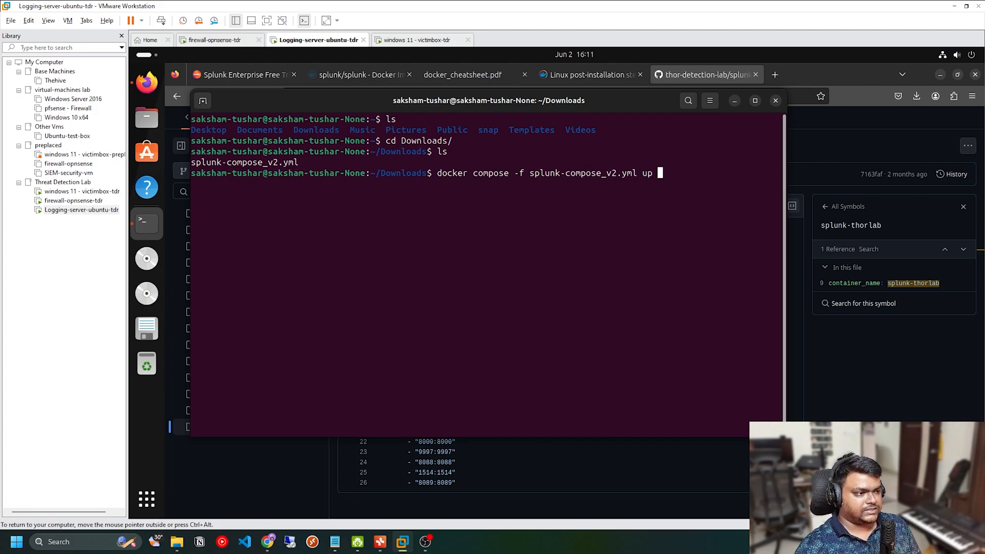
type("-d")
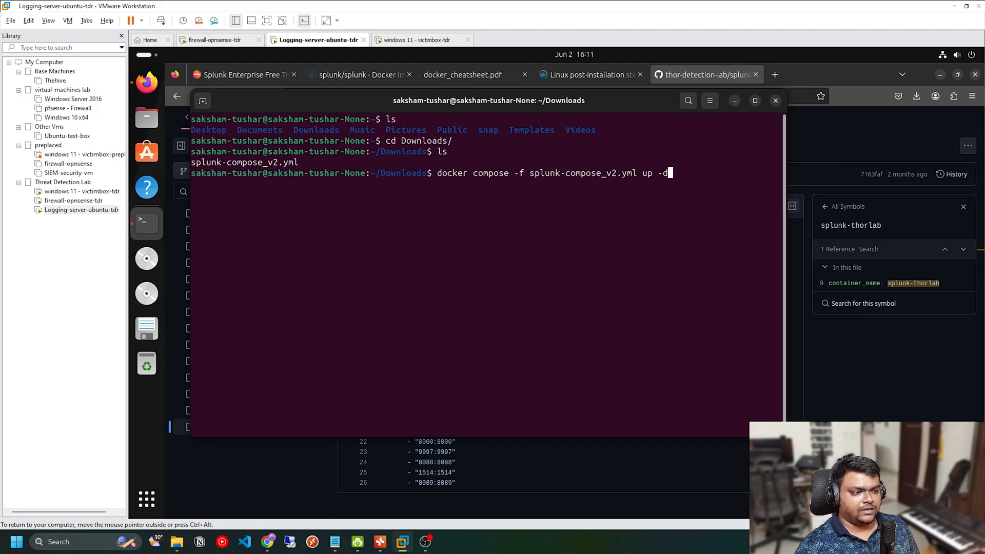
key("Return")
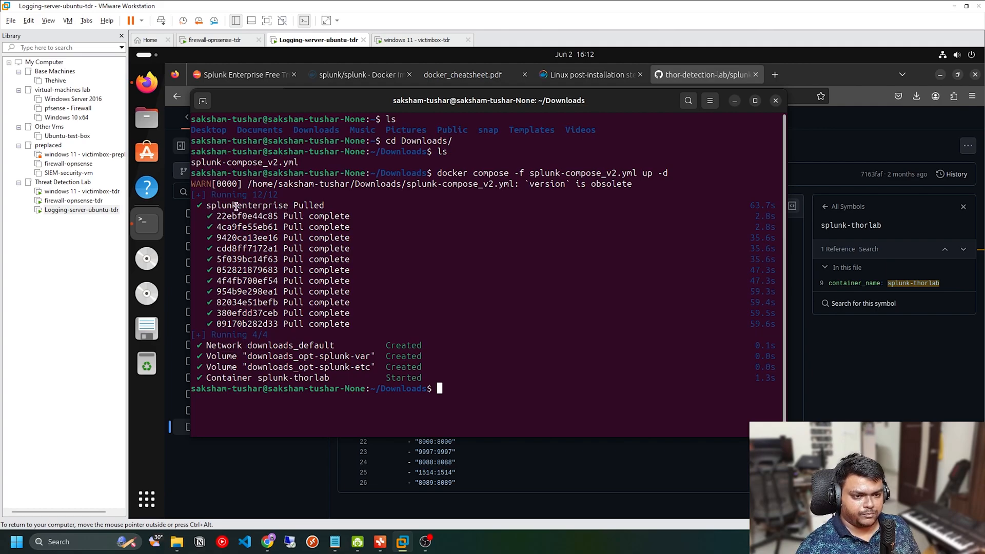
Step: Review the compose output for the pulled image, network, volumes and container, and check the running container's health with docker ps
left_click_drag(209, 205, 284, 206)
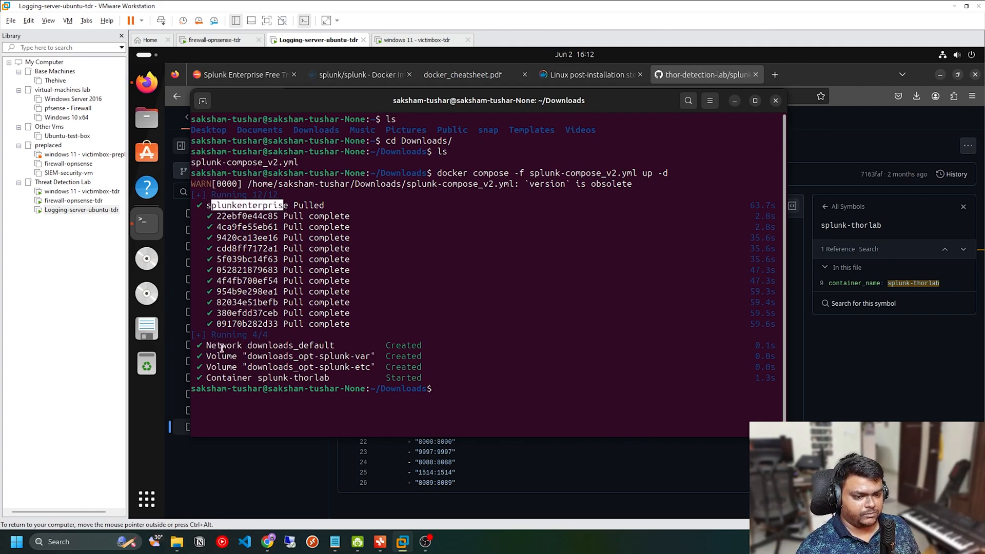
left_click_drag(221, 348, 314, 378)
left_click(321, 372)
left_click(393, 377)
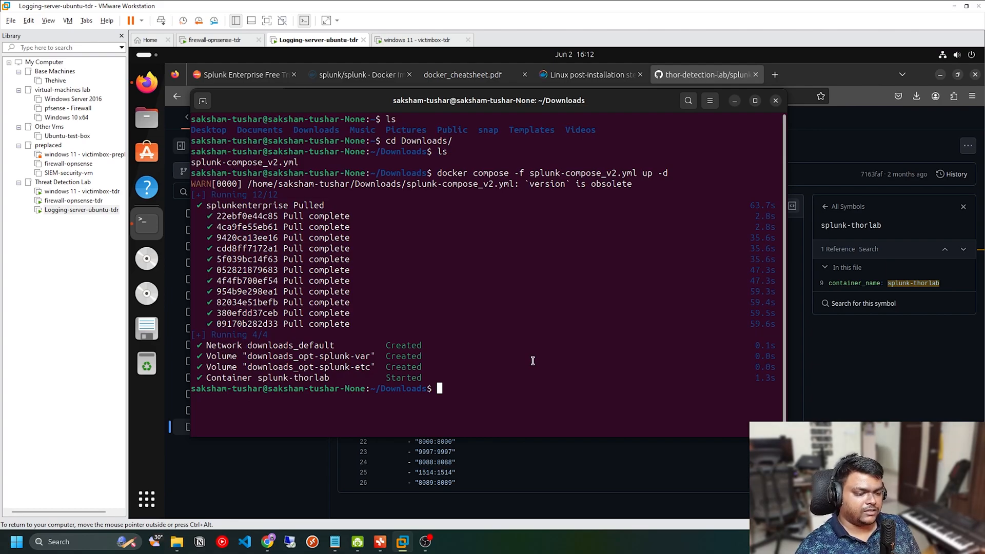
type("docker ps")
key("Return")
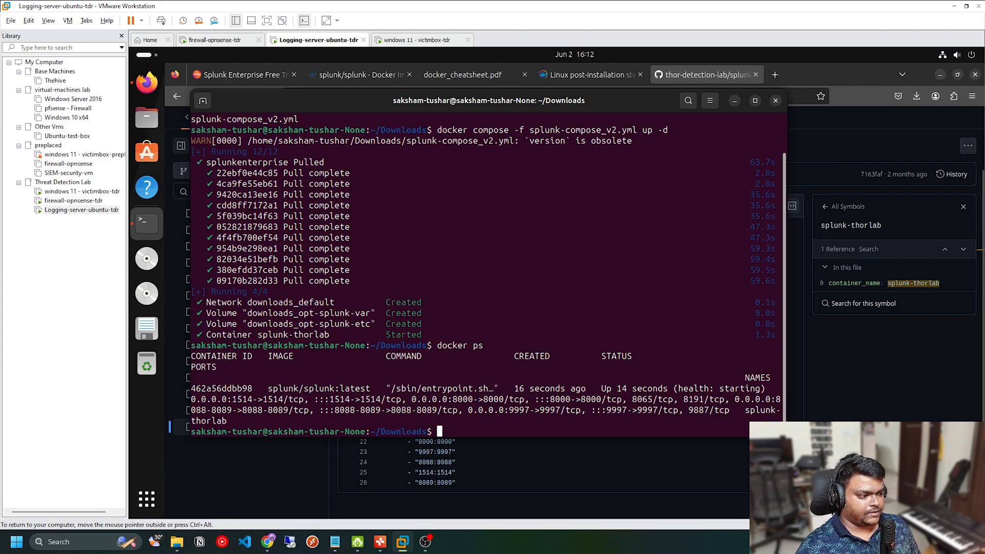
left_click_drag(787, 438, 968, 492)
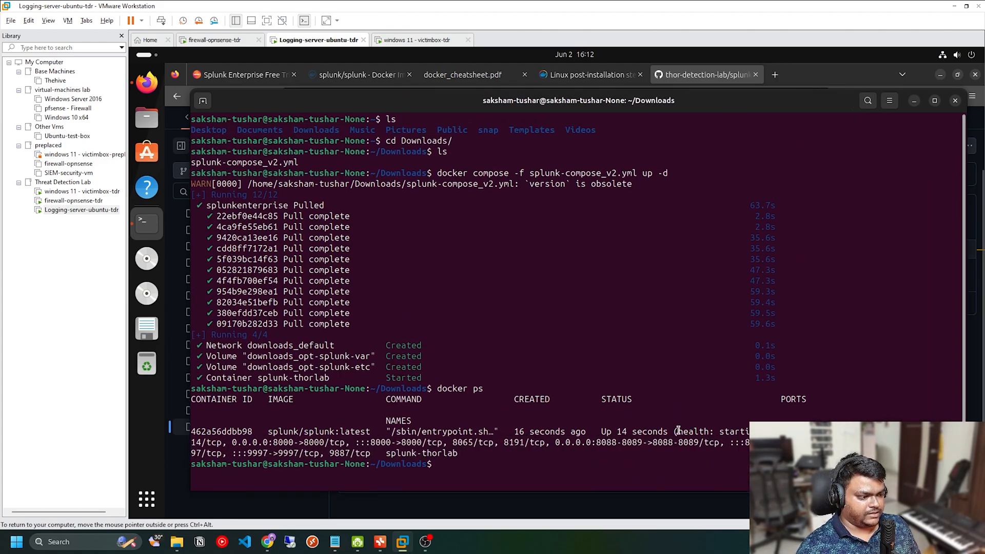
left_click_drag(678, 432, 755, 432)
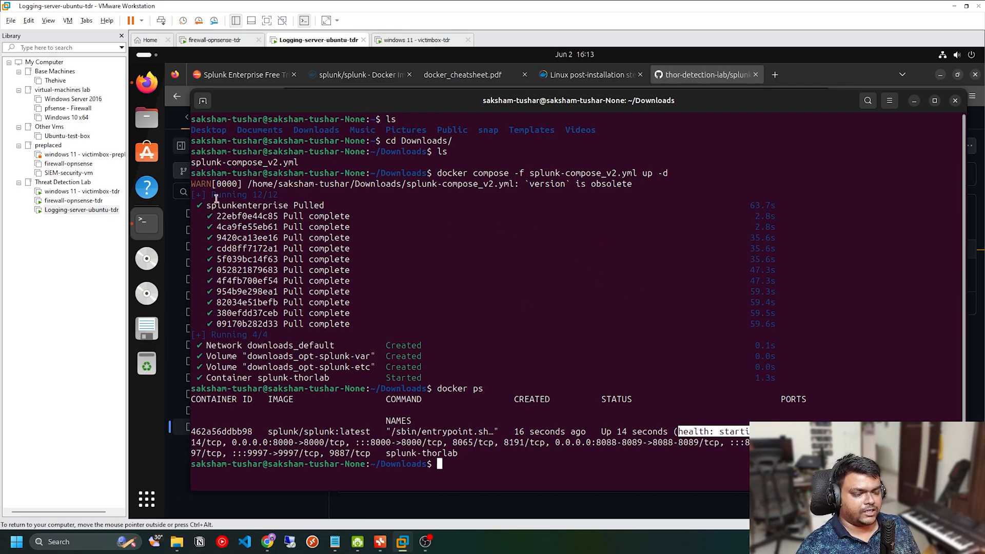
left_click(660, 367)
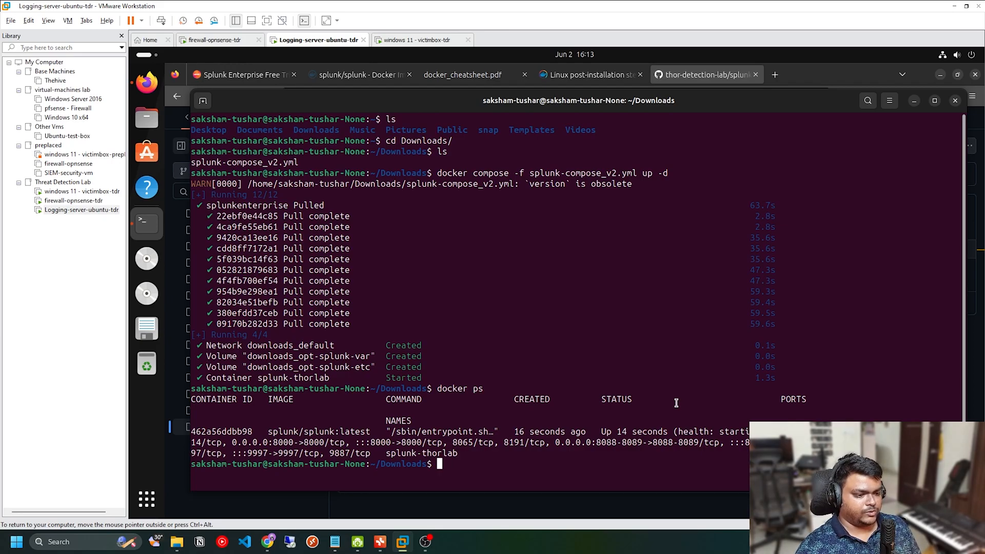
Step: Show the splunk-thorlab container's logs with docker logs, copying the container name from the listing, and review the latest entries
type("docker ")
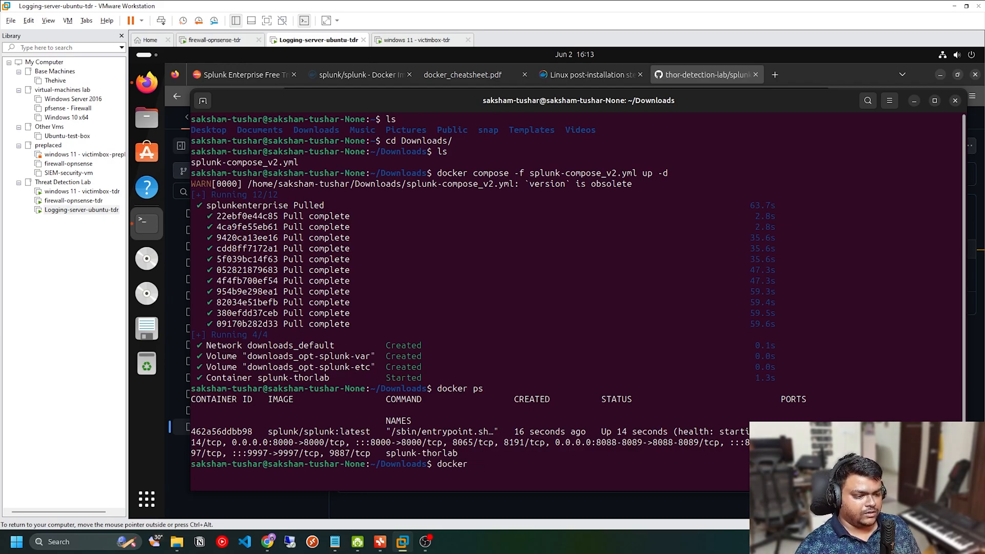
type("logs")
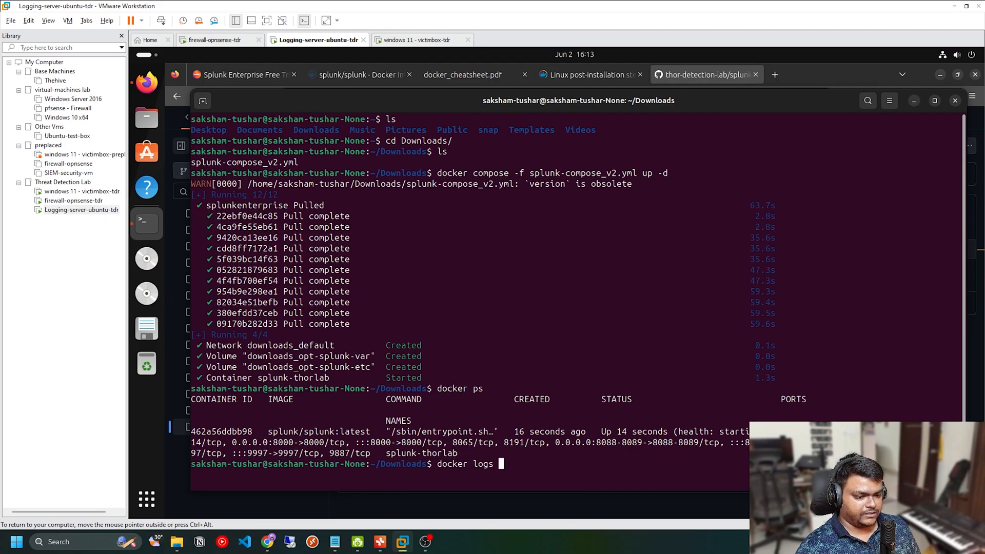
double_click(409, 451)
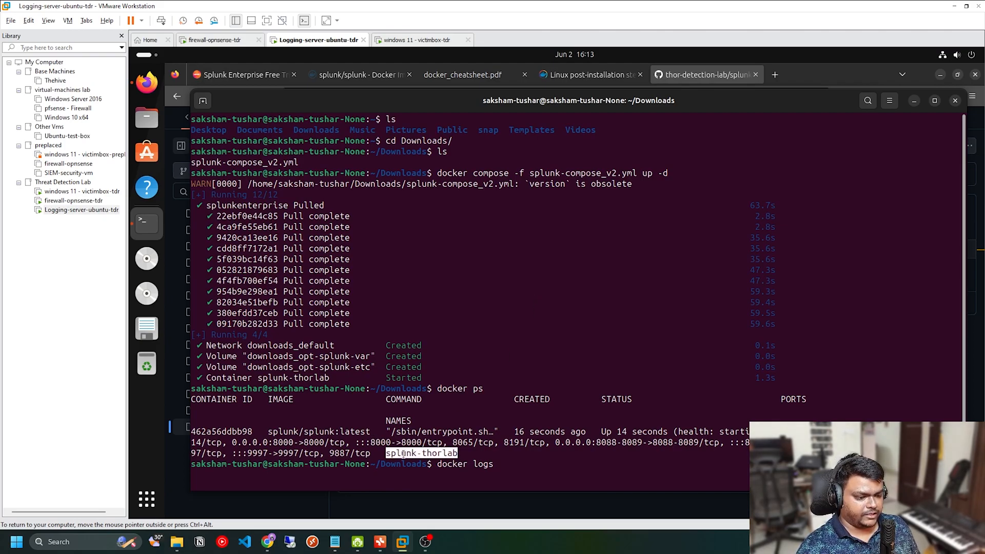
right_click(408, 454)
left_click(425, 354)
right_click(534, 432)
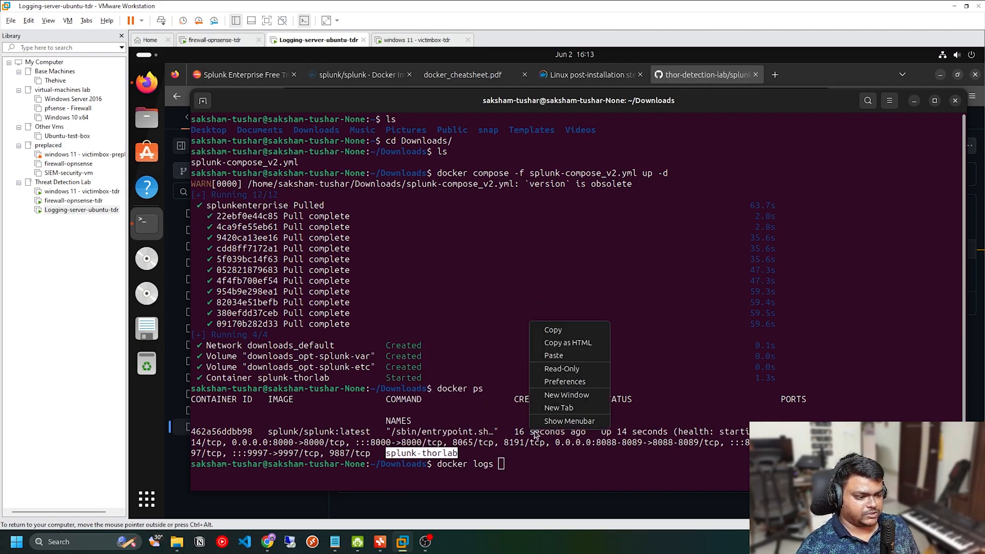
left_click(556, 356)
key("Return")
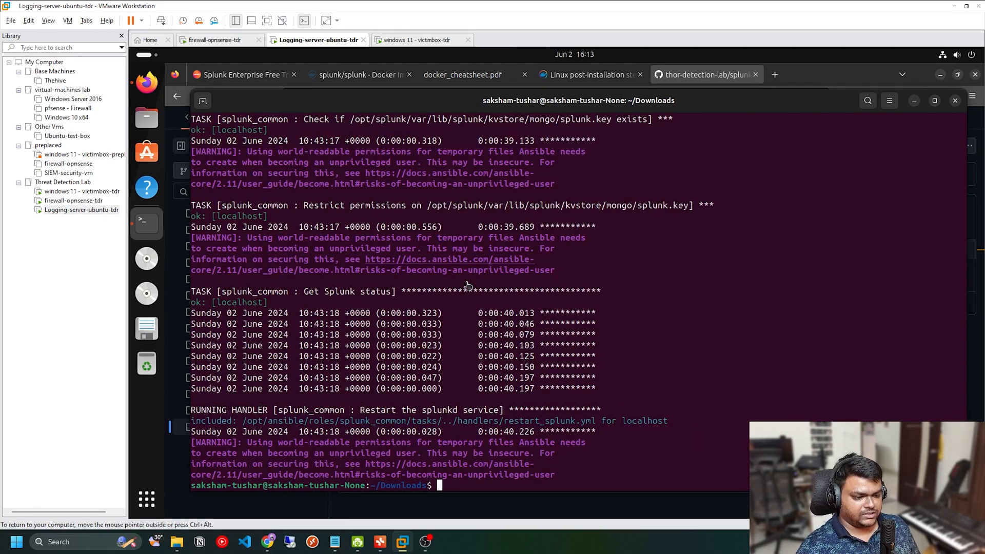
left_click_drag(577, 467, 450, 358)
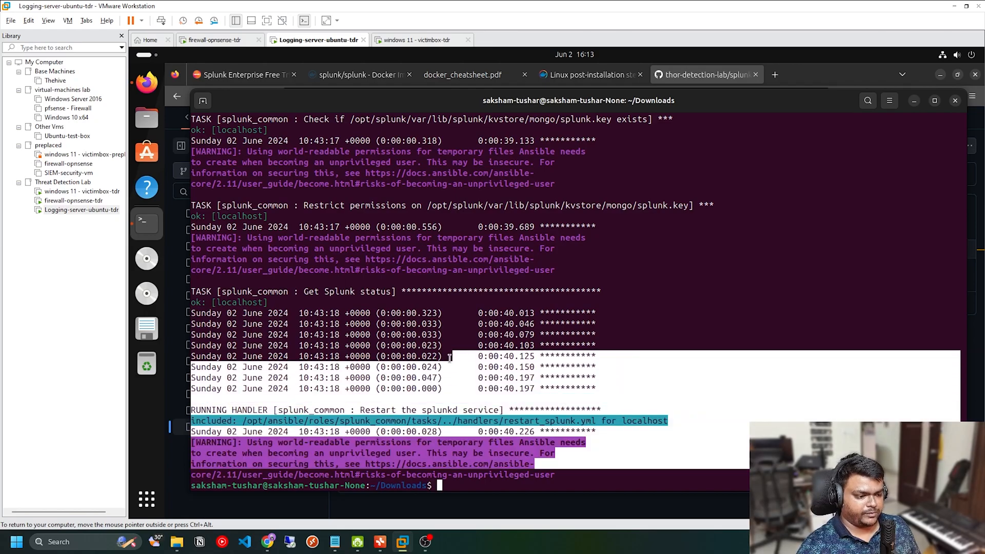
left_click(530, 369)
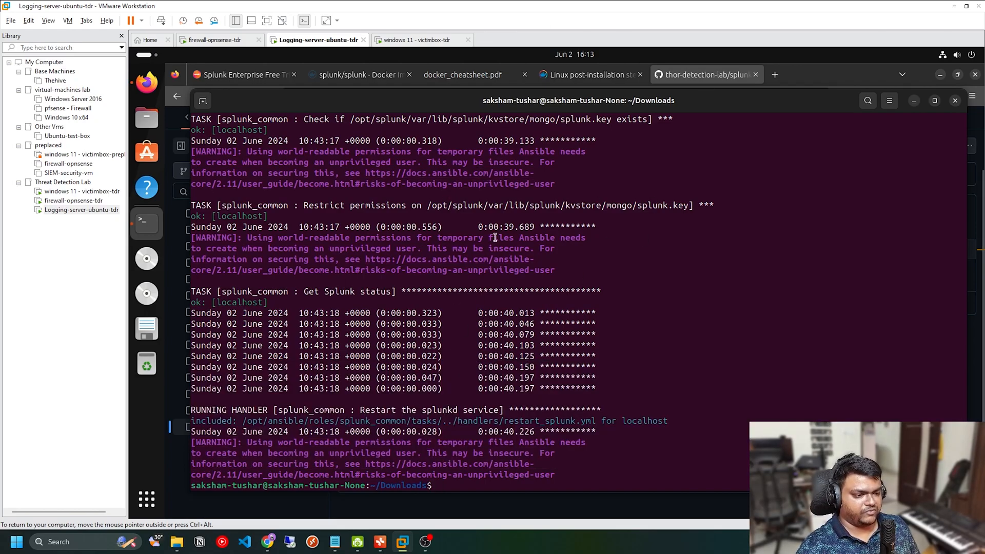
Step: Clear the terminal and recheck the container's health status with docker ps
type("clear")
key("Return")
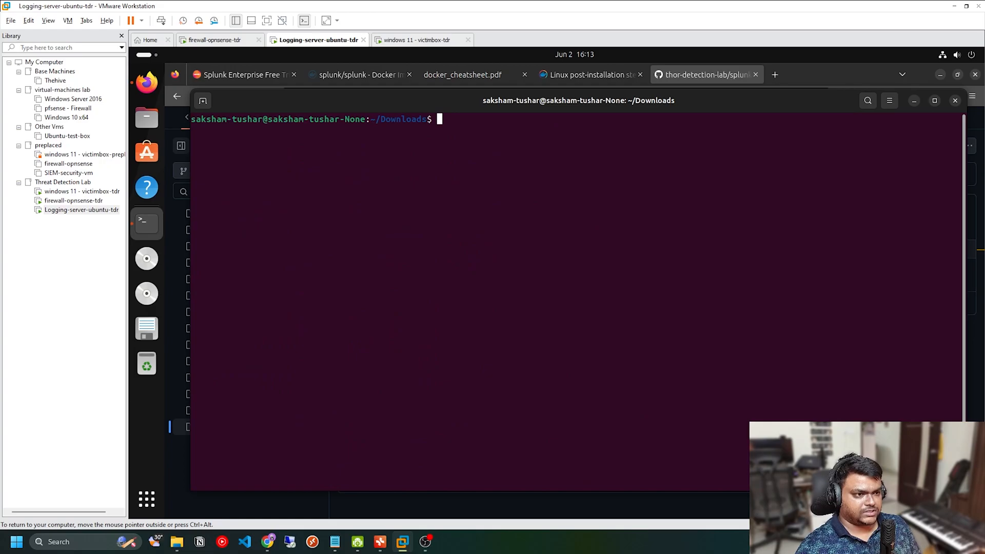
type("docker ps")
key("Return")
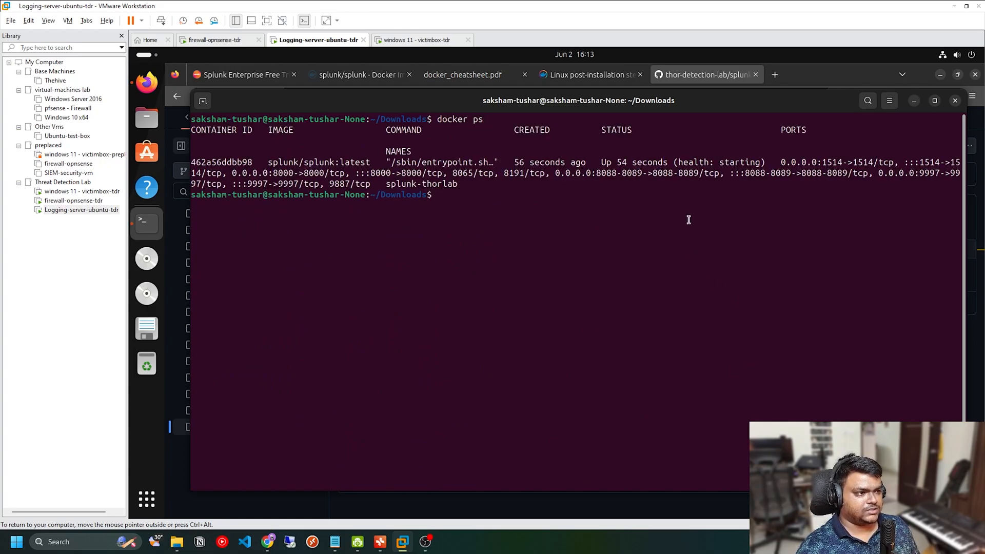
left_click_drag(678, 163, 734, 156)
left_click(678, 182)
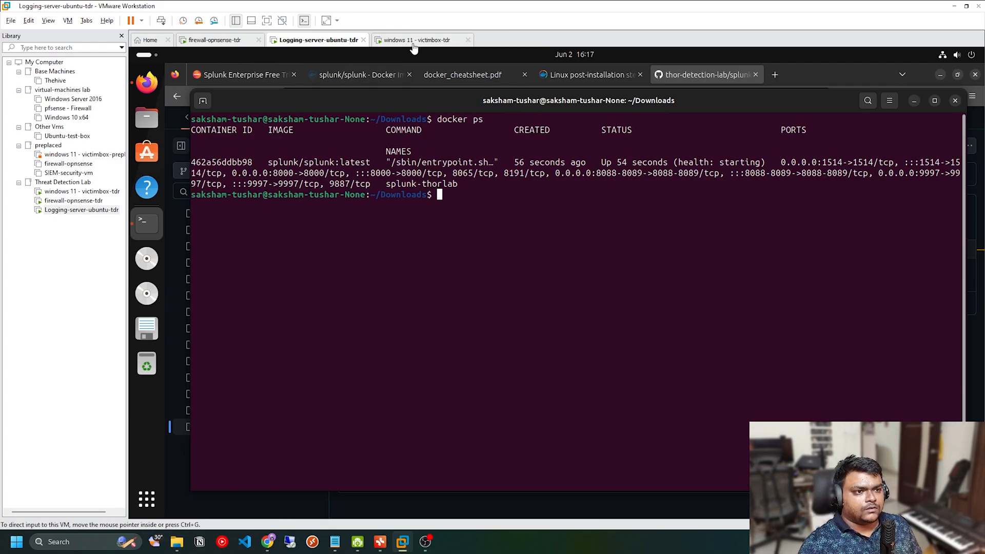
Step: Switch to the windows 11 - victimbox-tdr virtual machine, sign in with the account password and refresh the desktop
left_click(451, 39)
left_click(491, 216)
left_click(552, 306)
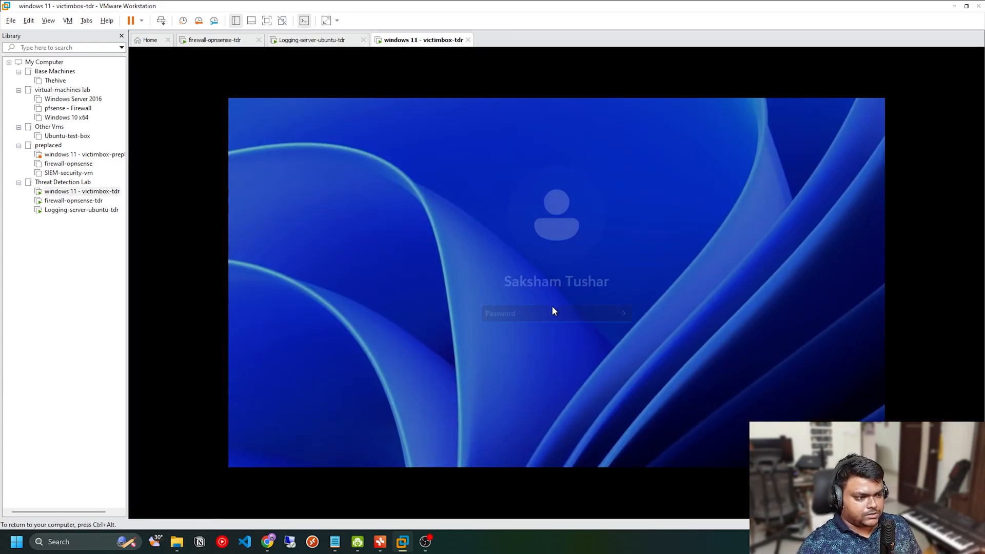
type("•")
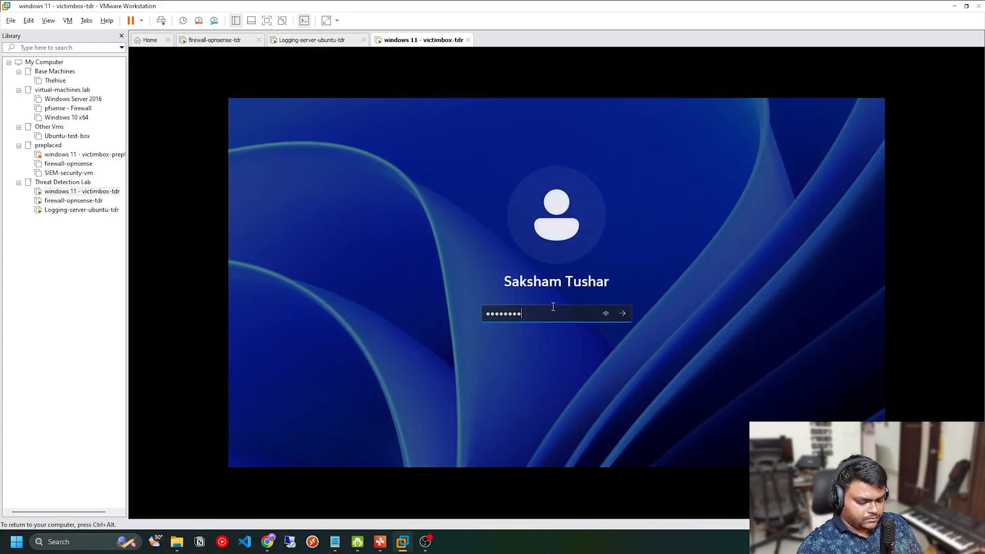
type("•••••••••")
key("Return")
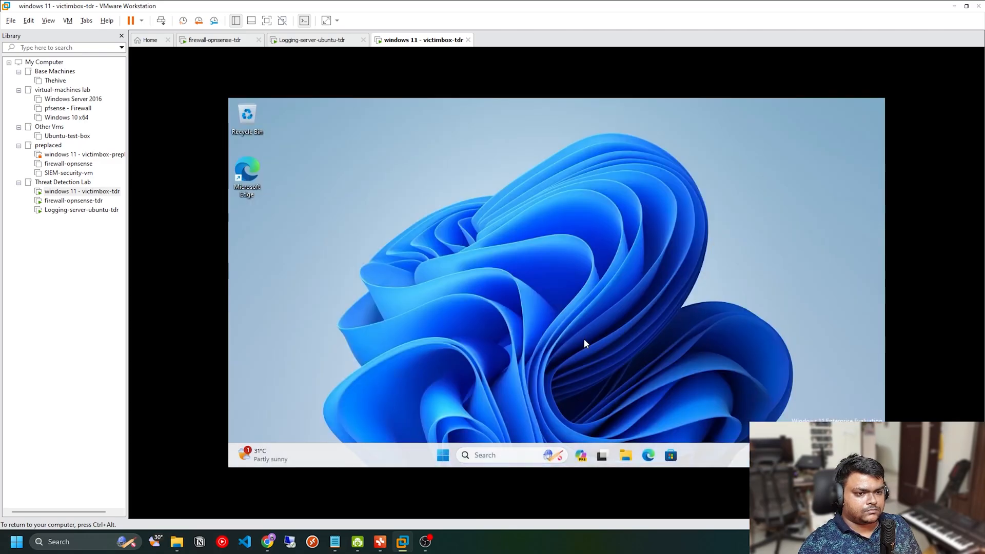
right_click(465, 234)
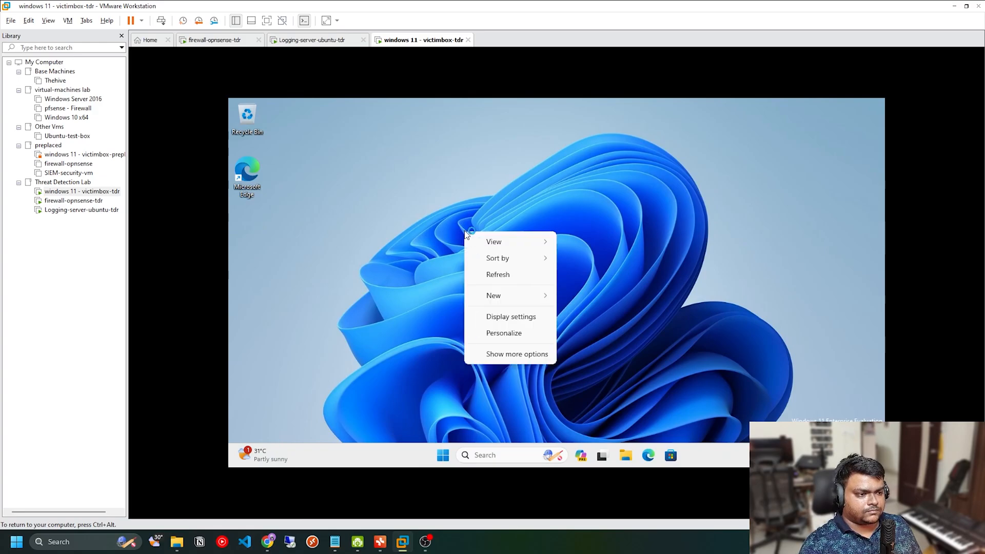
left_click(499, 278)
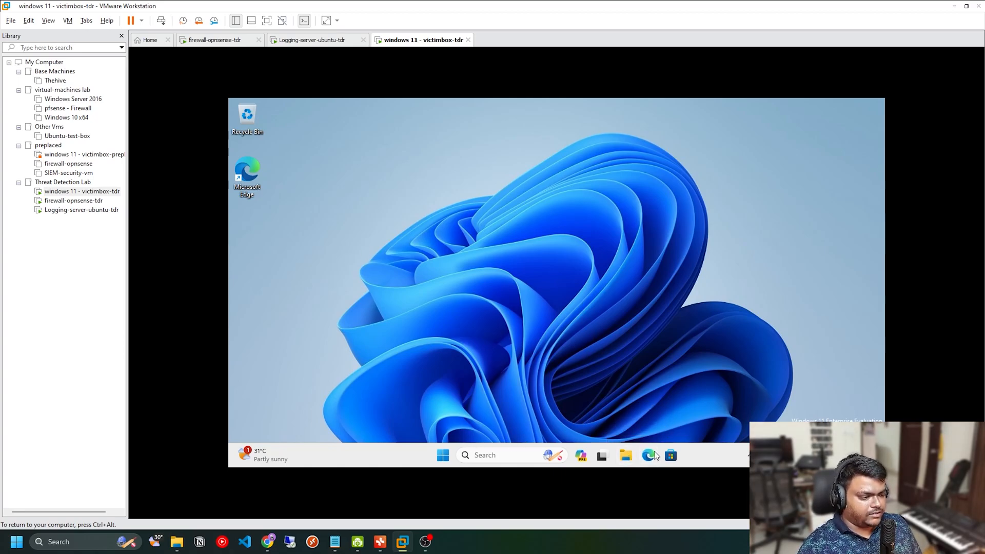
Step: Open Microsoft Edge, dismiss the page restore offer, search for sysmon and open the Microsoft Learn Sysmon - Sysinternals page
left_click(654, 455)
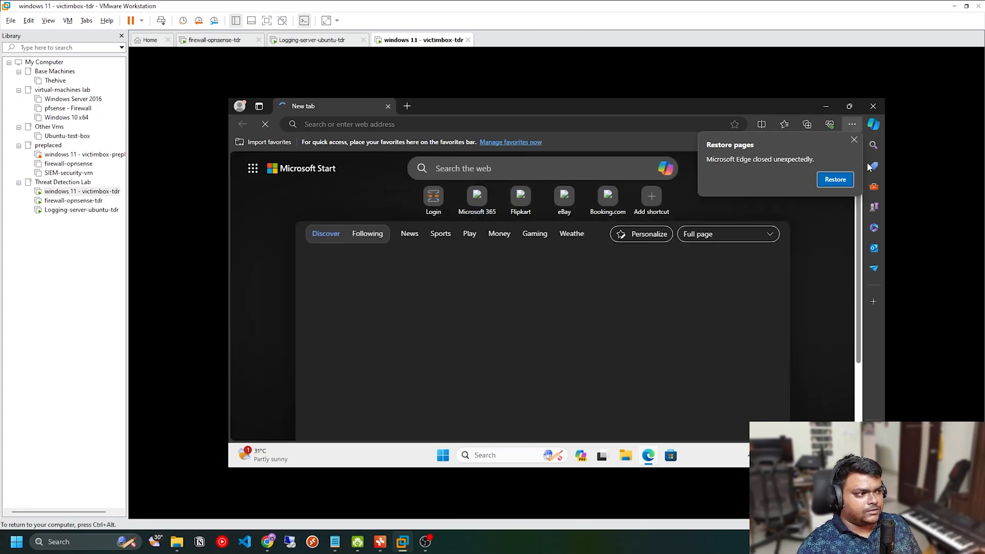
left_click(854, 141)
left_click(478, 128)
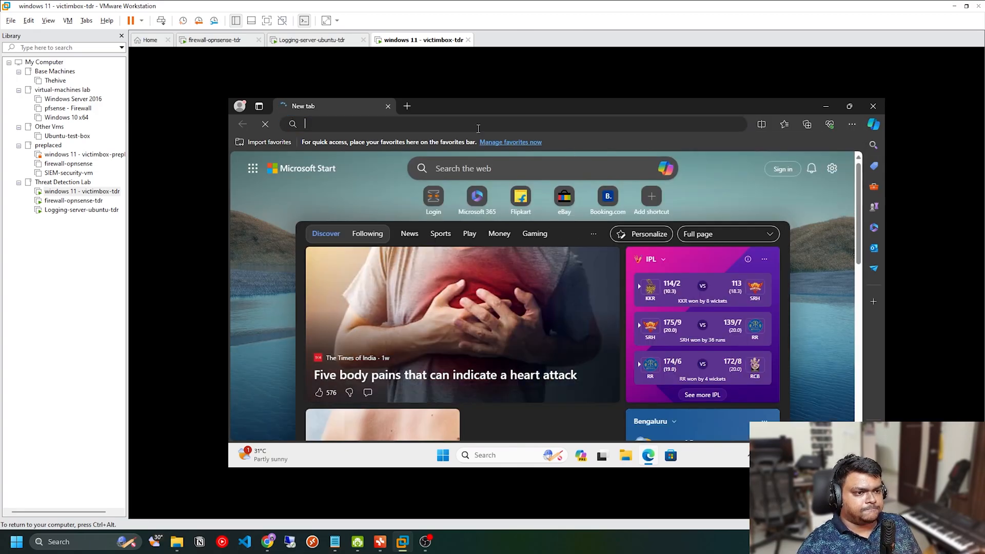
type("sysmon")
key("Return")
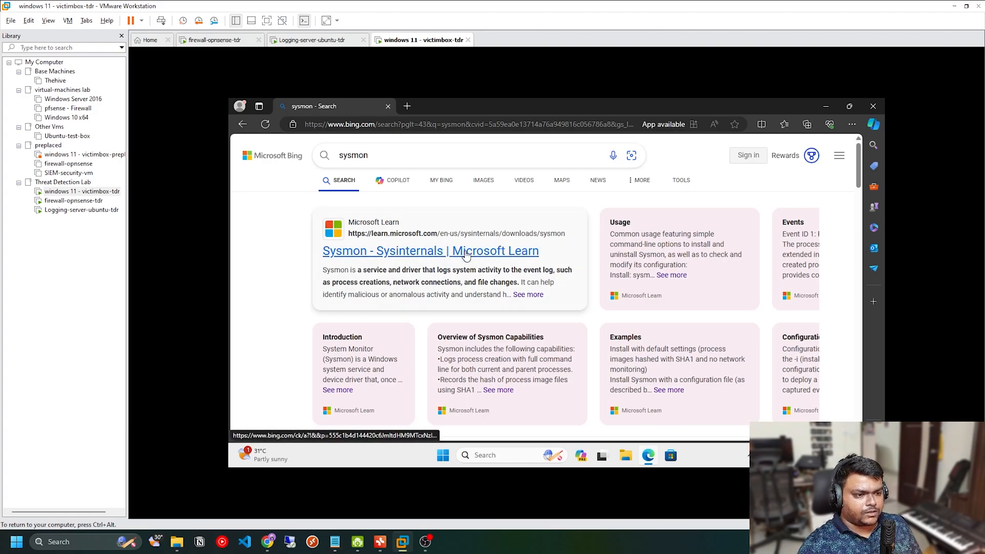
left_click(466, 253)
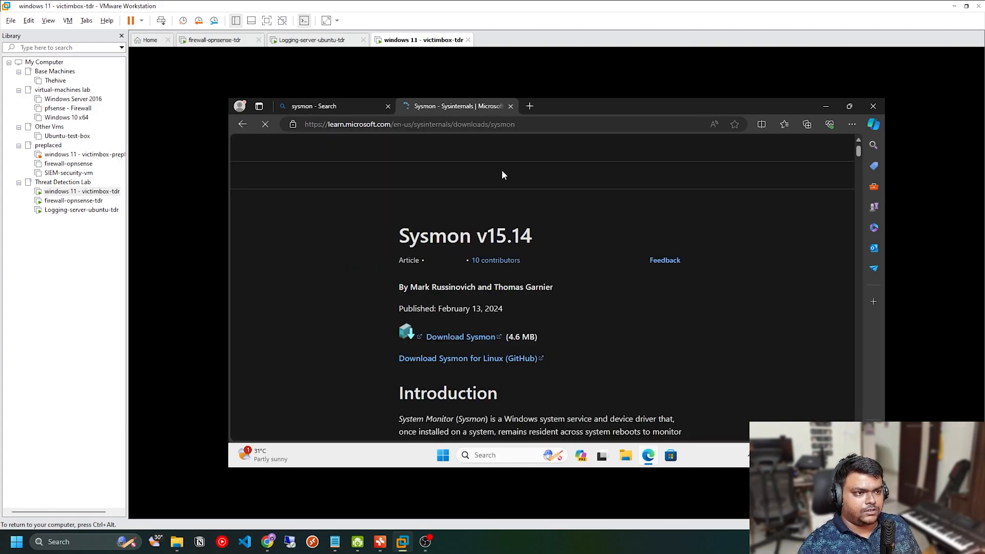
Step: Find the Windows download on the Sysmon v15.14 page and download Sysmon
double_click(489, 315)
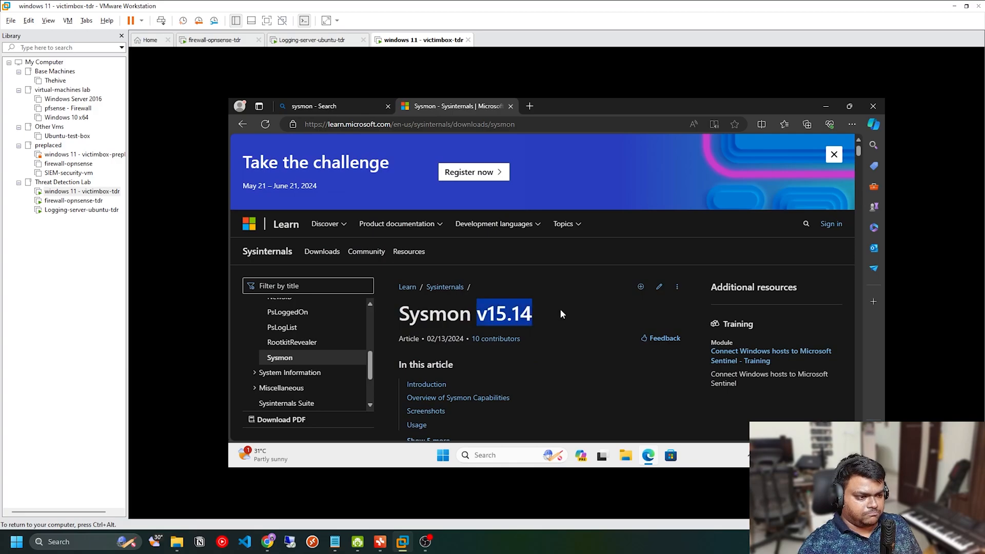
scroll(589, 337, "down", 2)
left_click(645, 251)
scroll(611, 308, "down", 3)
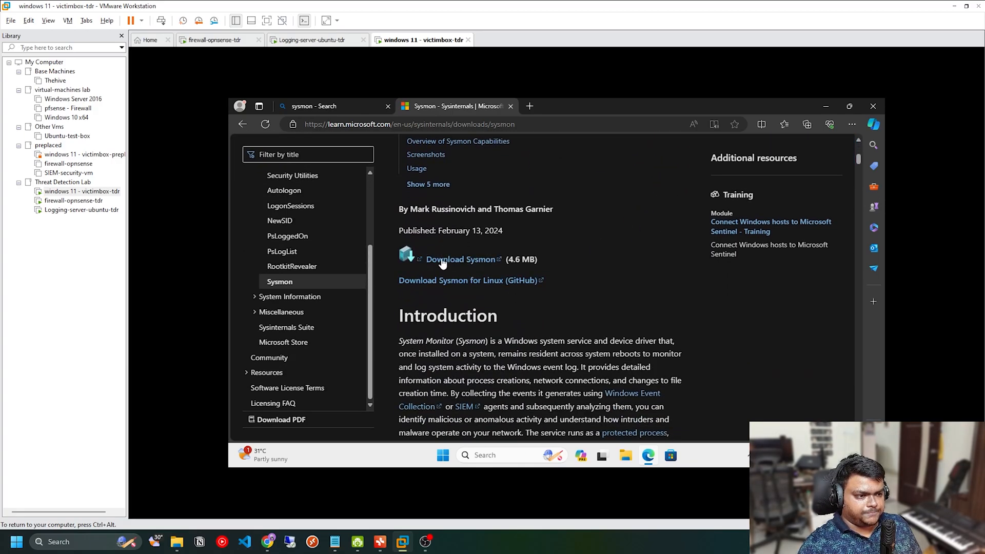
left_click(458, 261)
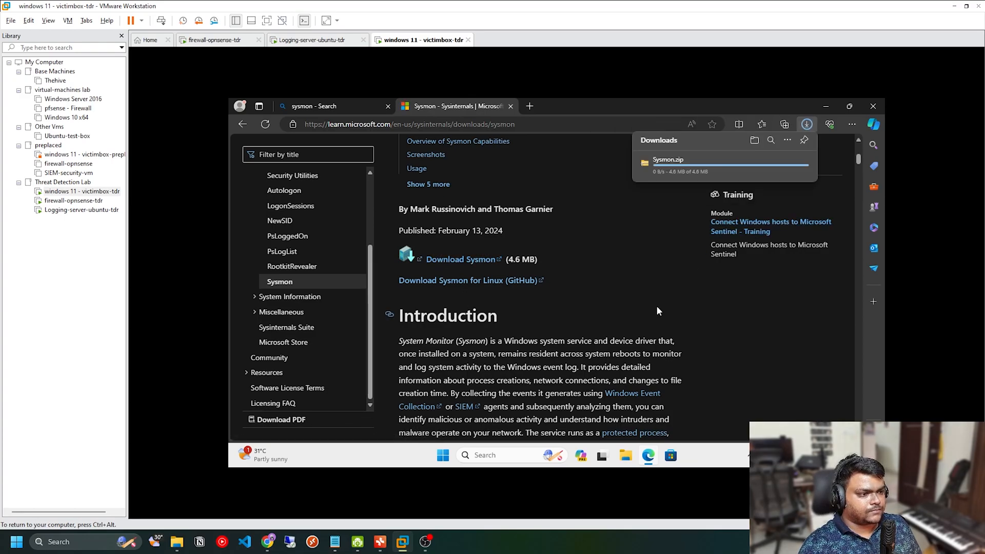
Step: Read the Sysmon page's introduction, capabilities list and usage section, including the install command with a configuration file
scroll(624, 294, "down", 2)
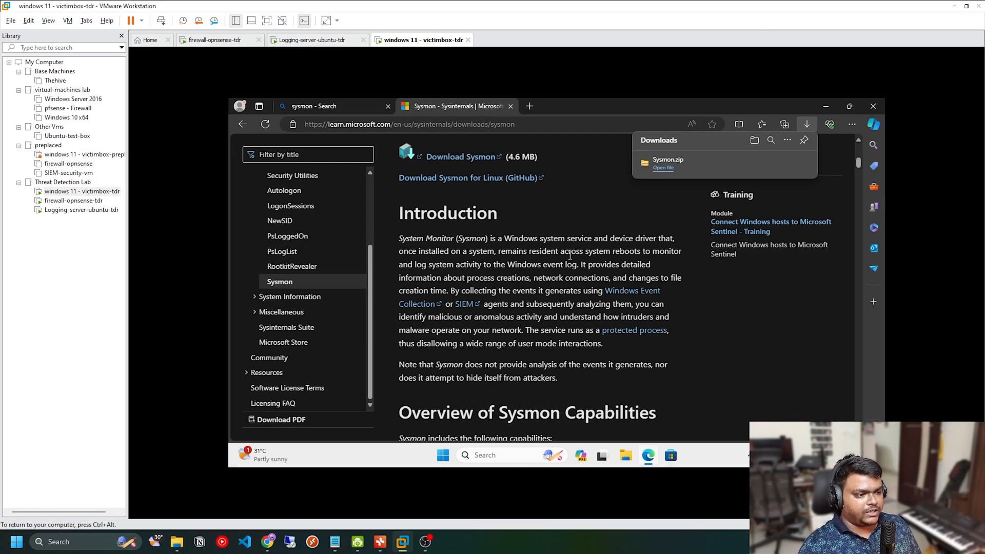
left_click_drag(480, 277, 461, 291)
scroll(579, 299, "down", 2)
scroll(579, 300, "down", 3)
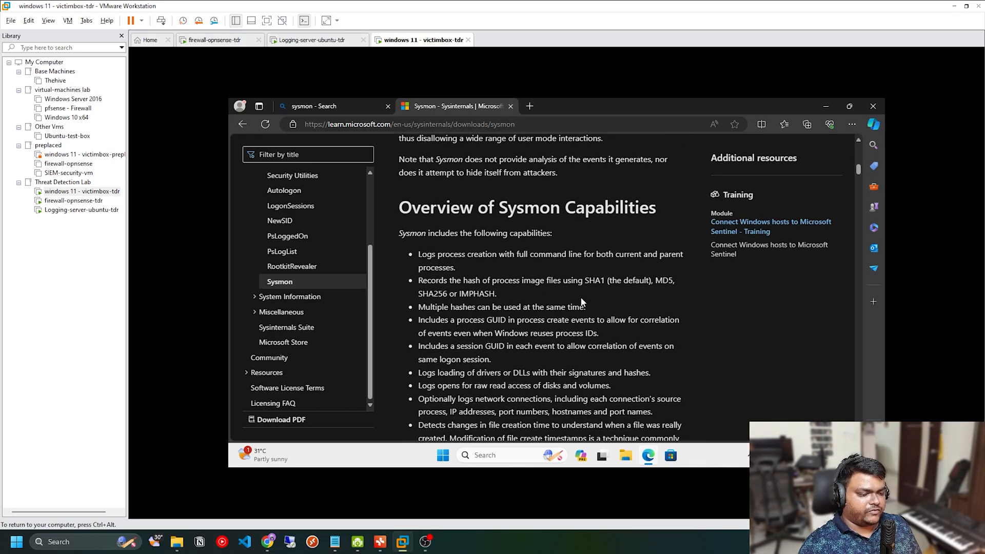
scroll(458, 219, "up", 3)
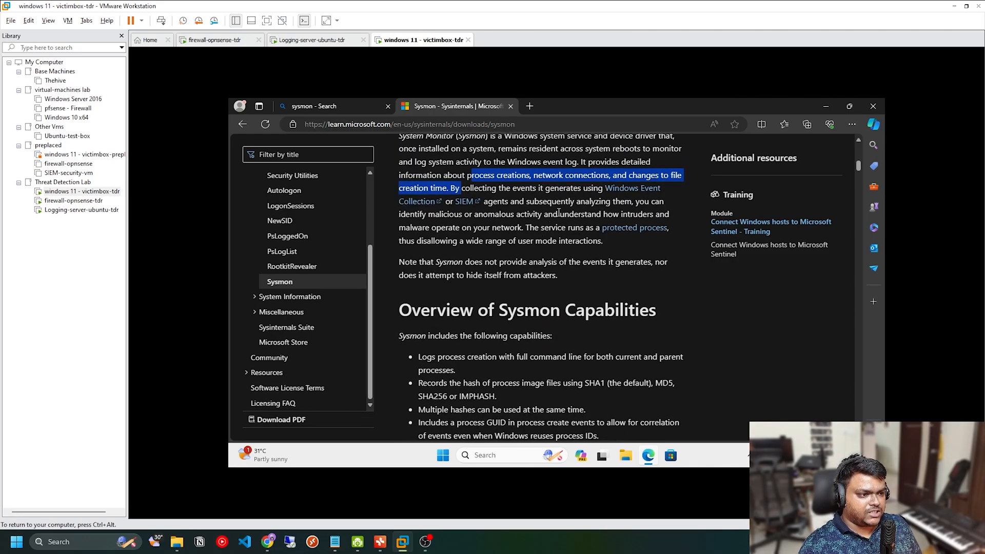
left_click_drag(591, 187, 511, 201)
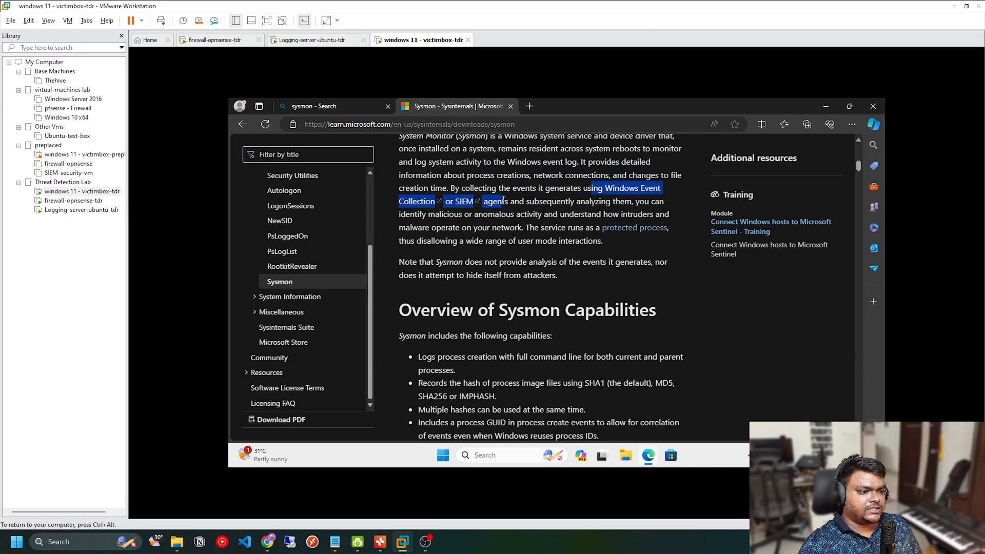
left_click(553, 271)
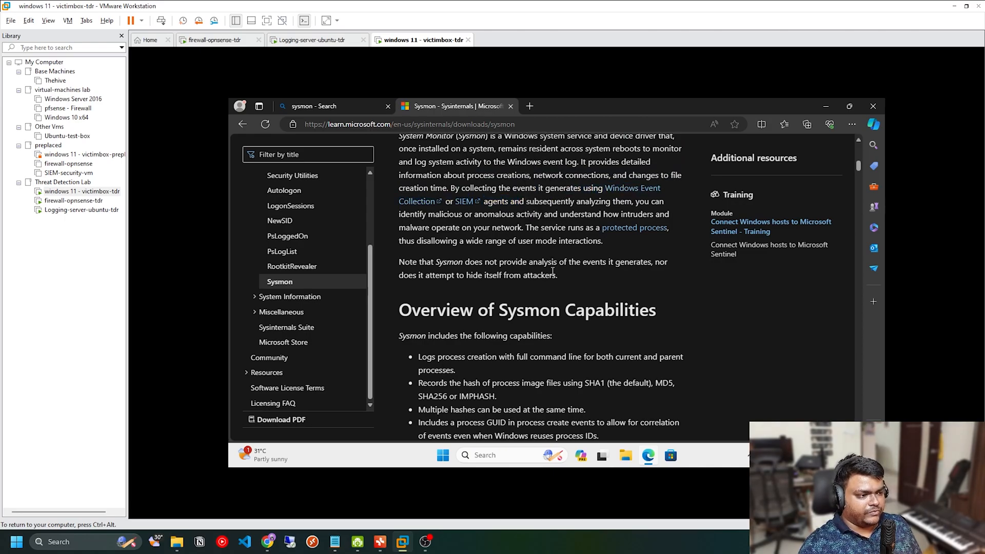
scroll(553, 271, "down", 7)
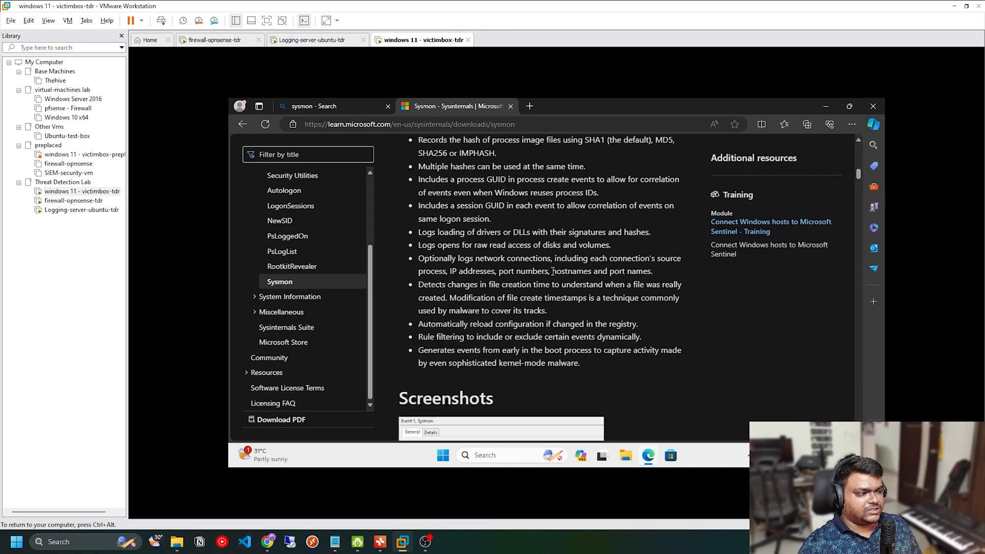
scroll(552, 270, "down", 5)
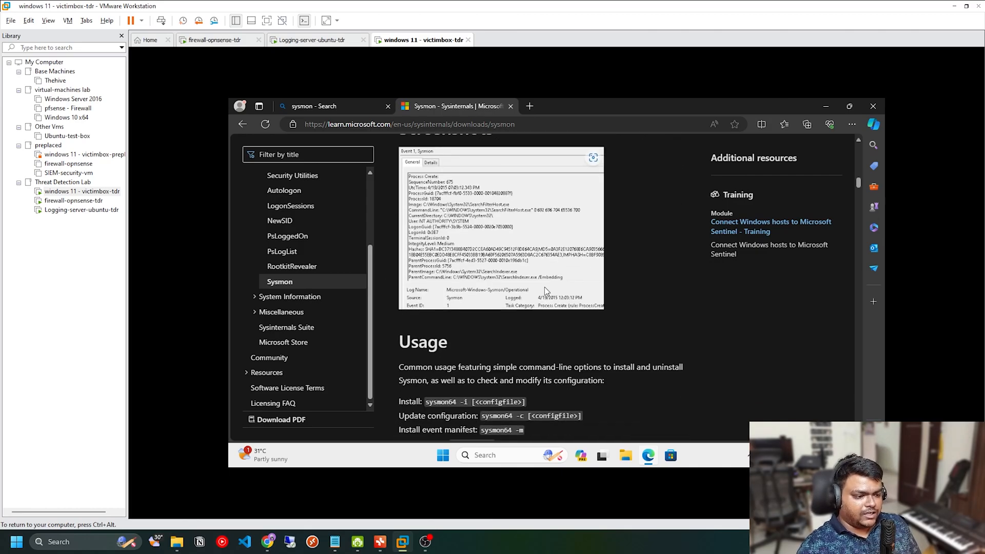
scroll(593, 251, "down", 1)
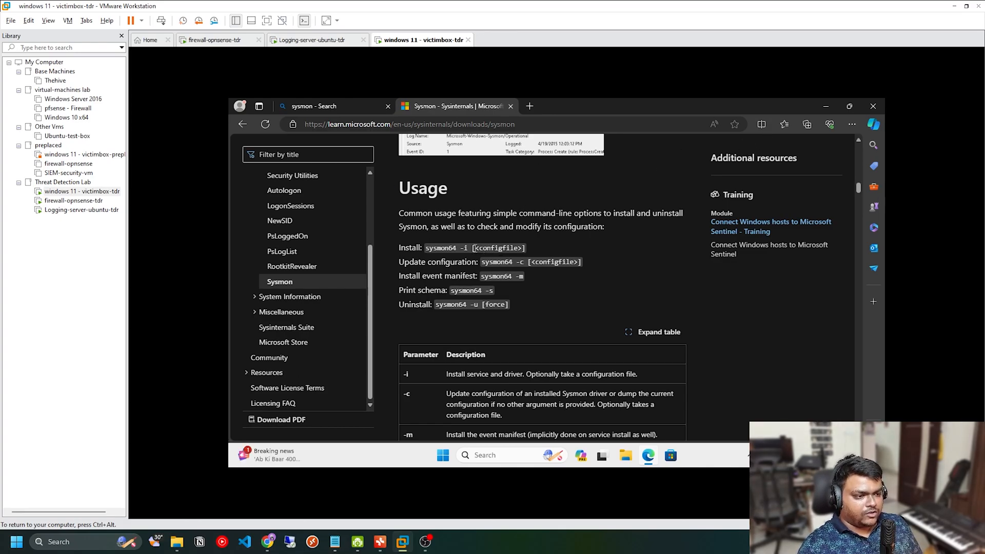
left_click_drag(475, 248, 524, 247)
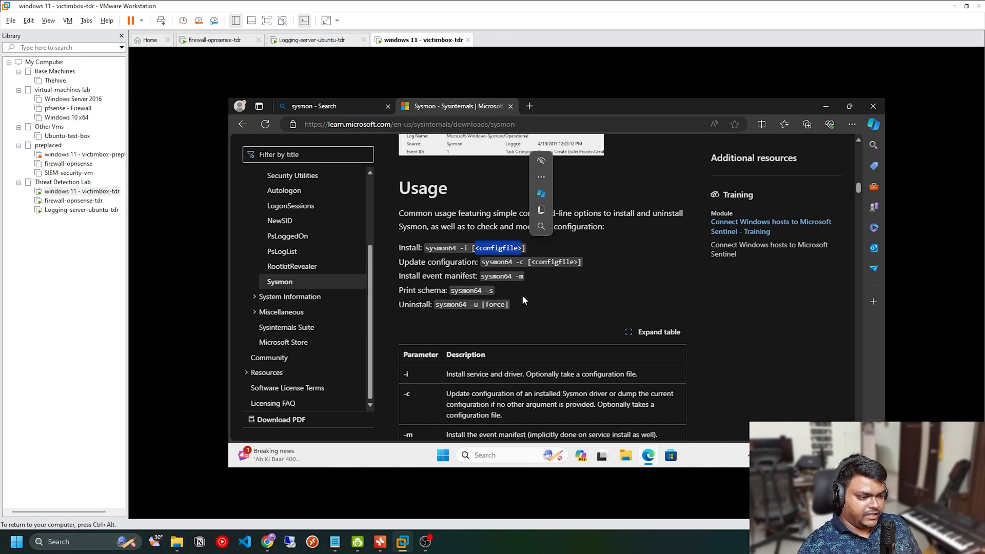
left_click(557, 262)
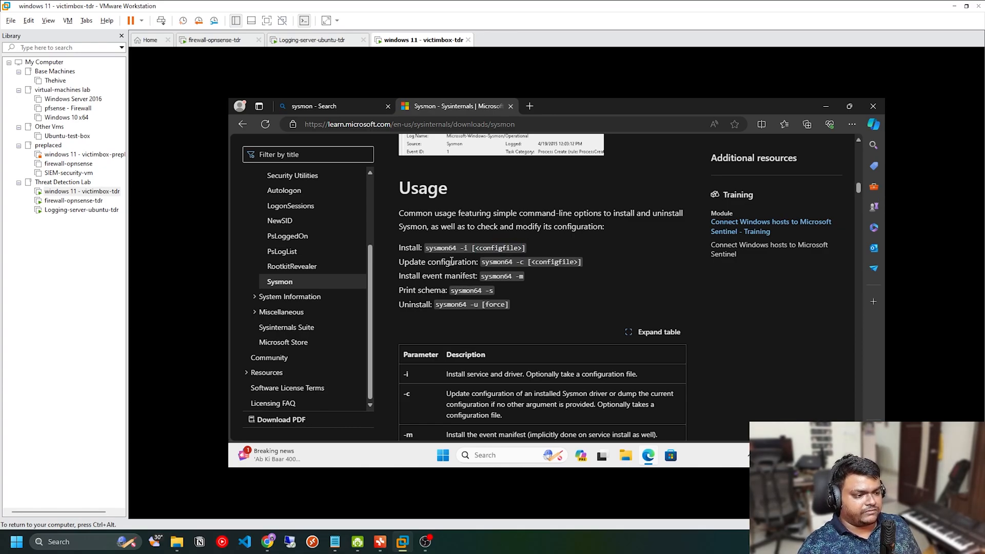
scroll(517, 279, "down", 1)
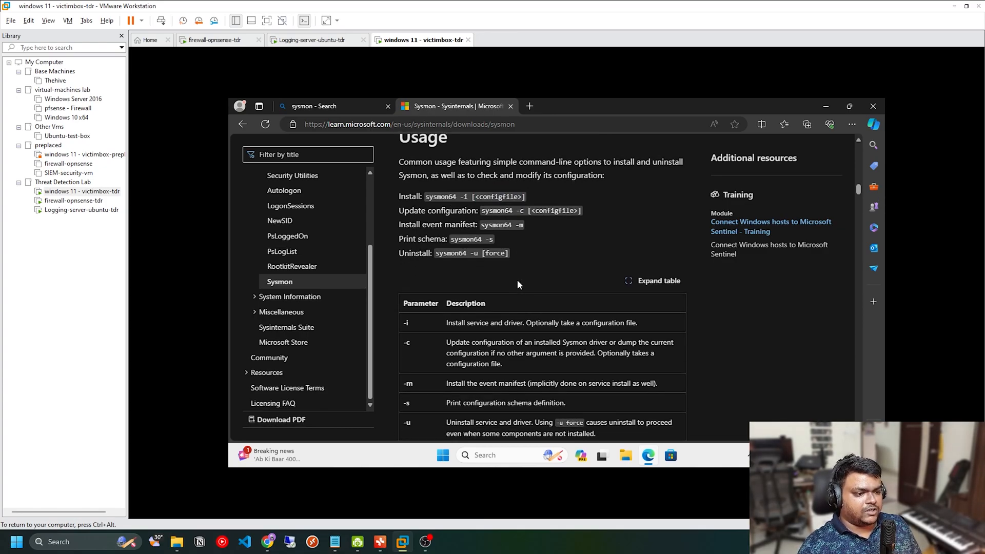
scroll(517, 279, "up", 1)
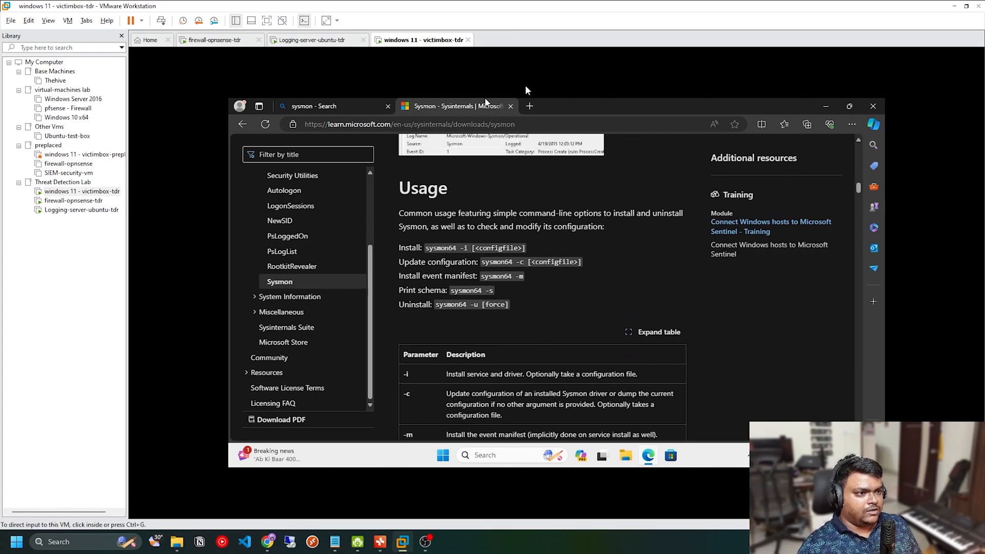
Step: Search the web in a new tab for github sysmon modular and open the sysmon-modular GitHub repository
left_click(529, 106)
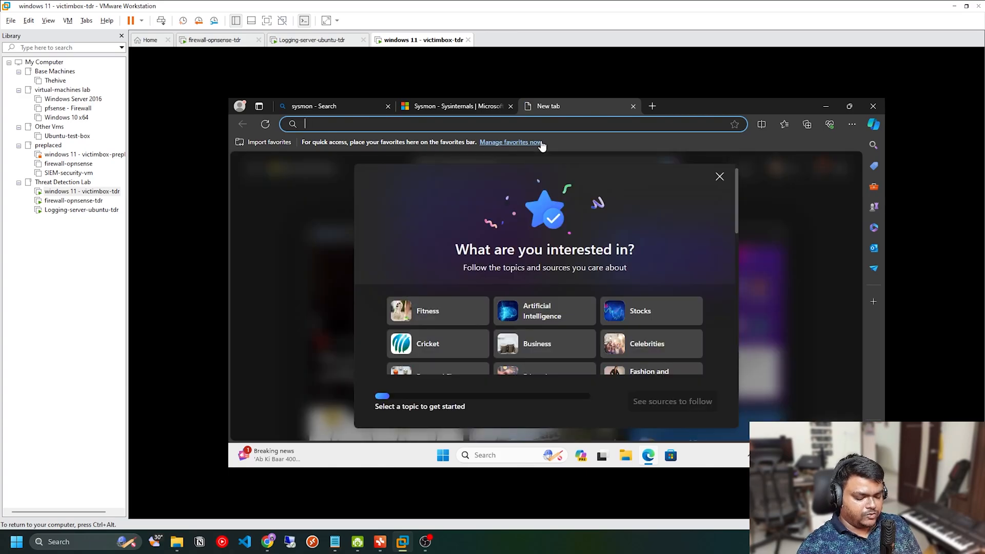
type("github")
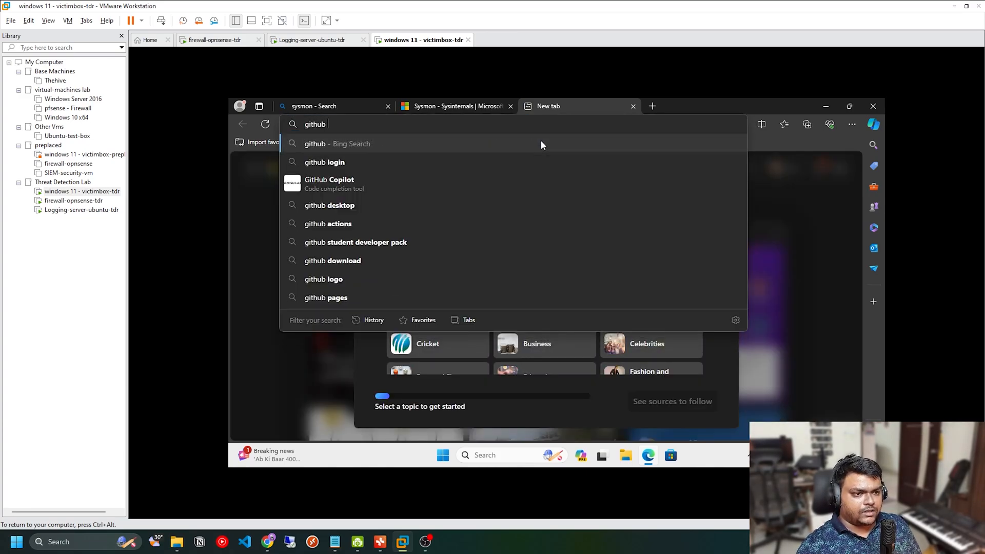
type(" sysmon module")
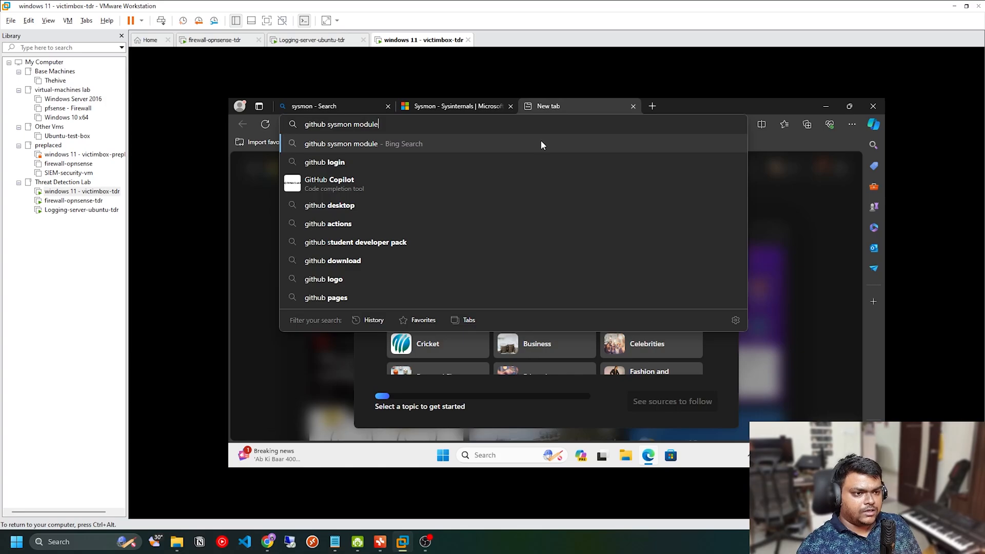
key("BackSpace")
type("ar")
key("Return")
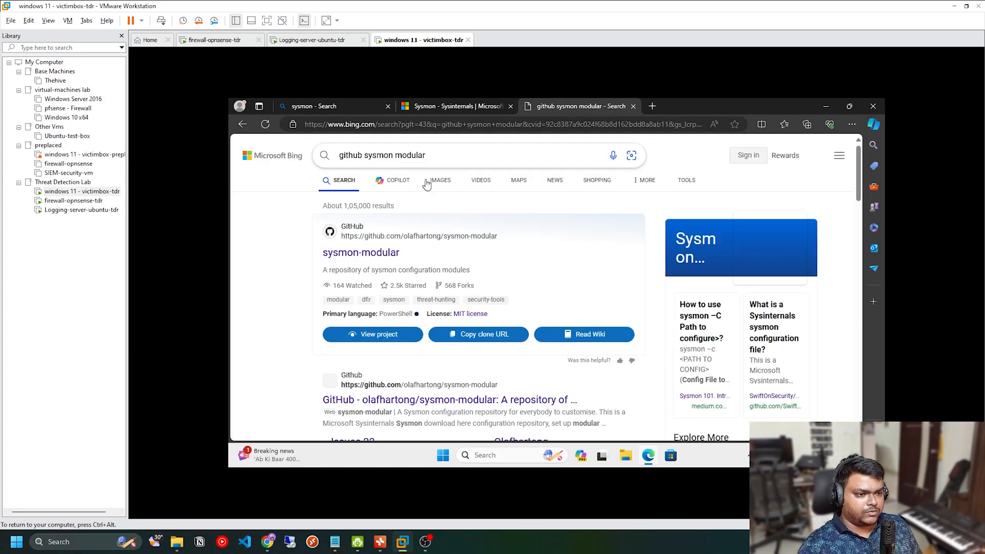
left_click(383, 254)
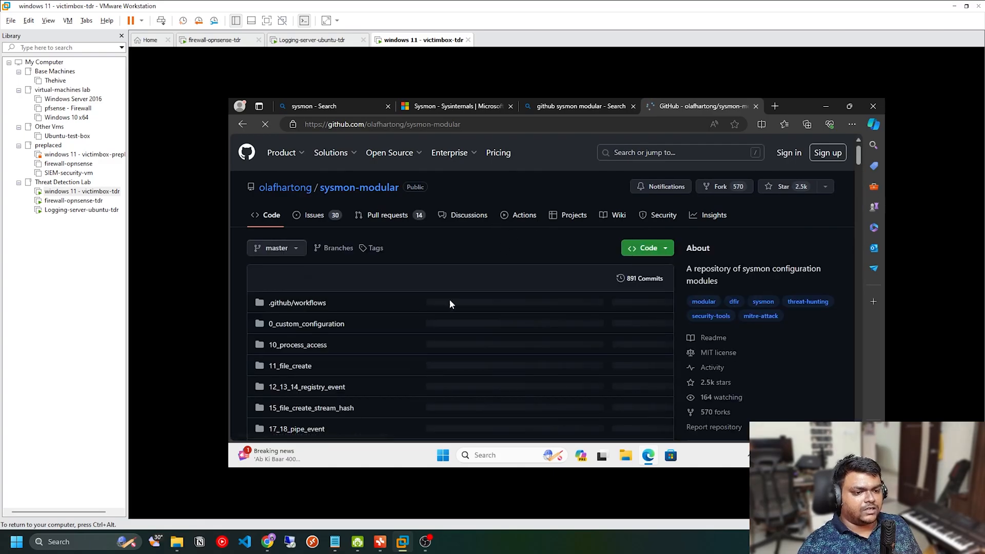
Step: Open sysmonconfig.xml from the sysmon-modular repository's file list and download the raw file
scroll(468, 311, "down", 7)
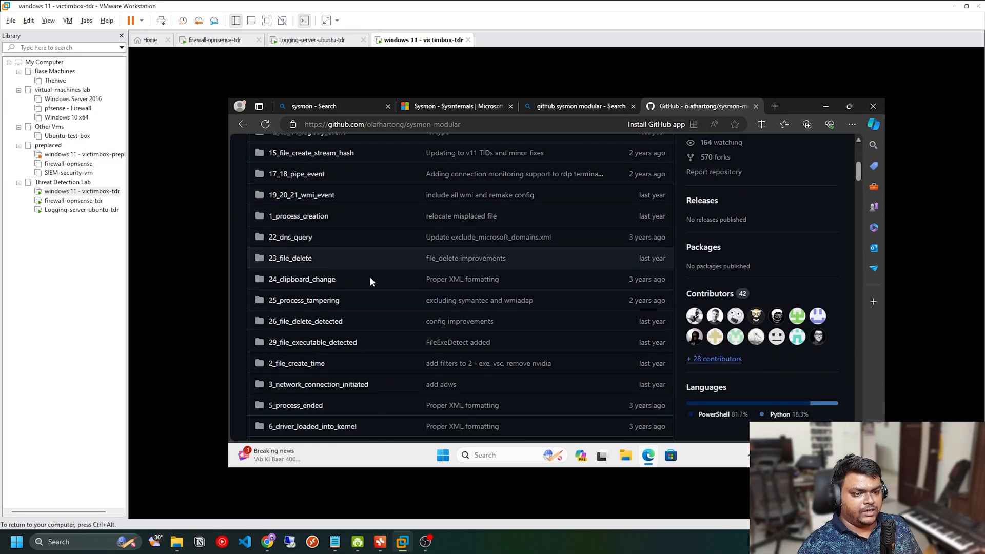
scroll(370, 285, "down", 10)
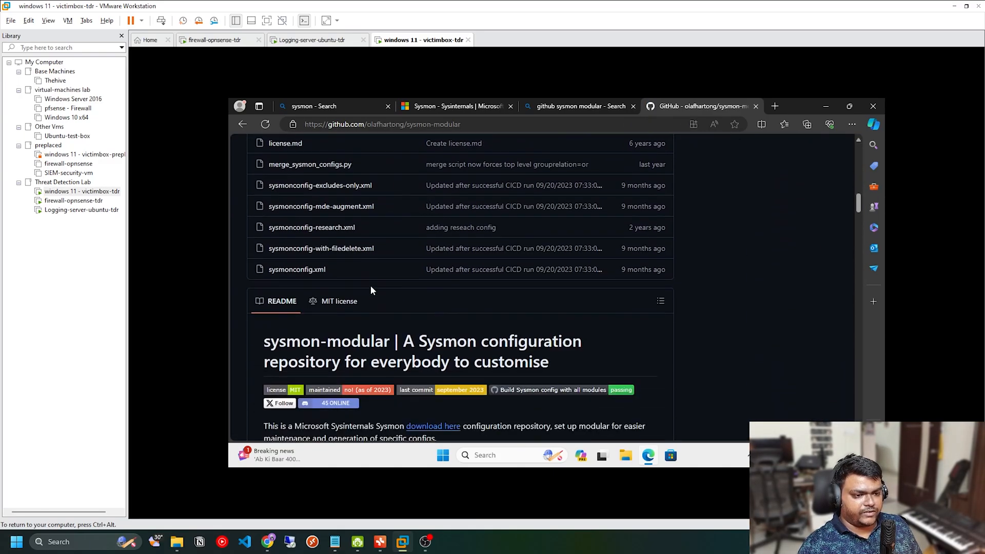
scroll(370, 285, "up", 2)
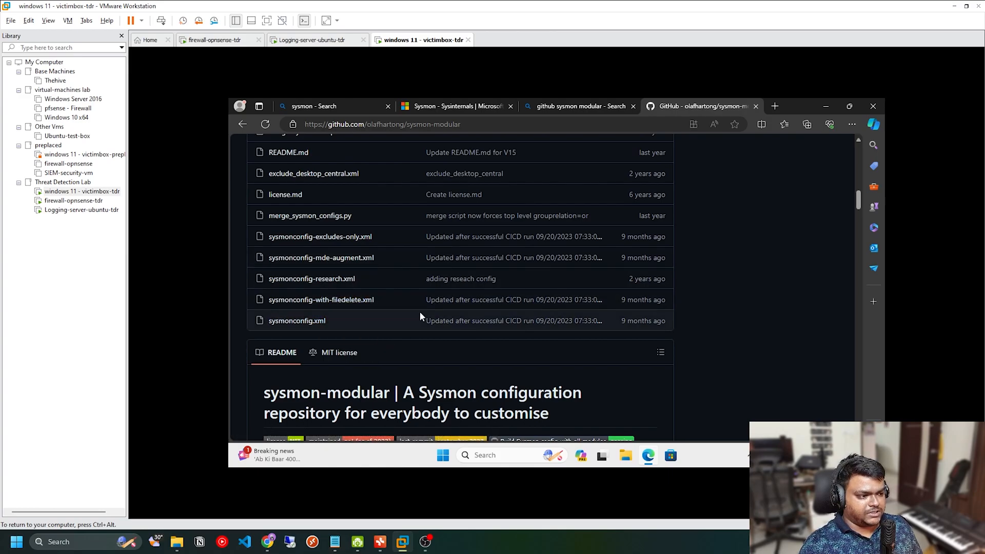
scroll(403, 336, "down", 3)
scroll(402, 341, "up", 3)
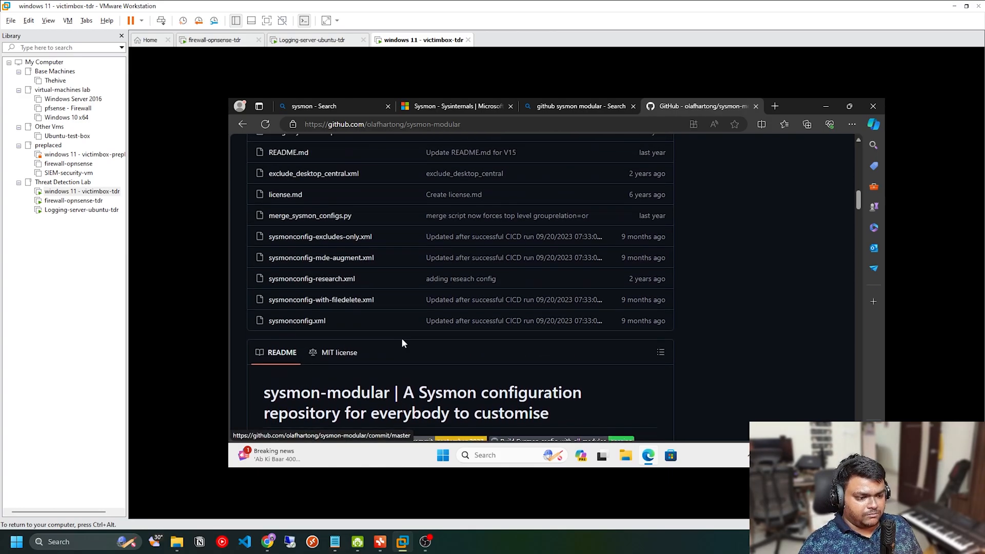
scroll(402, 343, "down", 1)
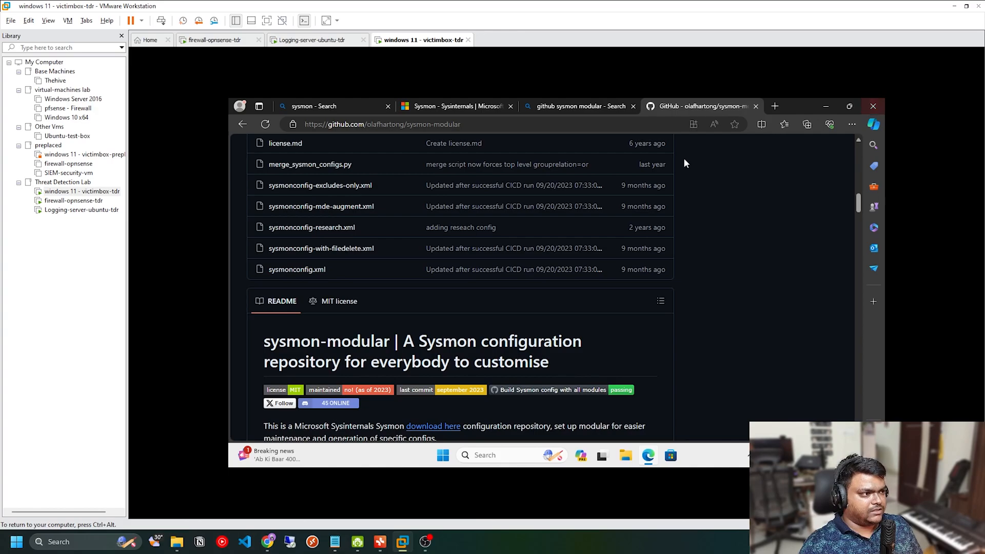
left_click(319, 273)
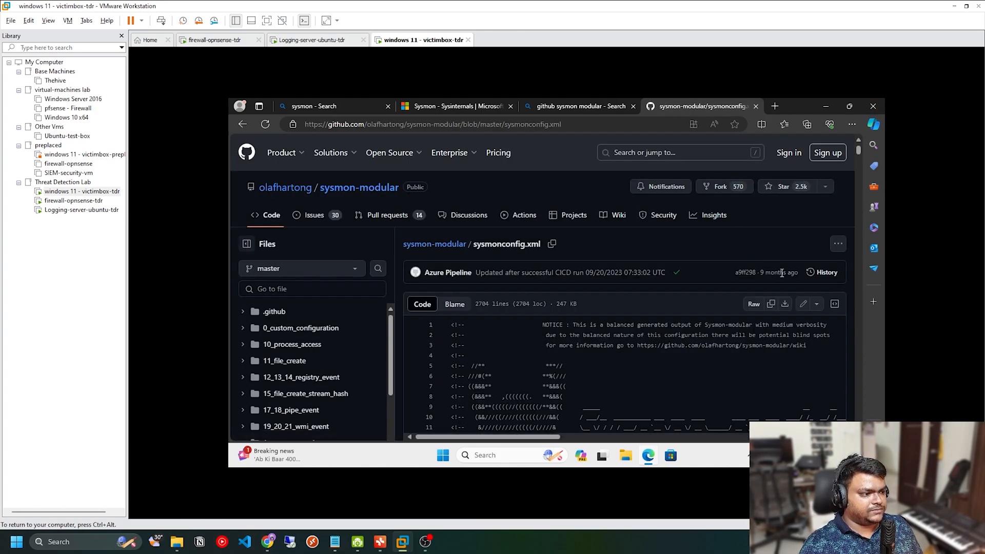
left_click(785, 305)
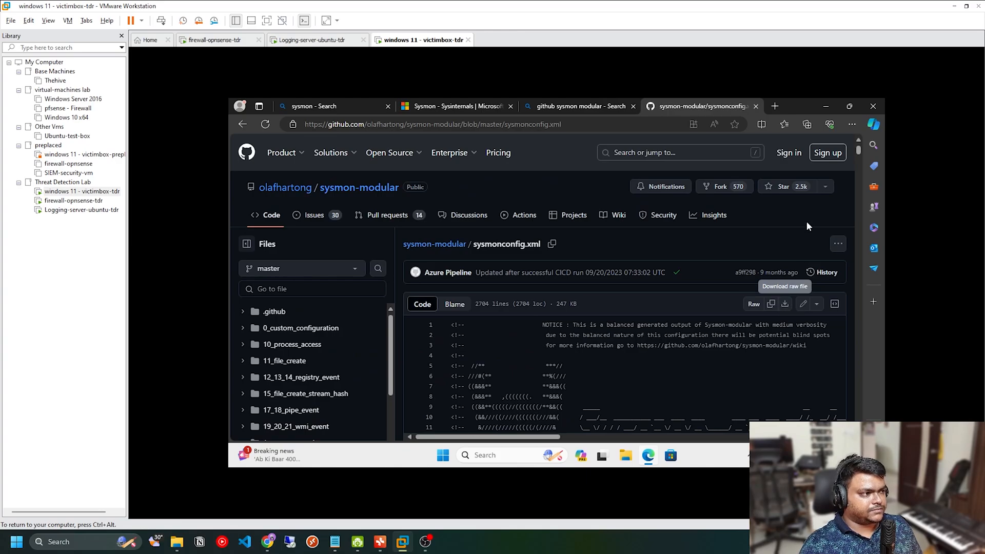
left_click(711, 186)
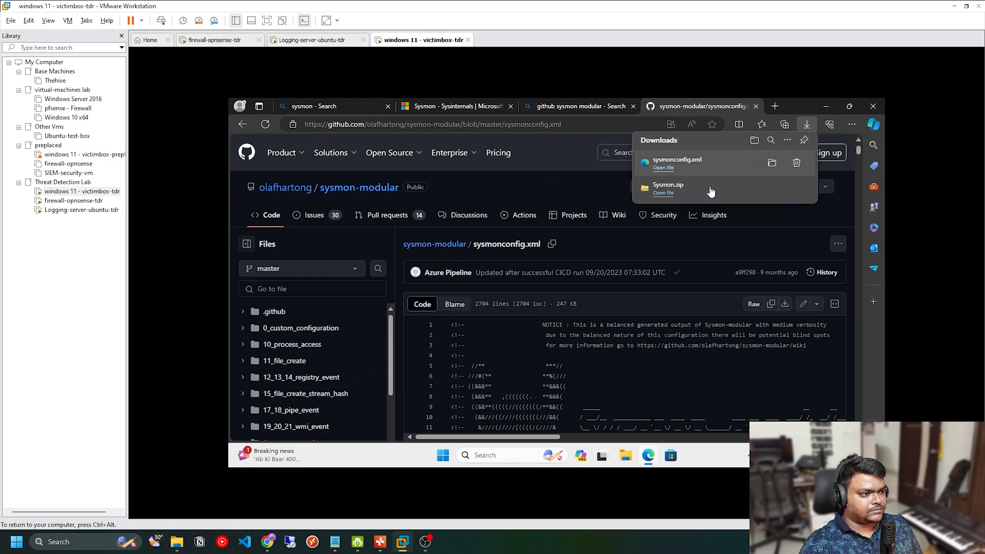
Step: Show the downloaded sysmonconfig file in its folder and extract the Sysmon archive to a Sysmon folder in Downloads
left_click(772, 163)
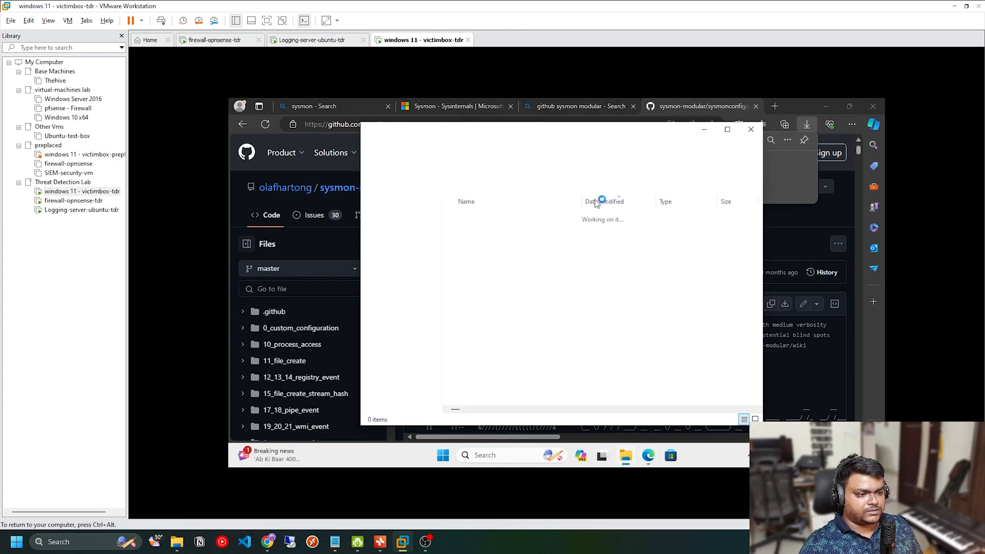
left_click(728, 130)
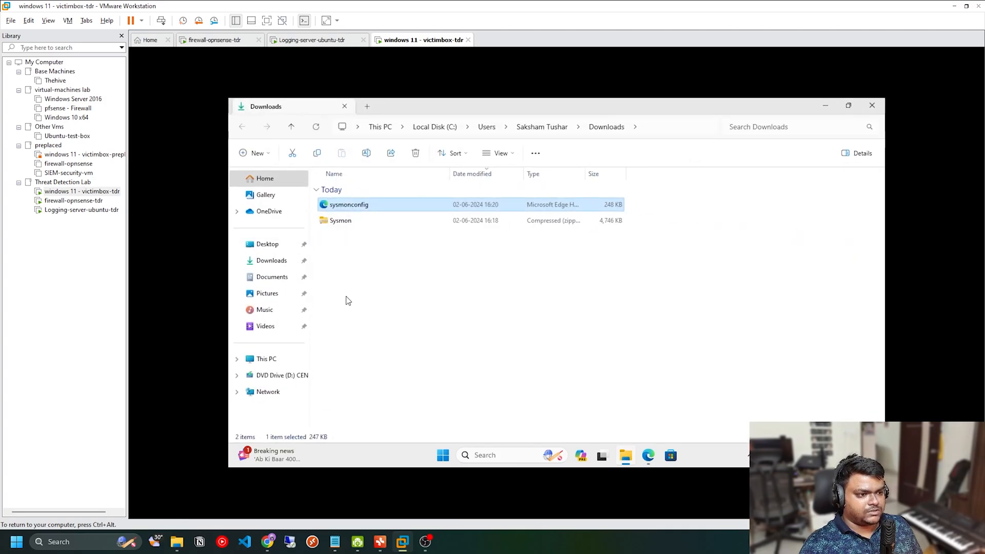
double_click(341, 221)
left_click_drag(378, 269, 328, 190)
left_click(552, 153)
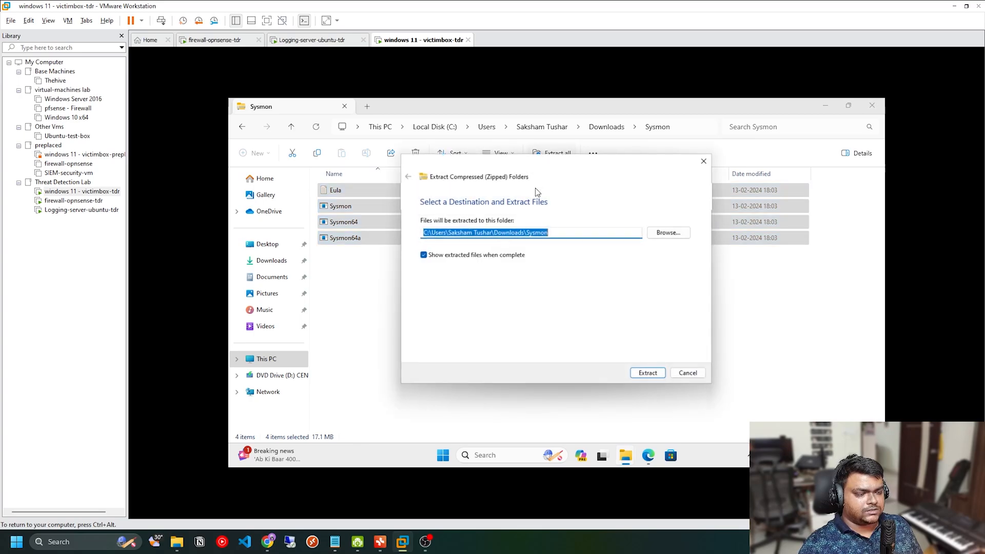
left_click(649, 375)
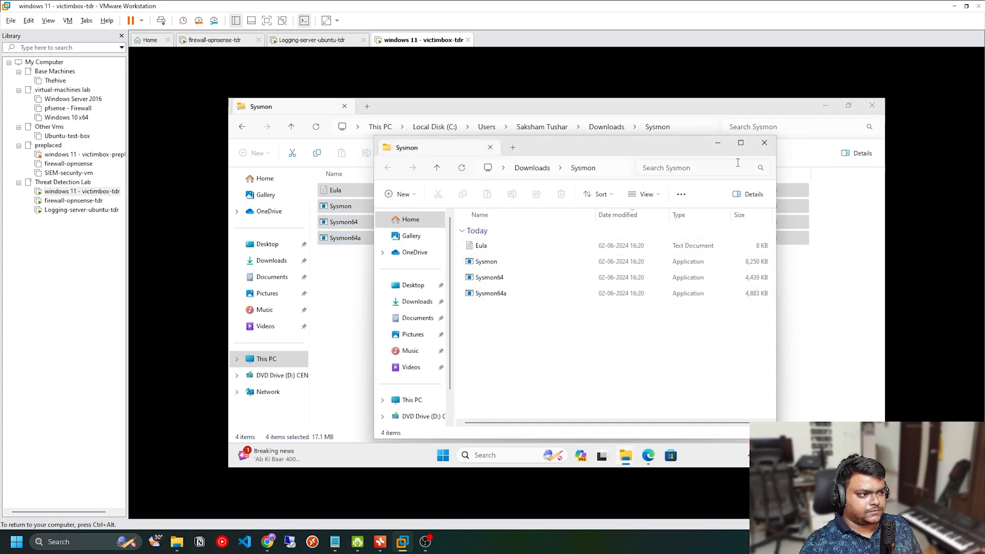
Step: Close the duplicate folder window and open the extracted Sysmon folder from Downloads
left_click(764, 142)
left_click(602, 127)
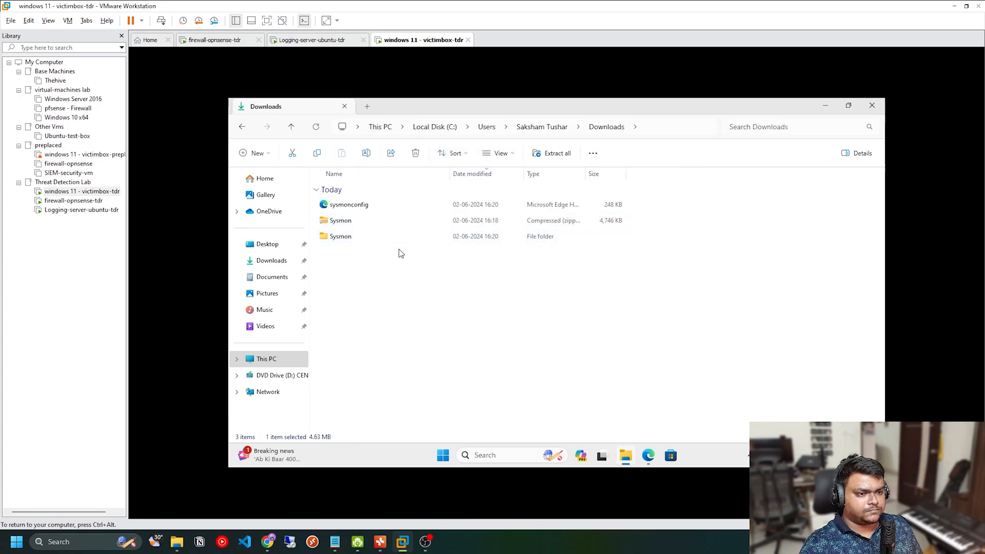
double_click(381, 234)
right_click(440, 287)
left_click(396, 314)
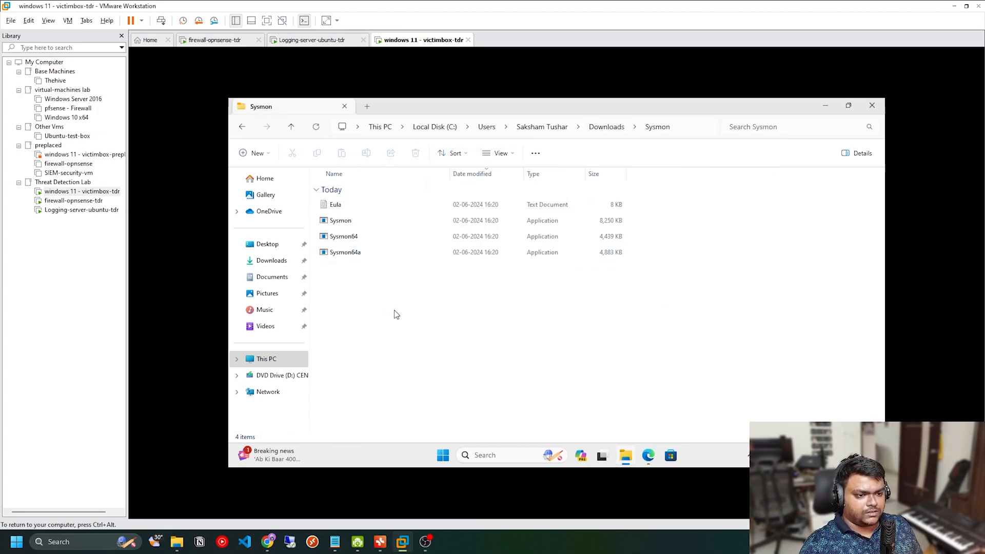
right_click(547, 354)
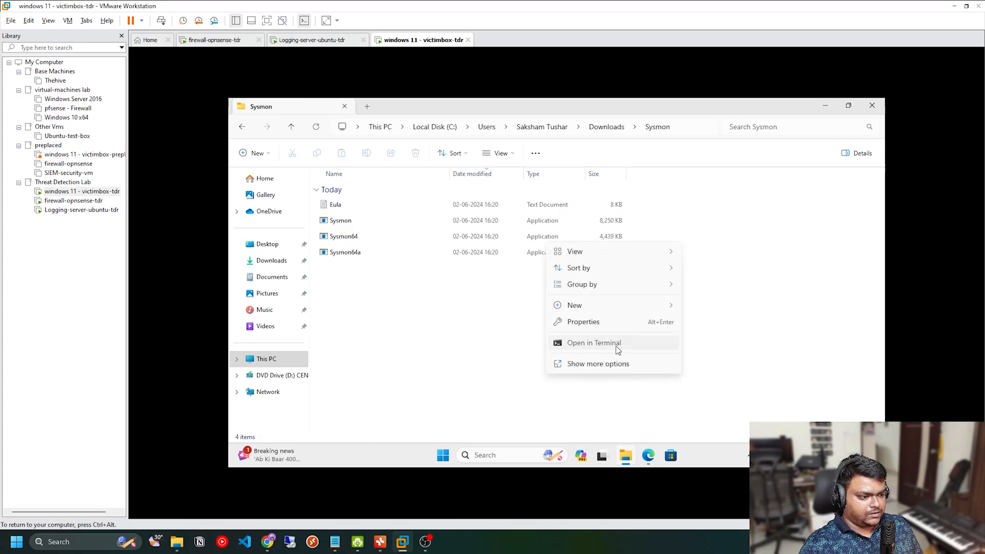
left_click(619, 344)
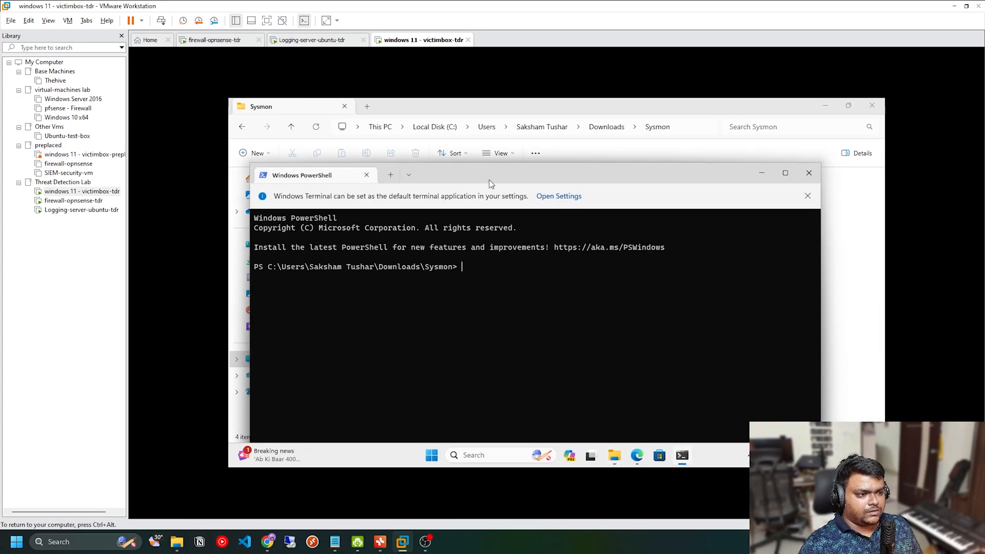
left_click(809, 173)
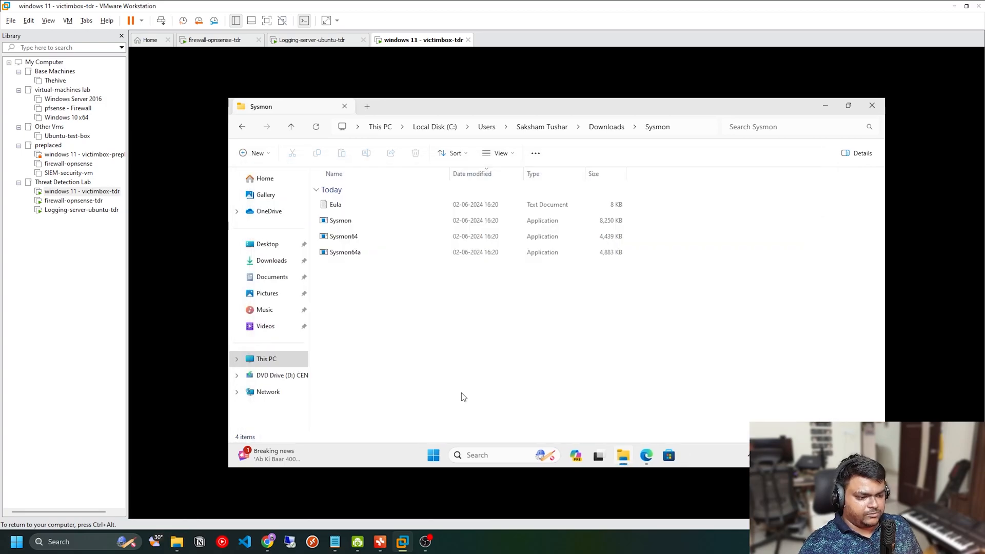
Step: Launch Terminal as administrator and replace its PowerShell session with a Command Prompt session
right_click(443, 455)
left_click(442, 310)
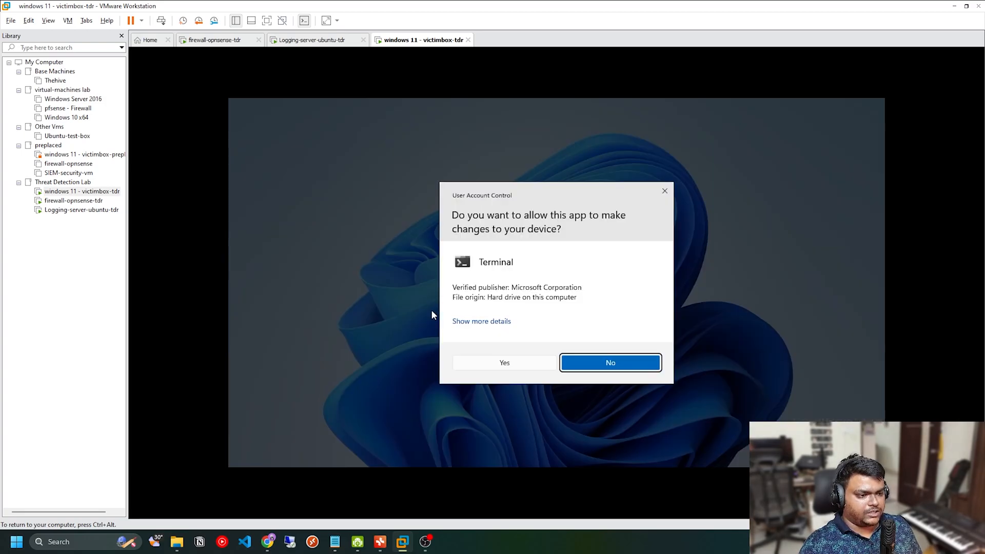
left_click(529, 367)
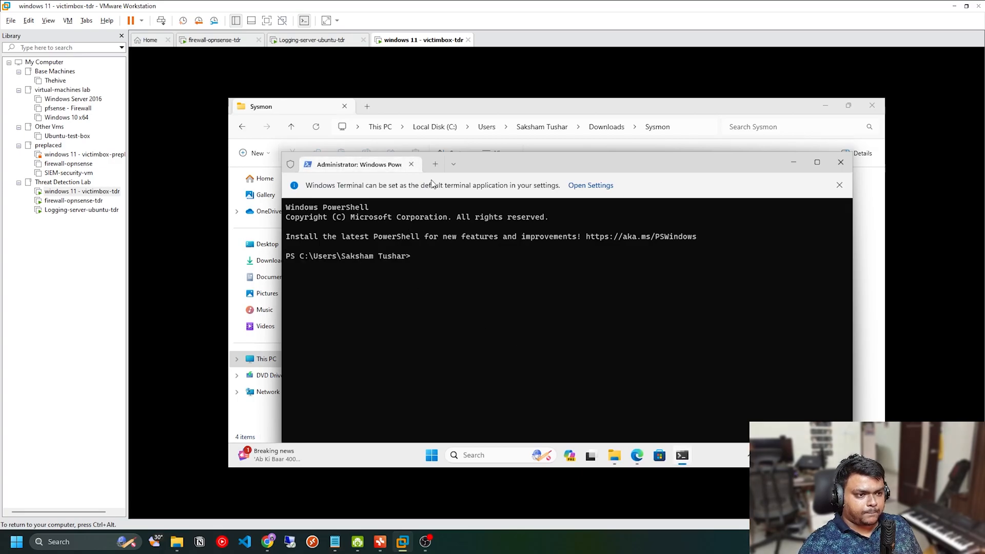
left_click(454, 163)
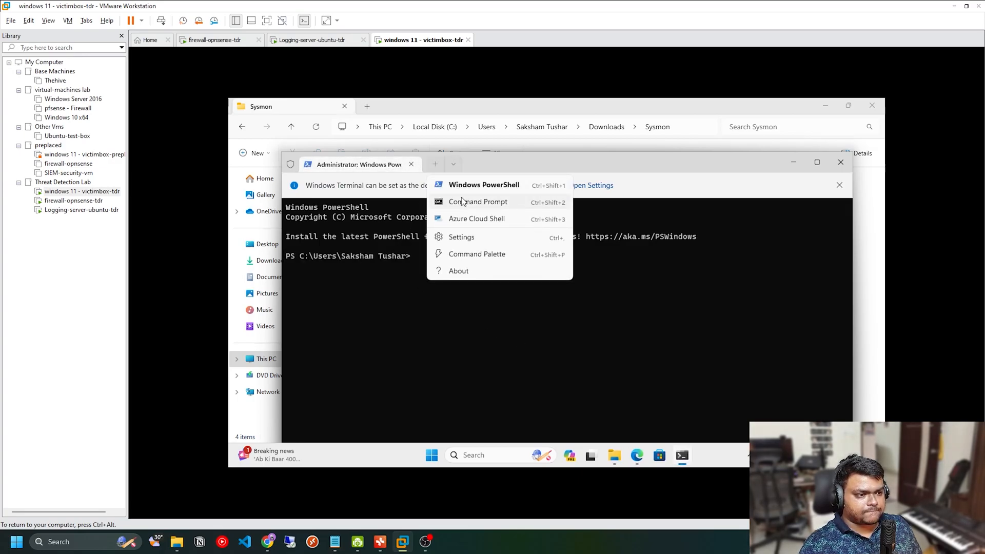
left_click(462, 200)
left_click(394, 165)
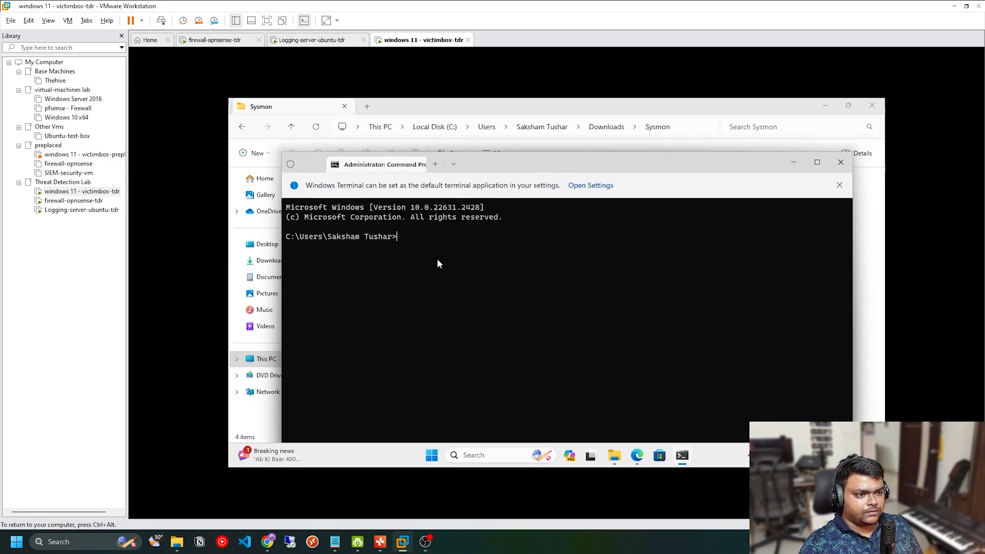
Step: Change the Command Prompt's directory to the extracted Downloads\Sysmon folder using its copied path, and clear the screen with cls
type("cd")
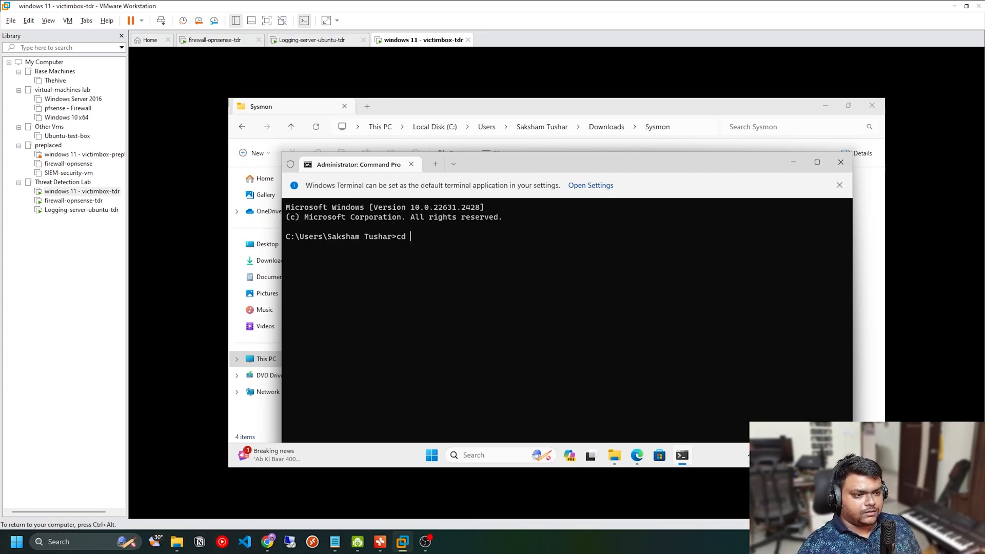
left_click(685, 128)
key("ctrl+c")
key("alt+Tab")
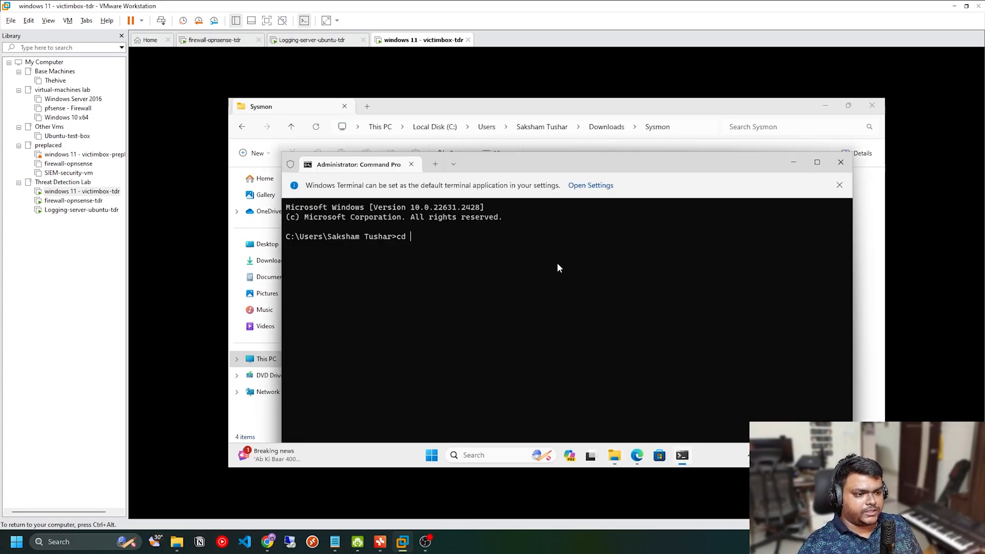
key("ctrl+v")
key("Return")
type("clear")
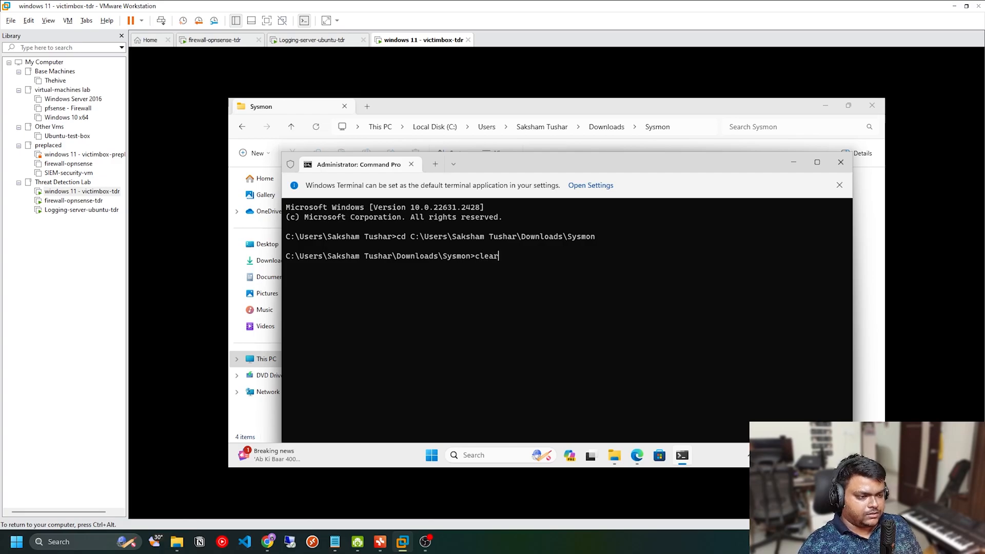
key("Return")
type("cls")
key("Return")
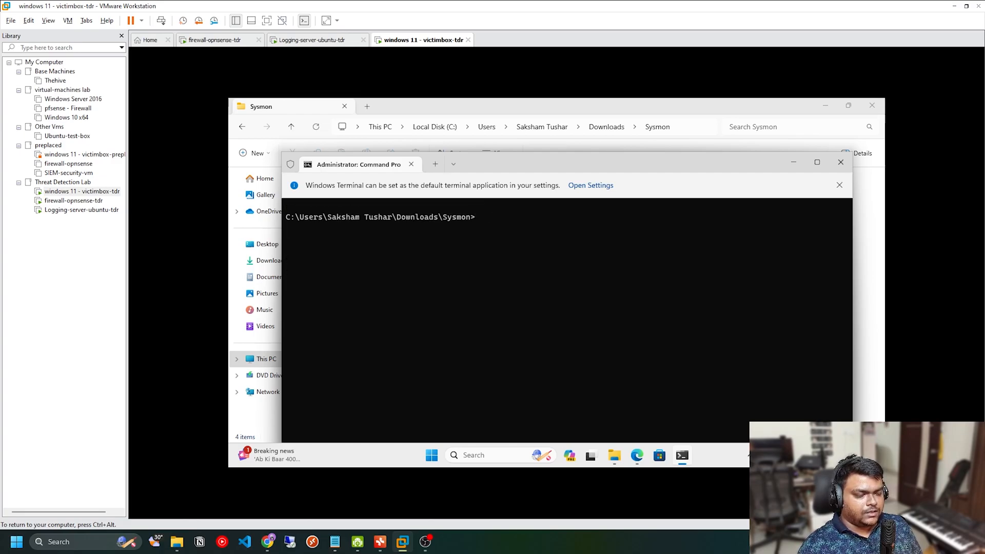
Step: Move the sysmonconfig file from Downloads into the extracted Sysmon folder and open that folder
left_click(553, 105)
left_click(607, 127)
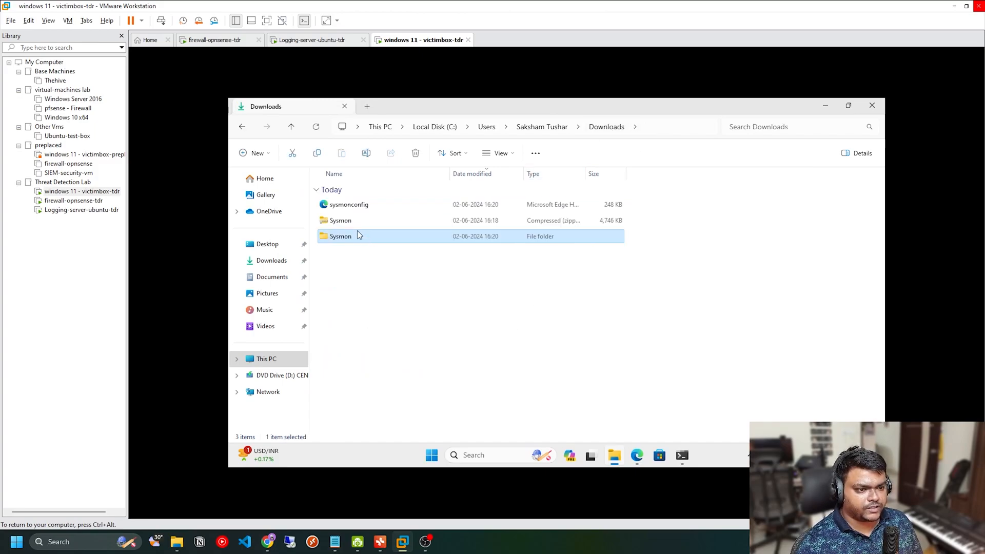
left_click(347, 206)
key("ctrl+c")
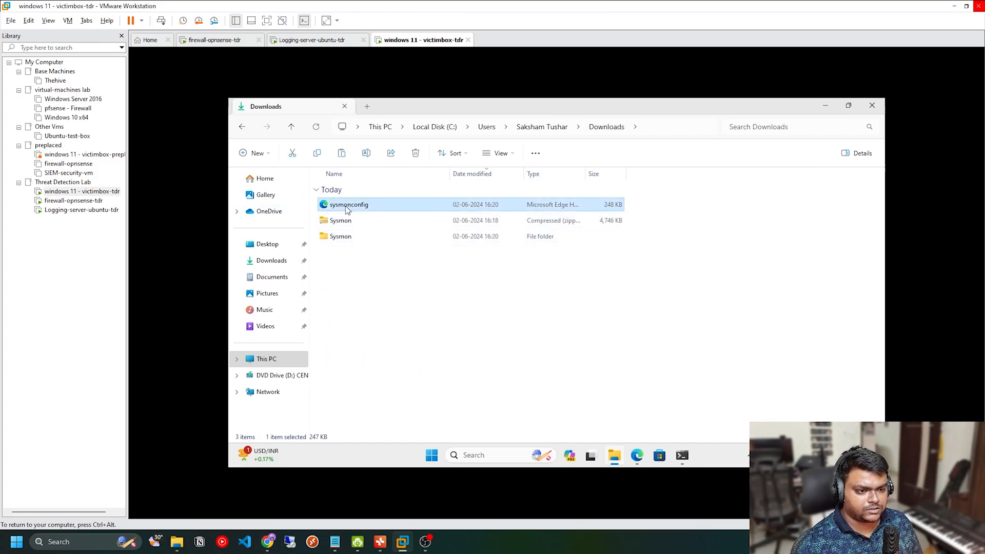
left_click_drag(344, 238, 340, 238)
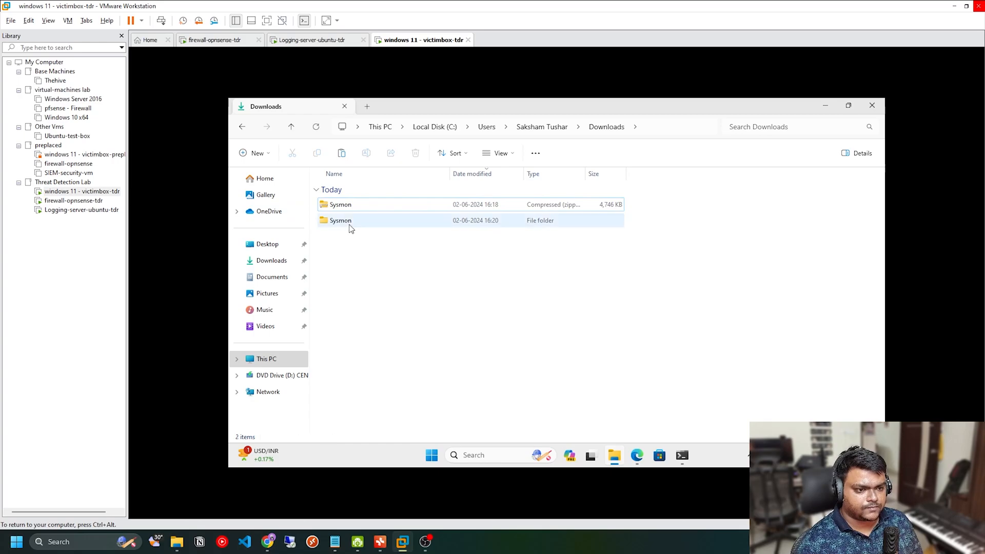
double_click(349, 225)
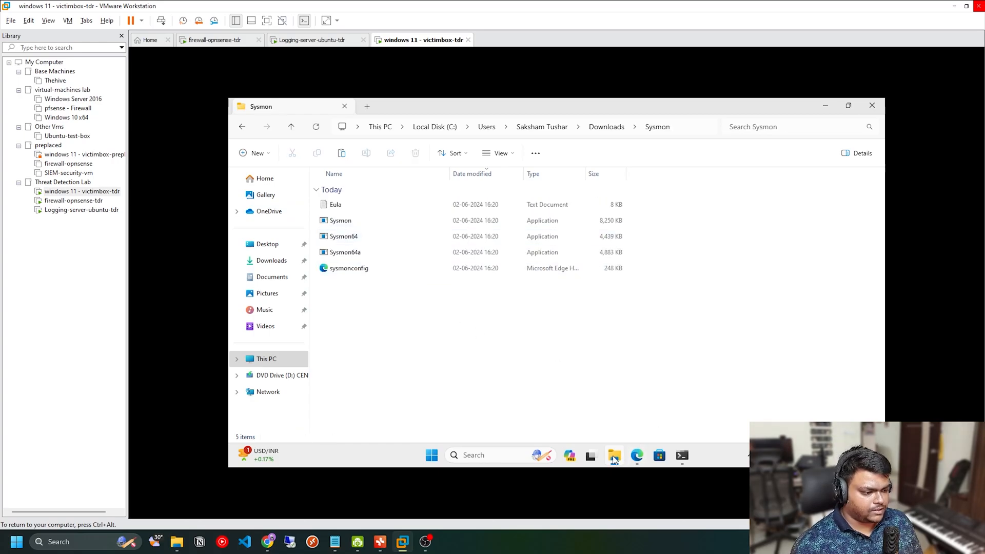
Step: Copy the "sysmon -accepteula -i" part of the configuration-file install example from the Sysinternals Sysmon page in Edge
left_click(637, 456)
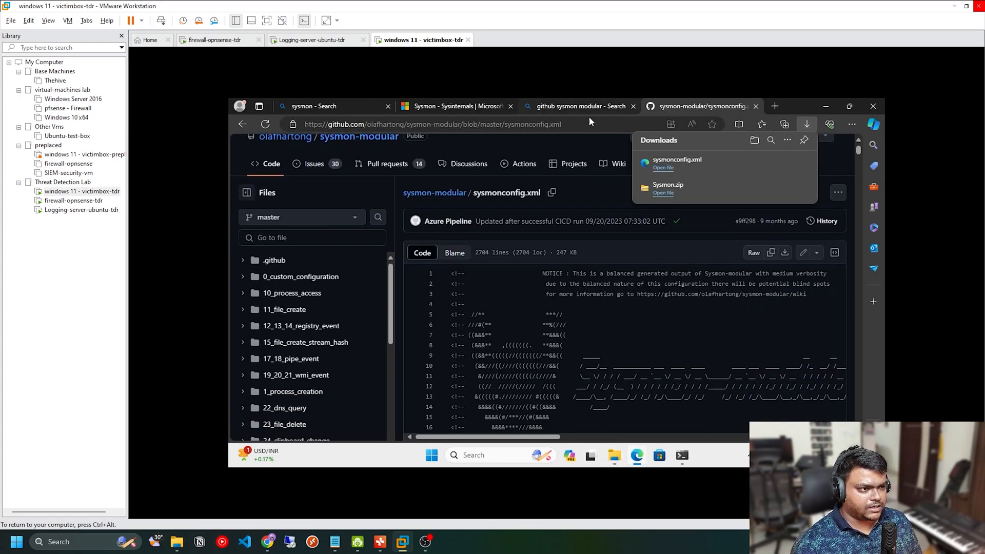
left_click(580, 105)
left_click(451, 106)
scroll(494, 335, "down", 6)
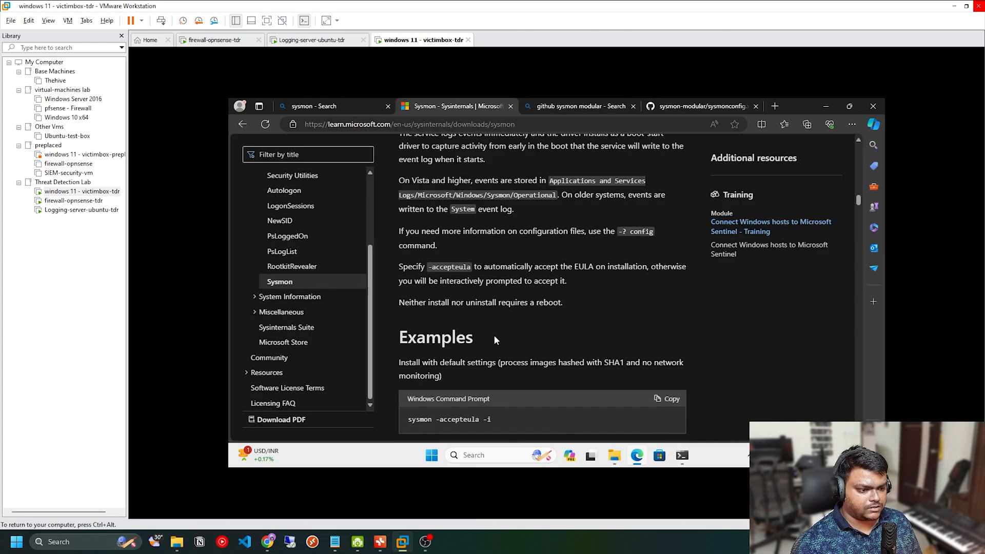
scroll(494, 336, "down", 2)
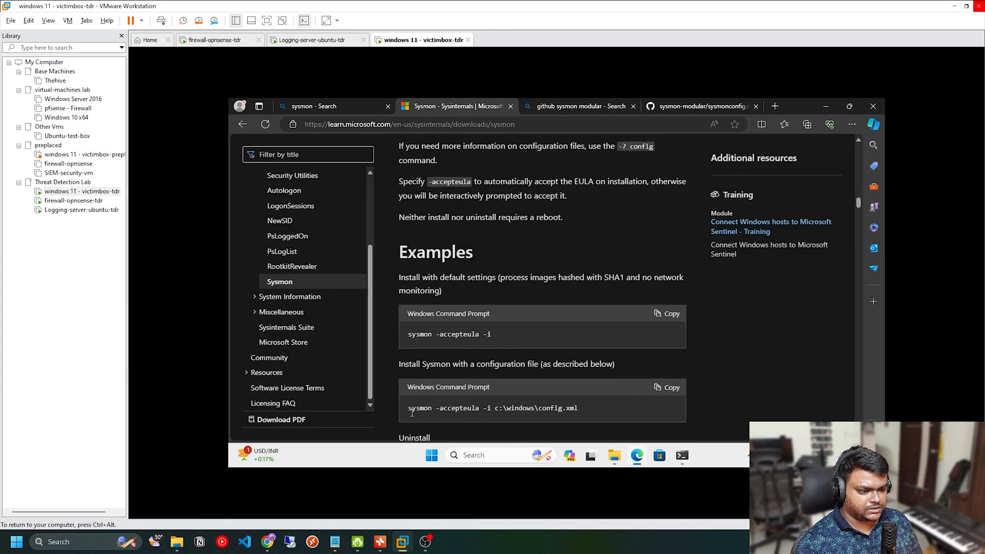
left_click_drag(469, 412, 484, 409)
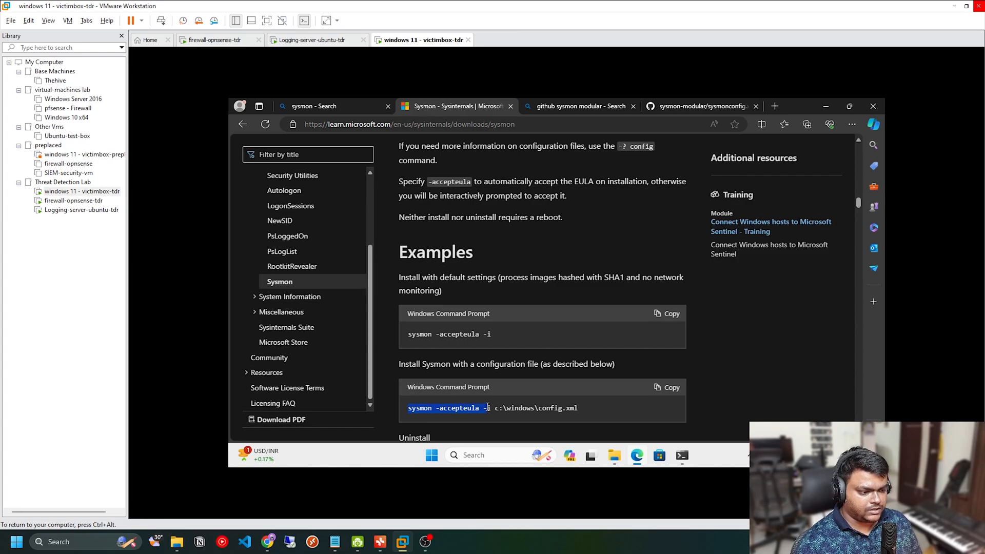
left_click(593, 410)
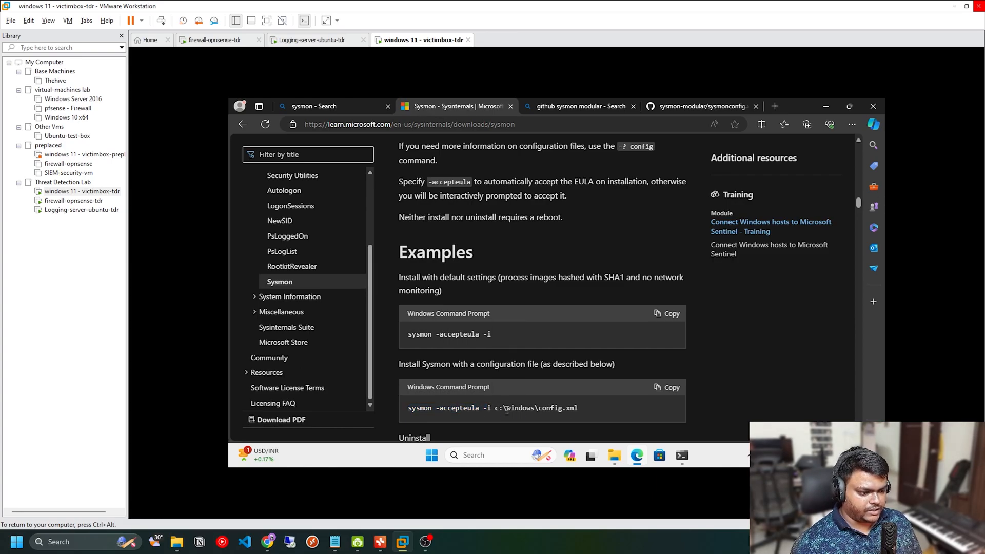
left_click_drag(488, 409, 402, 405)
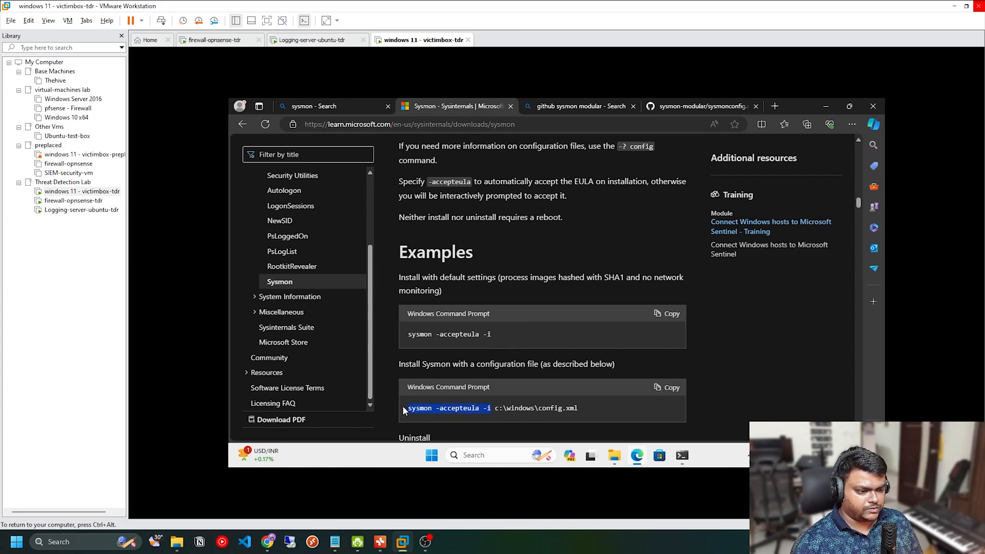
Step: Install Sysmon from the administrator Command Prompt by running sysmon64 -accepteula -i ./sysmonconfig.xml
left_click(678, 454)
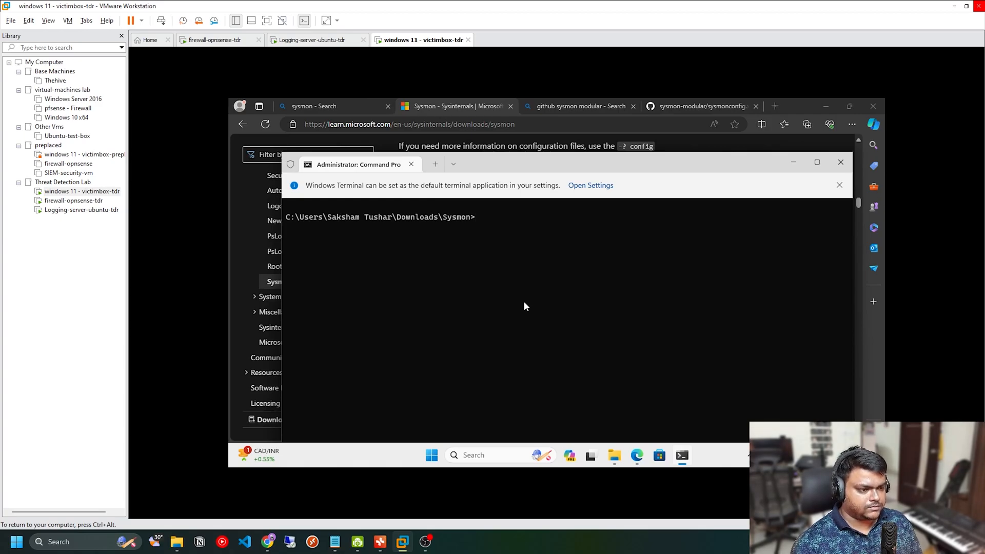
key("ctrl+v")
key("Left")
key("Left")
key("Left")
key("Left")
key("Left")
key("Left")
key("Left")
key("Left")
key("Left")
key("Left")
key("Left")
key("Left")
key("Left")
key("Left")
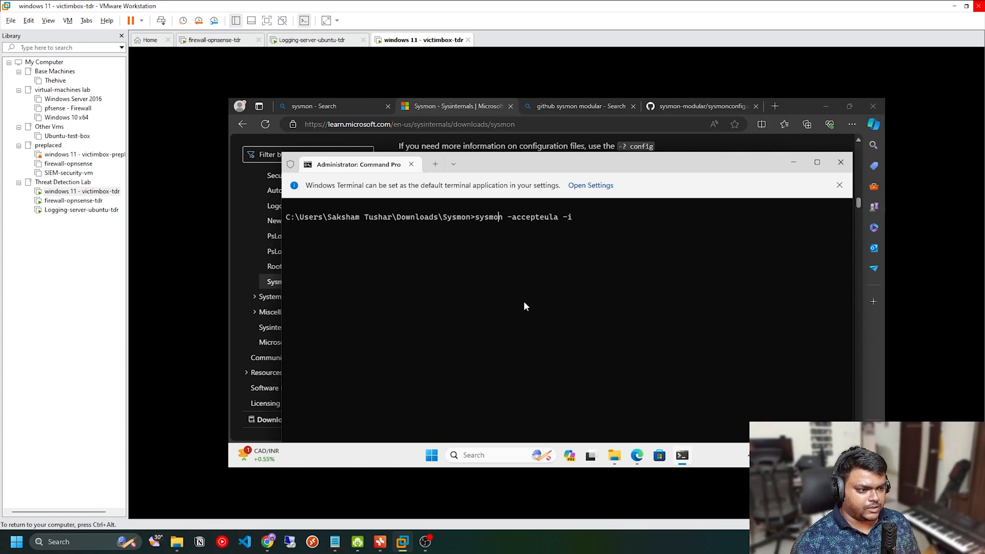
type("64")
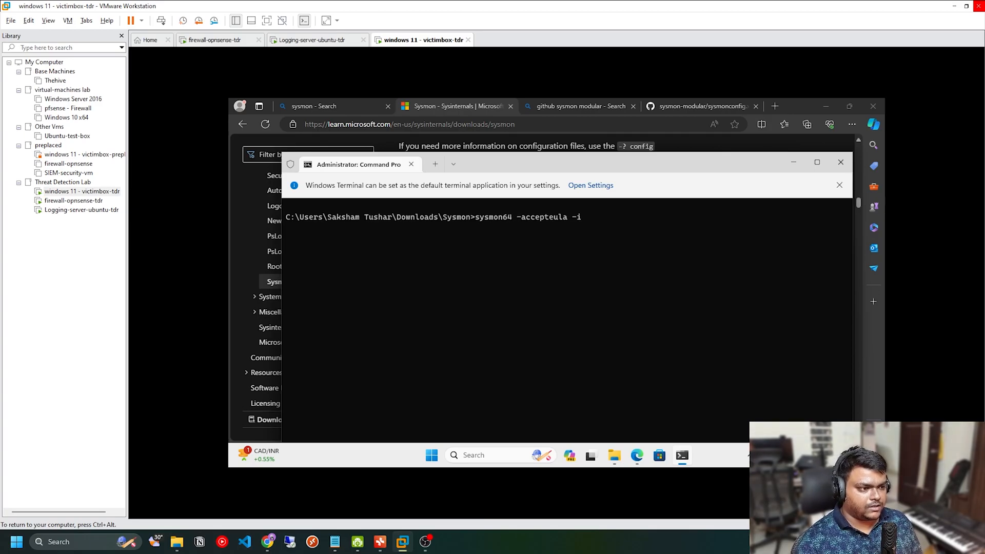
type(" -accepteula -i ./s")
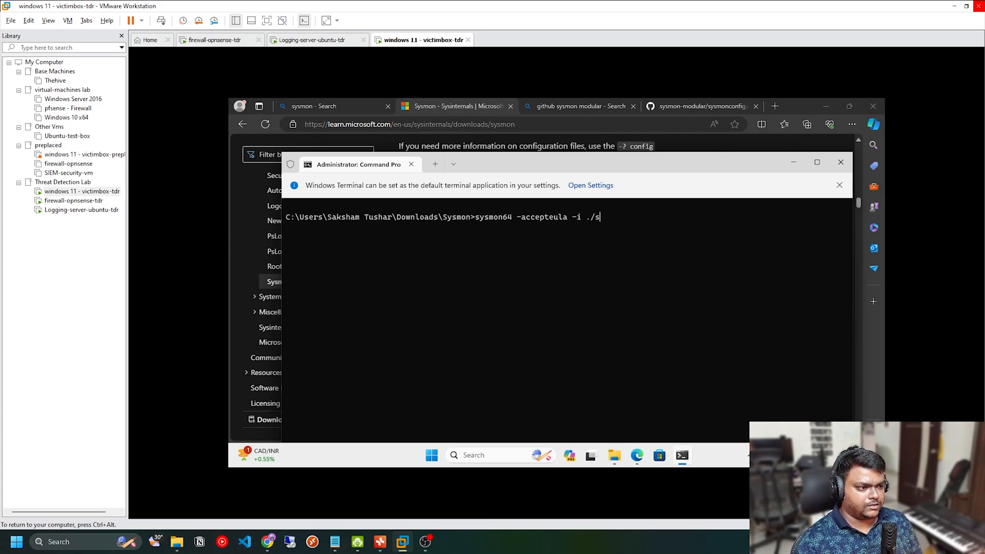
type("ysmon")
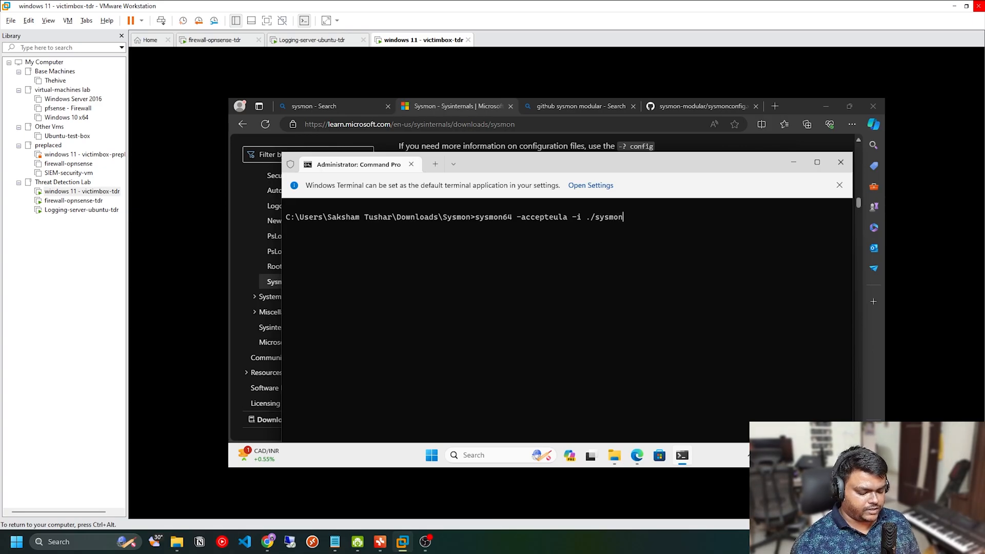
type("config.xml")
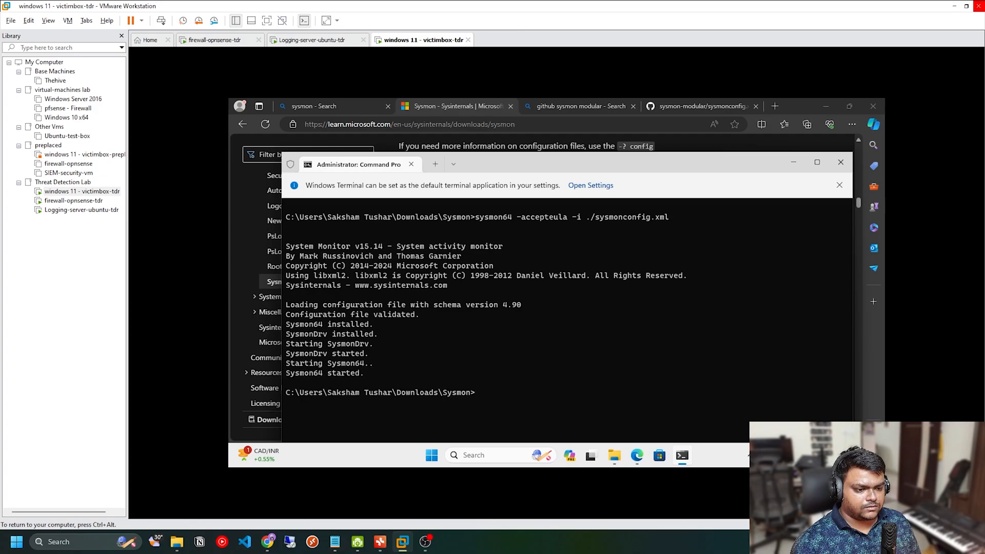
Step: Clear the Command Prompt output with cls and minimize the terminal window
type("ear")
key("Return")
type("c")
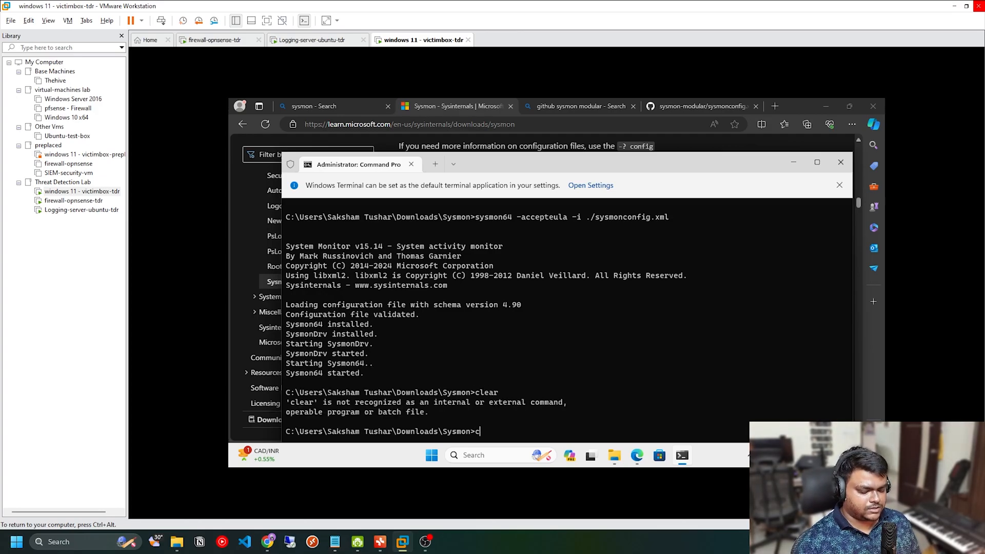
type("ls")
key("Return")
left_click(793, 162)
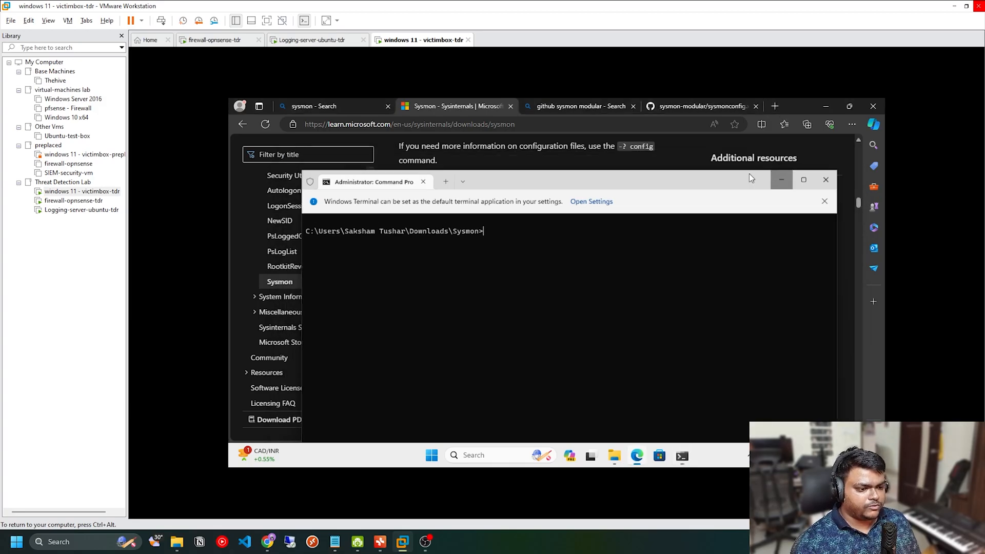
Step: Search Windows for event, open Event Viewer and widen its window
left_click(431, 455)
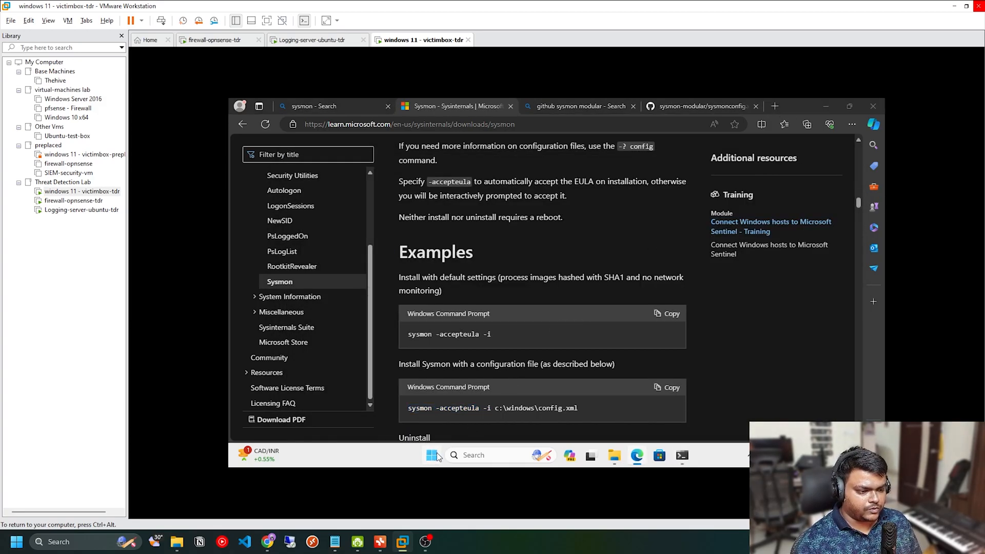
left_click(491, 149)
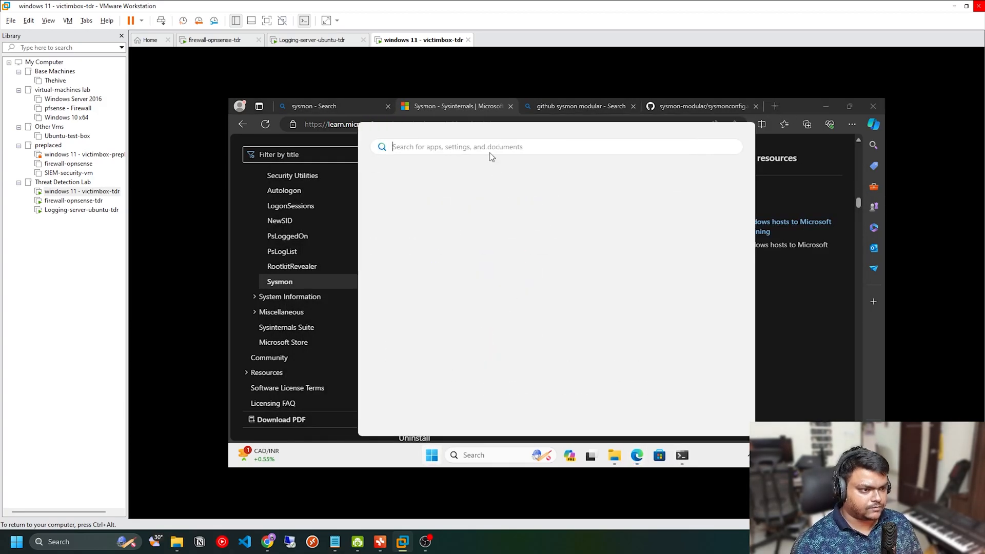
type("event")
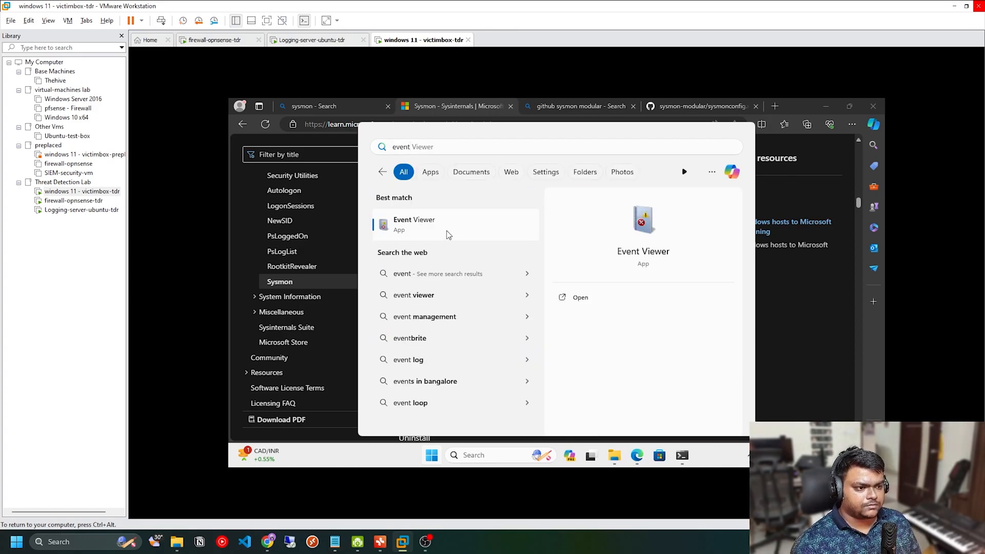
left_click(448, 235)
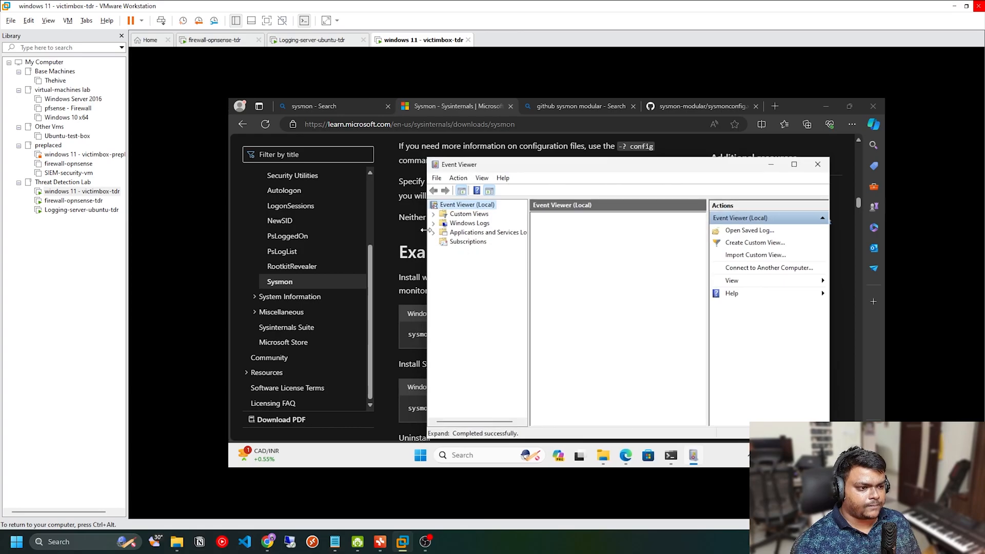
left_click_drag(425, 221, 268, 221)
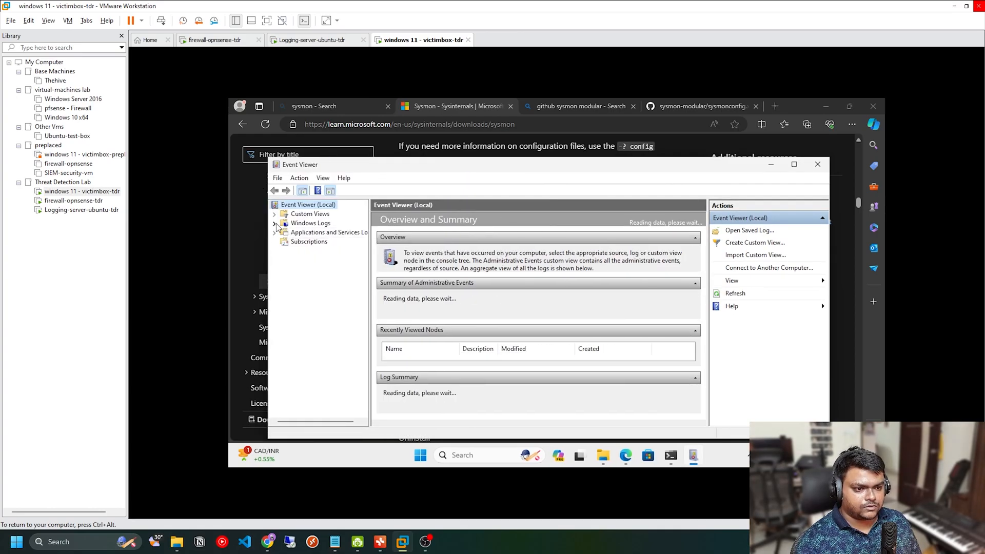
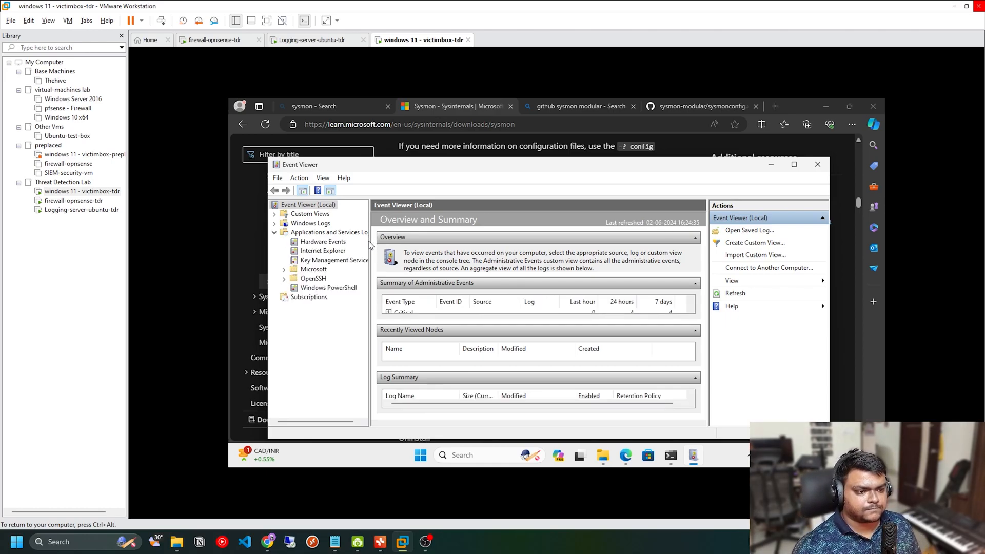
Step: Open the Sysmon Operational log under Applications and Services Logs > Microsoft > Windows in Event Viewer
left_click_drag(369, 256, 410, 256)
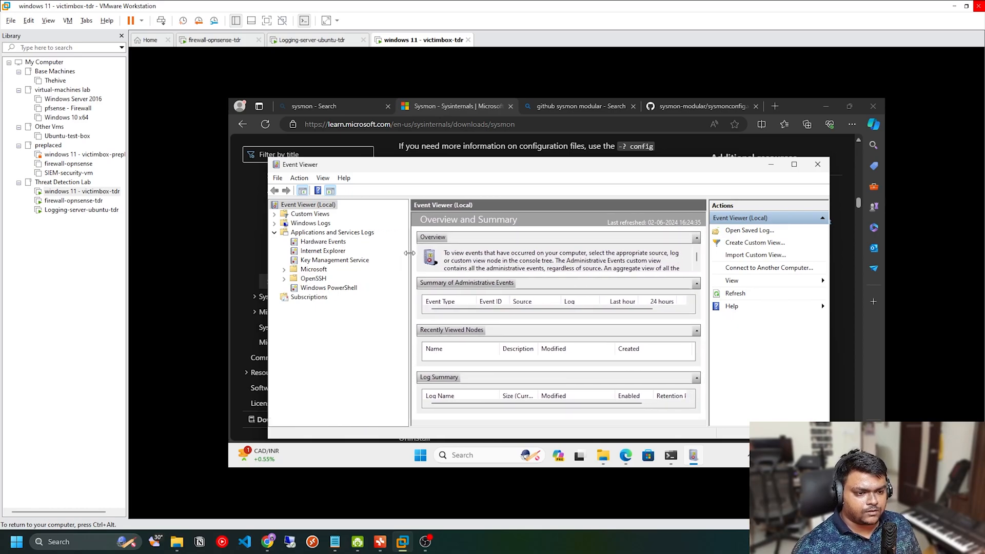
left_click(284, 270)
left_click(295, 306)
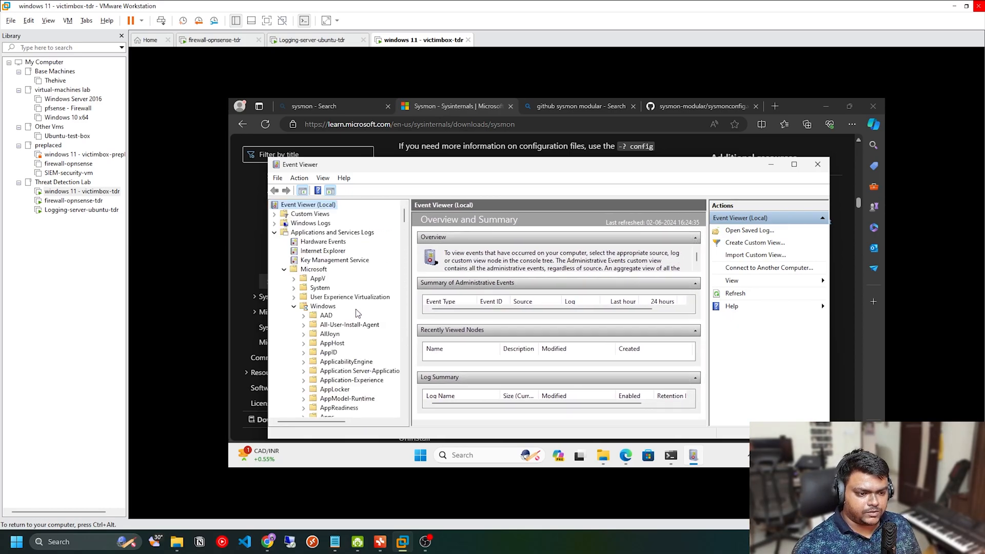
scroll(352, 325, "down", 20)
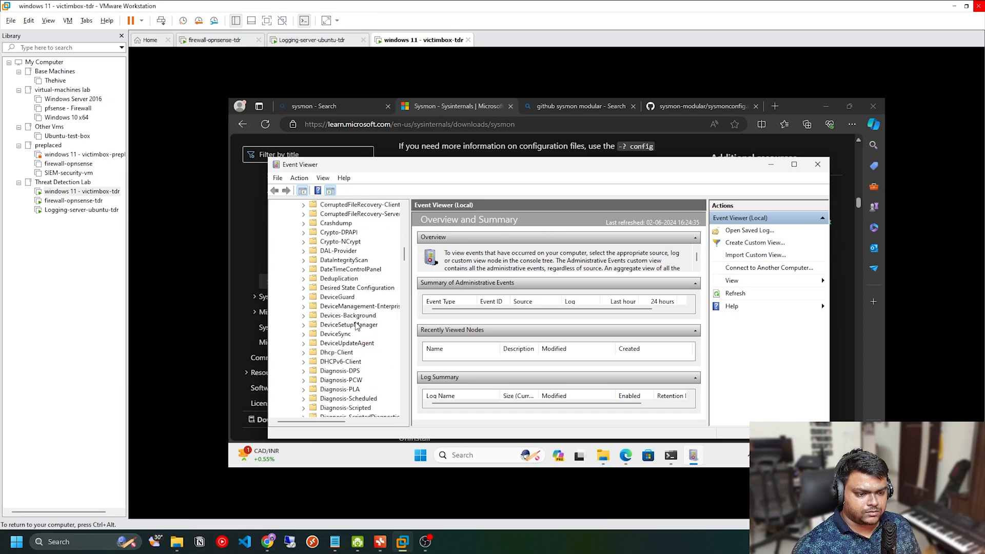
scroll(358, 326, "down", 15)
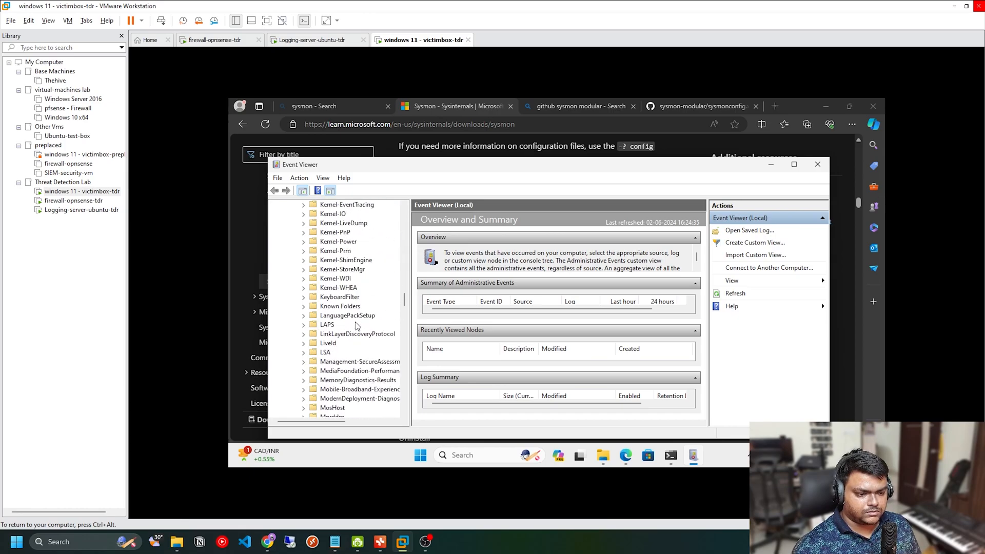
scroll(357, 326, "down", 15)
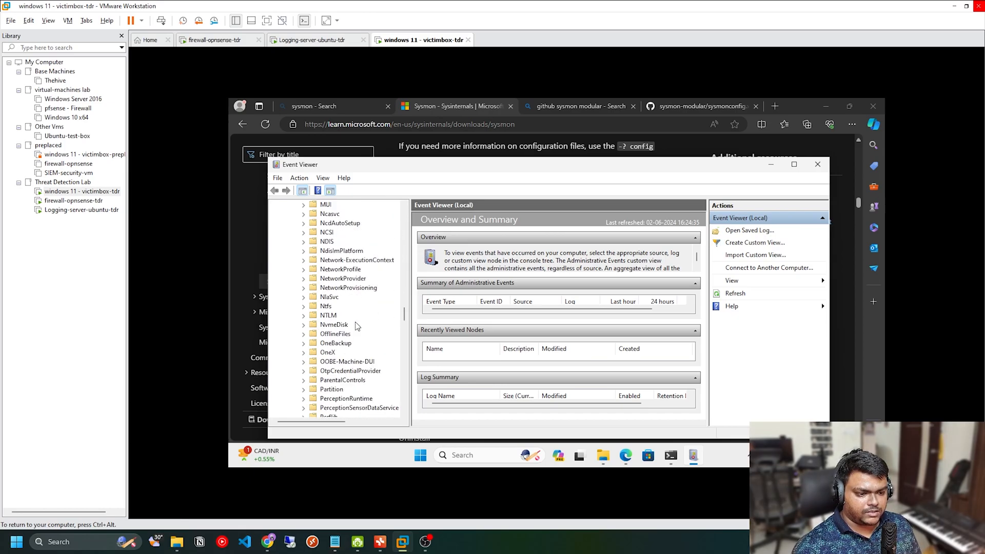
scroll(357, 327, "down", 3)
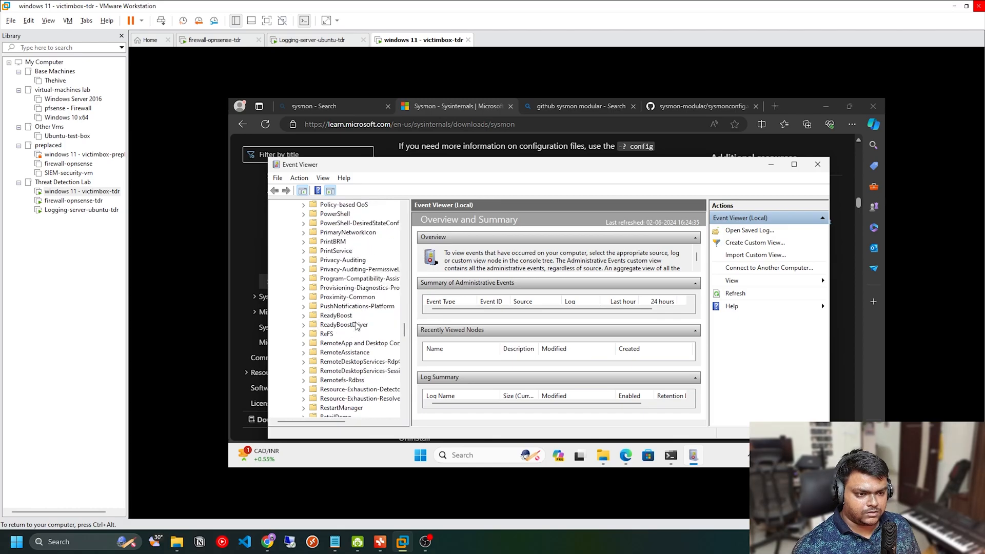
scroll(357, 327, "down", 1)
scroll(358, 326, "down", 3)
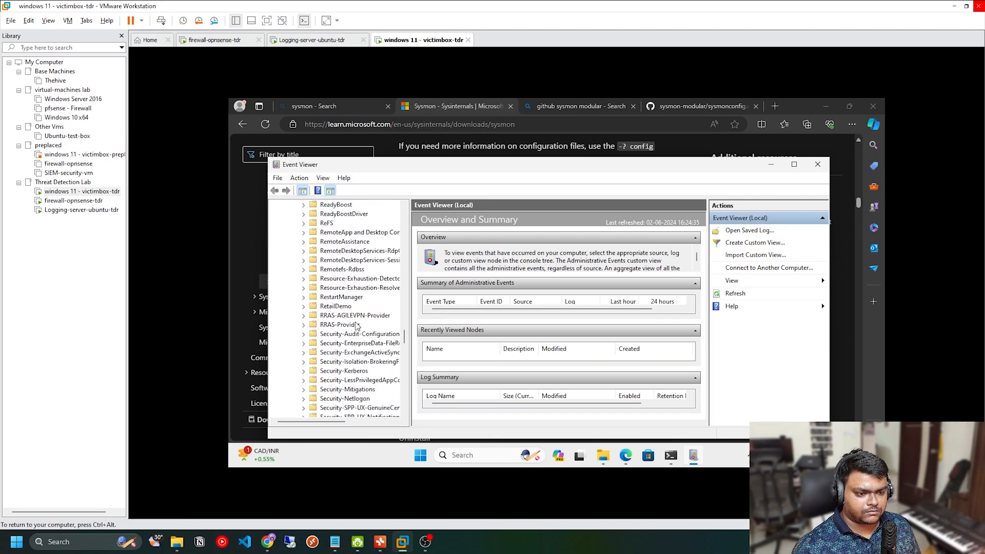
scroll(358, 326, "down", 5)
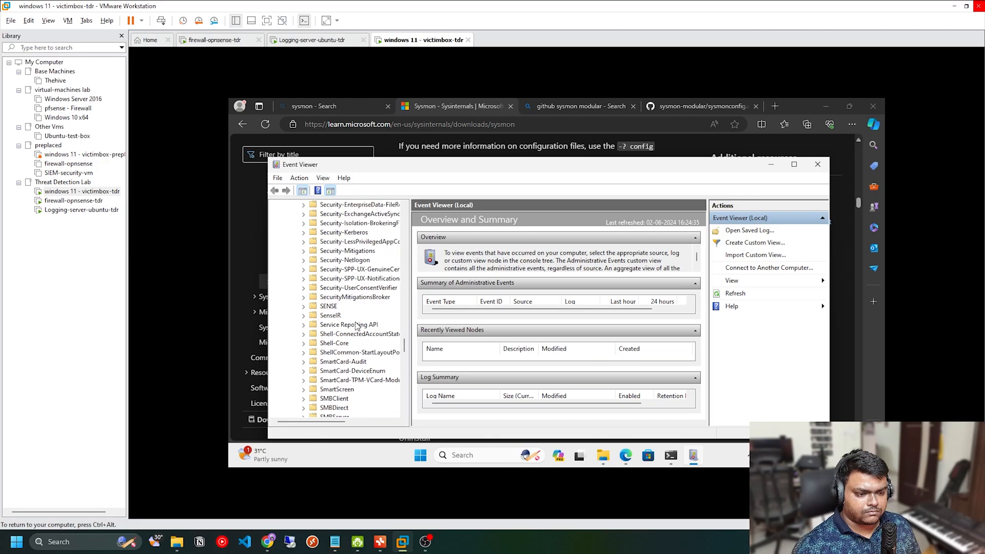
scroll(358, 326, "down", 6)
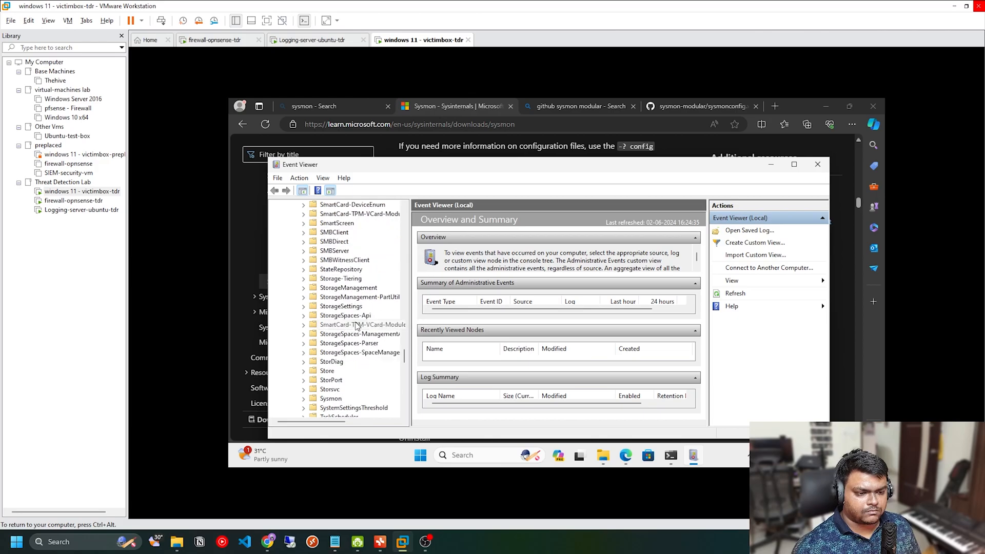
scroll(358, 326, "down", 2)
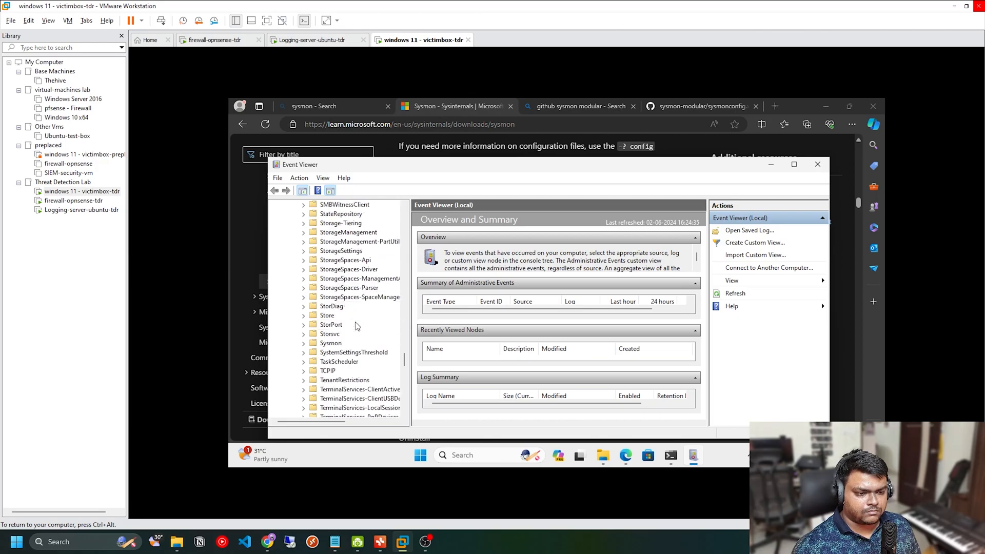
left_click(304, 344)
left_click(341, 353)
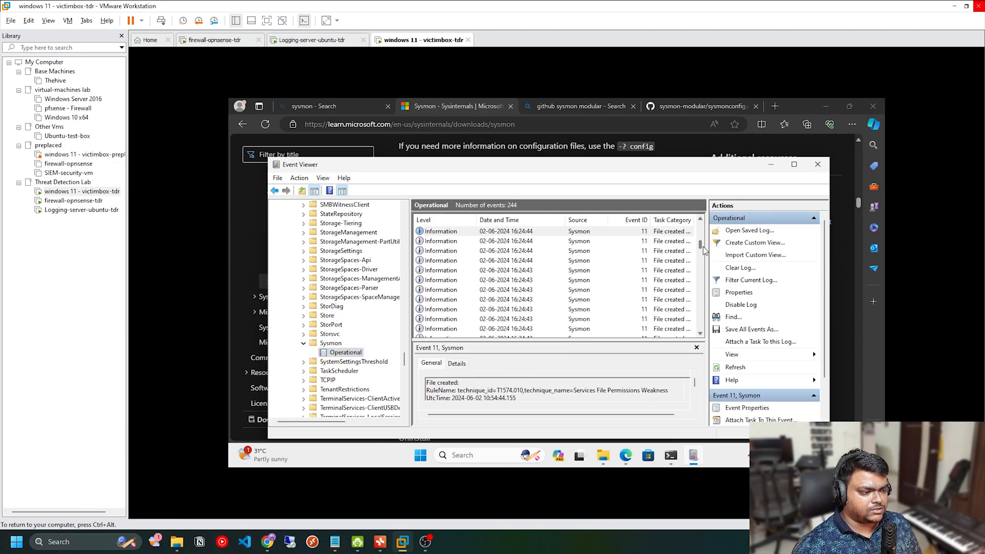
Step: Examine the detailed fields of the second Sysmon event in the list, then close its properties and Event Viewer
double_click(574, 241)
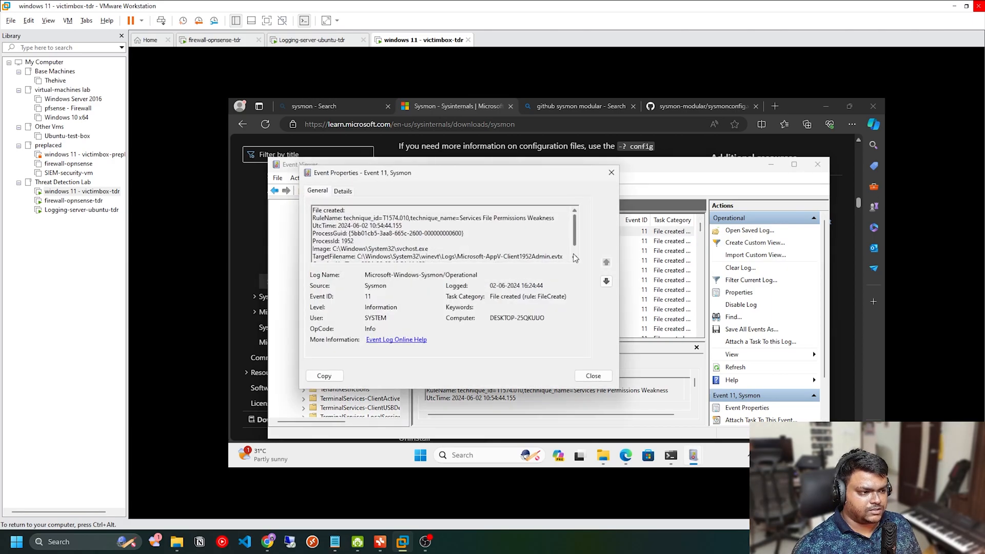
left_click(342, 192)
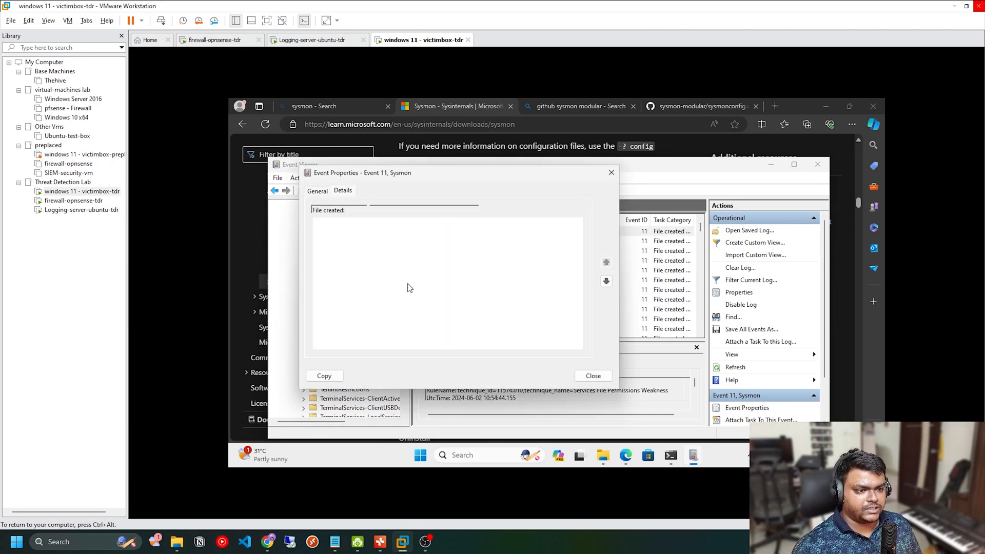
scroll(400, 255, "down", 3)
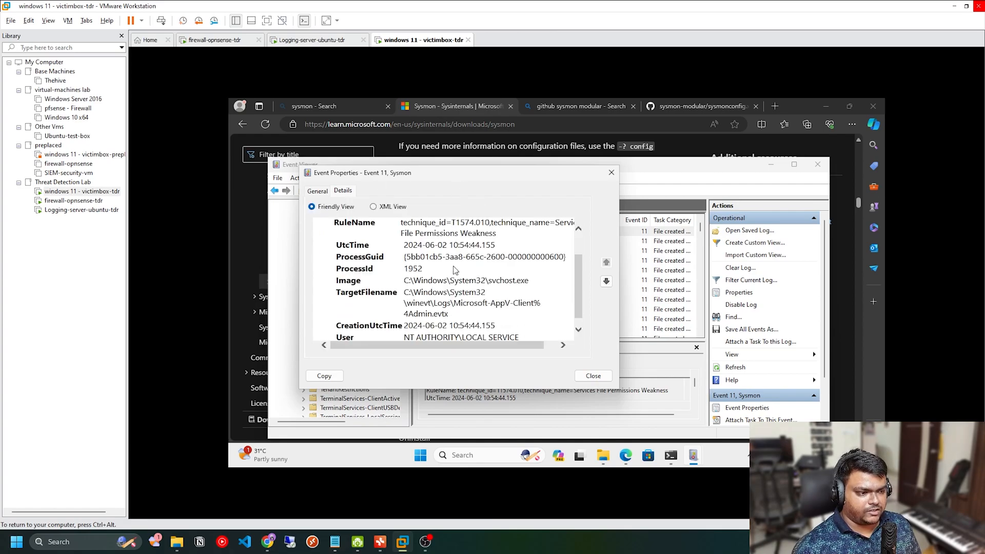
scroll(376, 247, "up", 3)
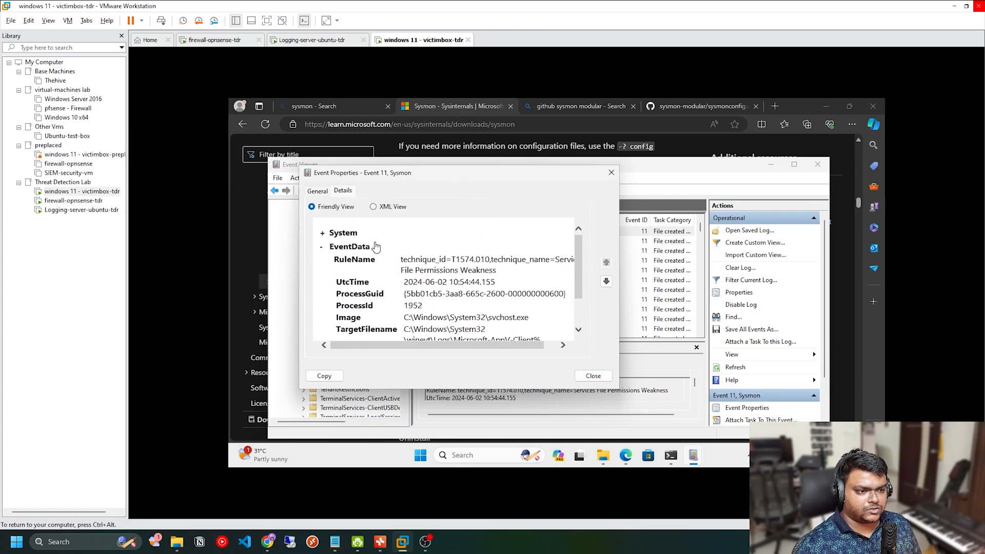
left_click(580, 373)
left_click(818, 165)
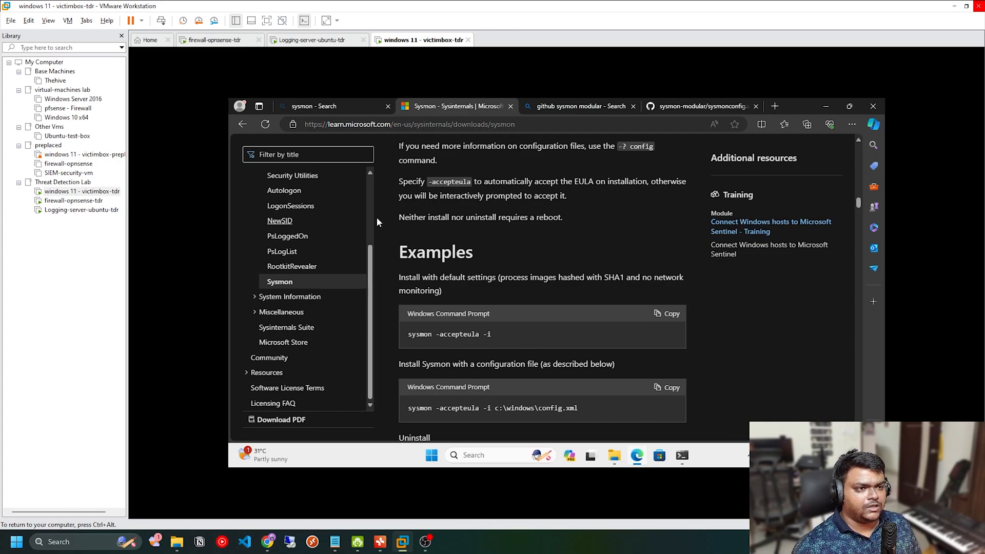
Step: Switch to the Logging-server-ubuntu-tdr virtual machine and unlock it with the account password
left_click(321, 40)
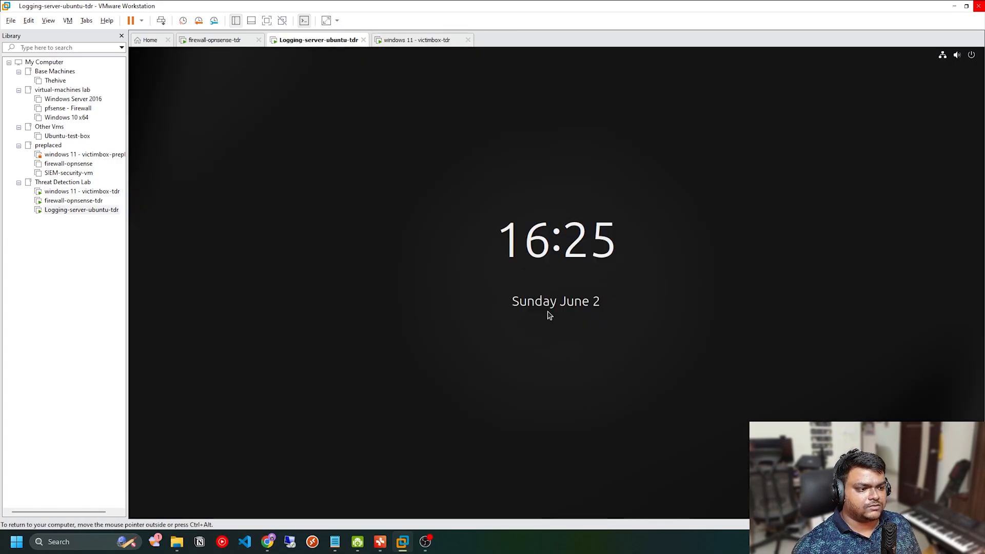
left_click(548, 312)
type("●●●●●●●")
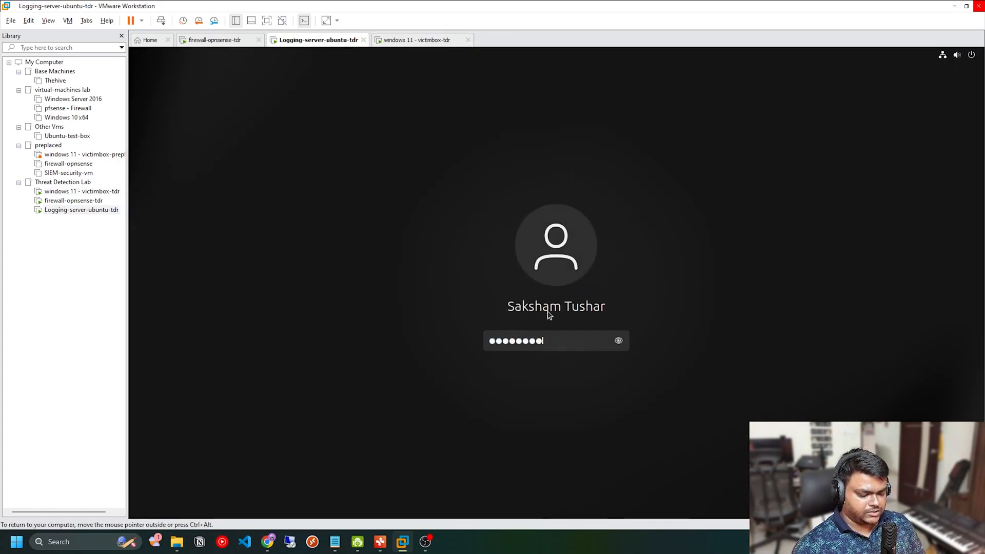
type("●●●●●")
key("Return")
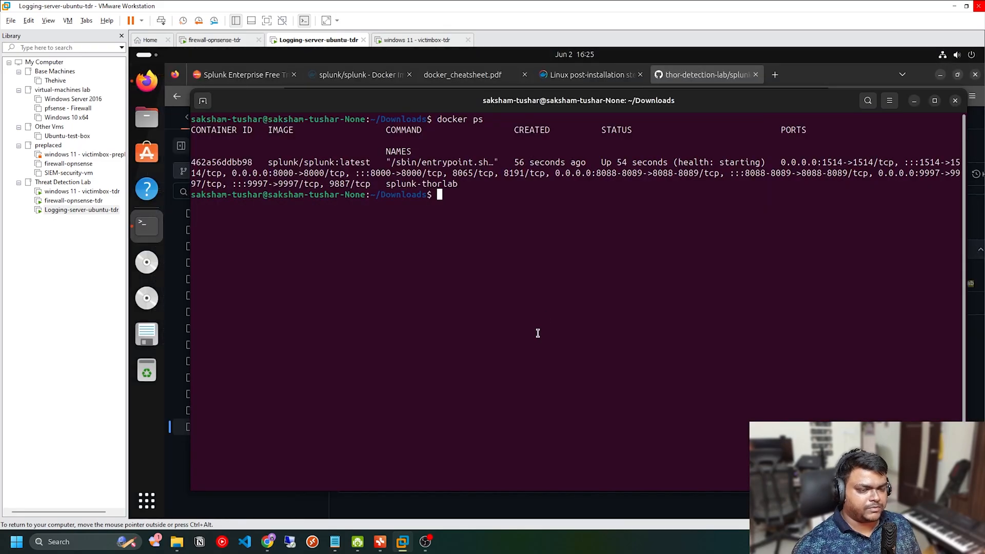
Step: Clear the terminal and run docker ps to check the health status of the splunk-thorlab container
type("cl")
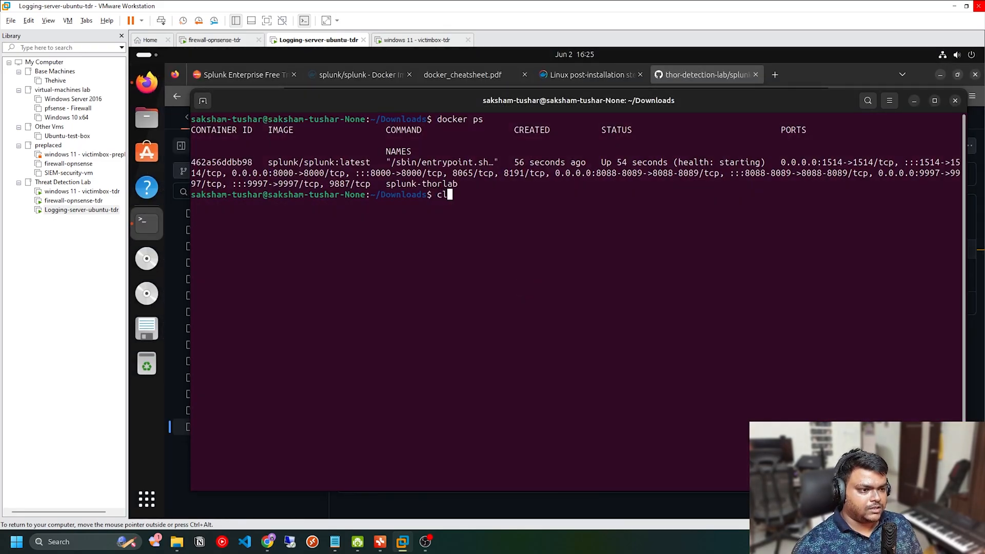
type("ear")
key("Return")
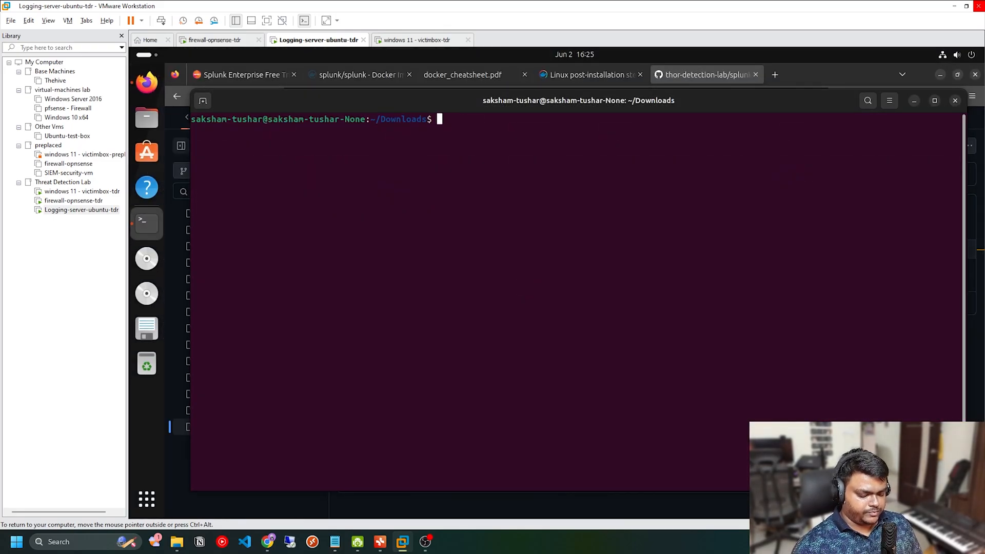
type("docker ps")
key("Return")
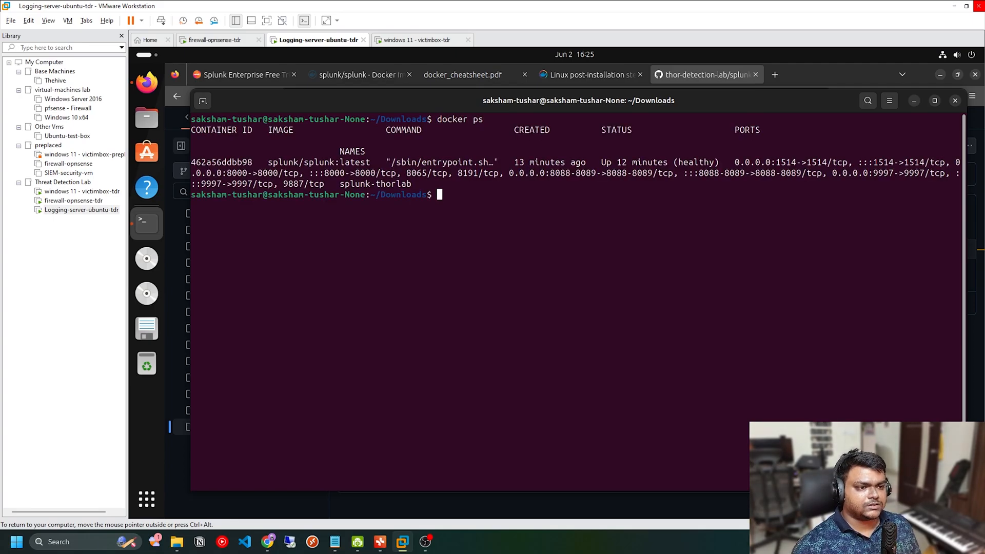
double_click(683, 162)
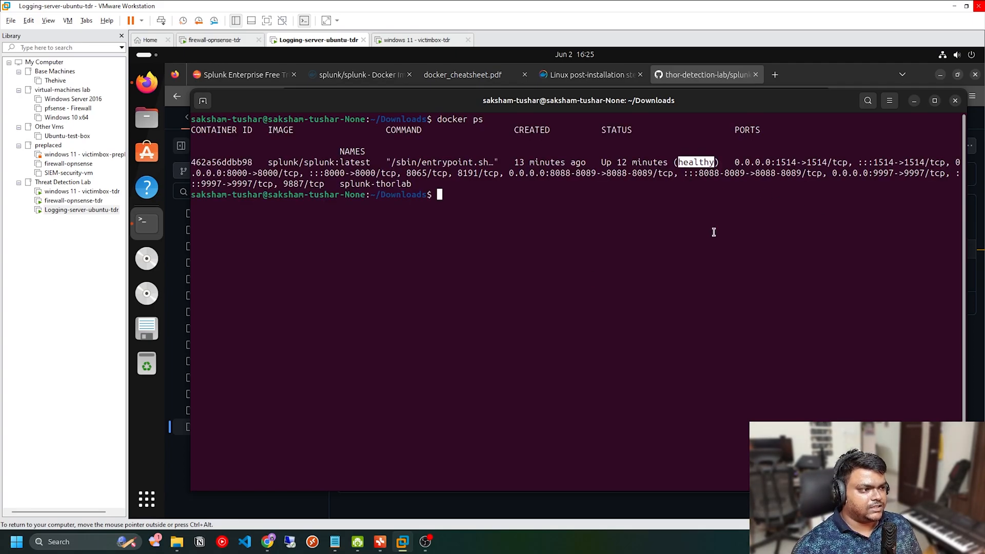
Step: Switch to Firefox and open a new browser tab
left_click(775, 74)
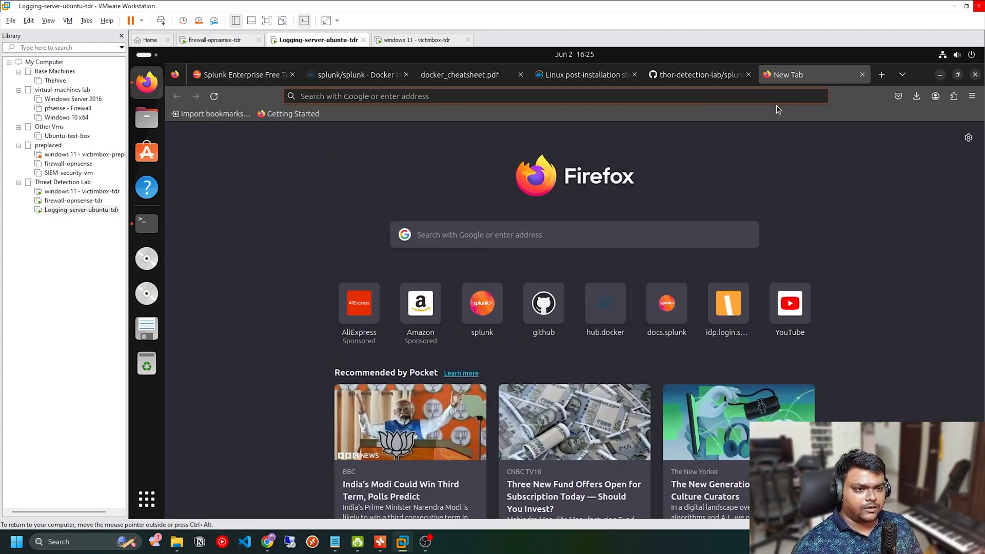
type("192.168.0.1")
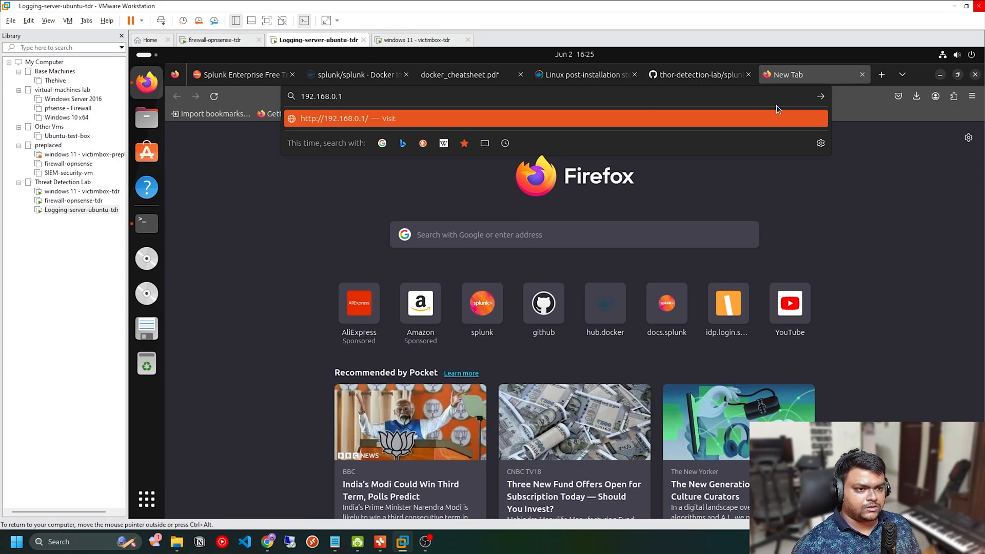
key("ctrl+a")
key("BackSpace")
Step: Load localhost:8000 in the new tab and enter admin as the Splunk Enterprise username
type("localhost:")
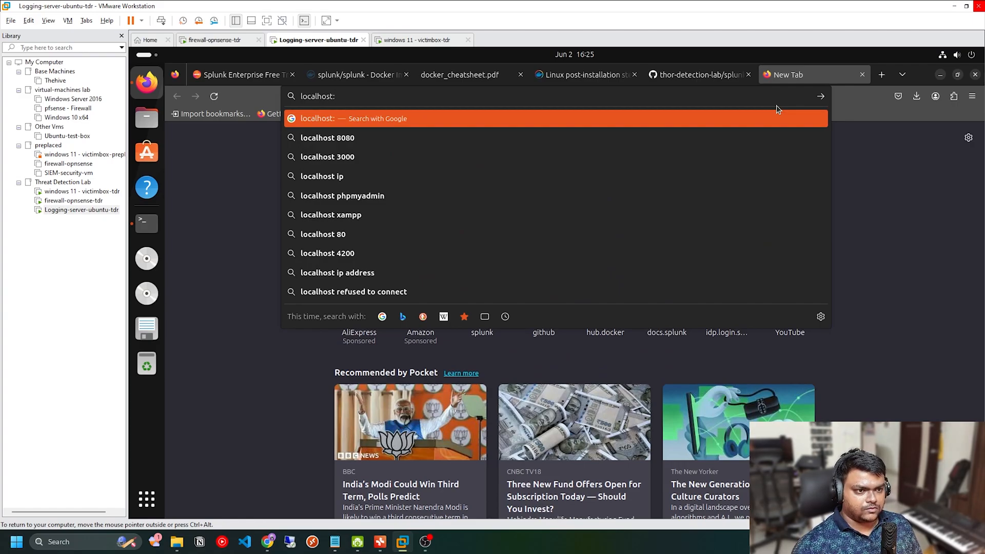
type("8000")
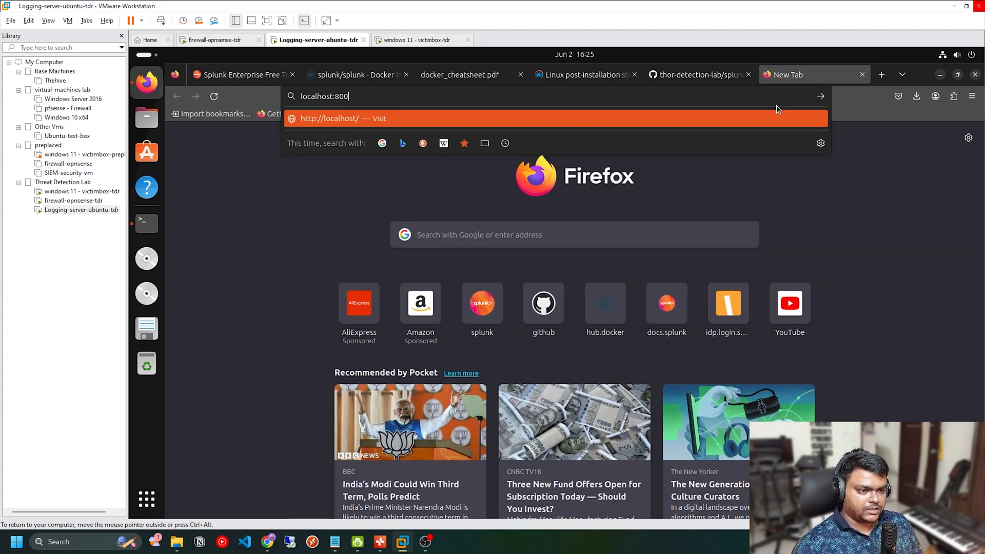
key("Return")
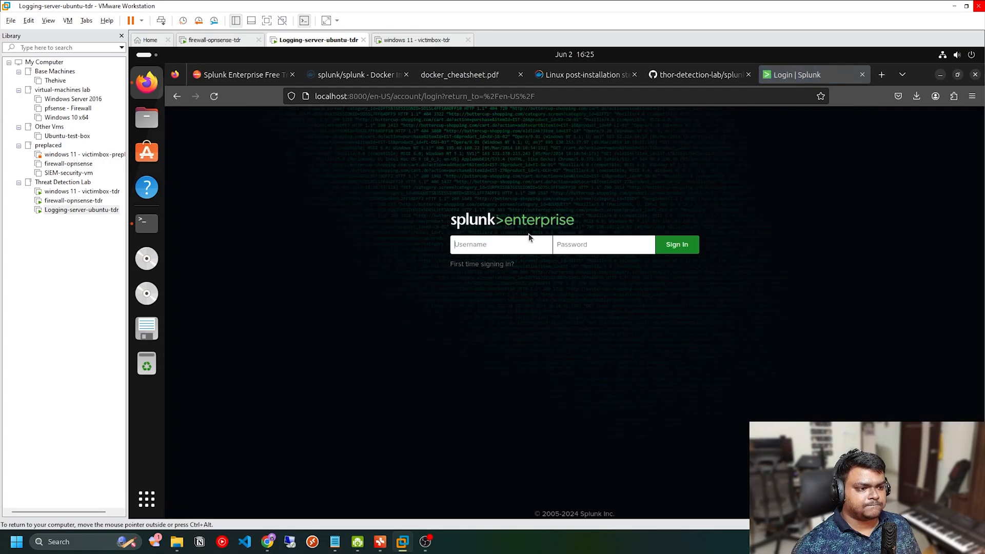
type("admin")
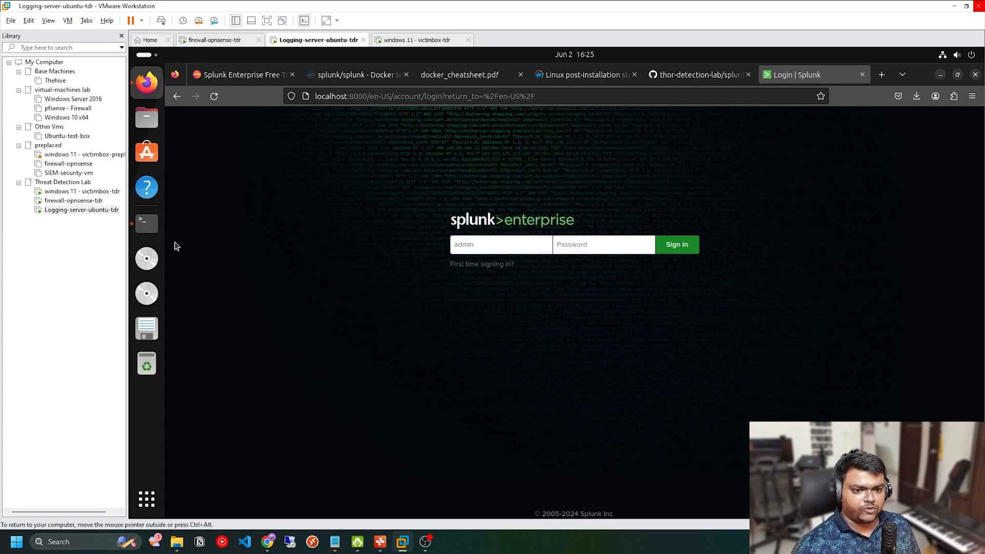
Step: Switch to the terminal and print splunk-compose_v2.yml with cat to look up the Splunk credentials
left_click(158, 232)
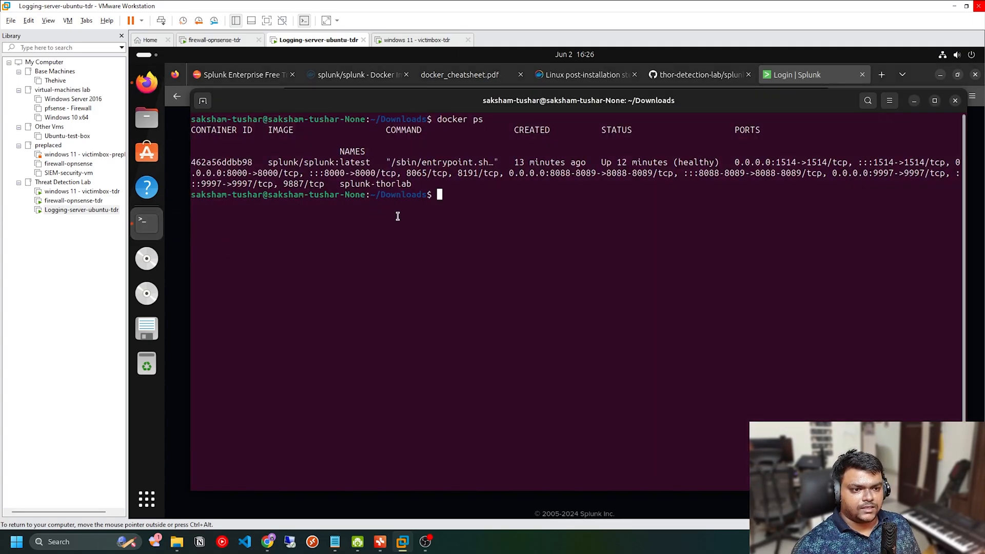
type("cat ")
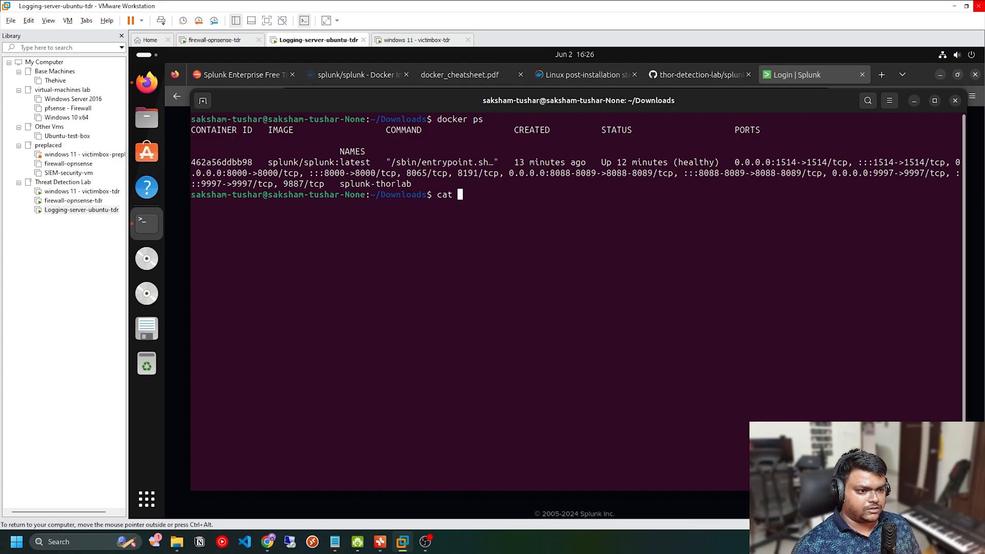
type("sp")
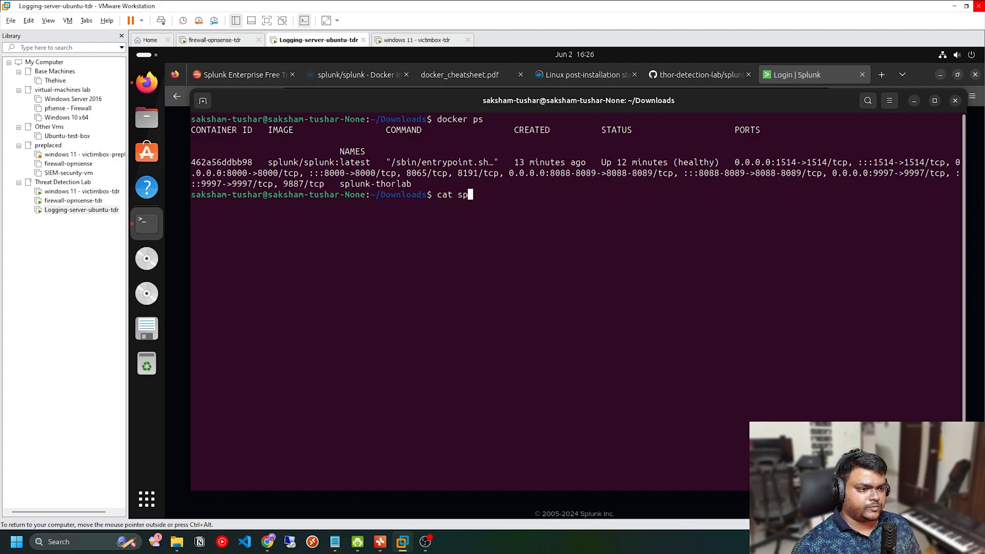
key("Tab")
key("Return")
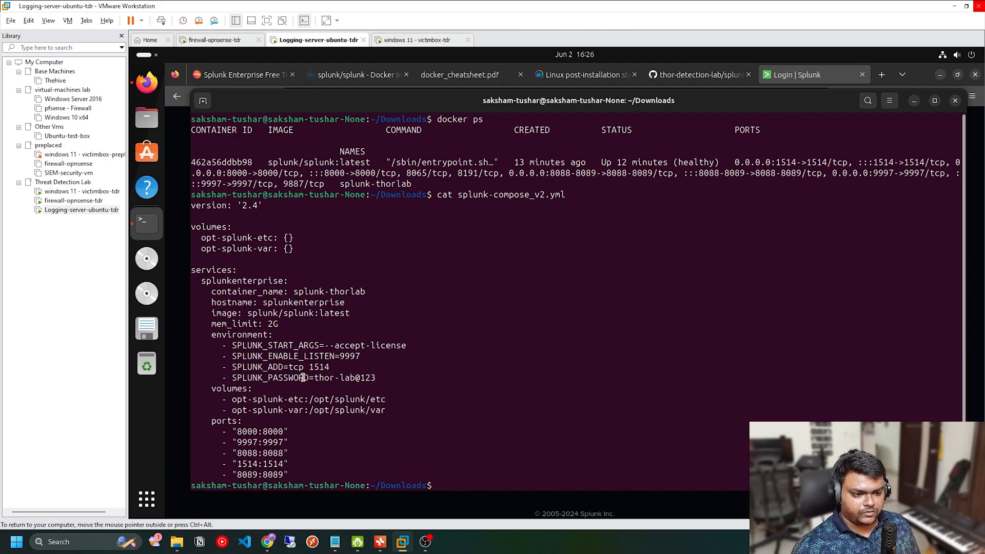
Step: Copy the SPLUNK_PASSWORD value from the compose file output and return to the Splunk login page in Firefox
left_click_drag(314, 377, 376, 378)
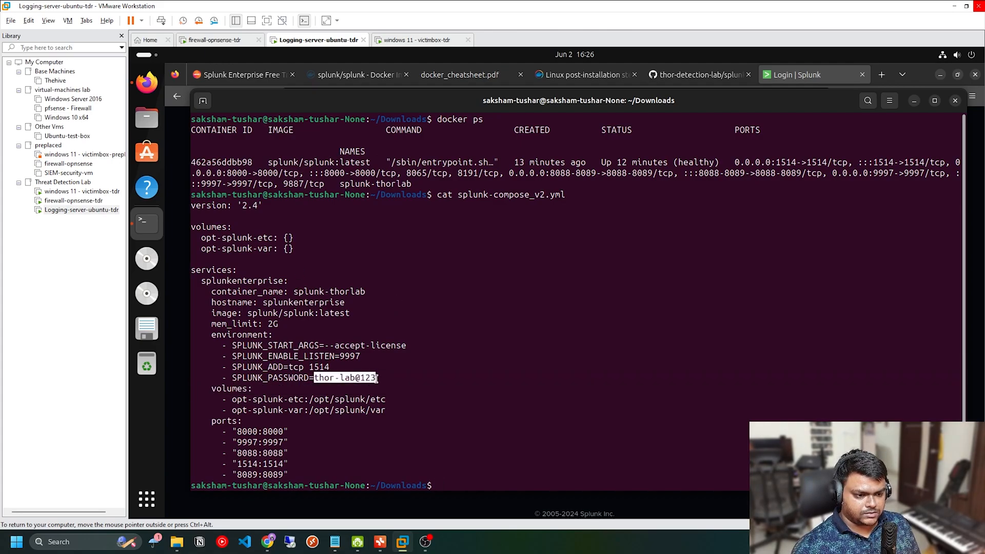
right_click(376, 379)
left_click(393, 391)
left_click(137, 86)
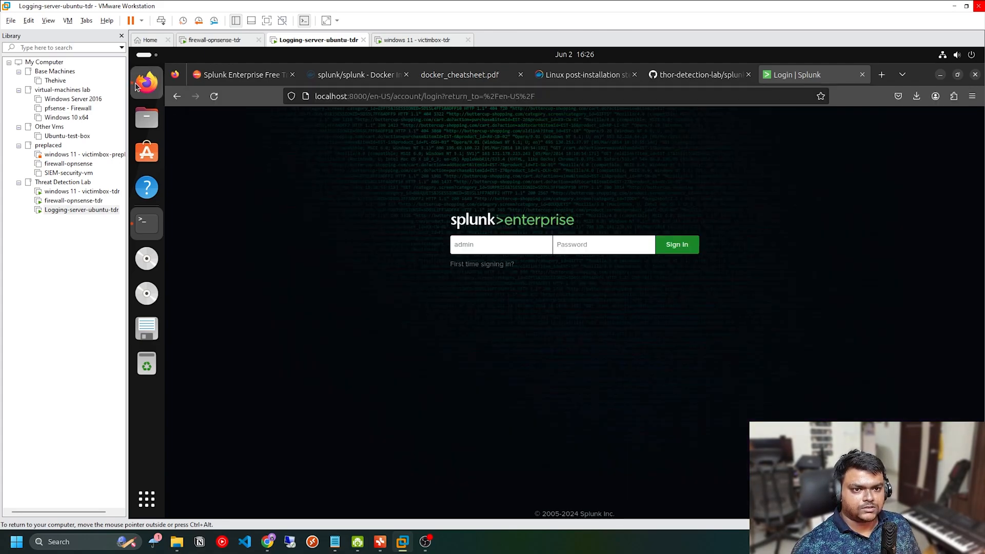
Step: Sign in to Splunk Enterprise with the copied password, decline saving the login in the browser, and dismiss the usage data notice
left_click(581, 249)
key("ctrl+v")
left_click(662, 246)
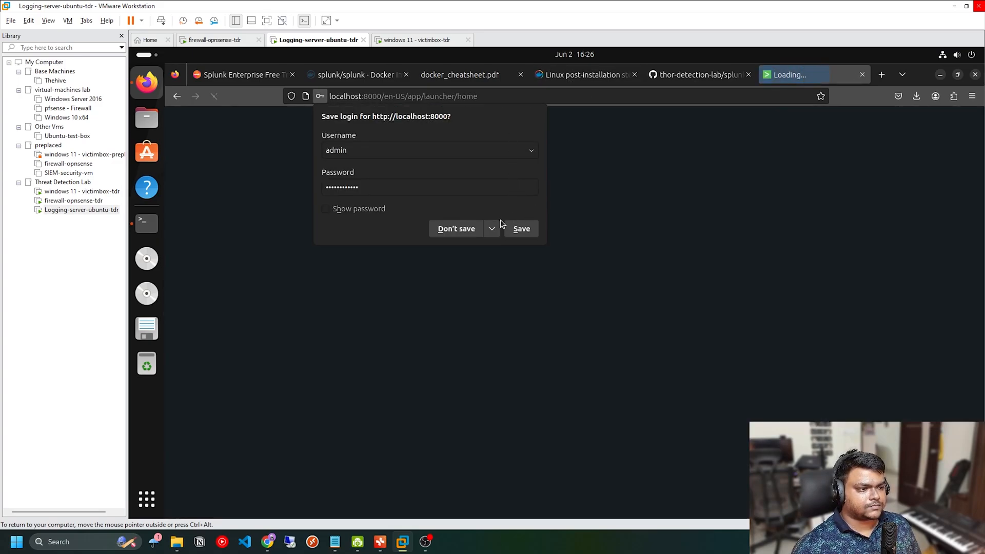
left_click(463, 229)
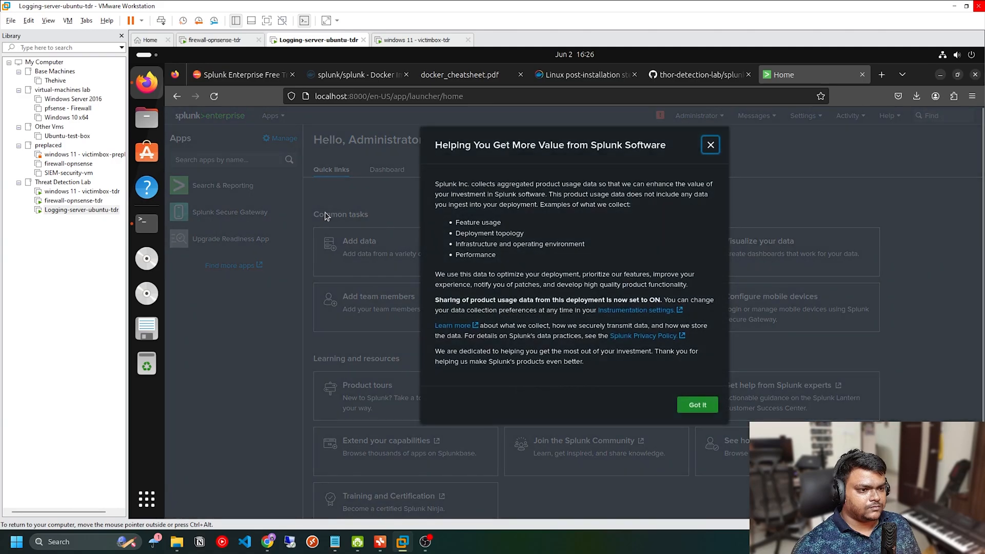
left_click(695, 405)
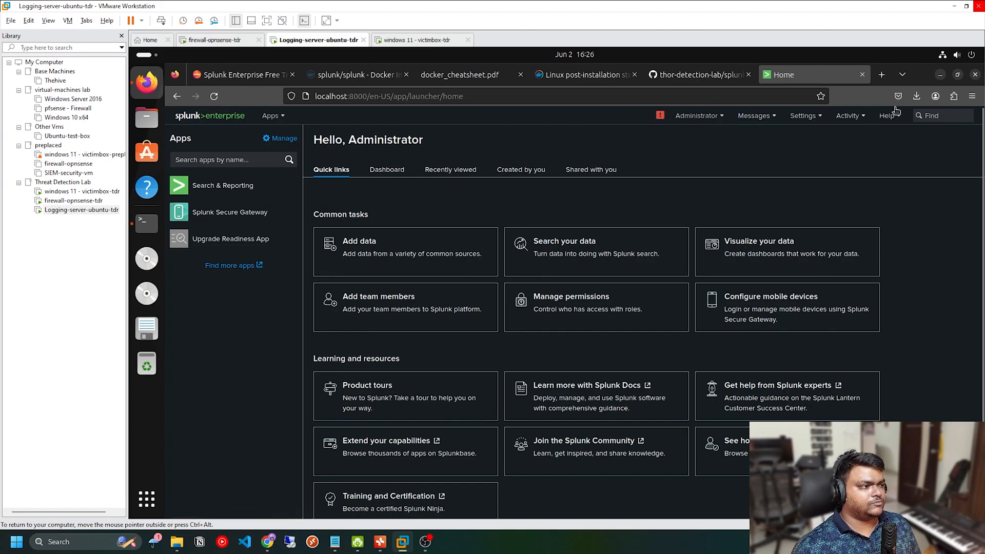
Step: Open the Licensing page in the Splunk settings and examine the trial license's expiration and licensed daily volume
left_click(803, 116)
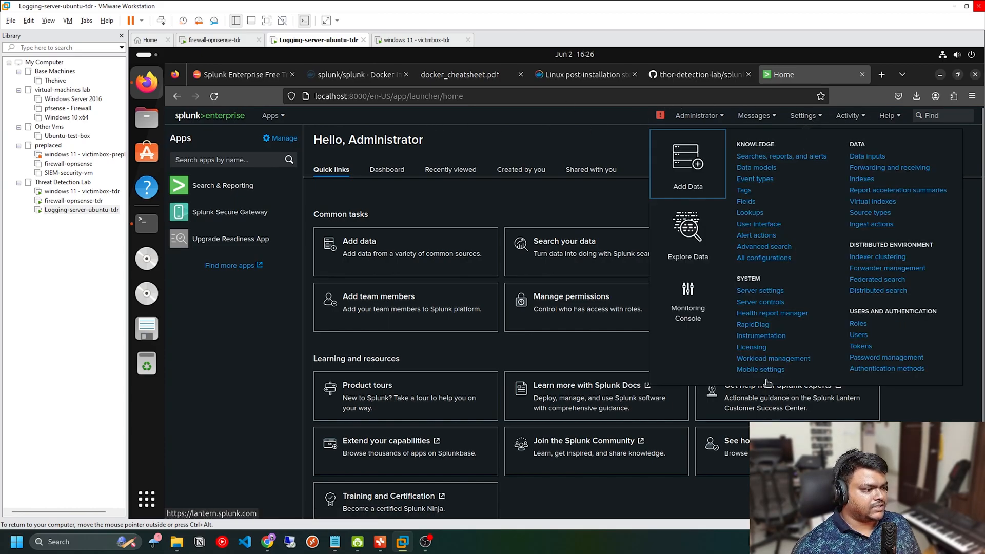
left_click(760, 347)
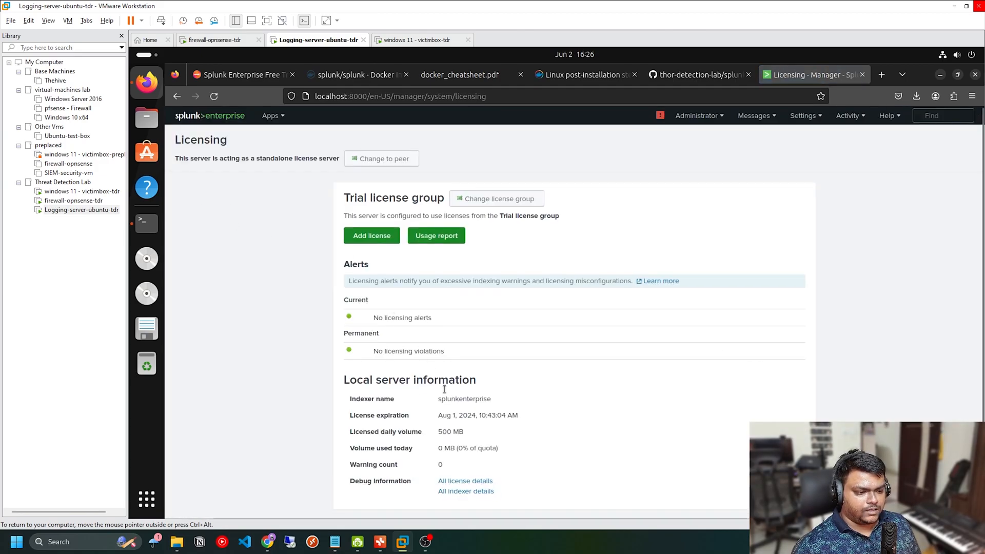
scroll(439, 407, "down", 1)
double_click(450, 424)
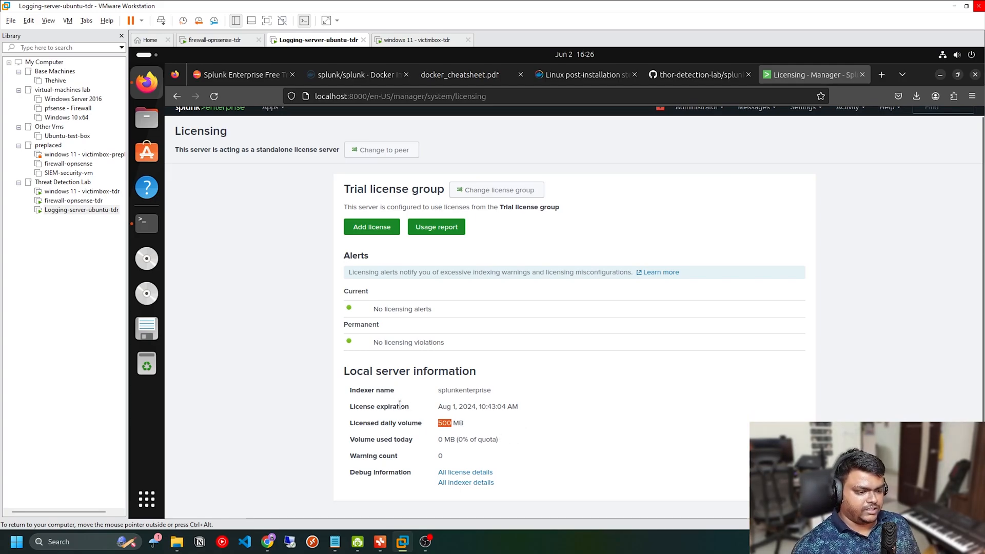
left_click(494, 429)
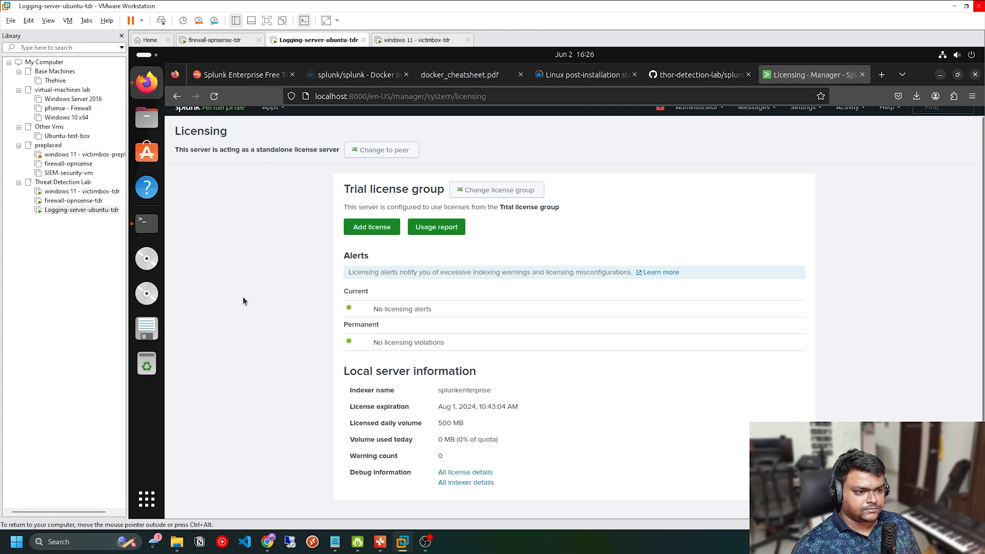
scroll(518, 486, "up", 1)
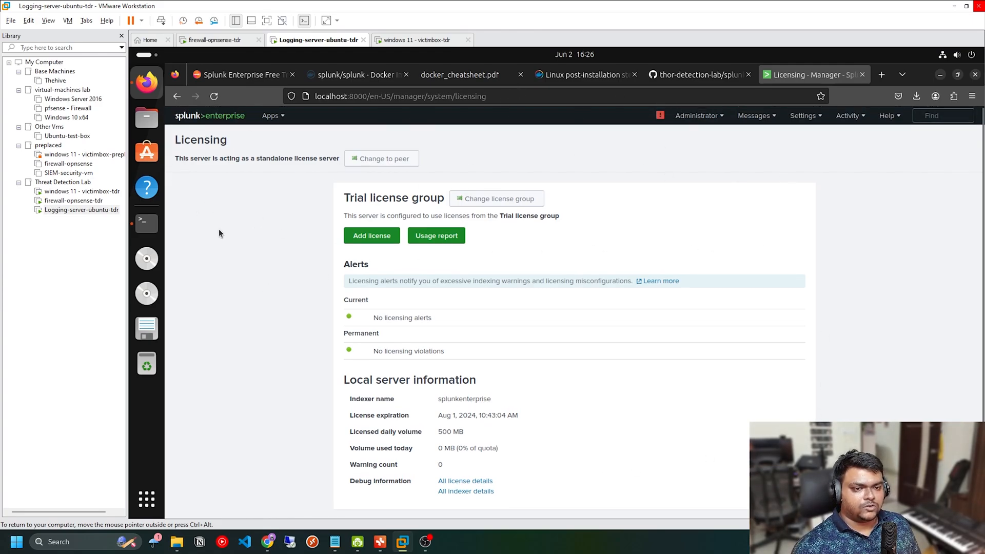
Step: Switch to the Threat Detection Lab mind map, review the Splunk path from Sysmon through Splunk Universal Forwarder to Splunk Platform, and return to VMware
left_click(380, 541)
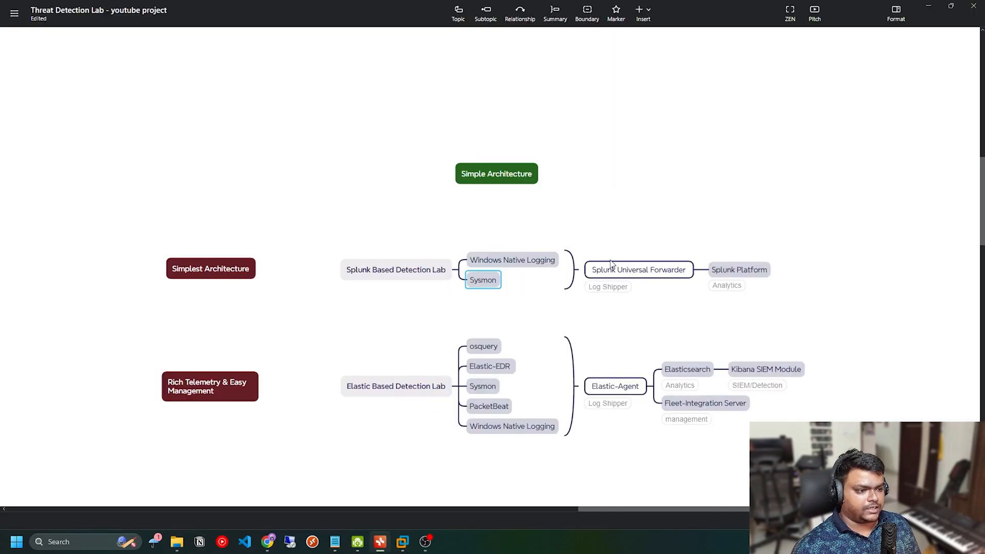
left_click(608, 325)
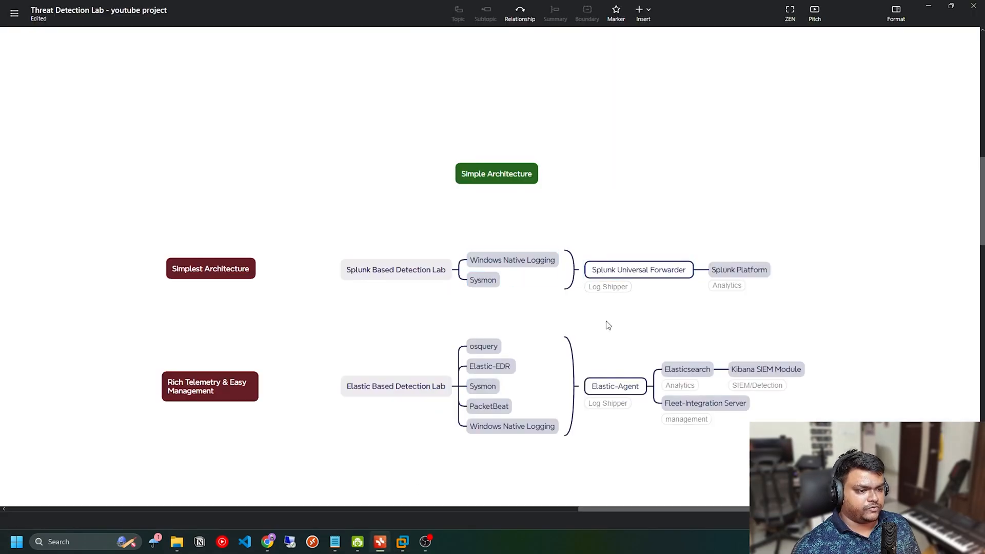
left_click(491, 285)
left_click(754, 279)
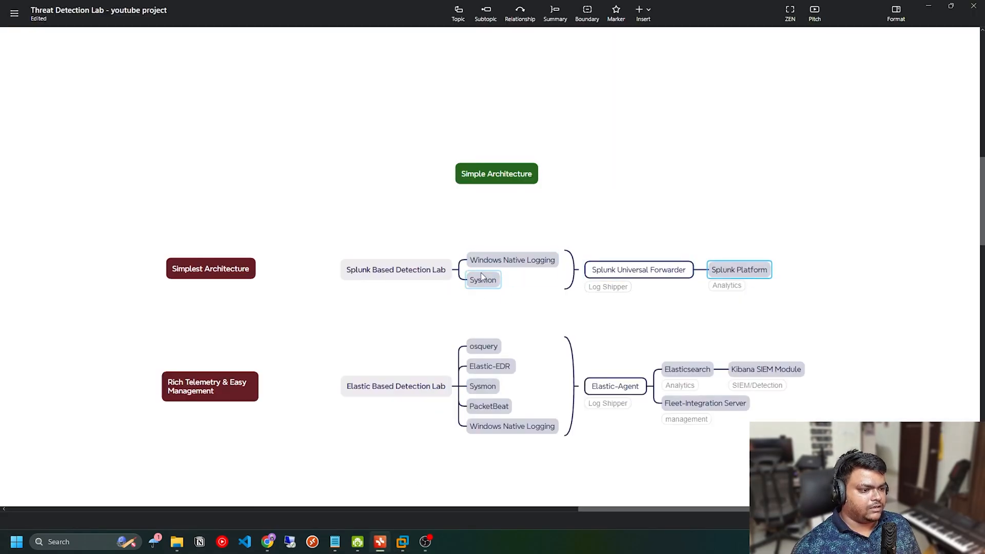
left_click(626, 277)
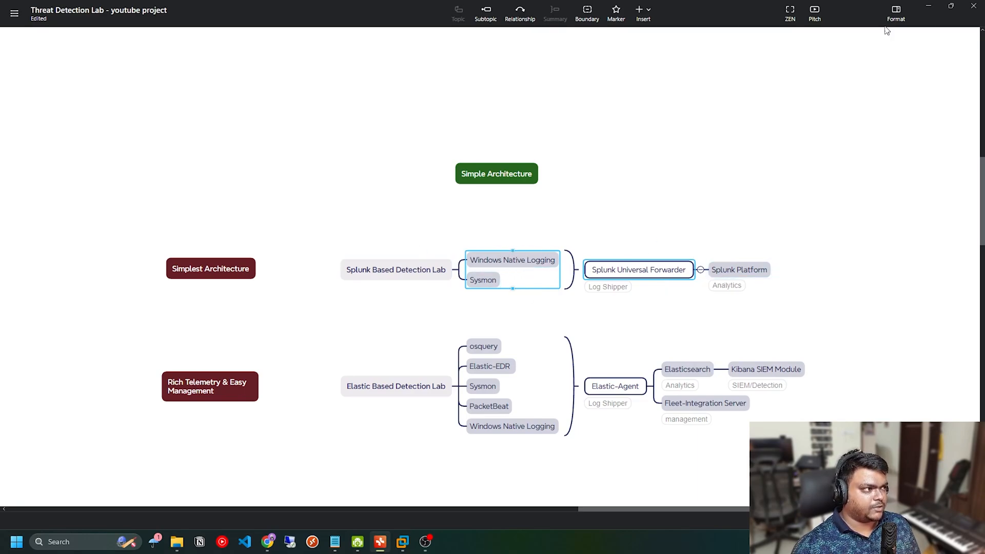
left_click(928, 10)
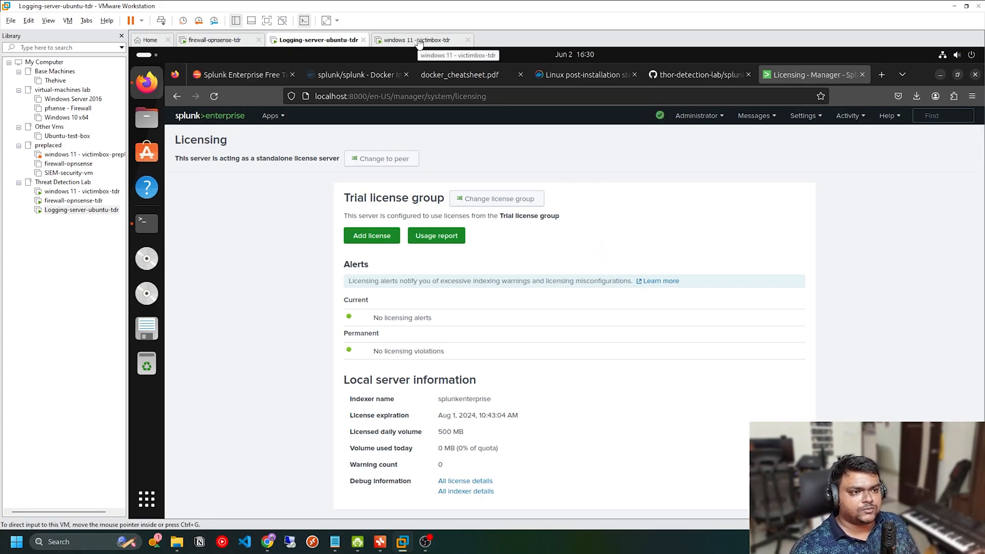
Step: Switch to the windows 11 - victimbox-tdr VM, search the web for splunk in Edge, and open the Trials & Downloads result
left_click(404, 41)
left_click(473, 196)
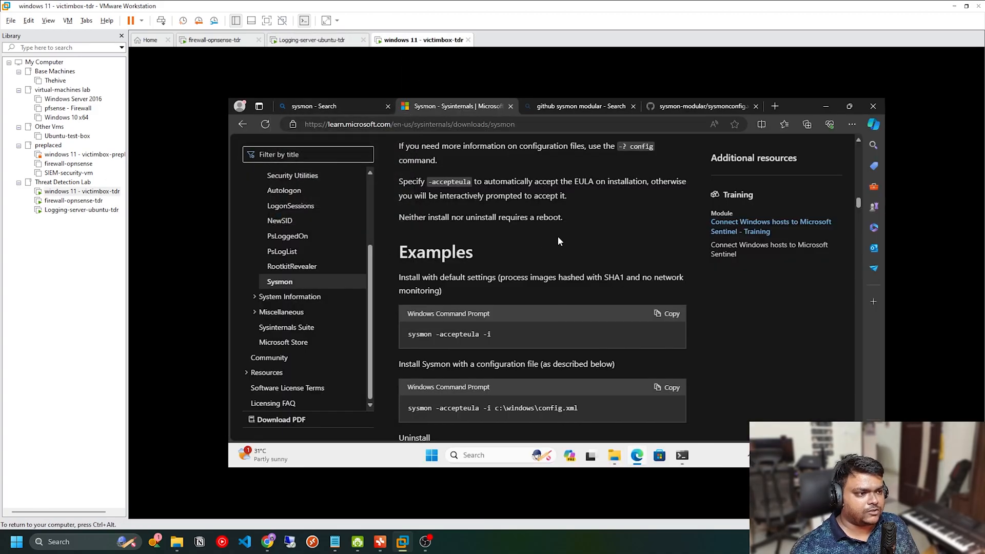
left_click(683, 107)
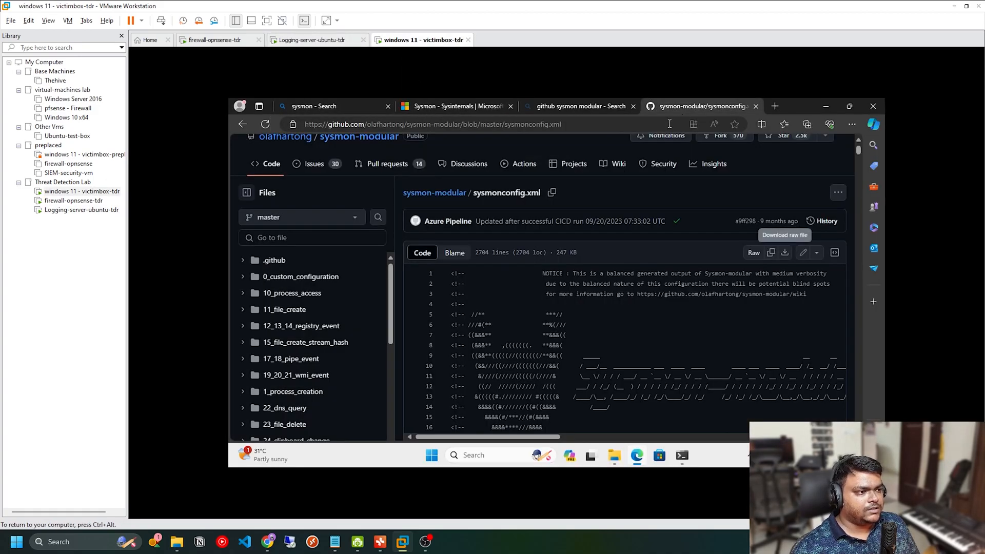
left_click(669, 123)
type("splunk")
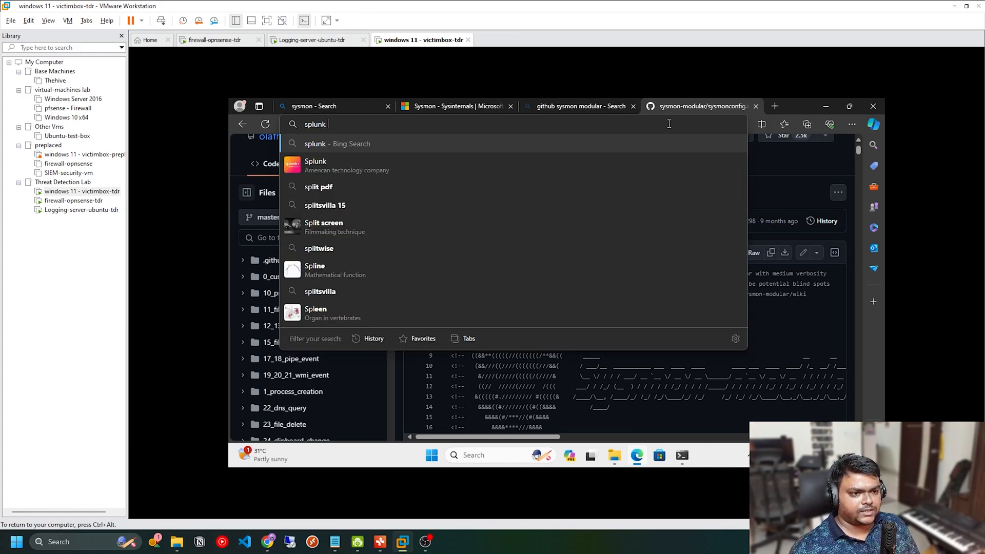
key("Return")
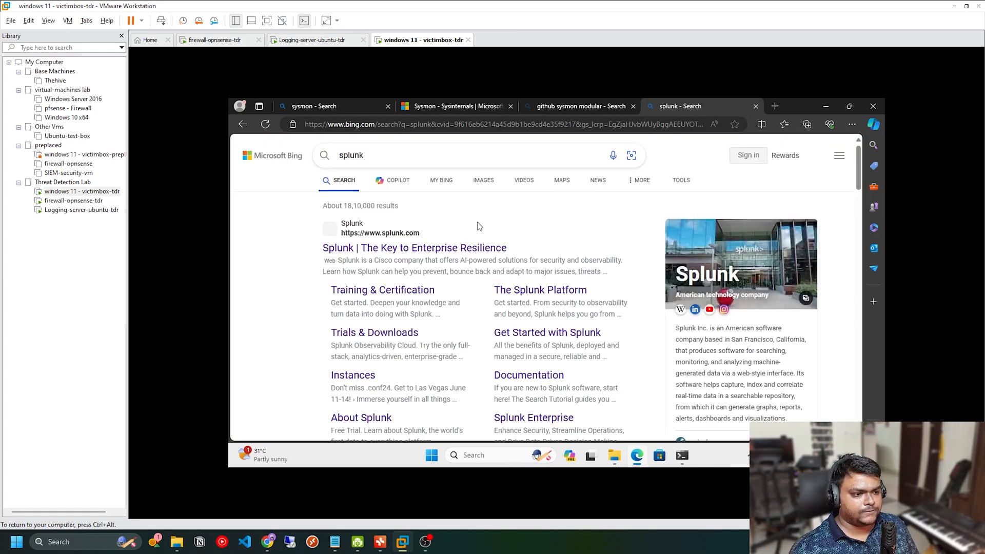
left_click(391, 333)
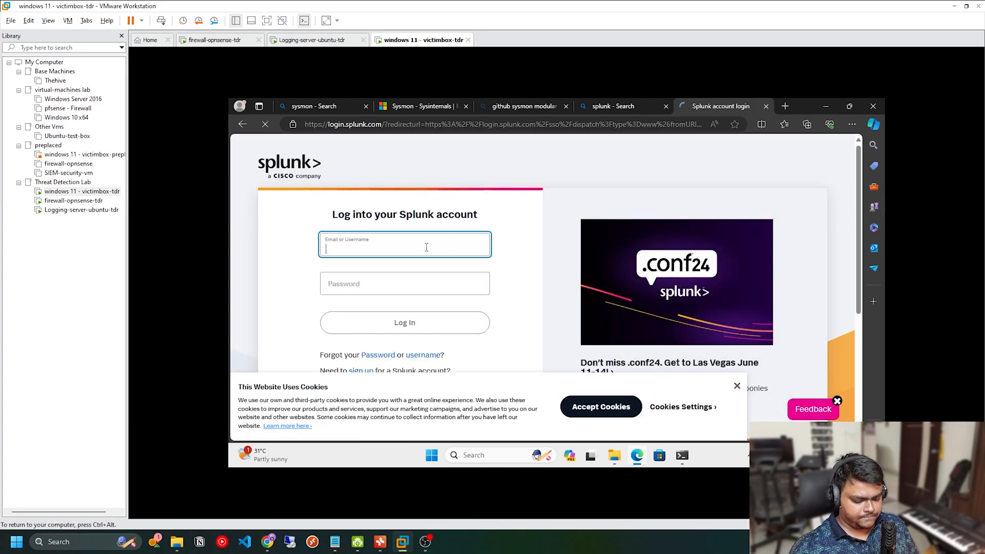
Step: Log into the Splunk account with the account username and password, closing the cookie notice and declining to save the password
key("Tab")
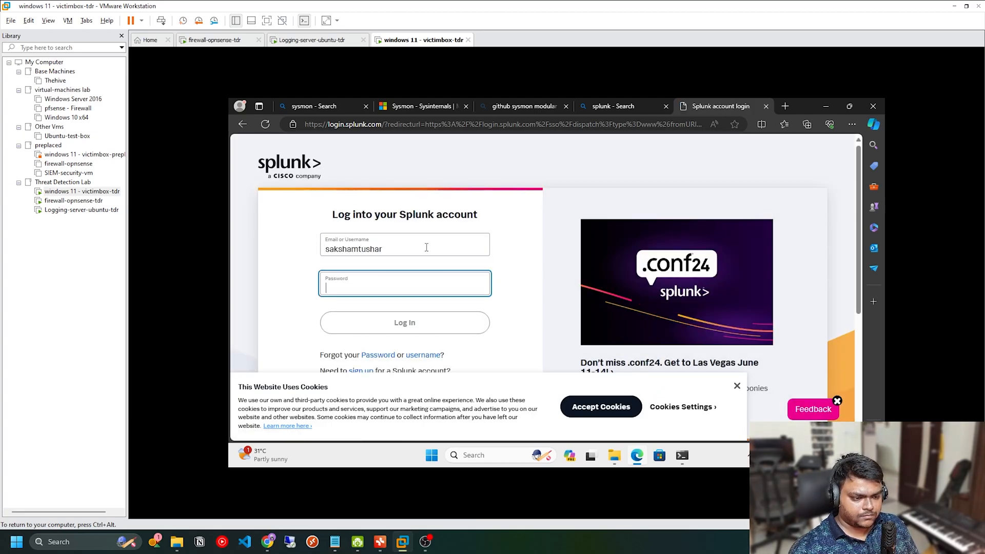
type("****")
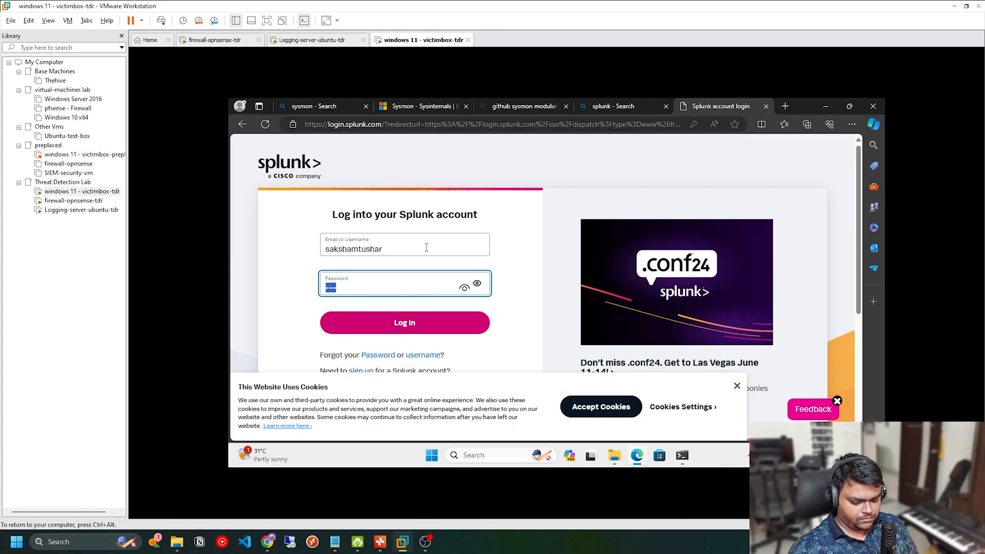
type("*")
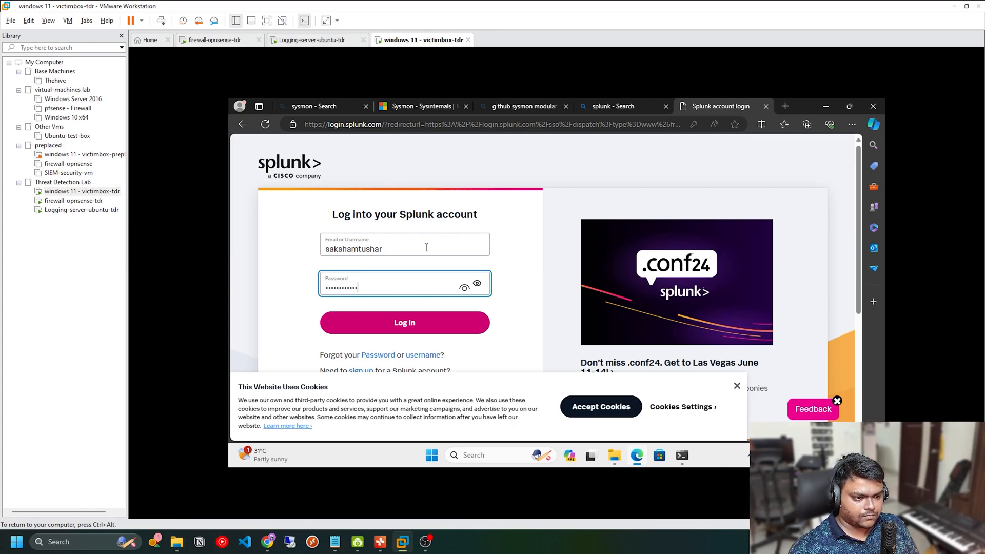
key("Return")
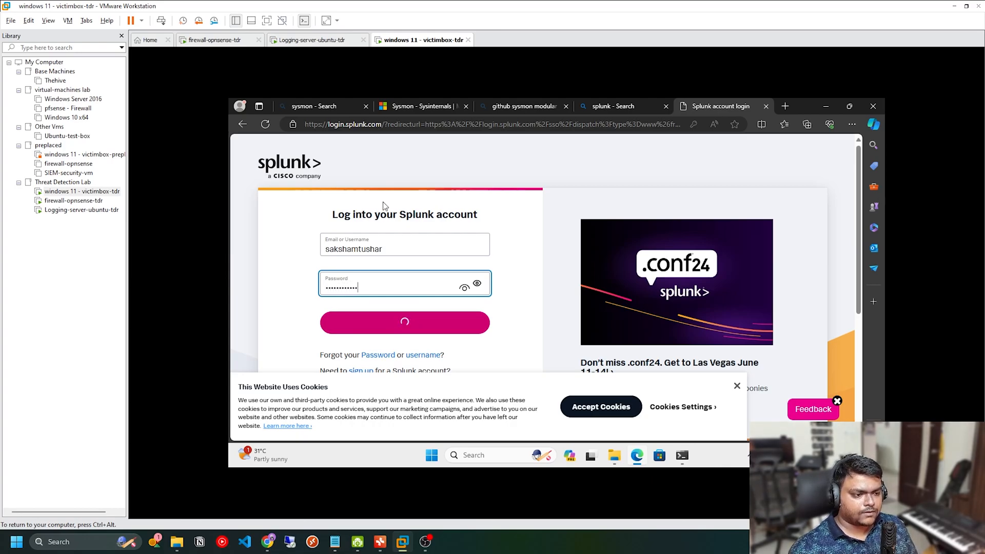
left_click(738, 386)
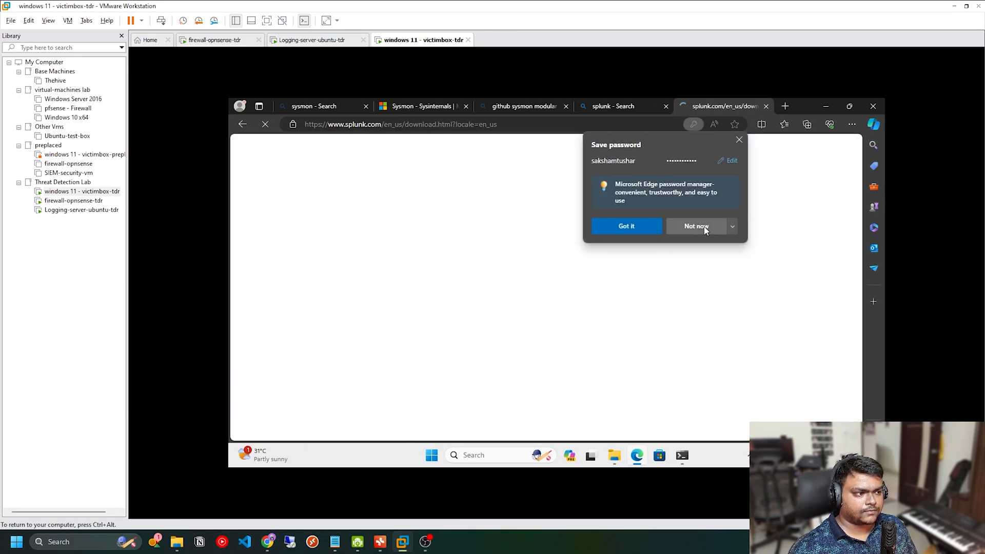
left_click(699, 230)
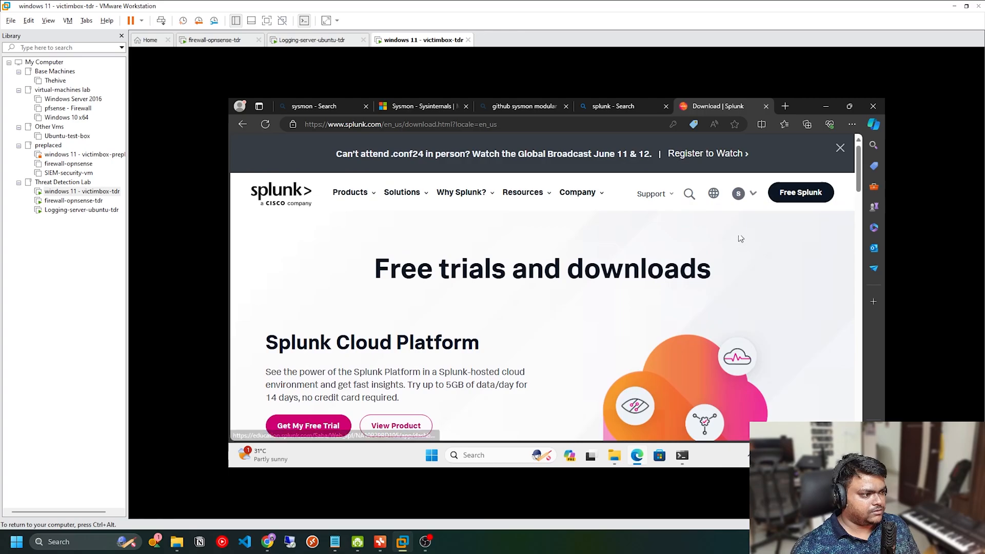
Step: Go to My Dashboard in the Splunk account and open the Splunk Universal Forwarder download page
mouse_move(750, 199)
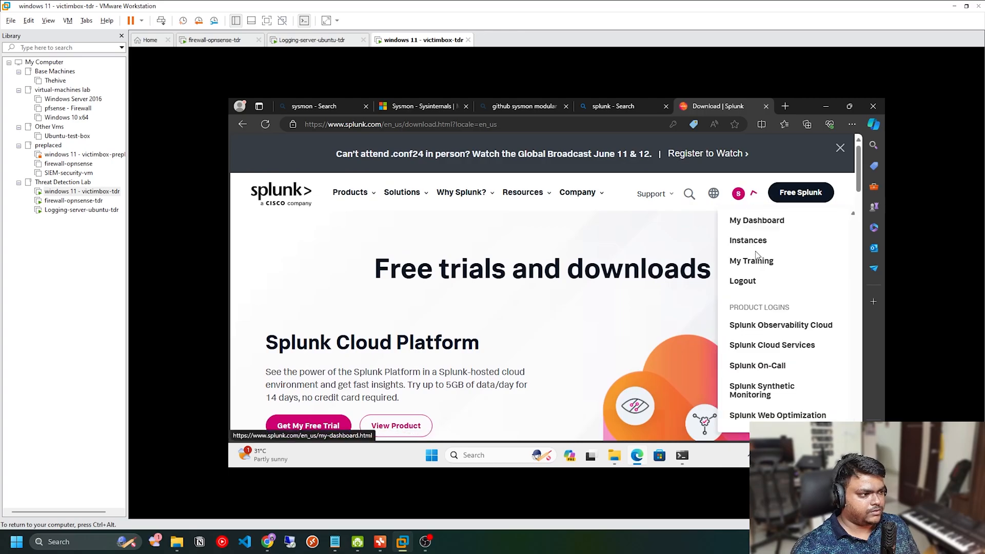
left_click(757, 222)
scroll(515, 315, "down", 5)
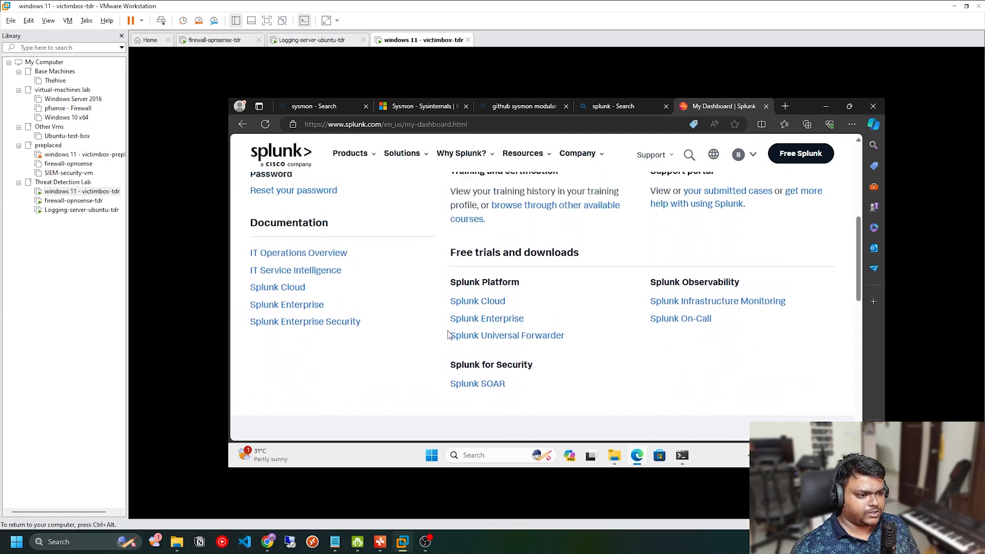
left_click(505, 337)
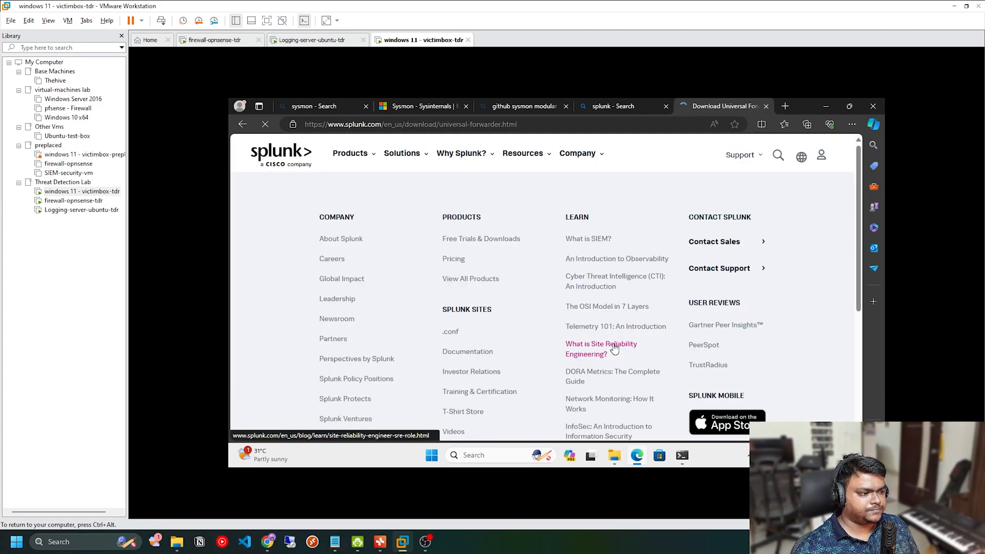
Step: Download the 64-bit Windows .msi package of Splunk Universal Forwarder 9.2.1 for Windows 10 and Windows 11
scroll(419, 354, "down", 2)
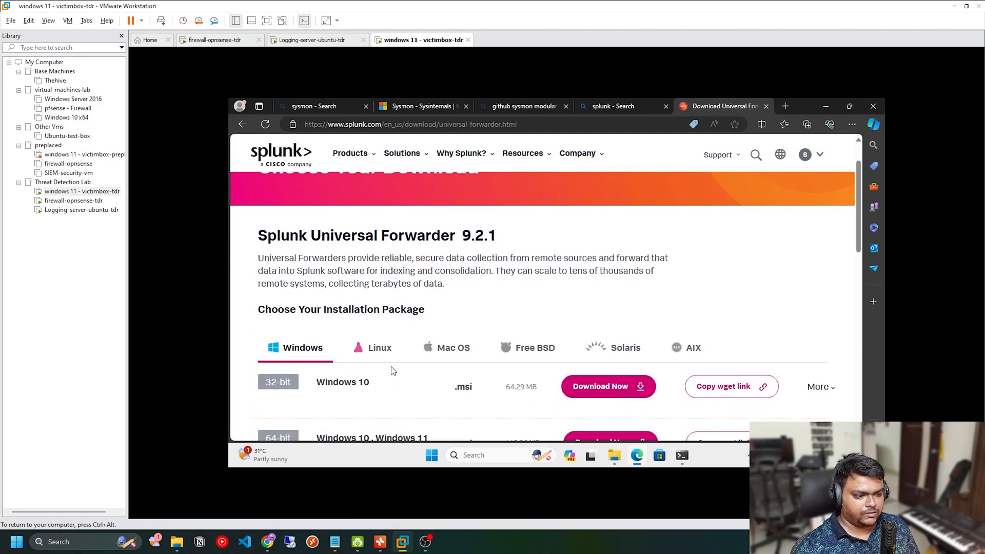
scroll(359, 370, "down", 2)
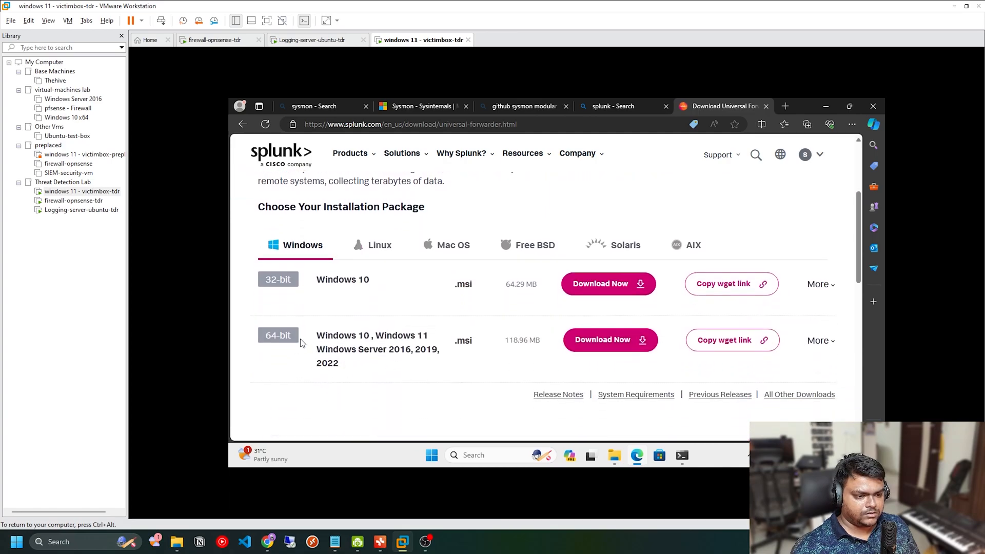
left_click_drag(272, 337, 358, 340)
left_click(440, 350)
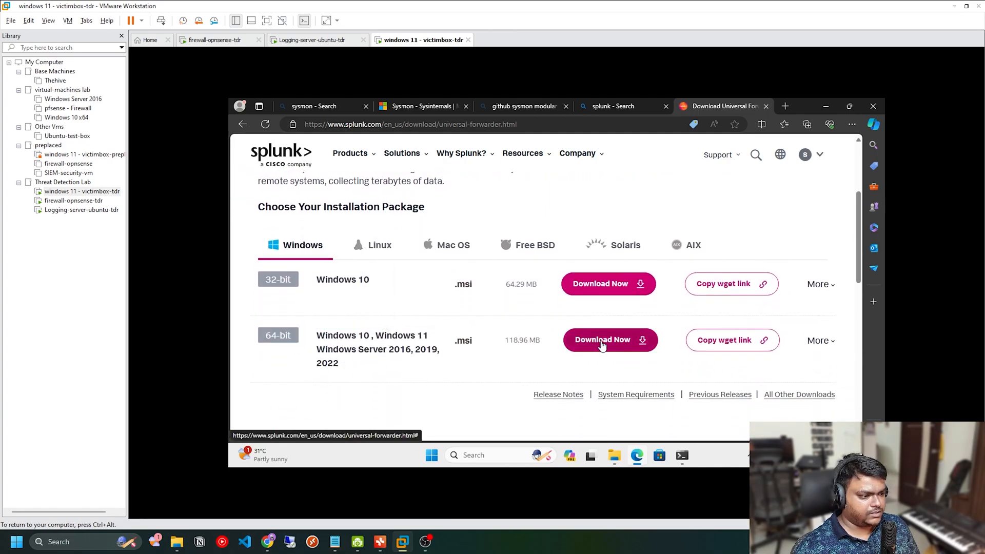
left_click(714, 291)
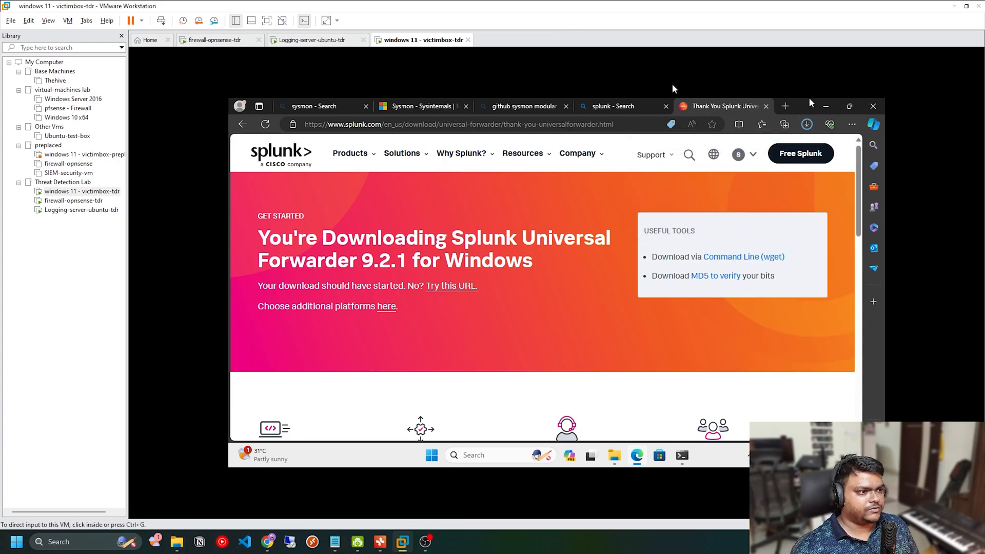
Step: Switch to File Explorer, go to the Downloads folder, and launch the splunkforwarder-9.2.1 x64 installer
left_click(616, 453)
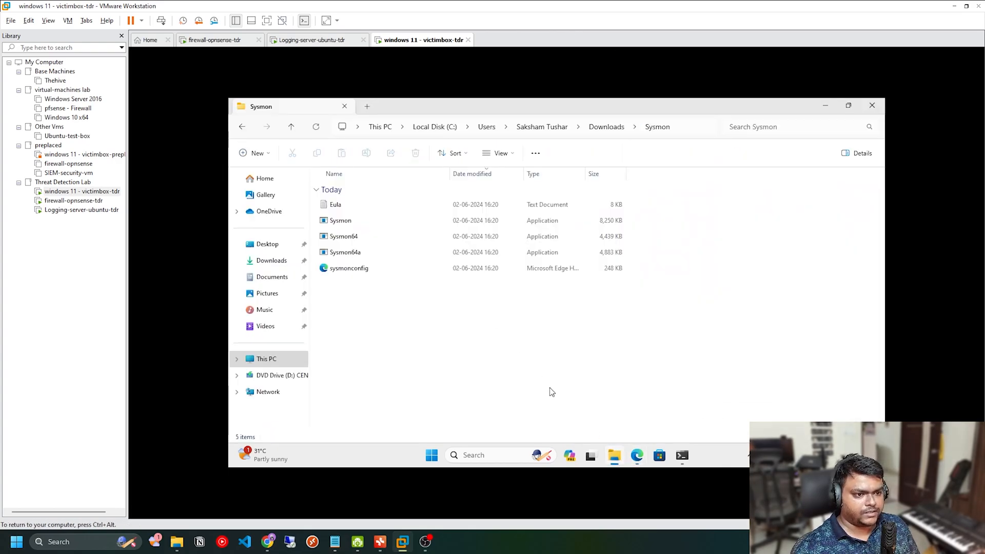
left_click(595, 128)
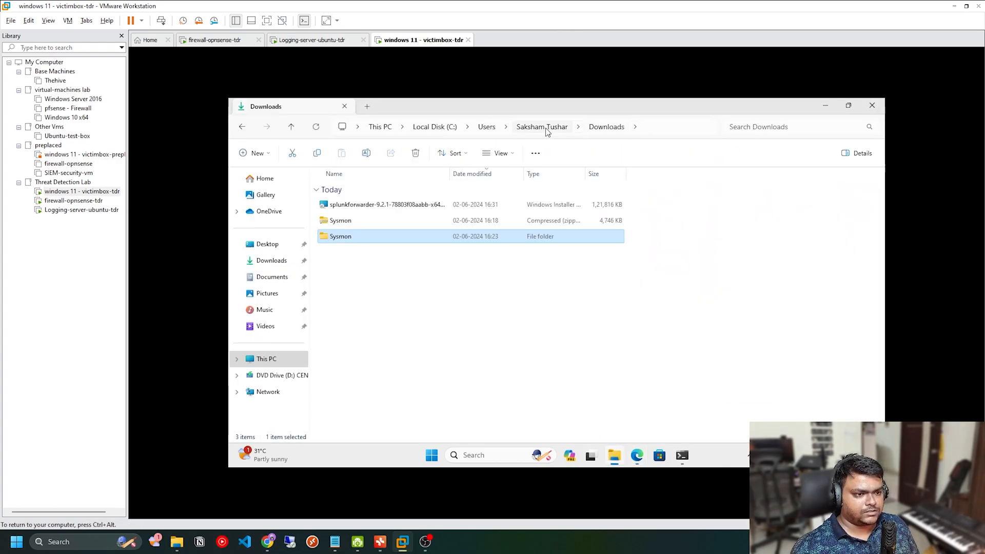
right_click(355, 204)
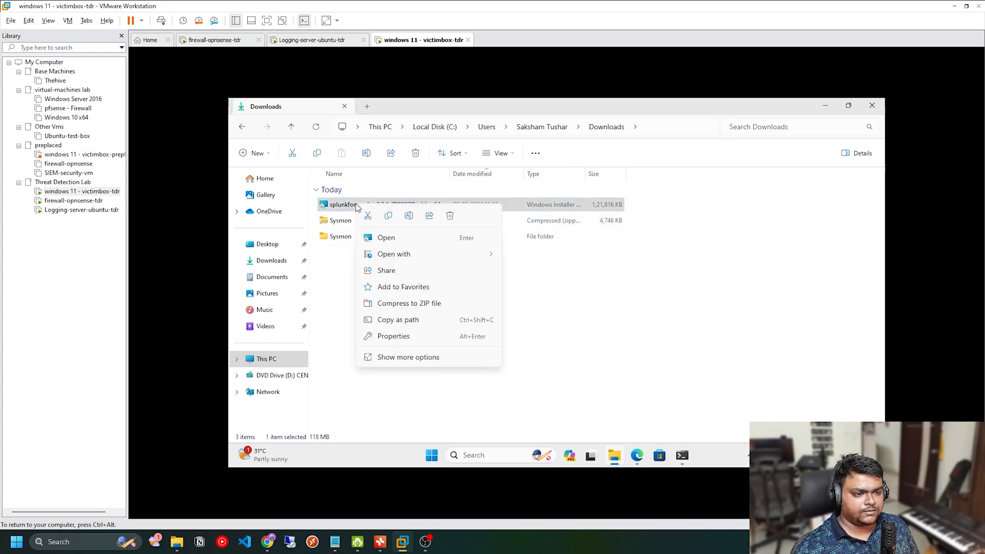
left_click(418, 239)
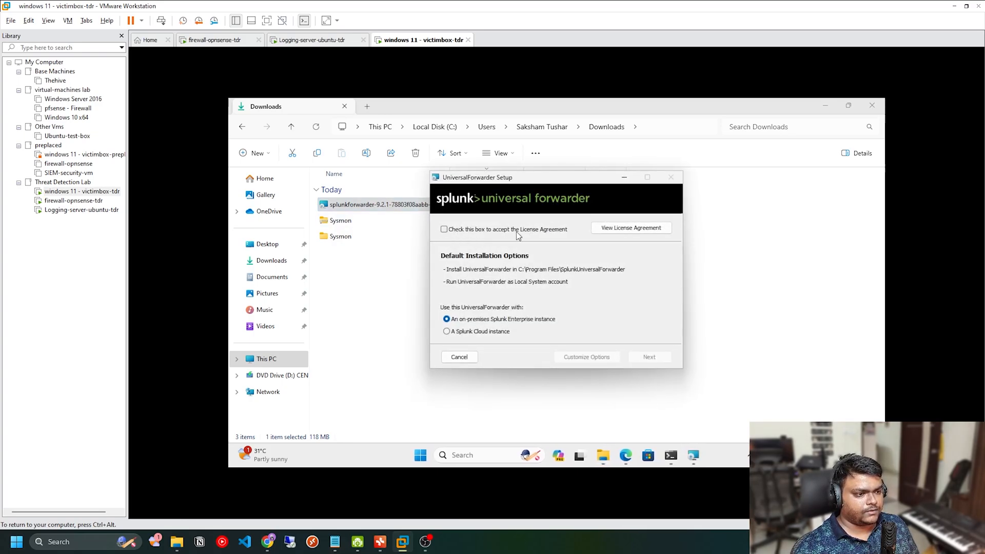
Step: Accept the license agreement and customize the installation, keeping C:\Program Files\SplunkUniversalForwarder\ as the install folder
left_click(450, 231)
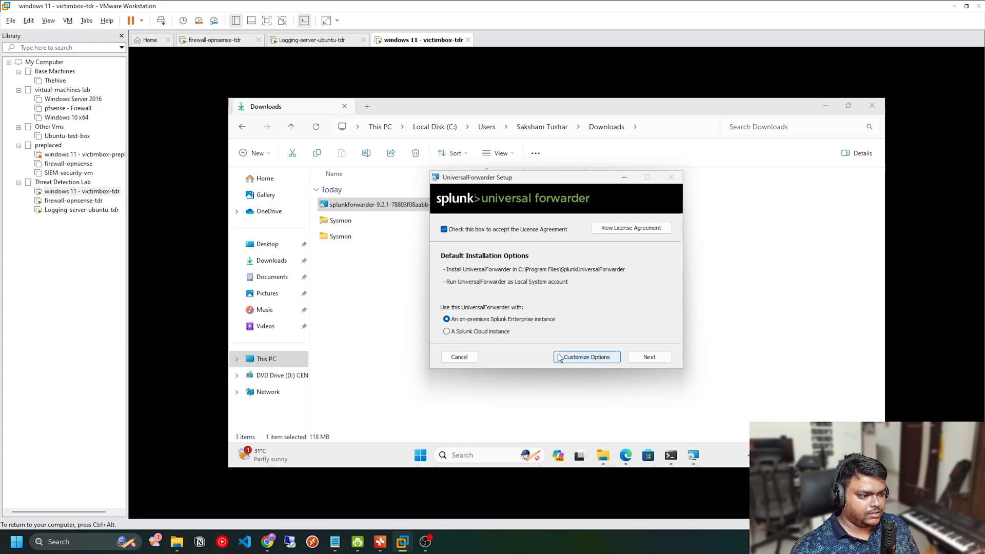
left_click(588, 357)
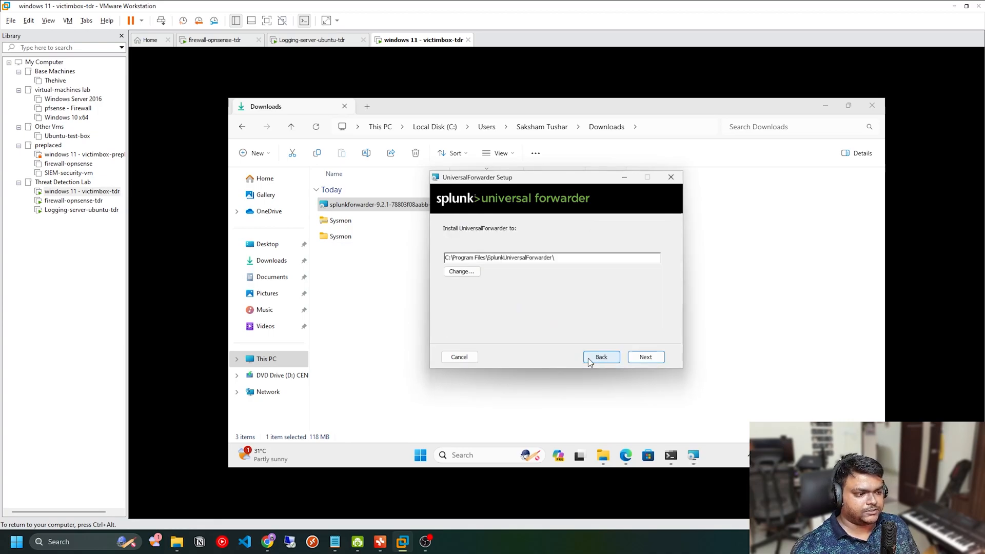
left_click(646, 357)
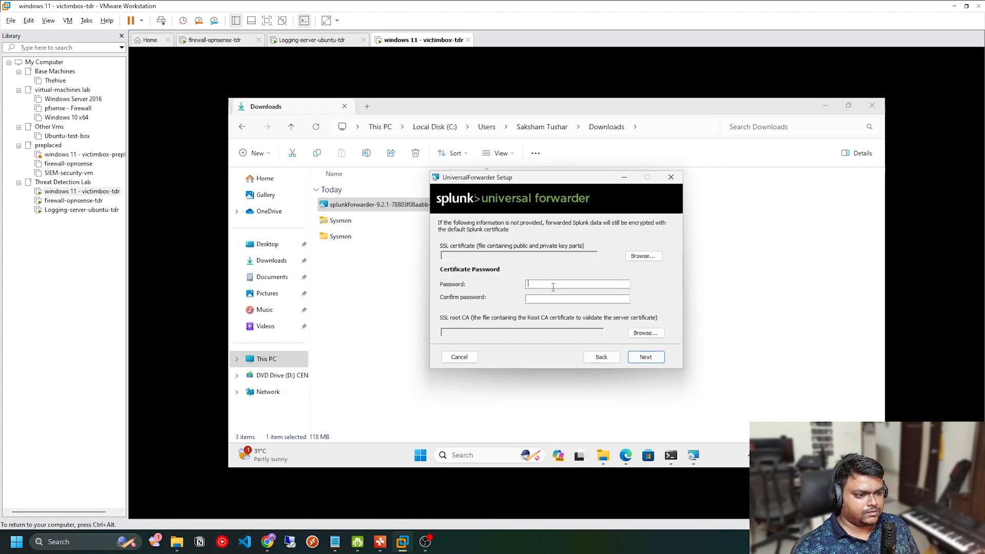
Step: Leave the SSL certificate settings blank and choose Local System as the account the forwarder is installed under
left_click(553, 286)
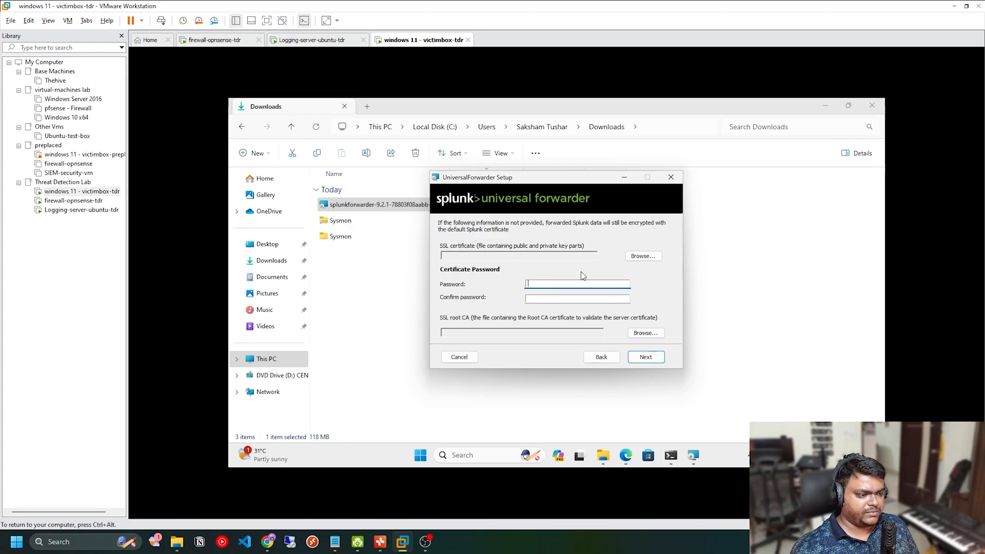
left_click(647, 358)
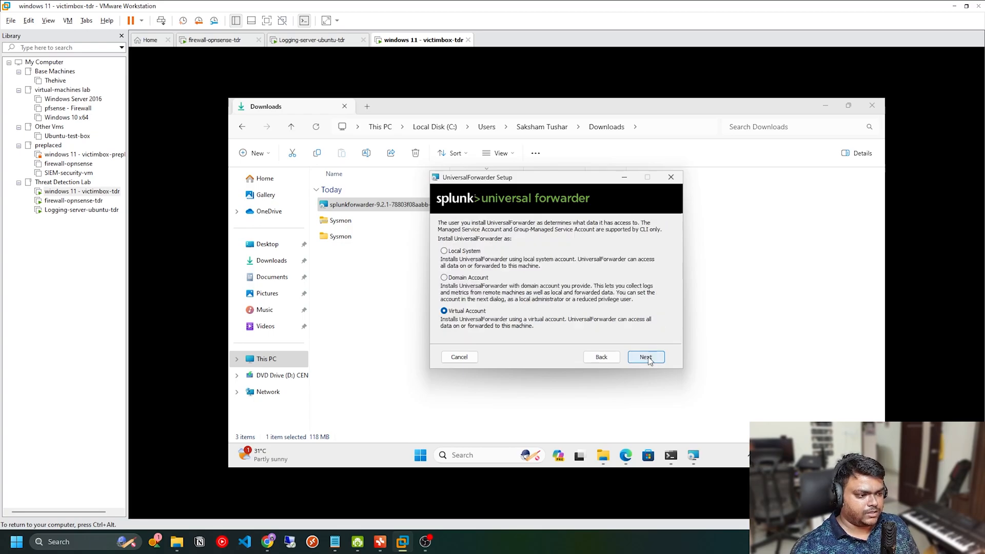
left_click(457, 252)
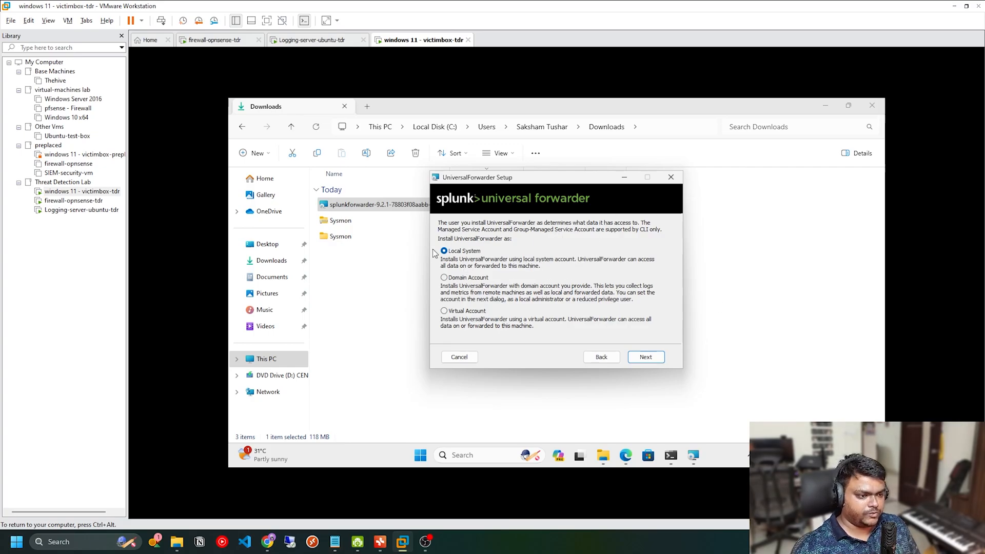
left_click(646, 357)
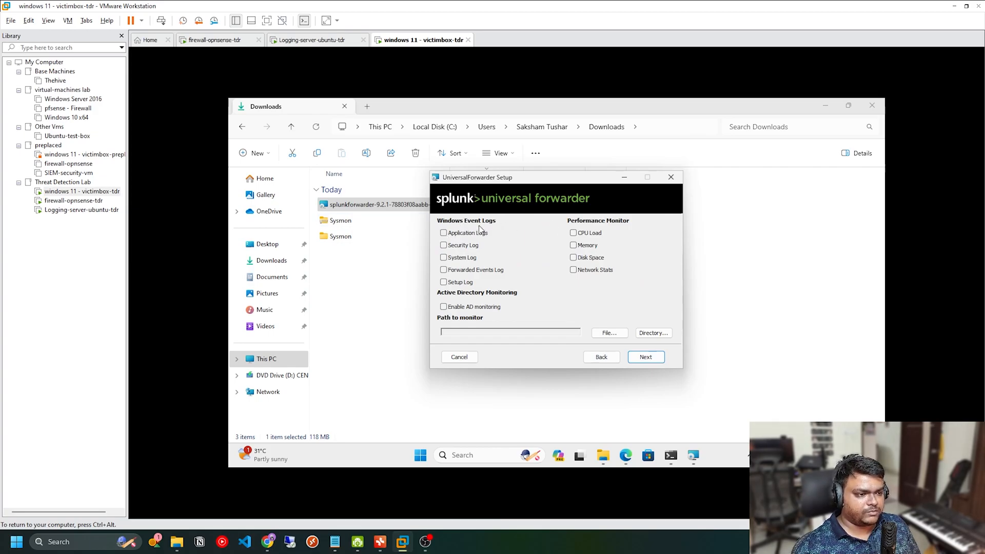
Step: Enable the Application, Security, System, Forwarded Events and Setup event logs, and create the admin account with a generated random password
left_click(443, 233)
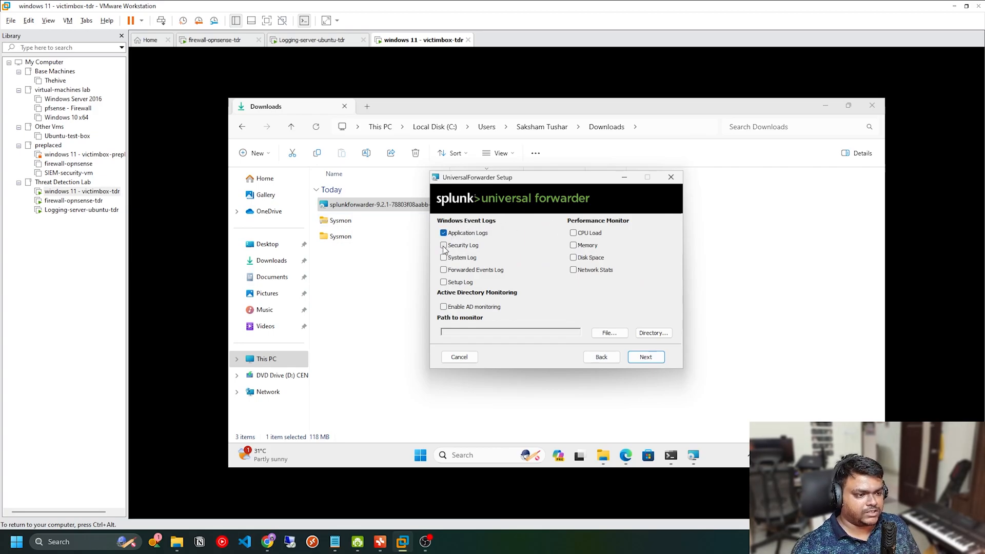
left_click(444, 246)
left_click(444, 258)
left_click(444, 270)
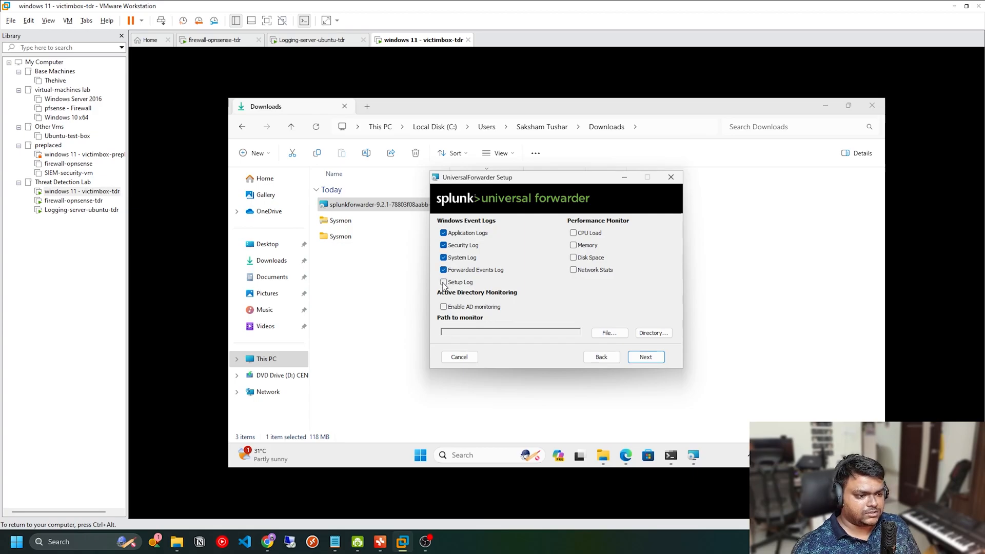
left_click(444, 282)
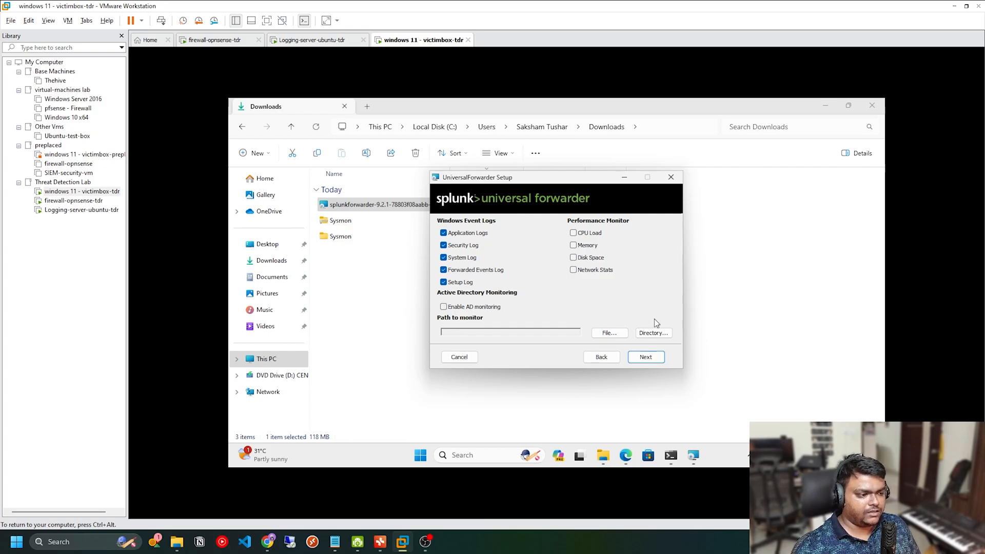
left_click(646, 358)
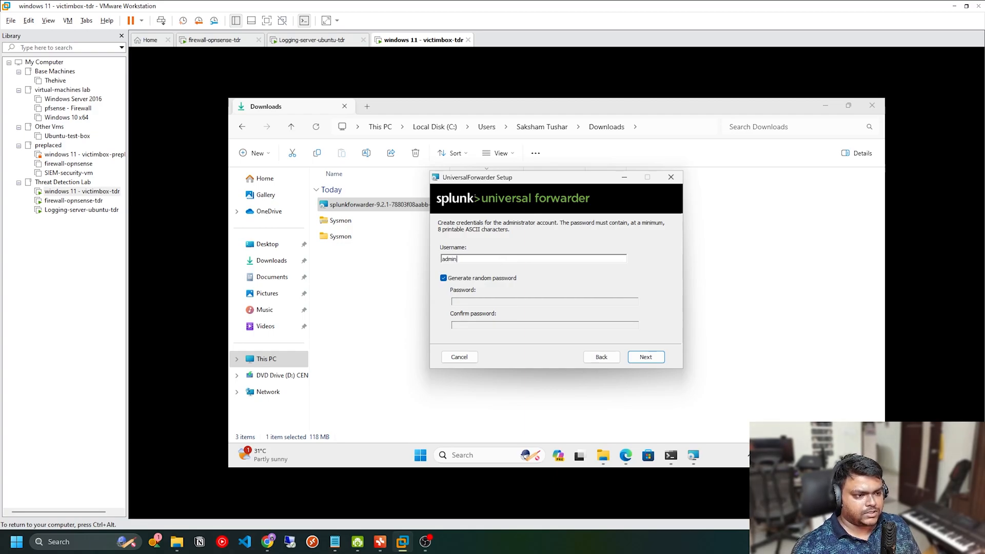
left_click(649, 358)
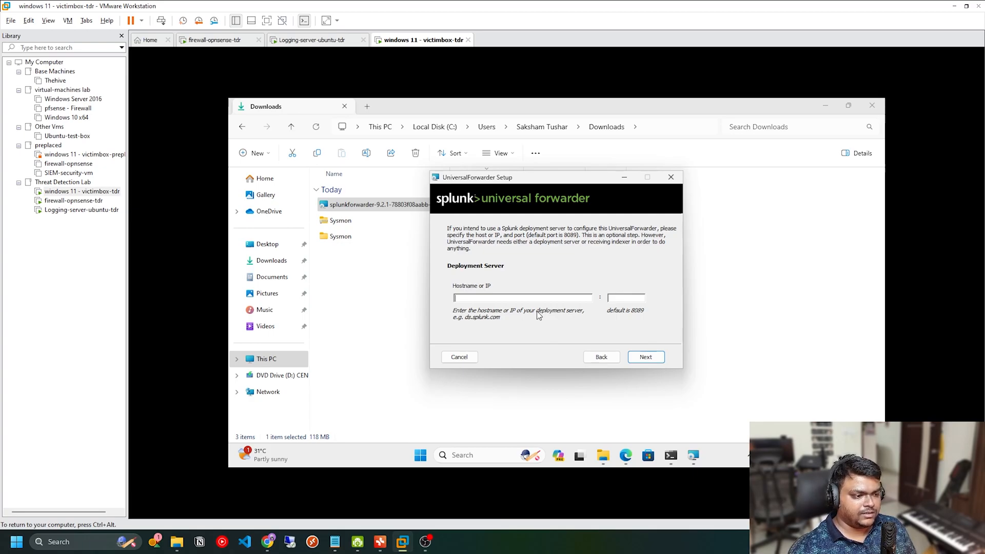
Step: Start the deployment server address with 192.168. and look up the Ubuntu logging server's IP using ifconfig | grep inet
type("192.168.")
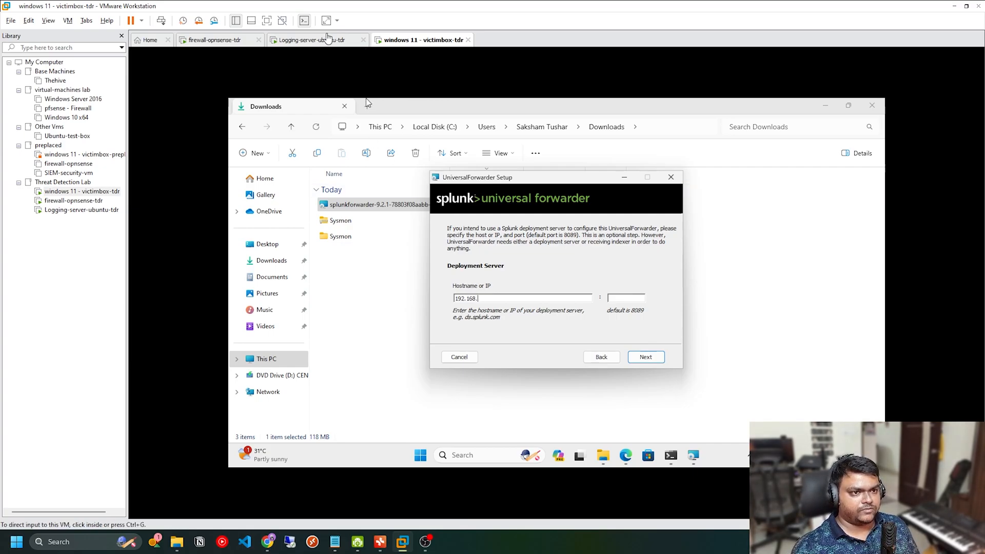
left_click(328, 39)
left_click(139, 228)
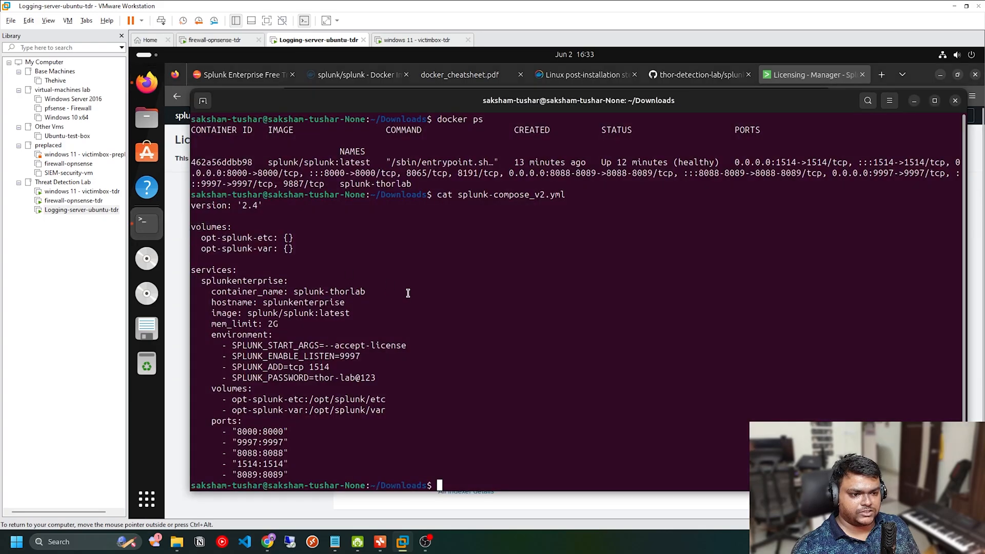
type("ifc")
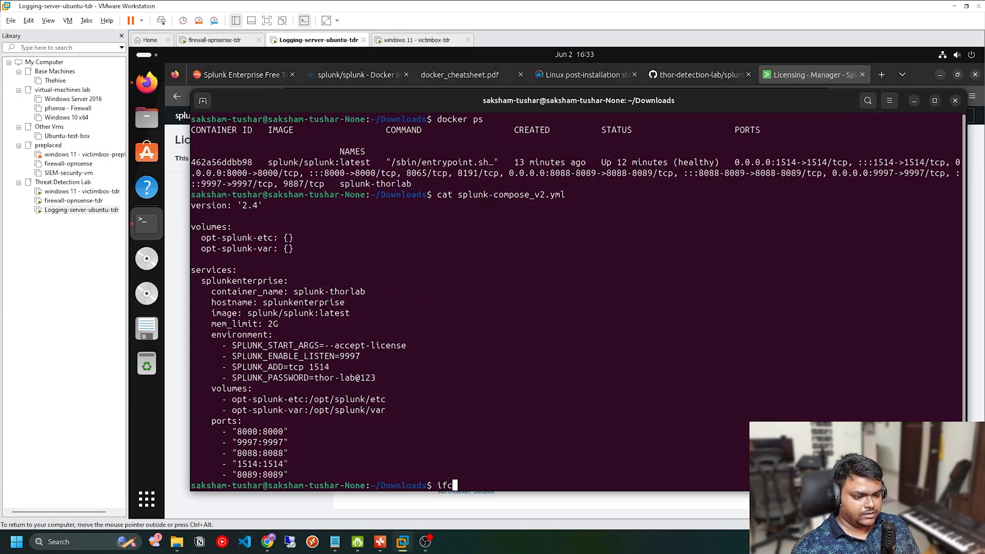
type("onfig | grep inet")
key("Return")
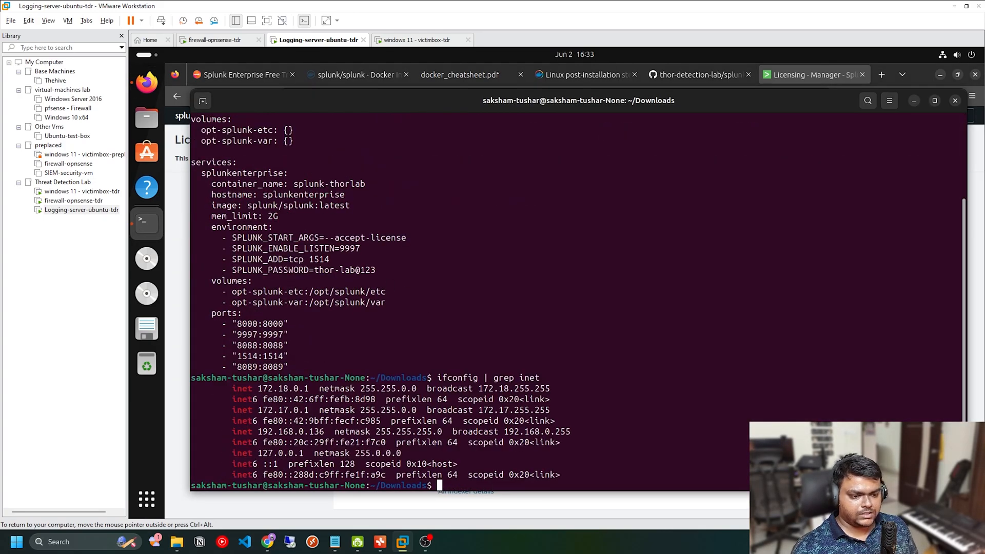
double_click(291, 432)
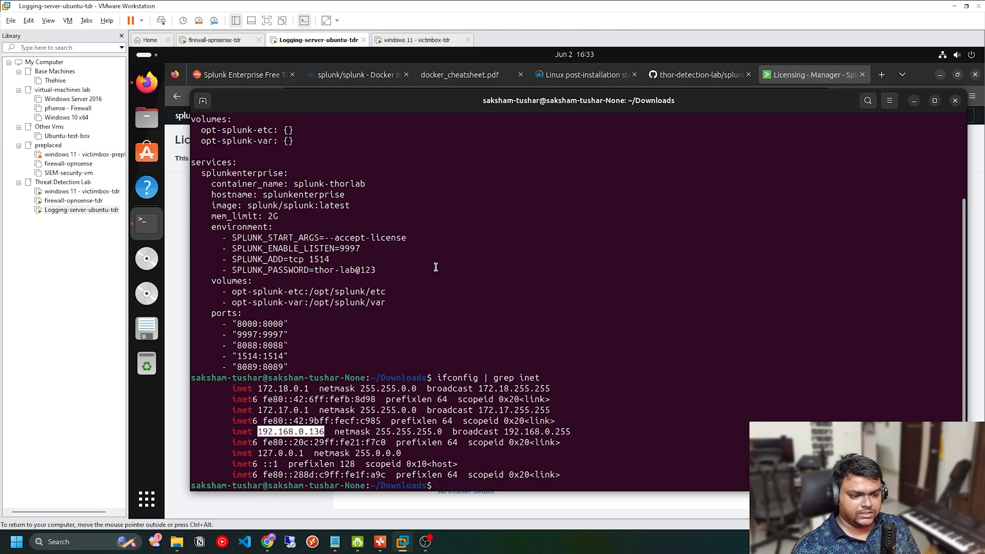
Step: Back in the Windows 11 machine, set the deployment server to 192.168.0.136 port 8089 and the receiving indexer to 192.168.0.136 port 9997
left_click(410, 40)
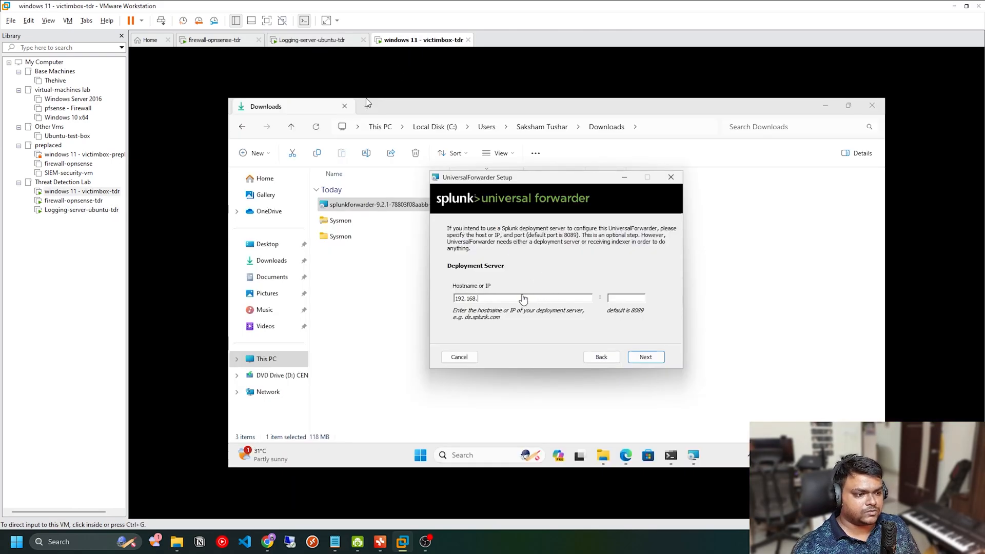
left_click(524, 300)
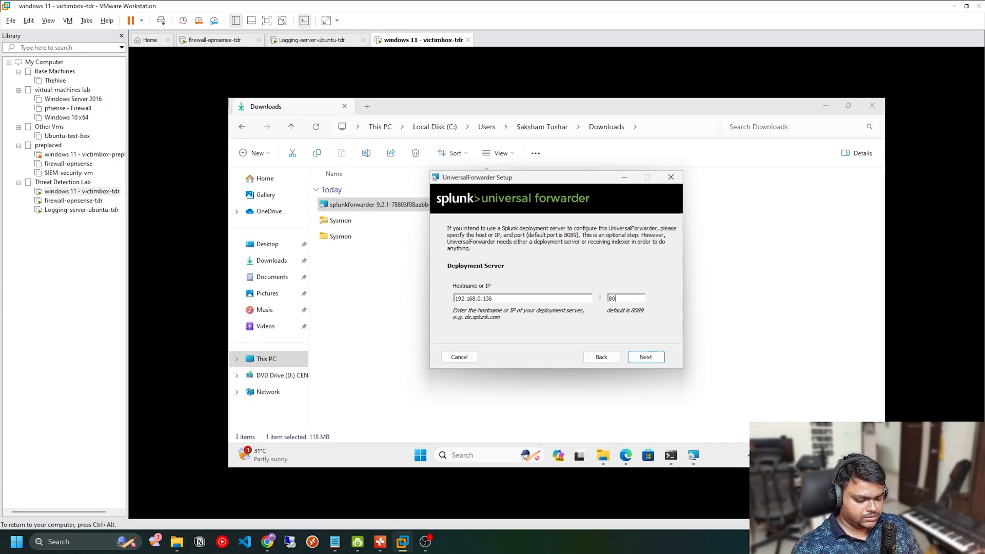
left_click(649, 355)
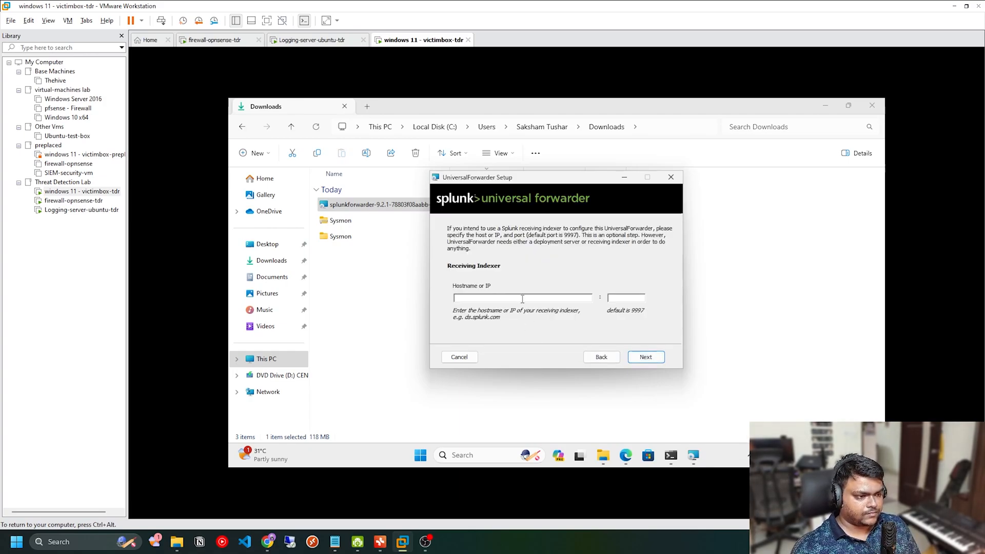
type("192.168.0.136")
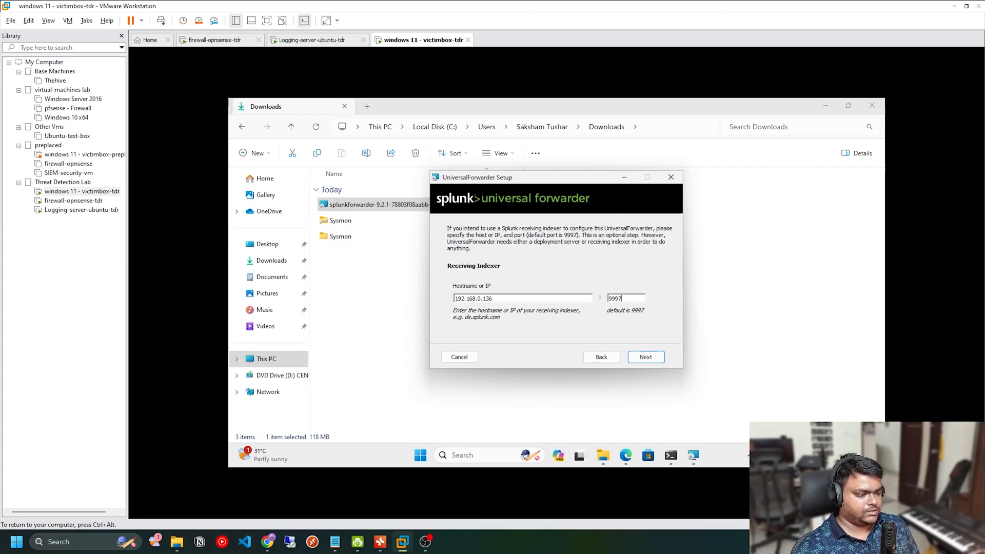
left_click(656, 359)
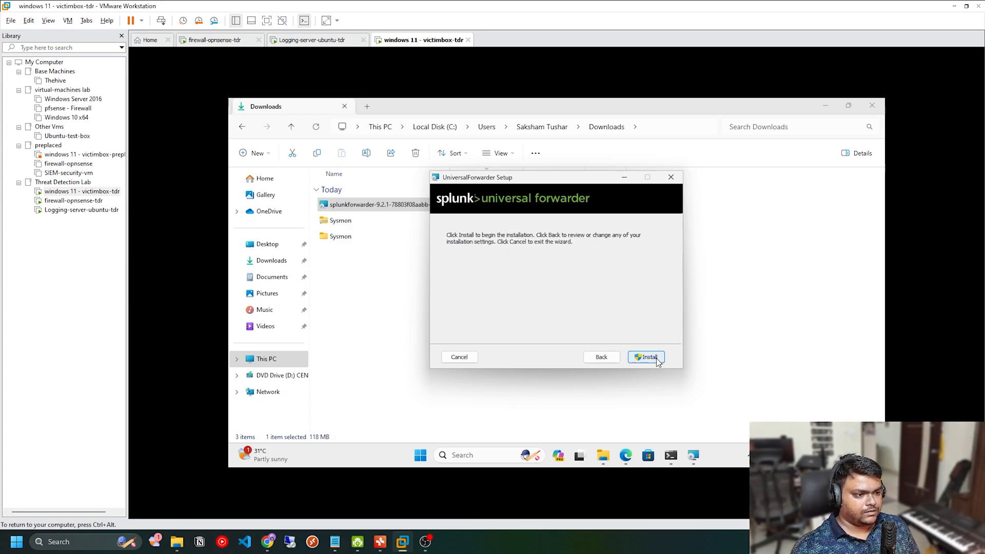
Step: Install the Universal Forwarder with the chosen settings, allow the elevation request, and finish the setup wizard
left_click(651, 357)
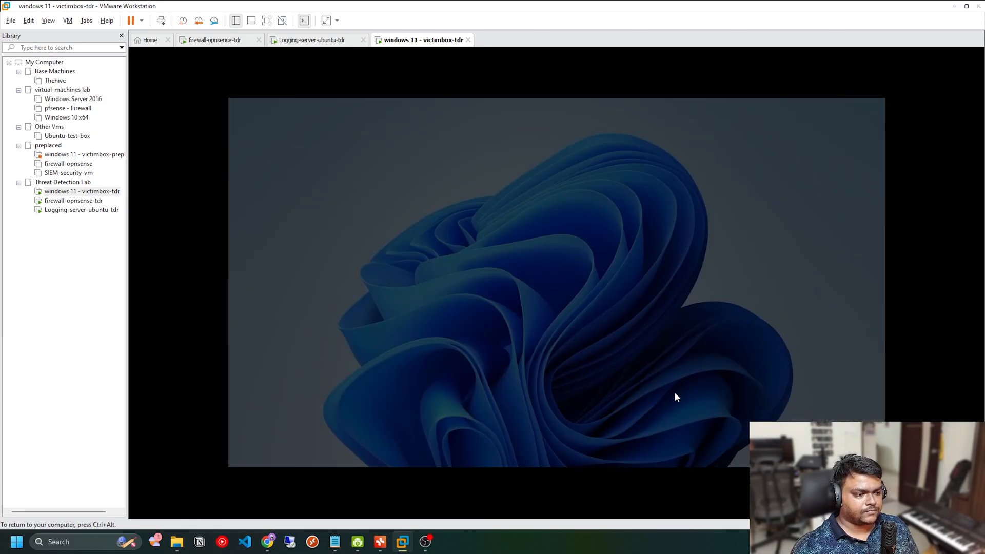
left_click(531, 366)
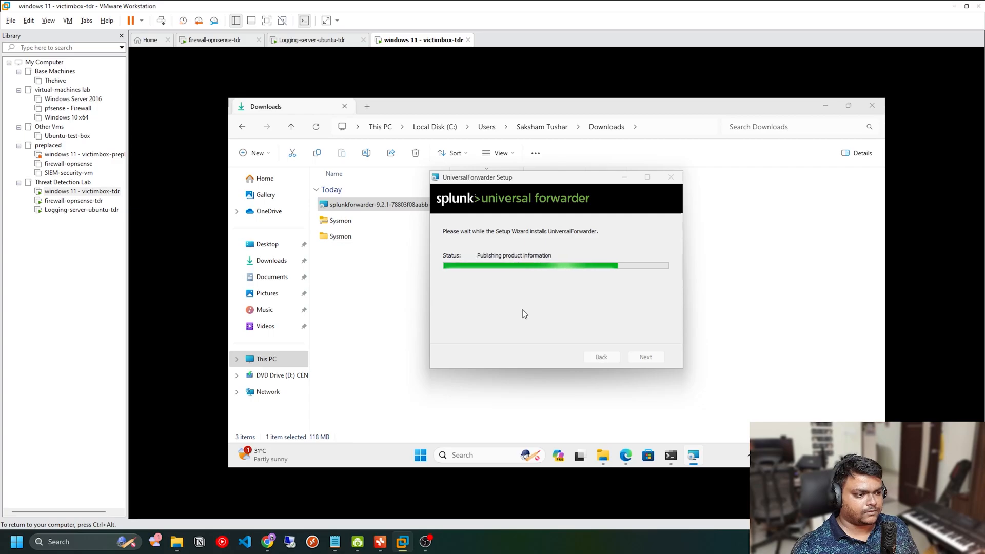
left_click(646, 356)
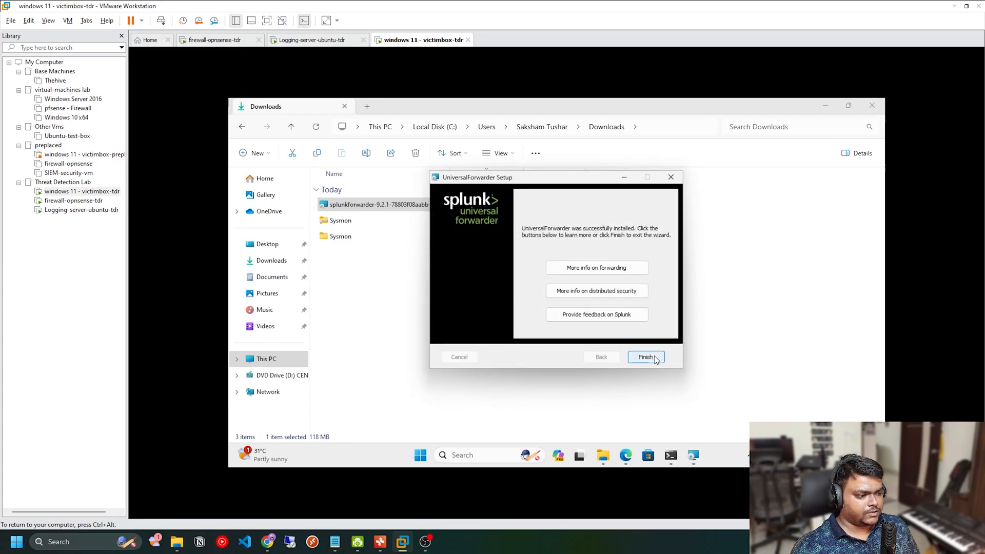
left_click(688, 415)
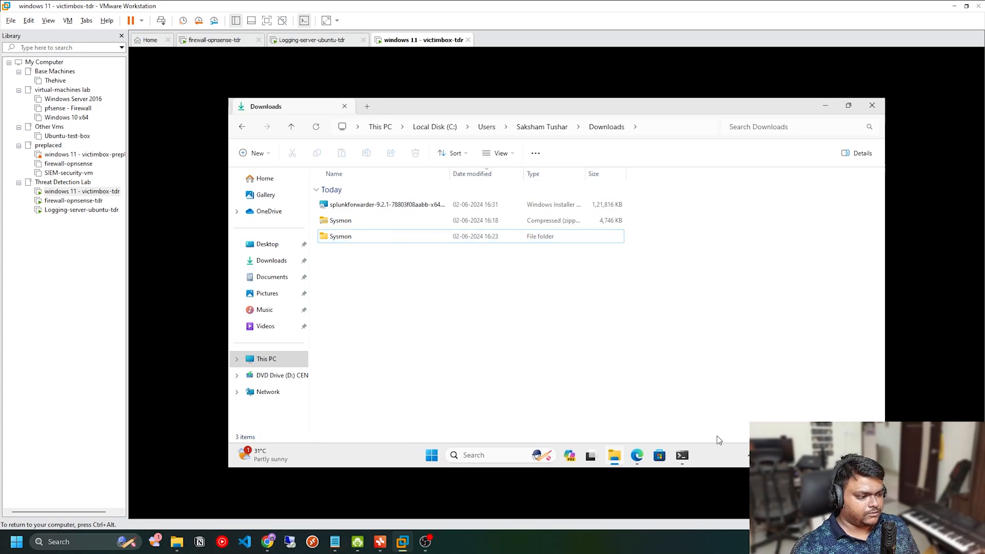
Step: Open Task Manager, search its services for splunk to check the status of SplunkForwarder, and minimize the window
right_click(728, 449)
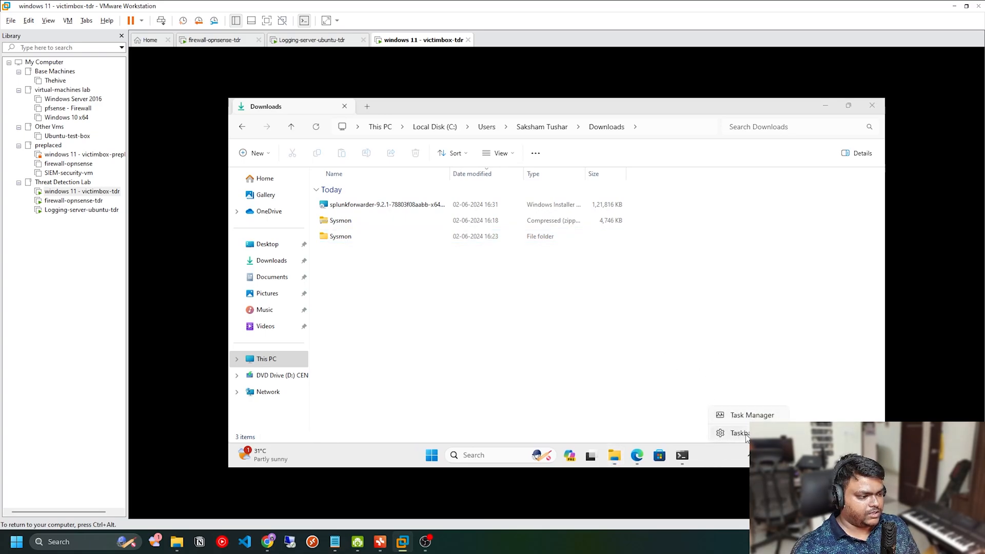
left_click(734, 415)
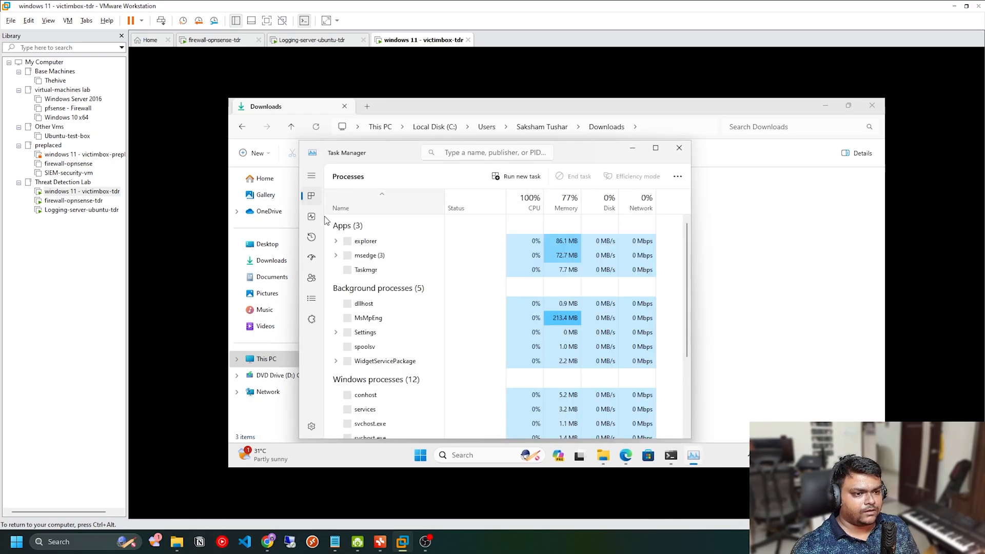
left_click(312, 176)
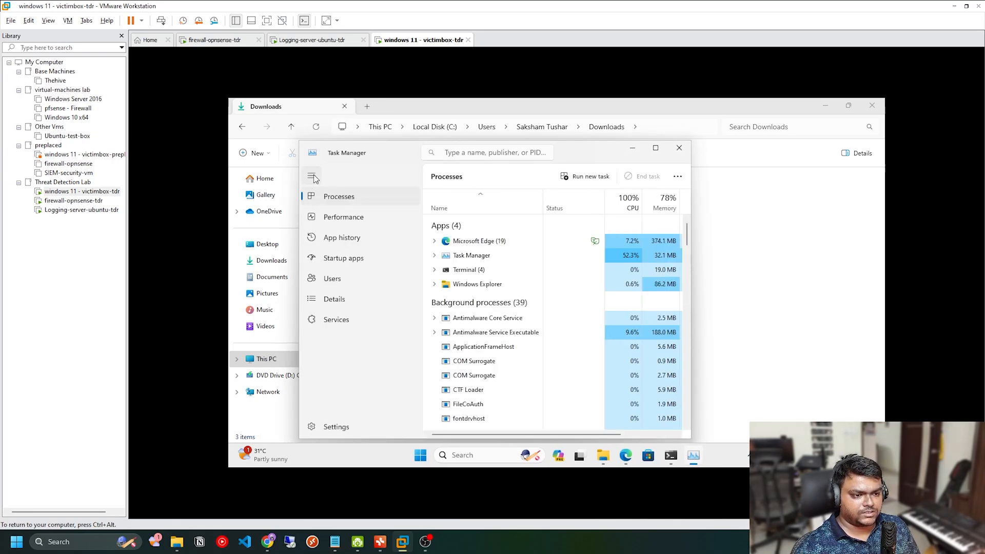
left_click(337, 319)
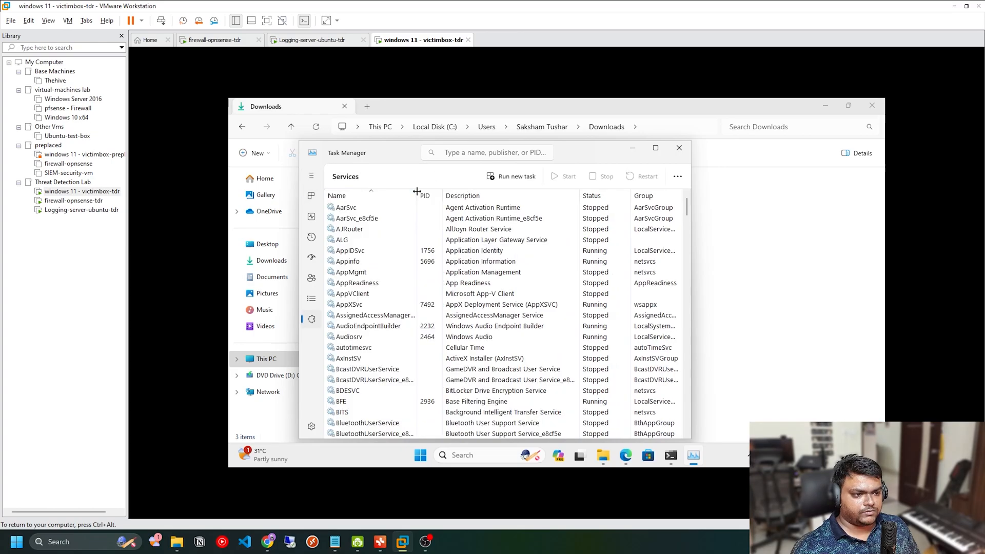
left_click(458, 150)
type("s")
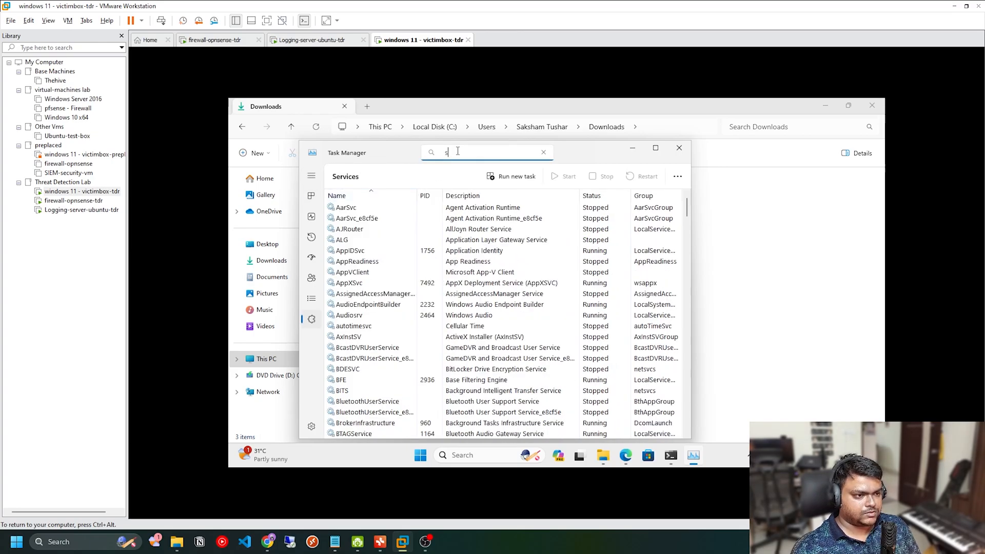
type("plunk")
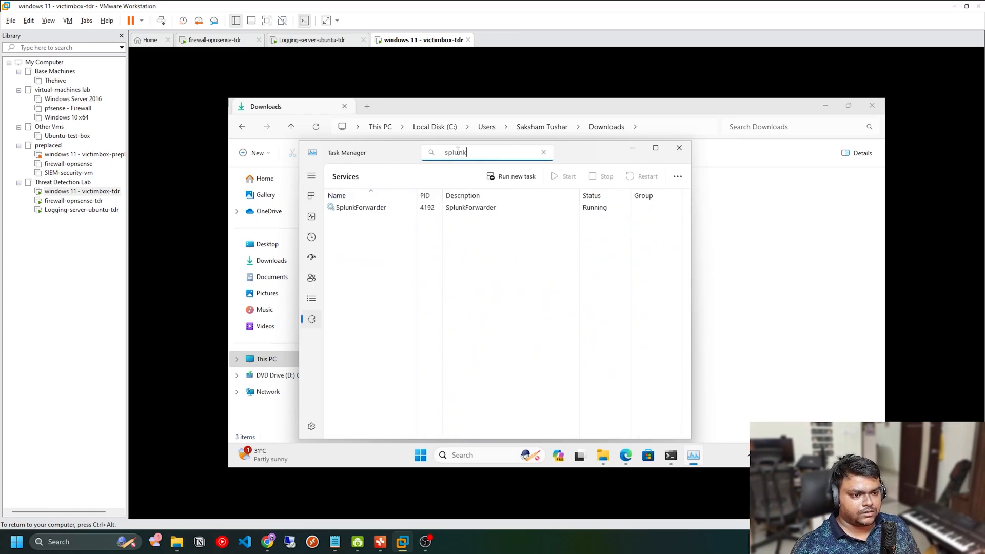
left_click(370, 208)
left_click(583, 243)
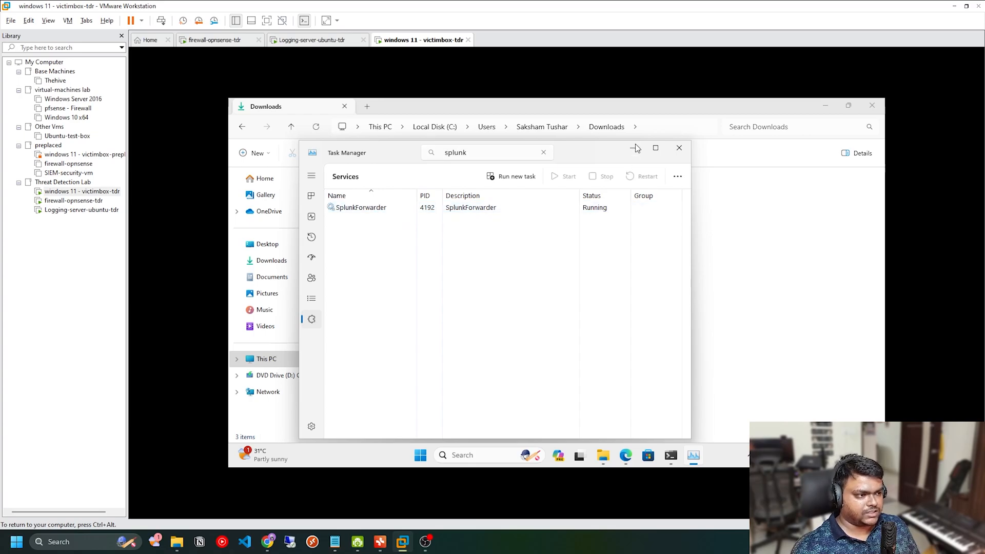
left_click(632, 150)
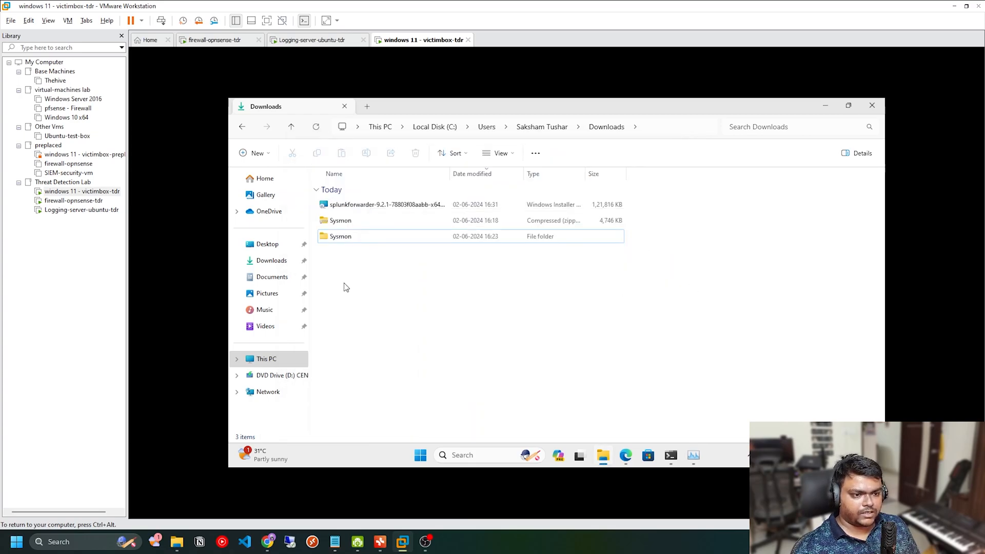
Step: Browse to C:\Program Files\SplunkUniversalForwarder\etc\apps\SplunkUniversalForwarder\local
left_click(446, 127)
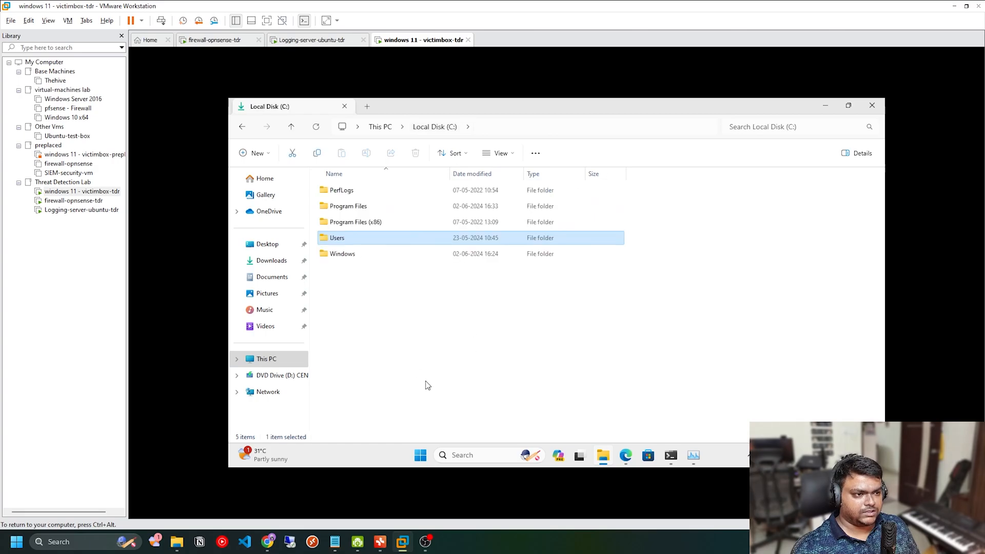
left_click(356, 207)
double_click(356, 206)
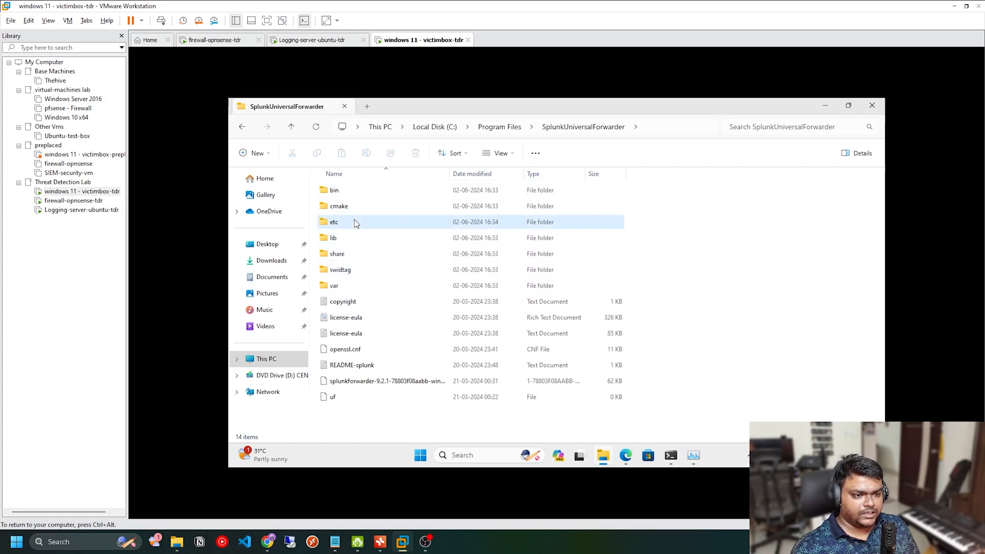
double_click(355, 223)
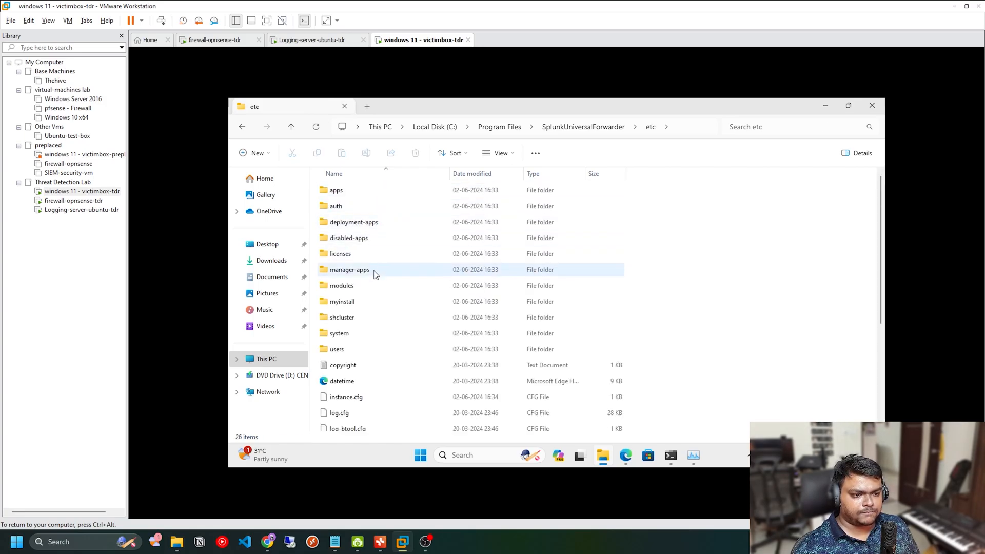
double_click(338, 190)
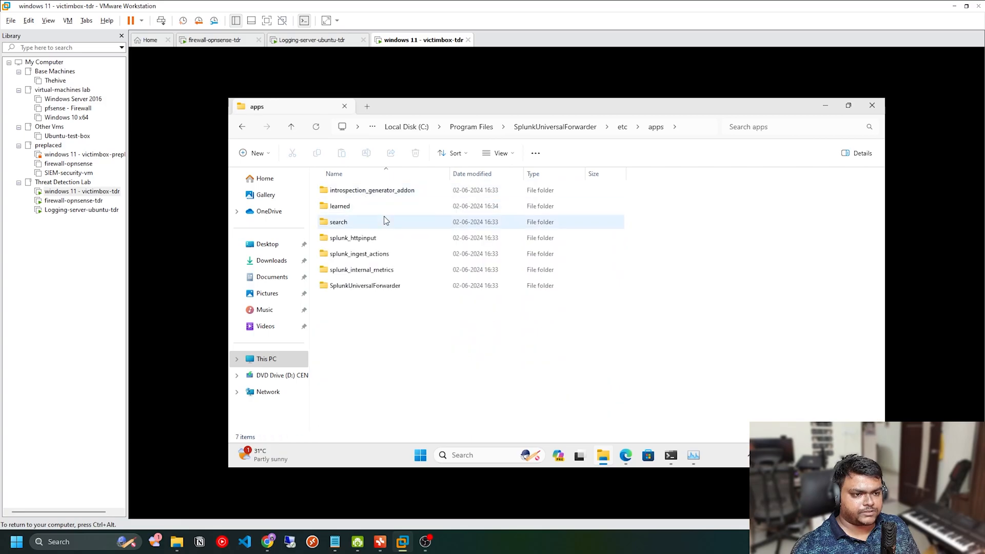
double_click(377, 290)
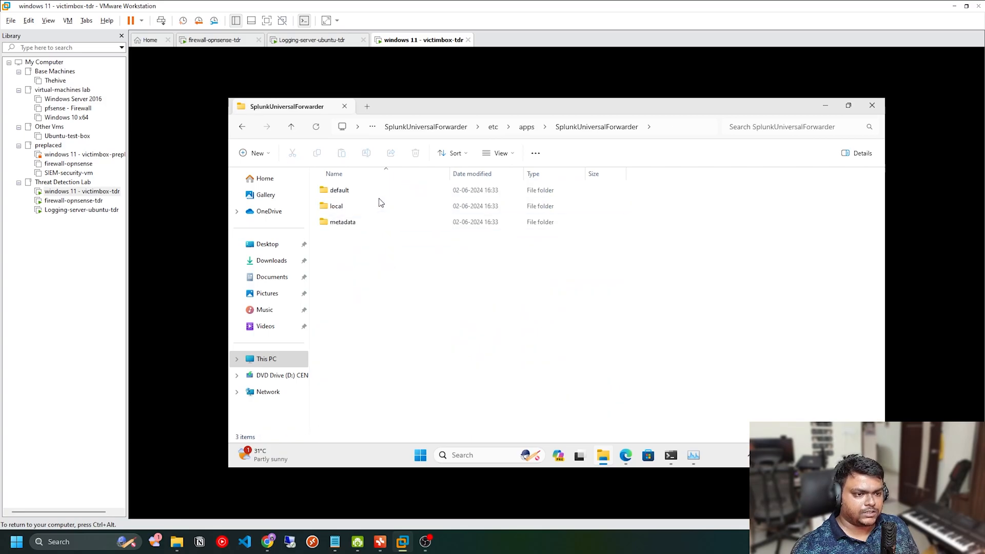
double_click(353, 210)
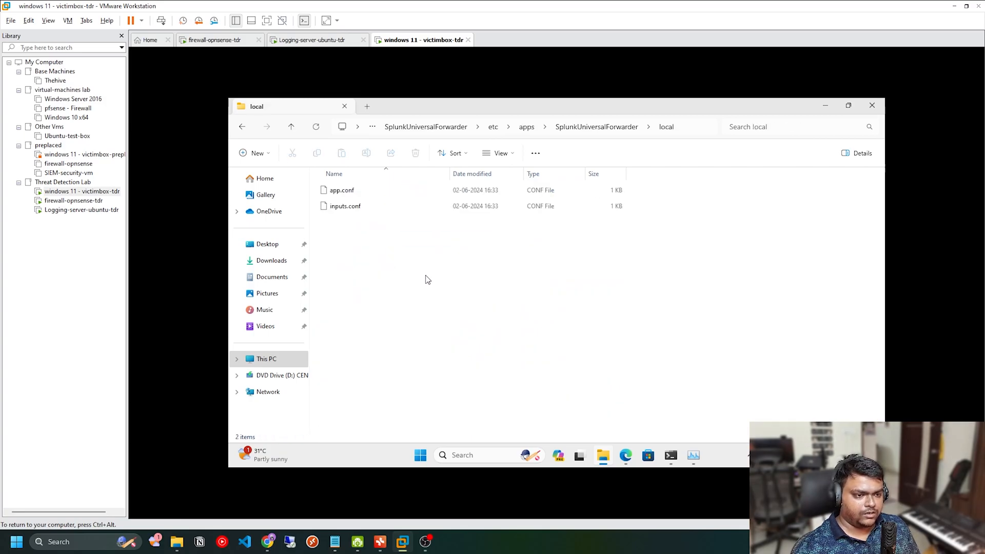
Step: Open inputs.conf in Notepad just this once, maximize it, and review its WinEventLog stanzas
right_click(361, 212)
left_click(403, 249)
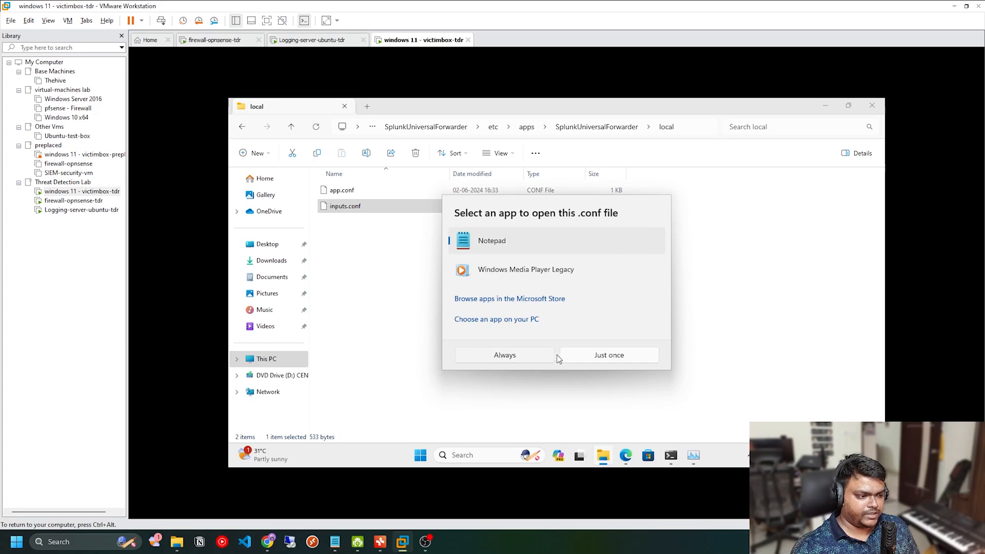
left_click(578, 355)
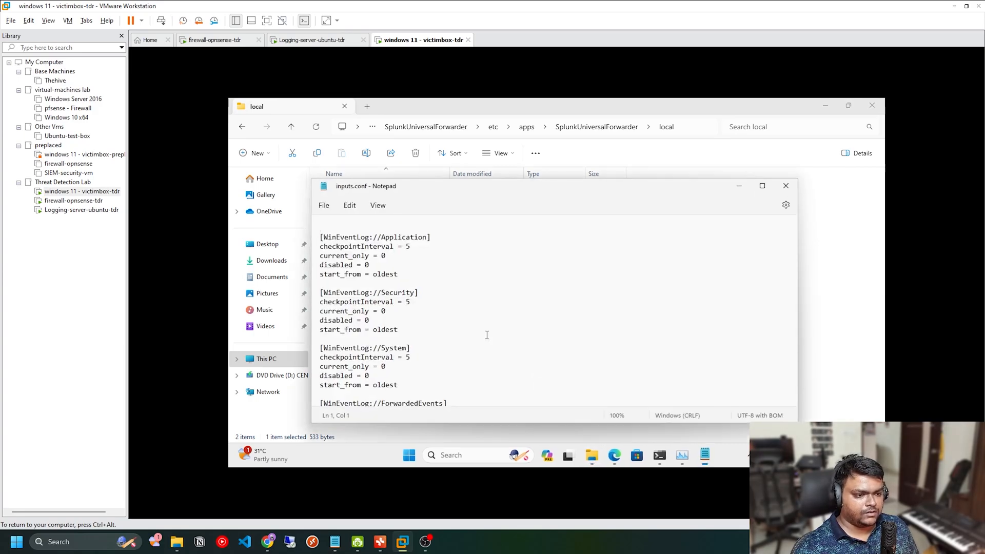
double_click(469, 193)
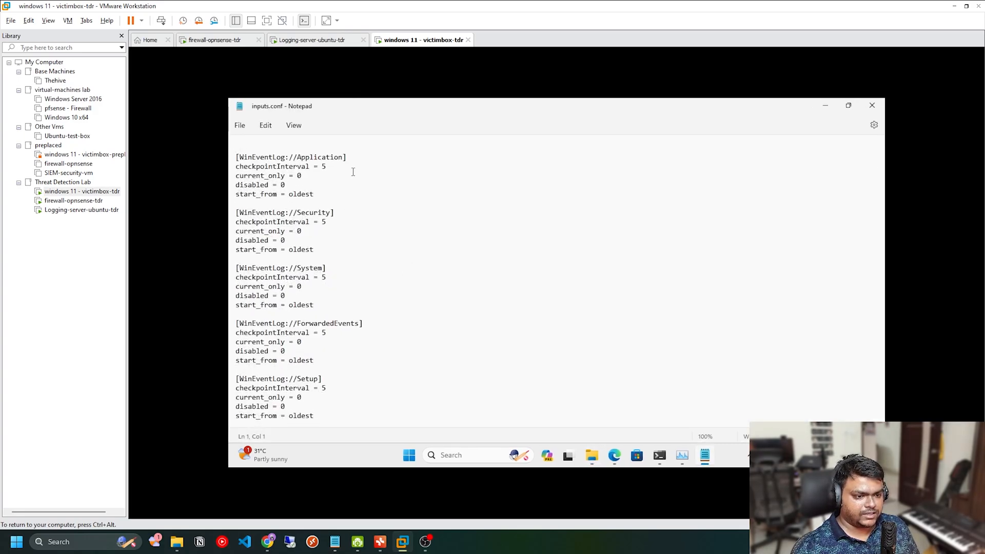
left_click_drag(353, 172, 387, 330)
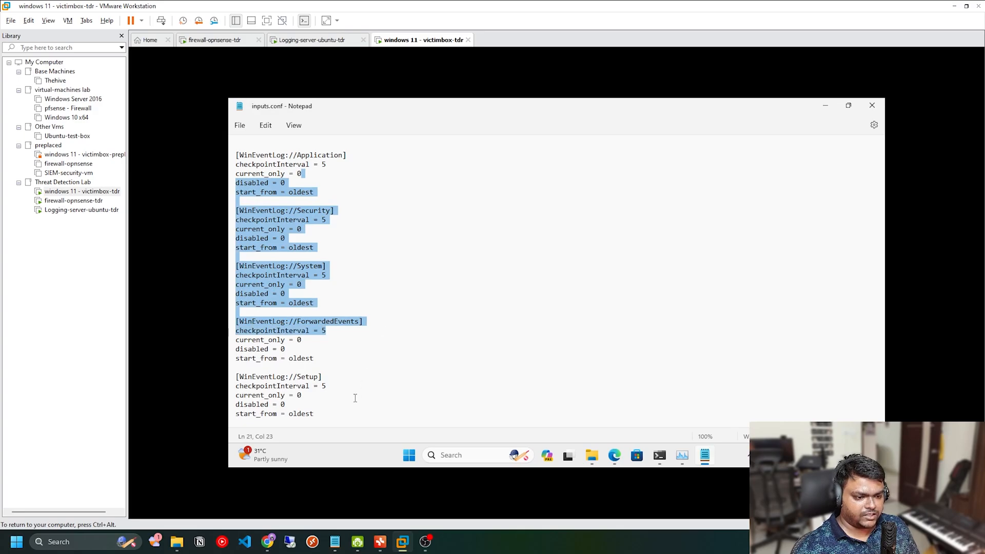
left_click_drag(359, 419, 272, 340)
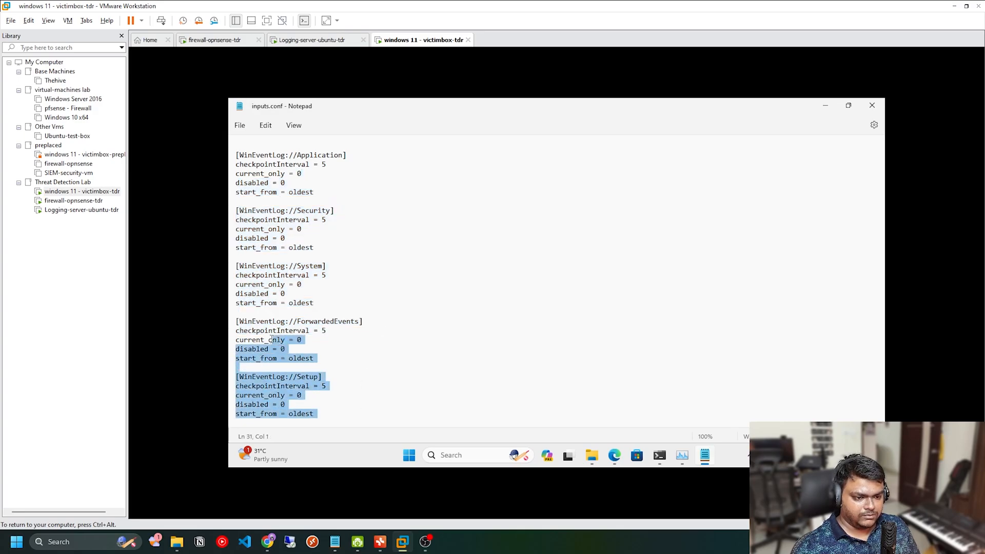
left_click(327, 322)
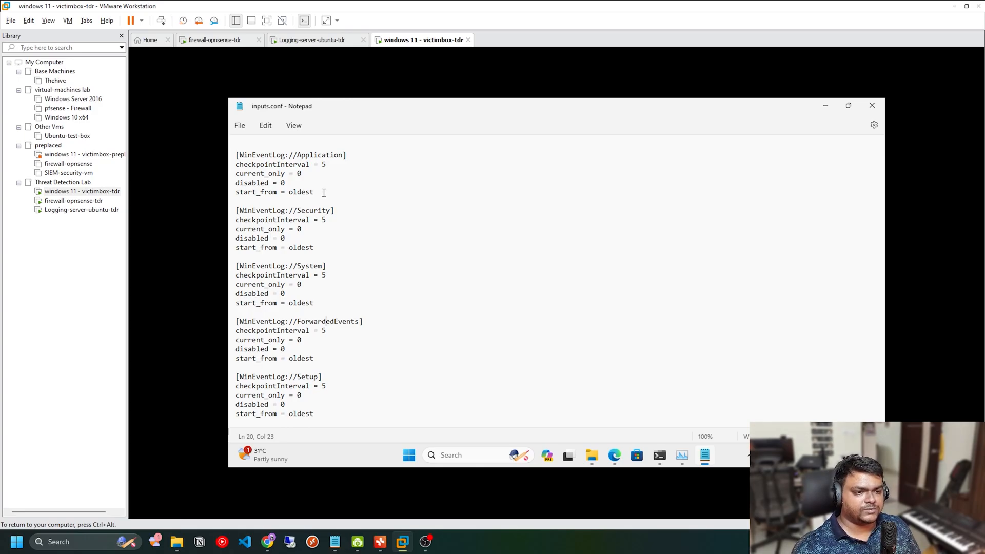
Step: Copy the whole WinEventLog://Application stanza and paste it after the Setup stanza at the end of inputs.conf
left_click_drag(324, 192, 235, 153)
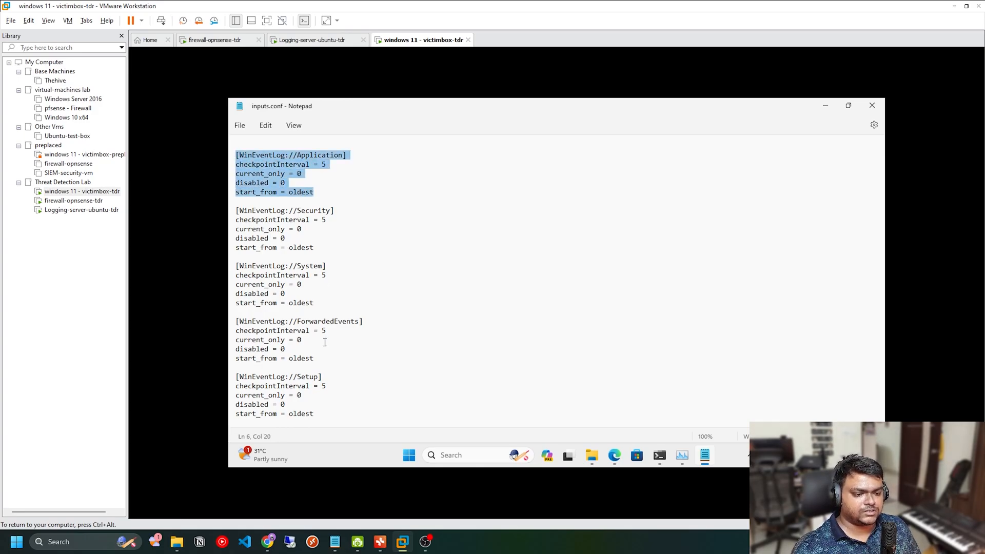
key("ctrl+c")
left_click(361, 411)
key("Return")
key("Return")
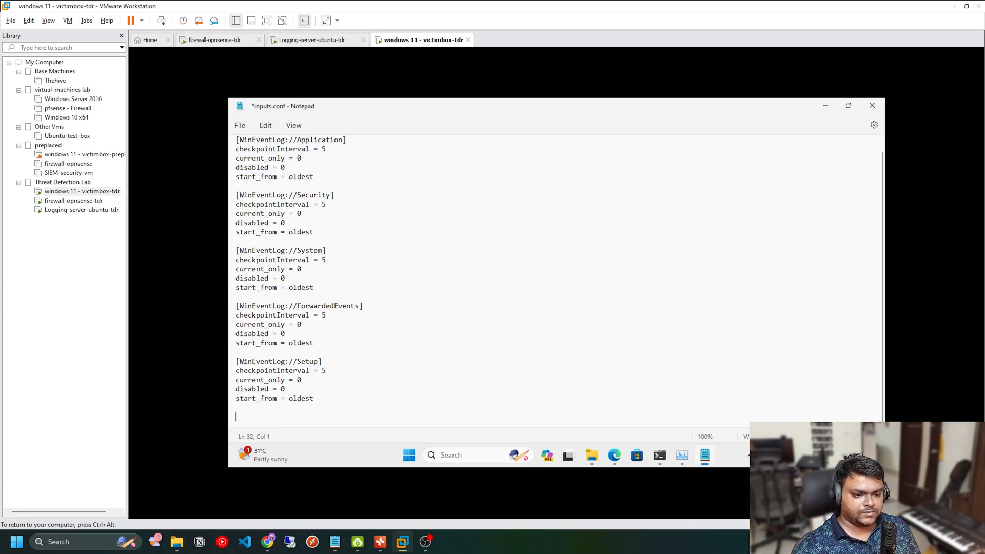
key("ctrl+v")
Step: Change the pasted stanza's log name to Microsoft-Windows-Sysmon/Operational, keeping the capital O, and check its settings lines
double_click(318, 382)
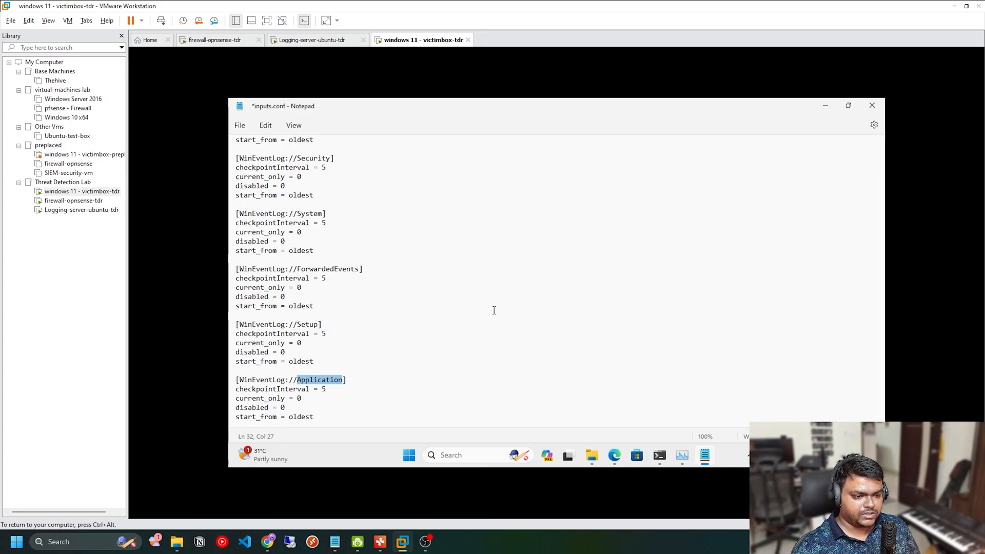
type("Microo")
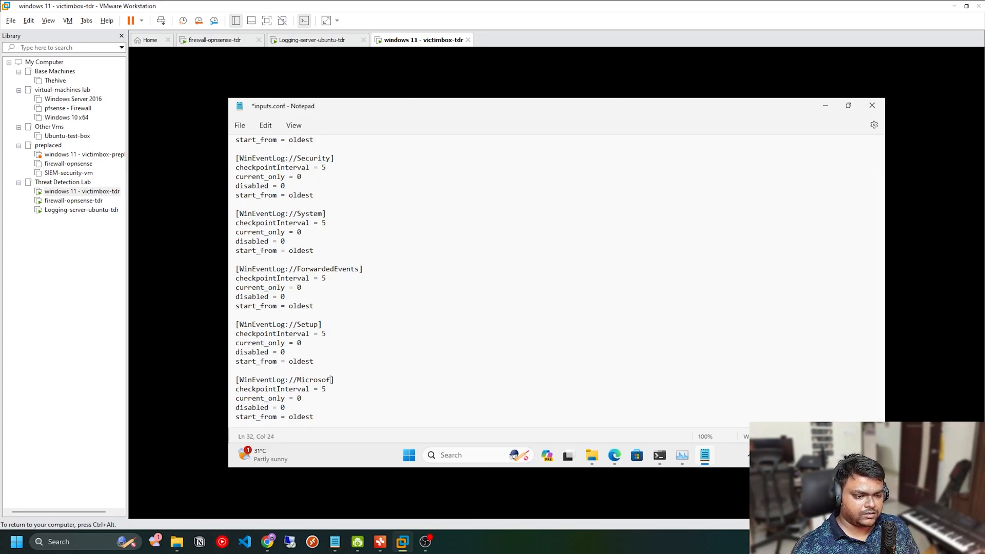
type("oft-Windows-Sys")
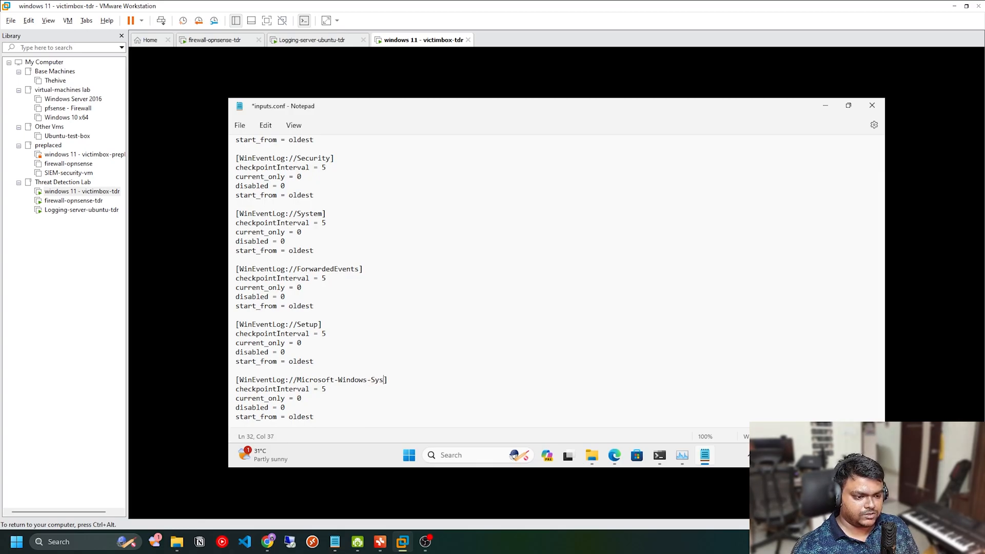
type("mon-opera")
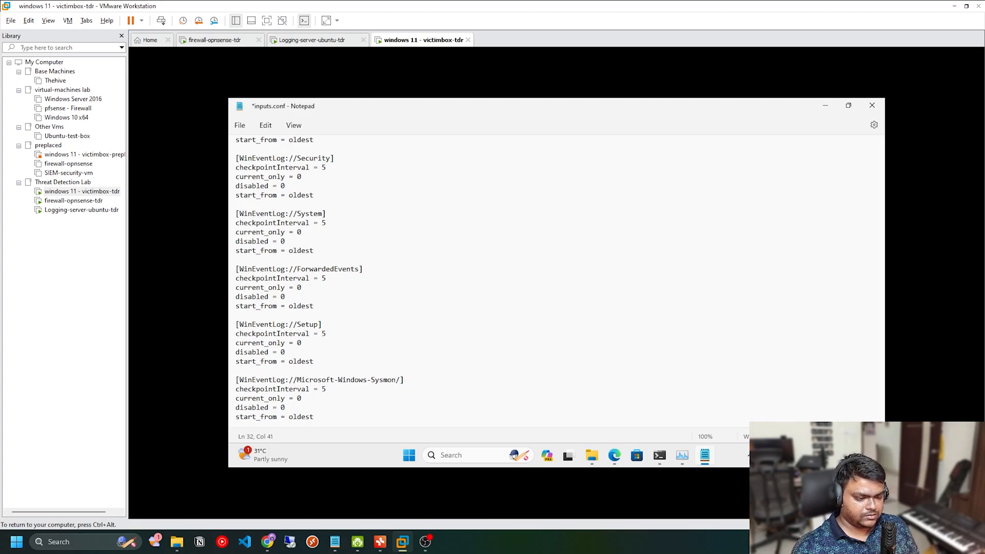
type("operational")
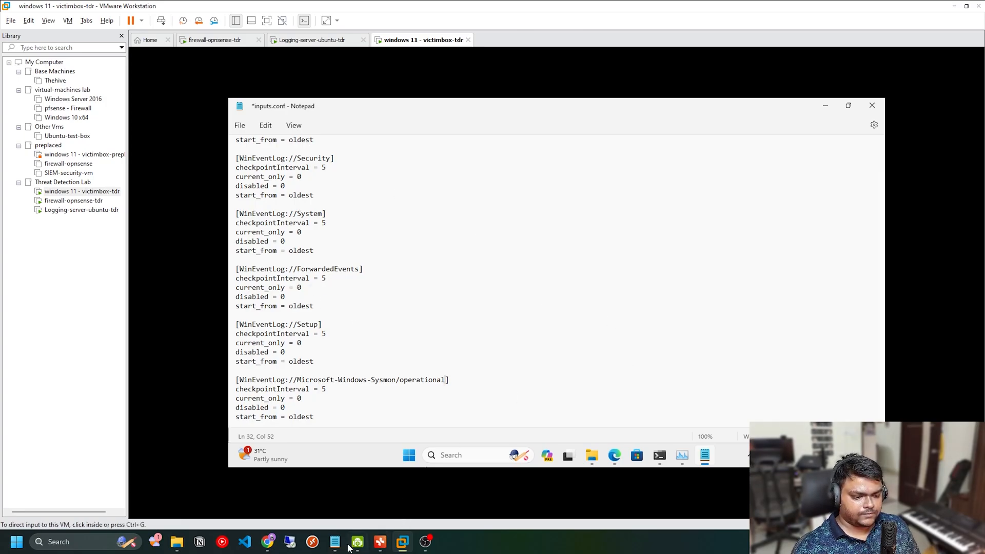
mouse_move(267, 546)
mouse_move(326, 543)
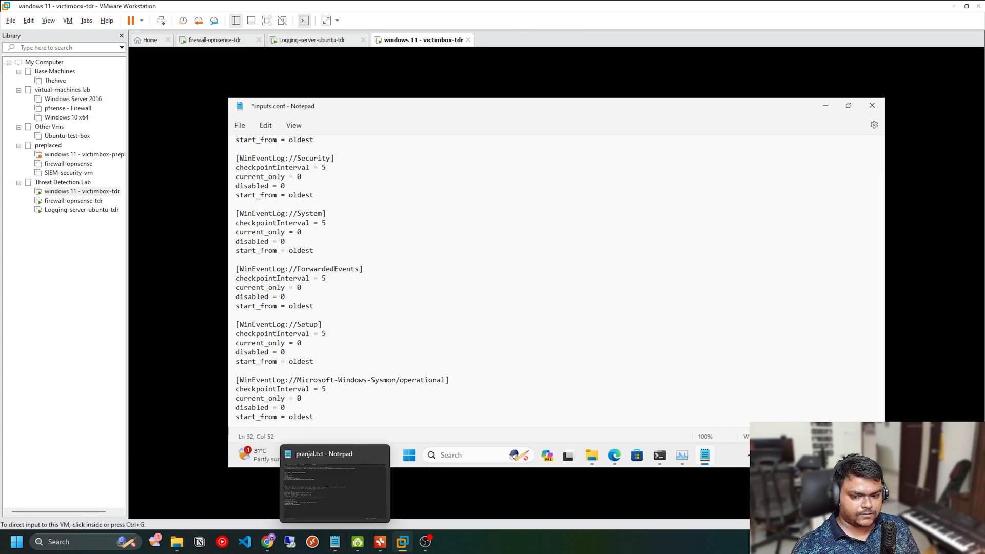
left_click(409, 387)
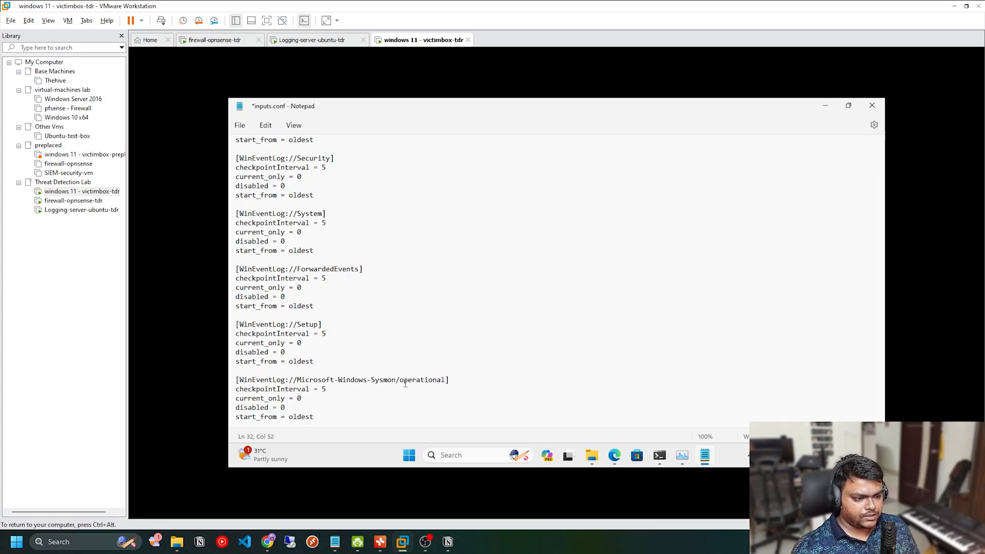
key("BackSpace")
type("O")
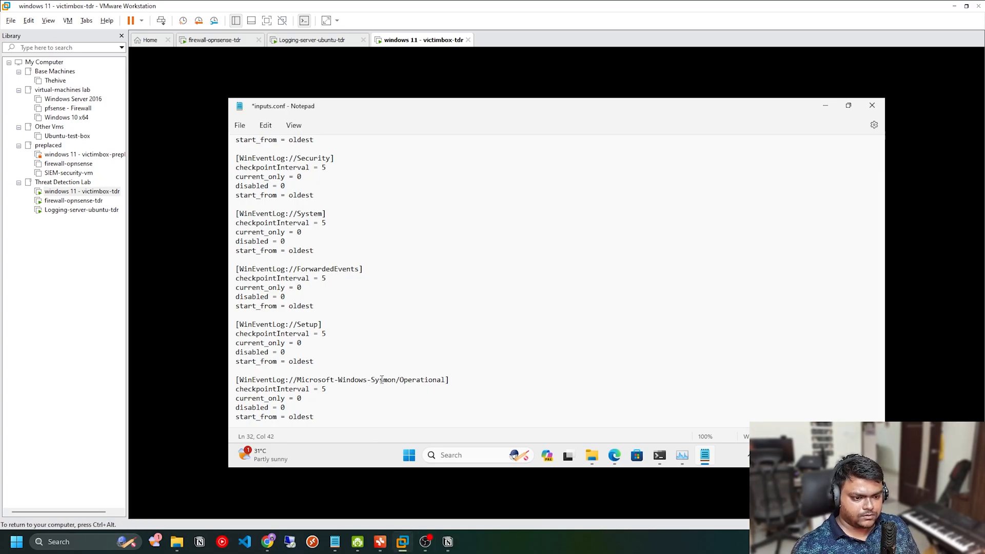
left_click_drag(240, 390, 337, 414)
left_click(339, 423)
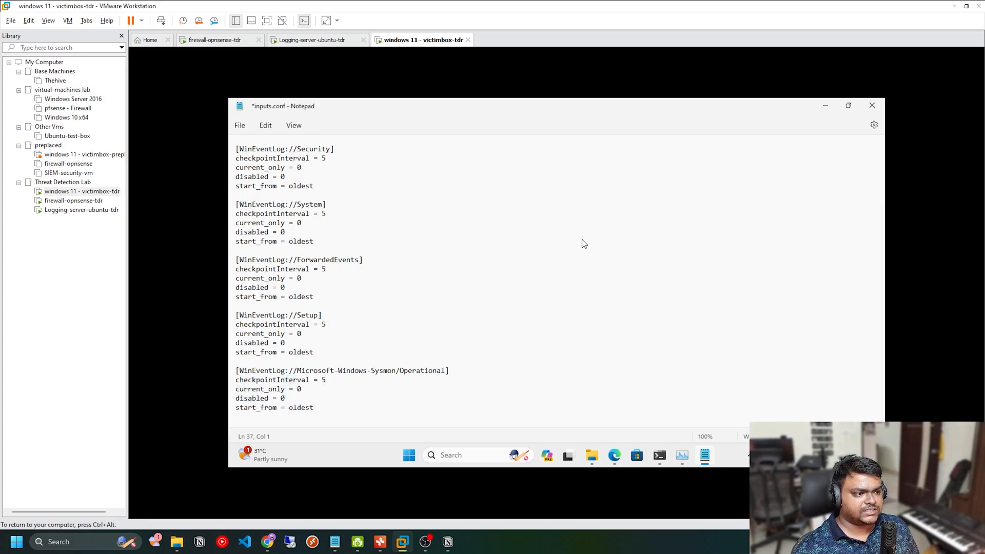
Step: Save the edited configuration in Documents as inputs.conf with the file type set to All files
key("ctrl+s")
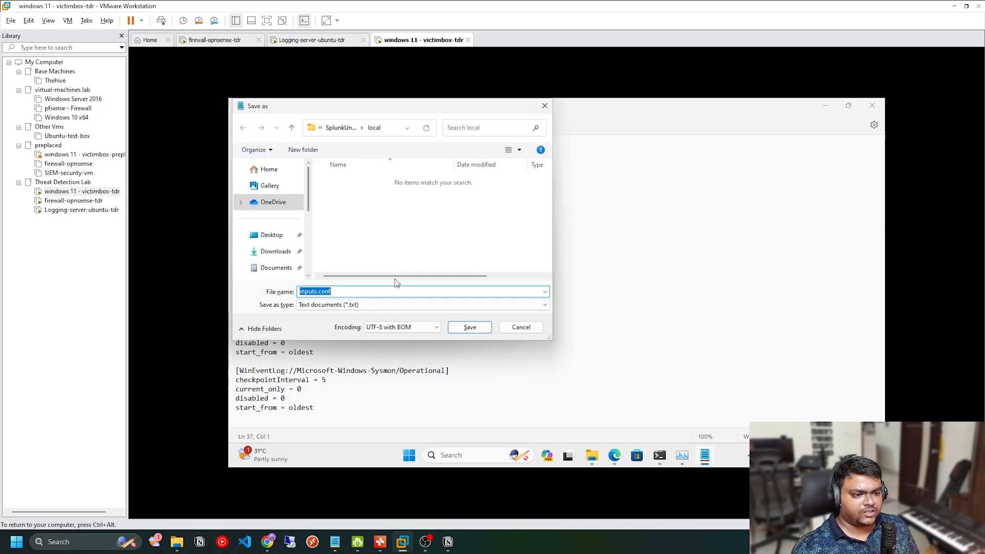
left_click_drag(550, 337, 742, 423)
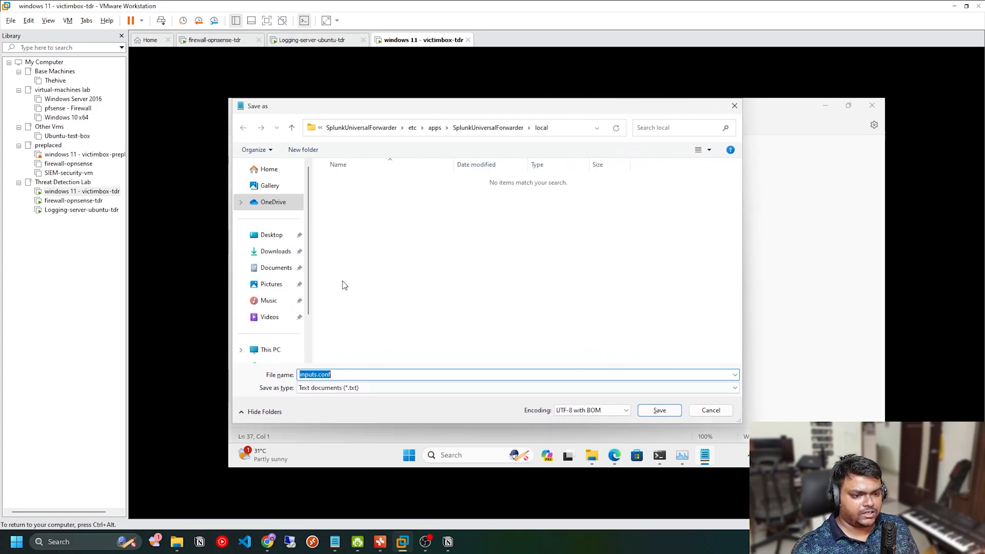
left_click(280, 267)
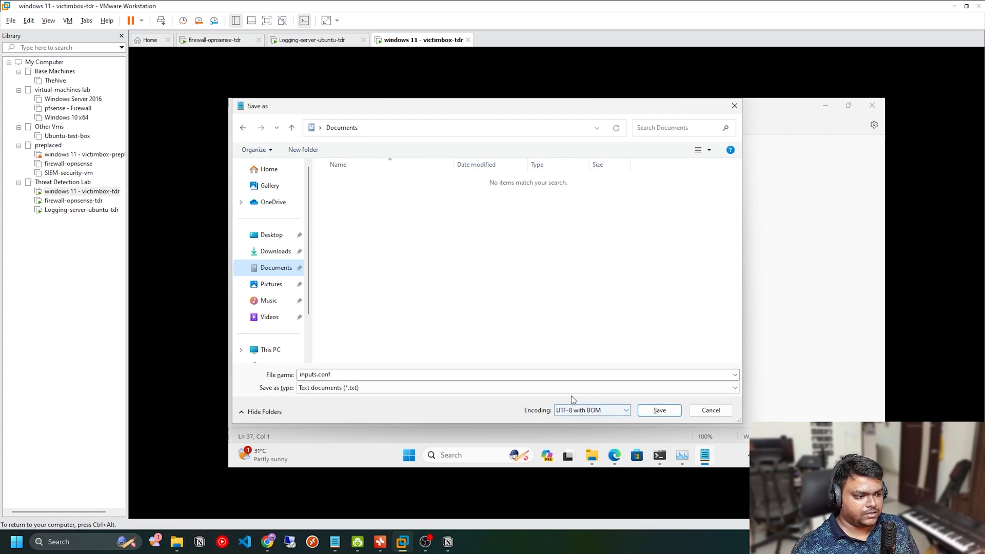
left_click(519, 388)
left_click(334, 406)
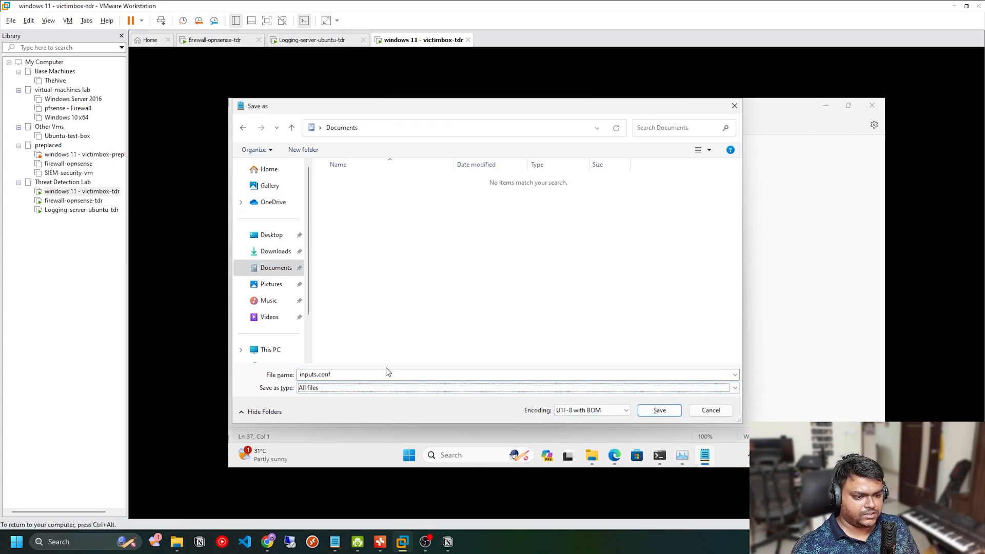
left_click(572, 377)
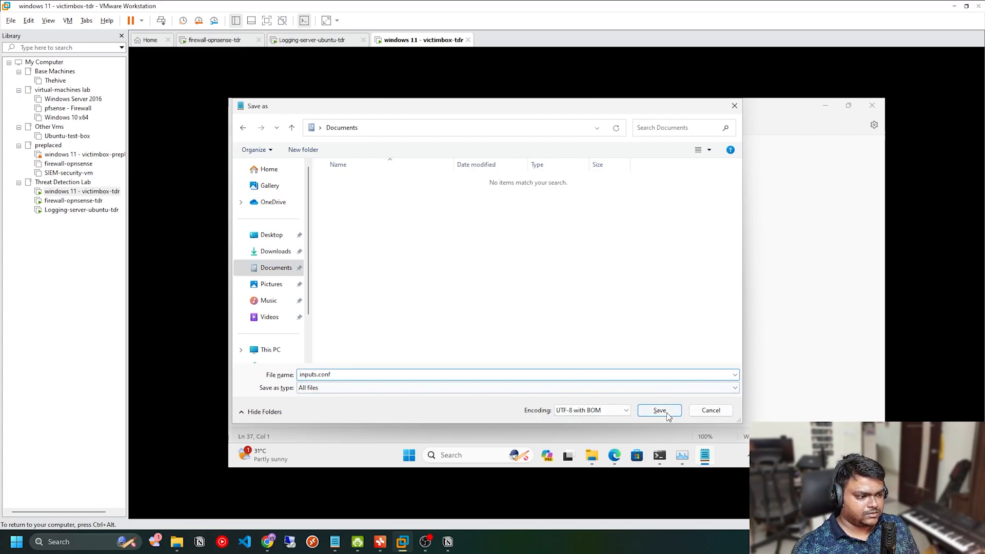
left_click(673, 410)
Step: Show the Documents folder in File Explorer and turn on the display of file name extensions
left_click(592, 455)
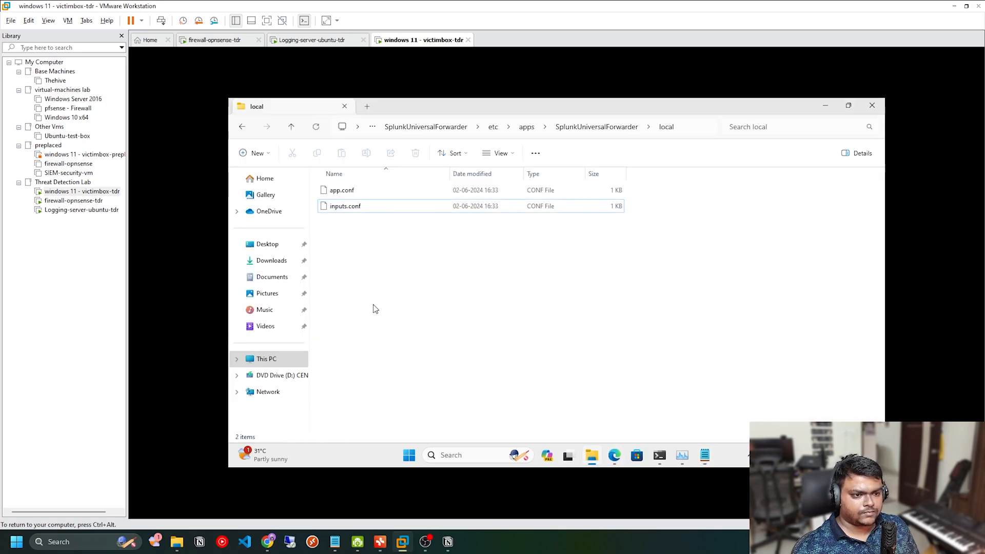
left_click(272, 277)
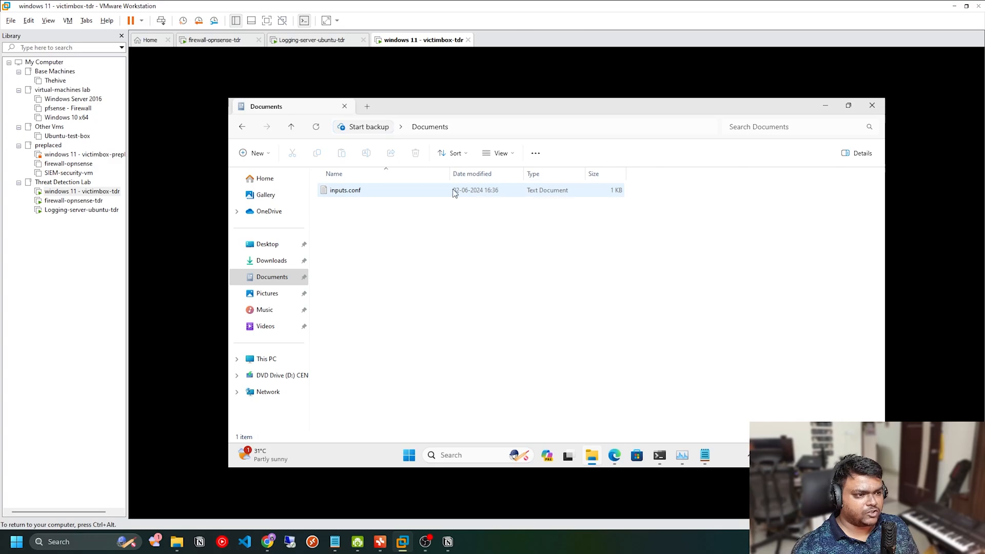
left_click(500, 153)
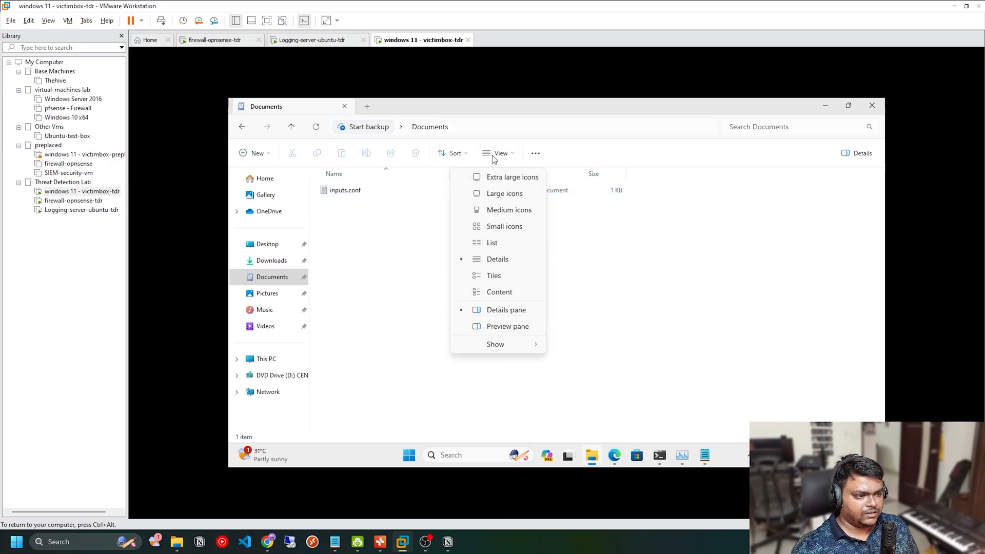
left_click(494, 347)
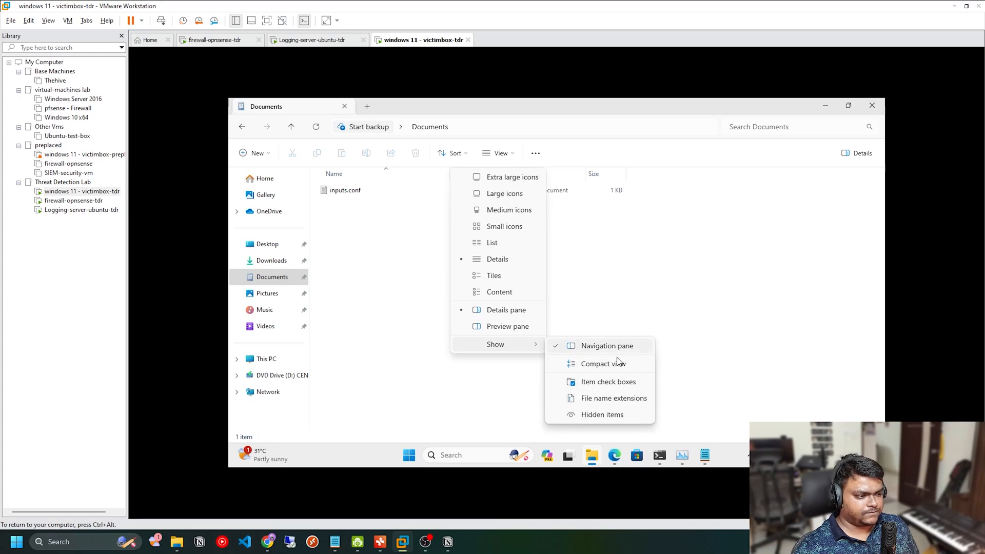
left_click(619, 402)
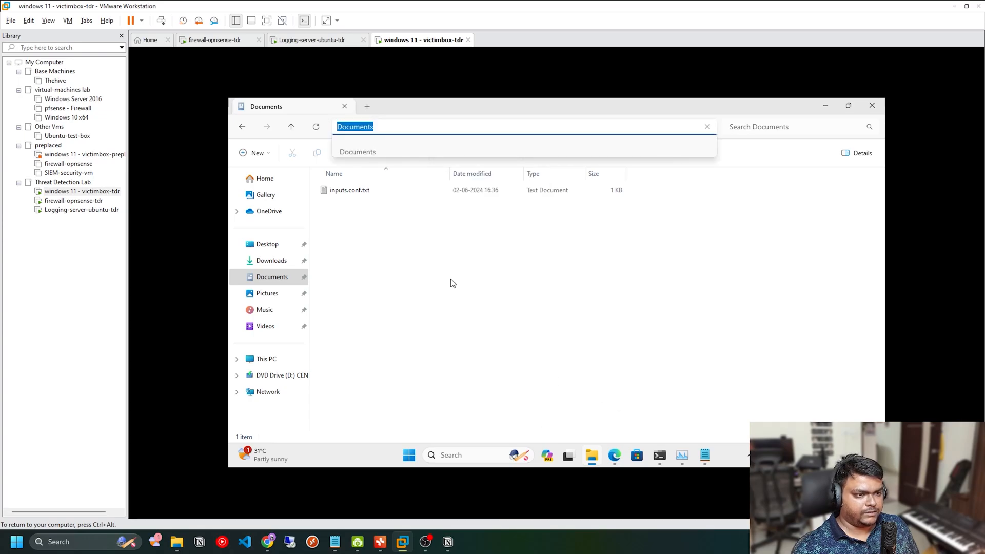
Step: Rename inputs.conf.txt in Documents to inputs.conf and accept the file extension change
right_click(343, 194)
left_click(398, 204)
key("End")
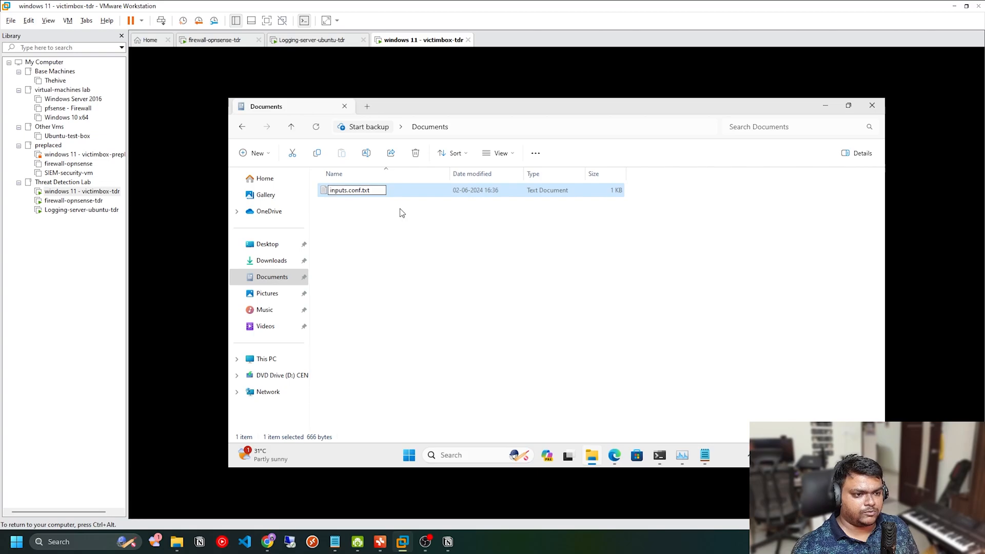
key("Return")
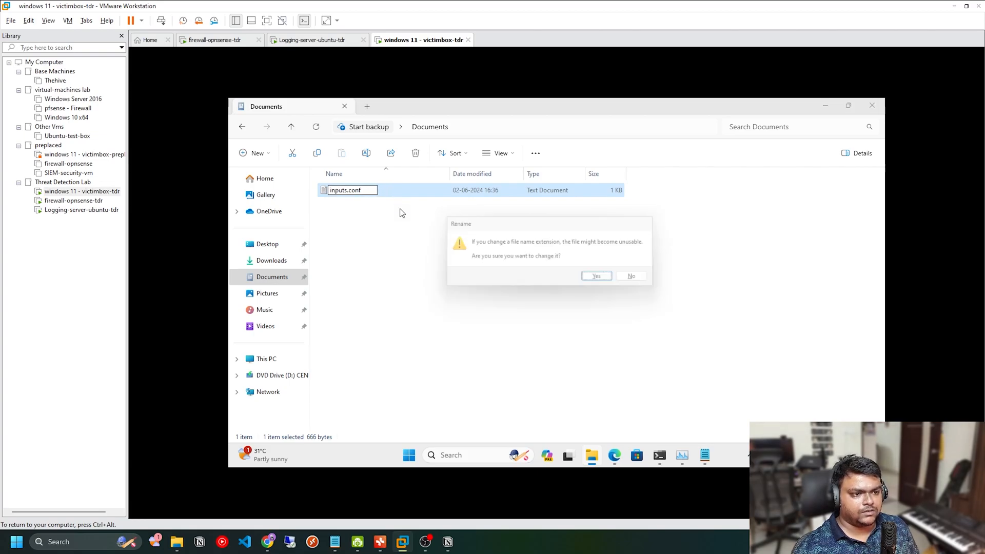
left_click(597, 279)
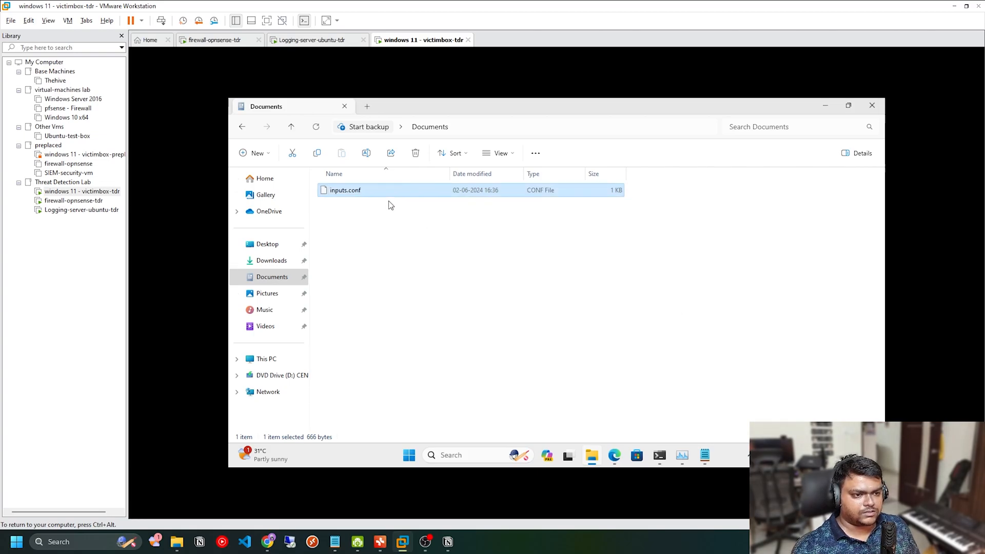
left_click(409, 232)
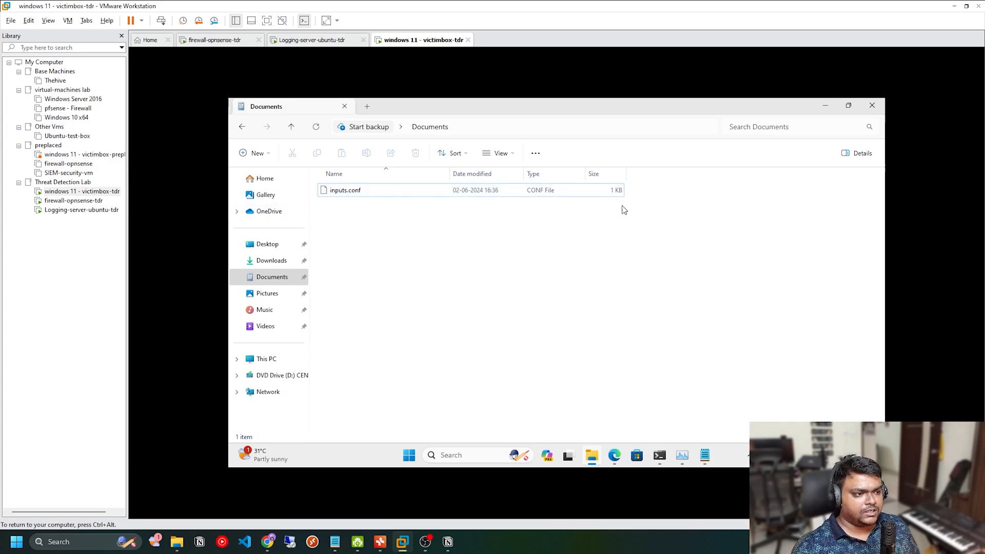
Step: Copy inputs.conf from Documents into the SplunkUniversalForwarder app's local folder, replacing the existing file with administrator permission
left_click(403, 195)
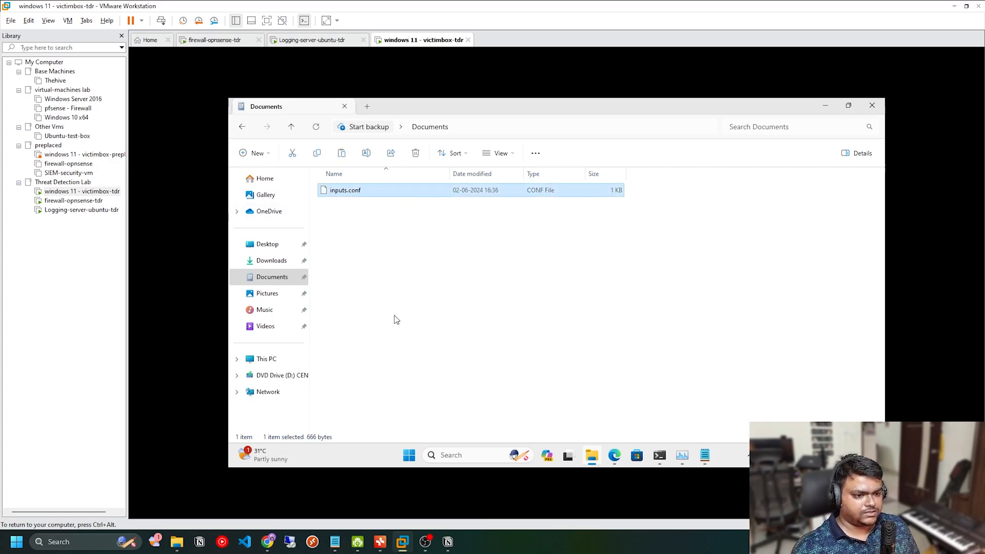
left_click(246, 126)
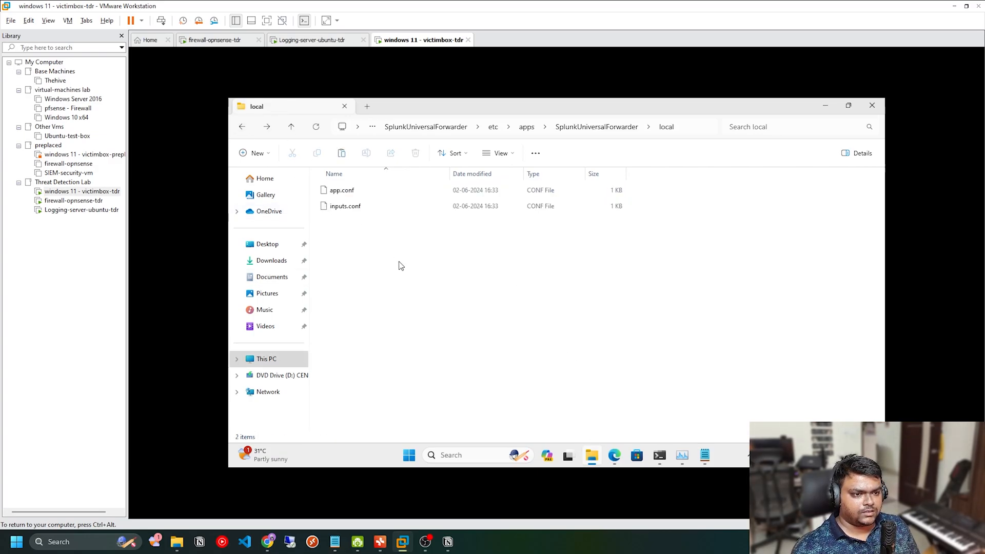
key("ctrl+v")
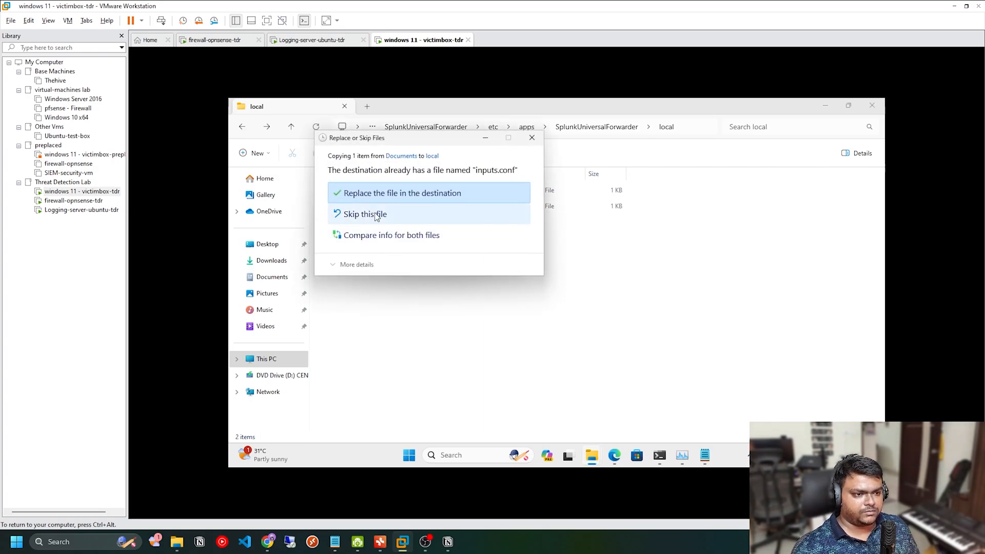
left_click(423, 194)
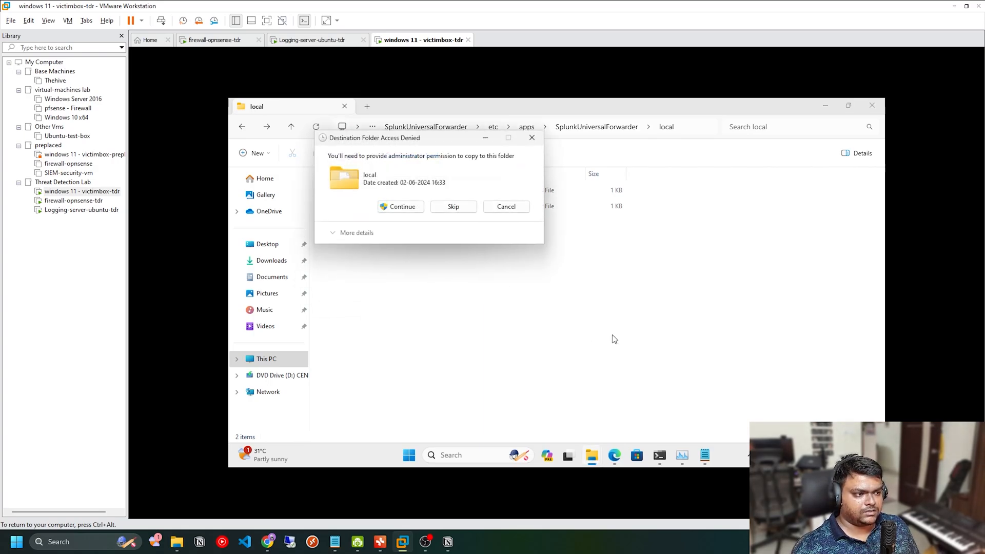
left_click(413, 214)
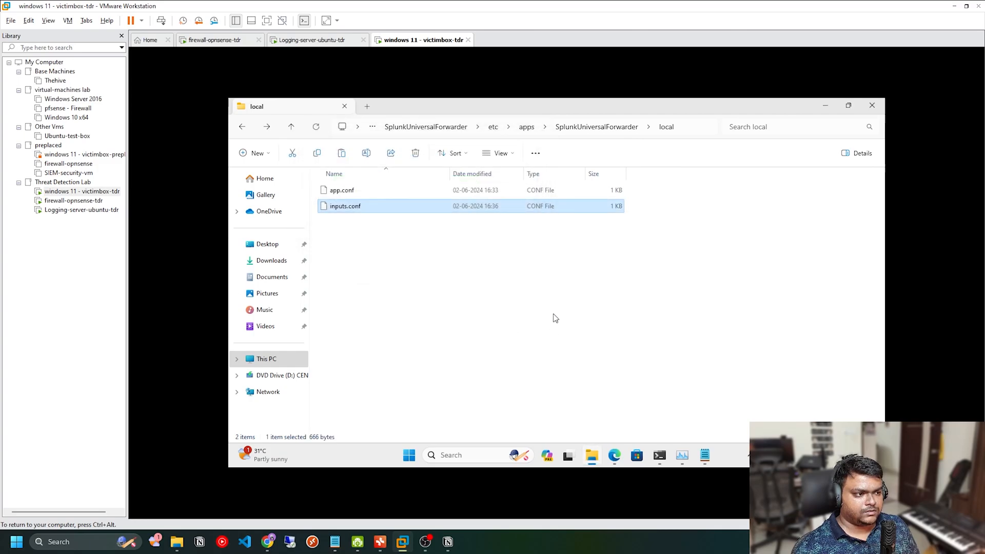
Step: Open the replaced inputs.conf from the local folder in Notepad, check its Sysmon stanza at the end, and minimize it
left_click(446, 242)
right_click(468, 248)
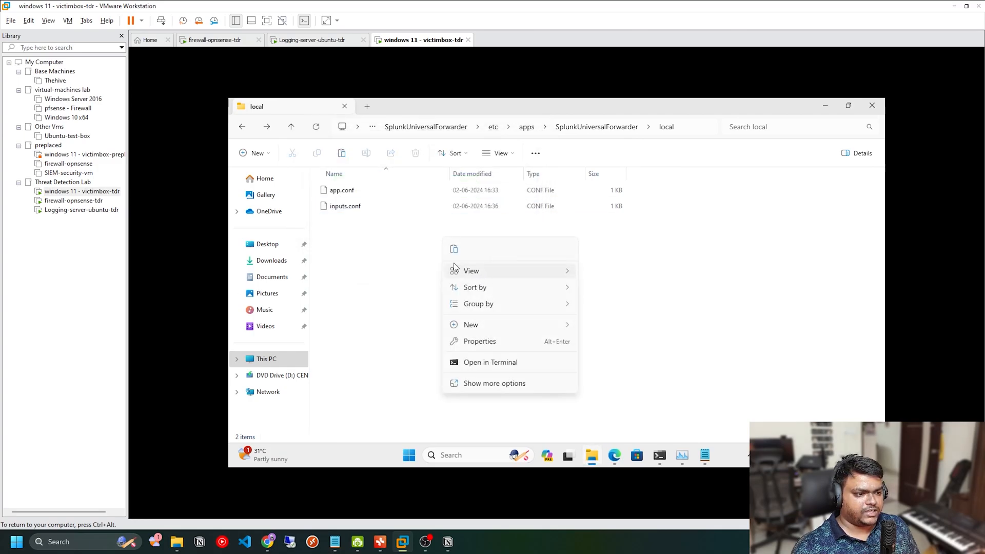
left_click(380, 245)
left_click(346, 207)
right_click(349, 207)
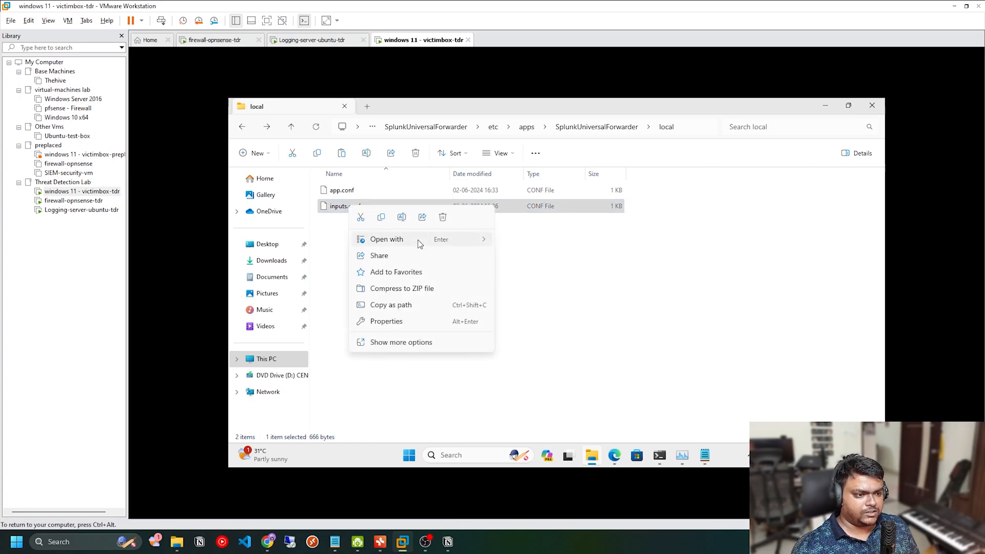
mouse_move(420, 245)
left_click(536, 241)
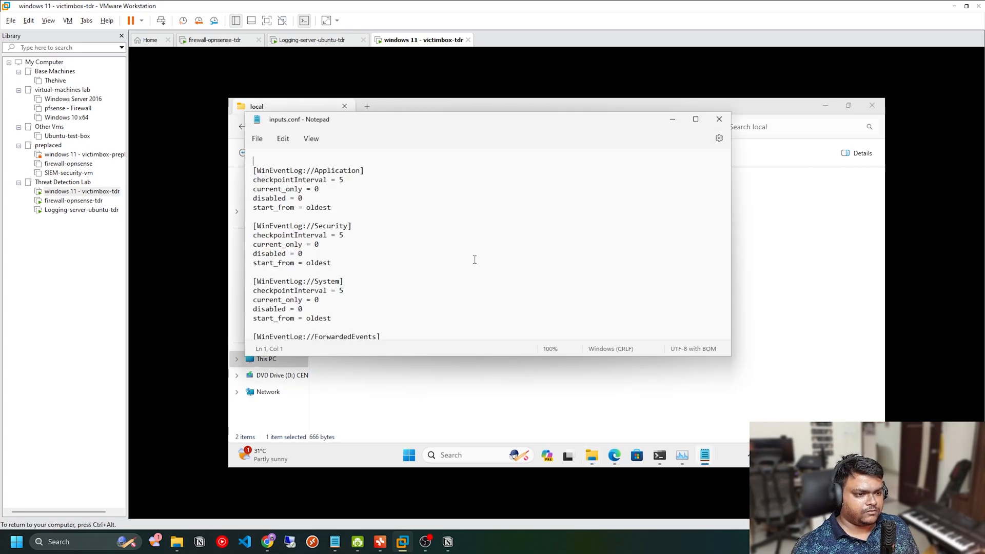
scroll(368, 280, "down", 6)
left_click_drag(394, 319, 310, 252)
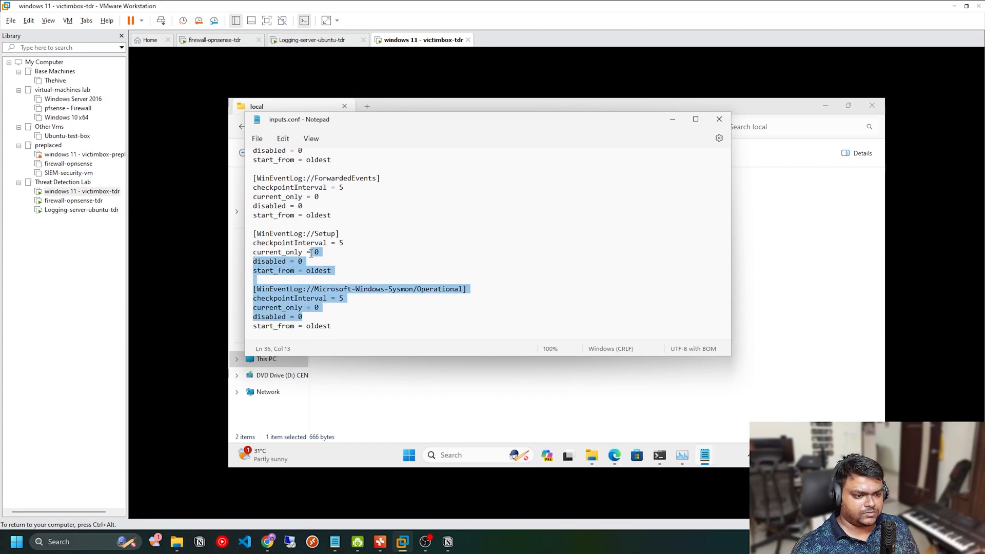
left_click(705, 455)
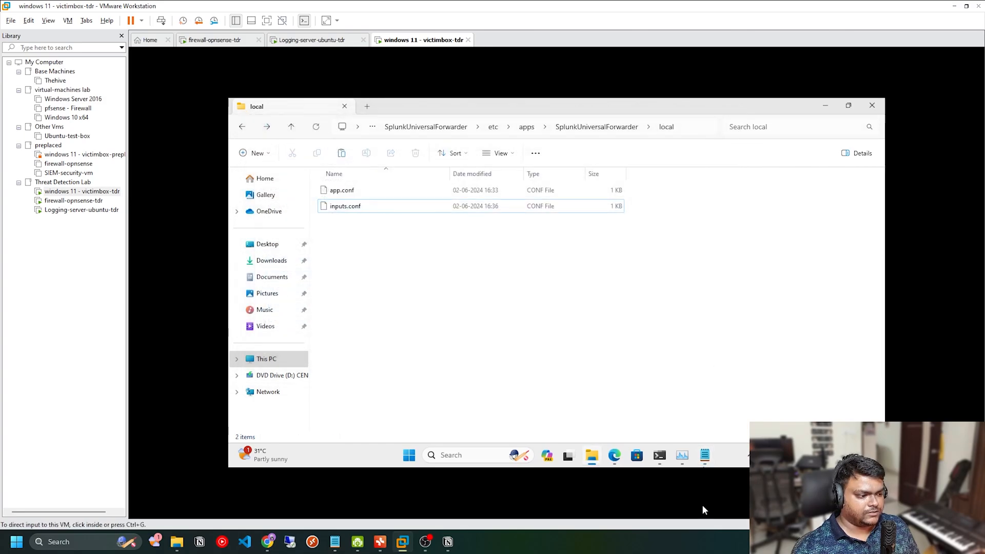
Step: Open Task Manager on the Windows 11 victim machine
right_click(725, 454)
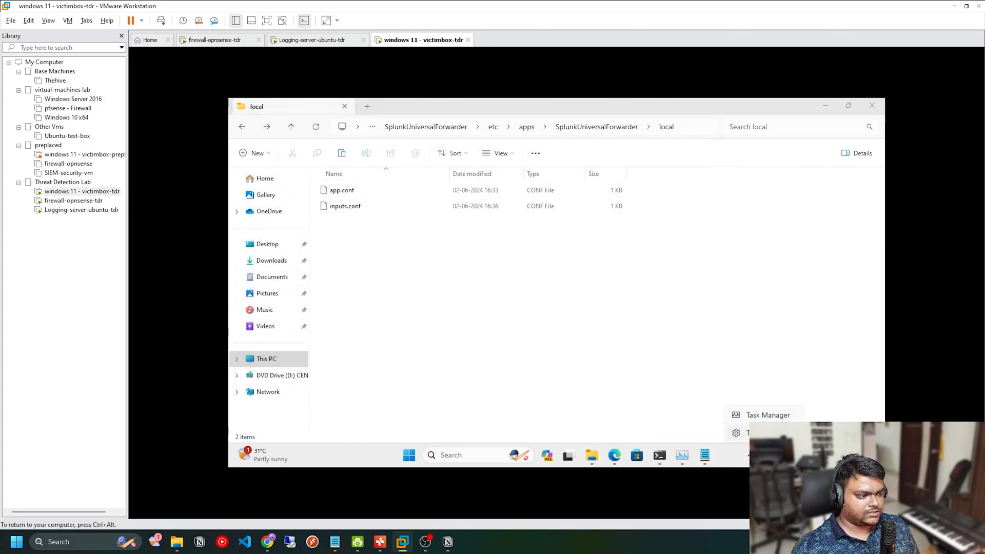
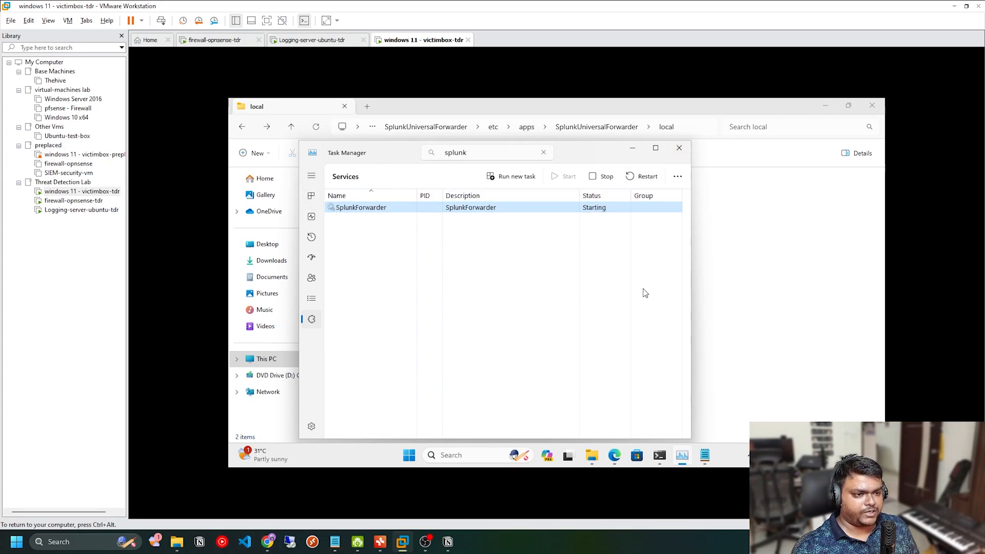
Step: Close Task Manager, switch to Firefox on the Ubuntu logging server, and go to the Splunk home page
left_click(680, 148)
left_click(323, 41)
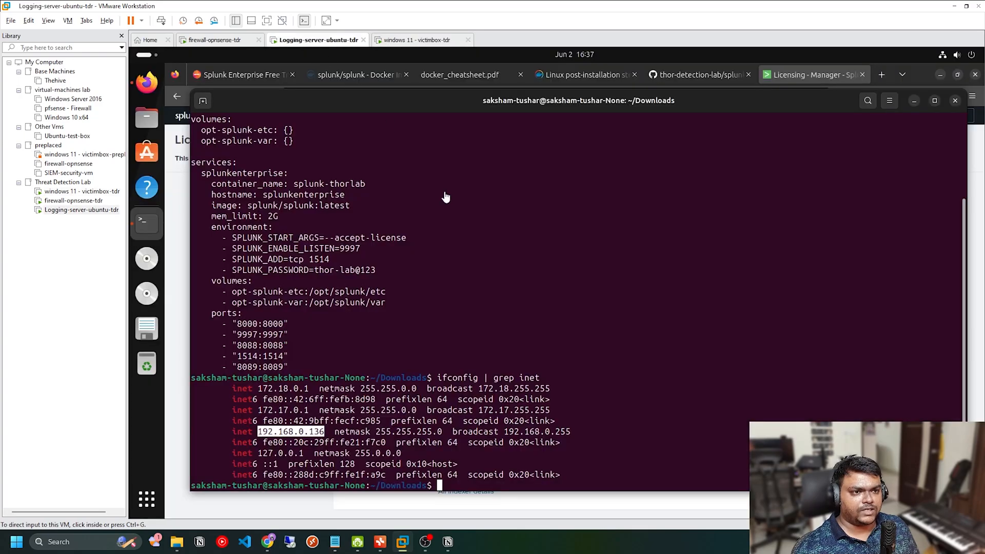
left_click(146, 82)
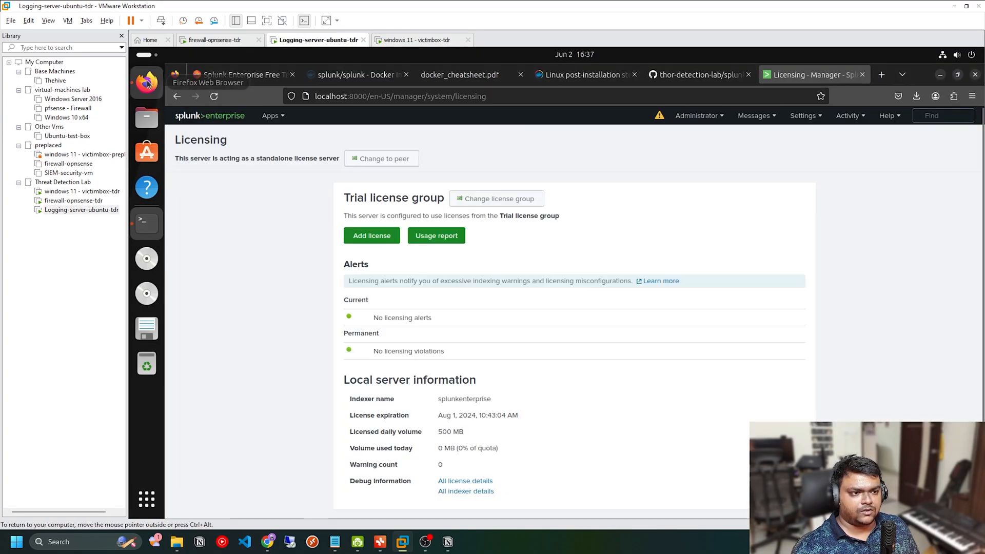
left_click(233, 117)
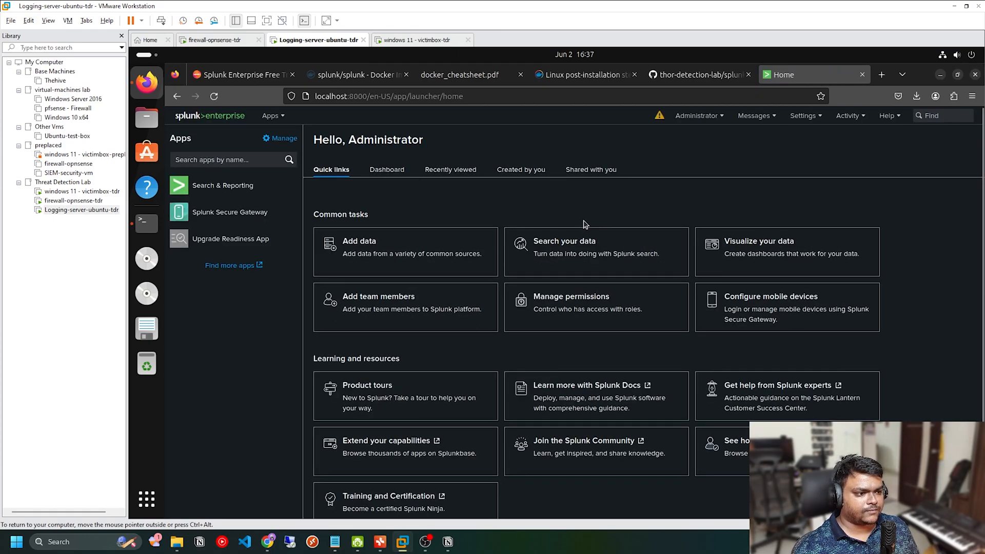
Step: Open Splunk's data inputs and start adding a new forwarded Windows Event Logs input
left_click(819, 113)
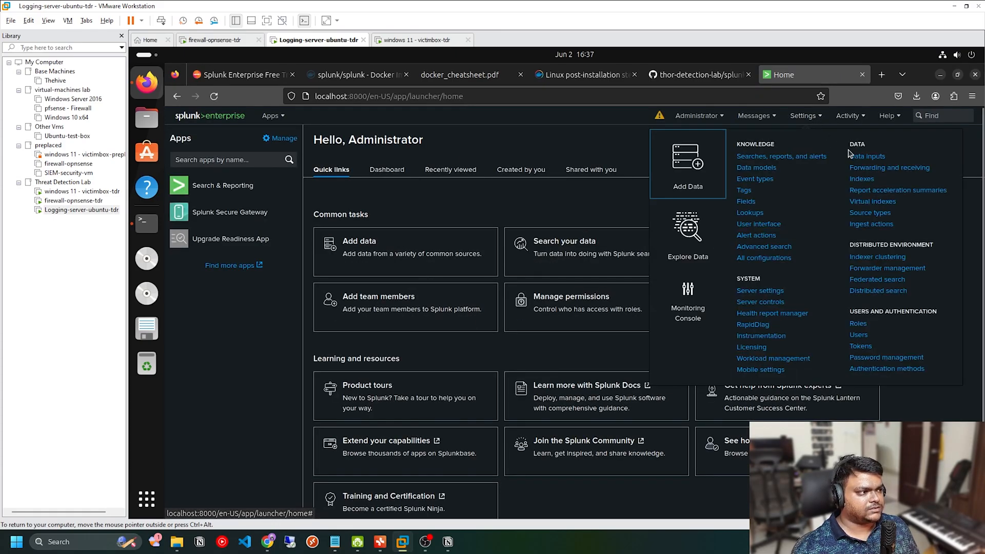
left_click(518, 241)
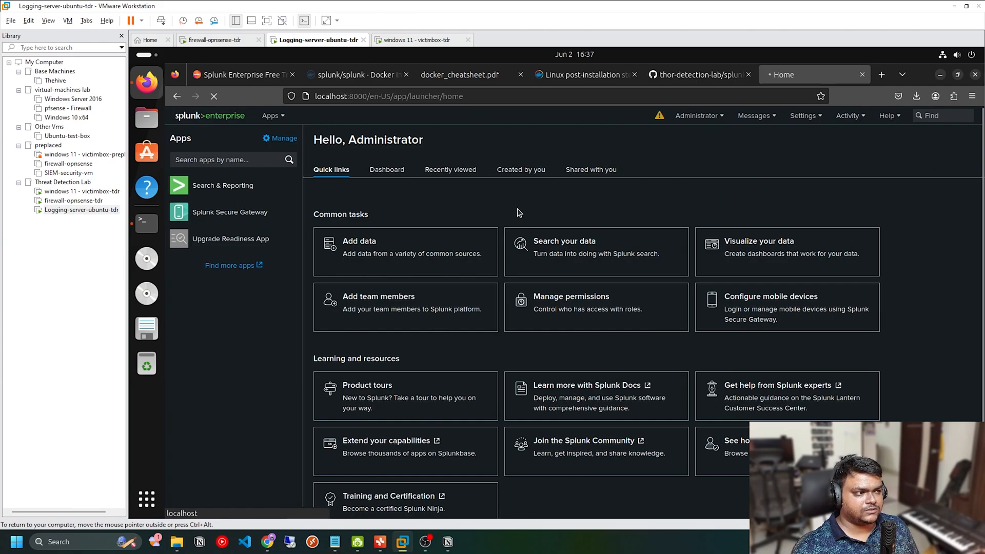
scroll(517, 209, "down", 10)
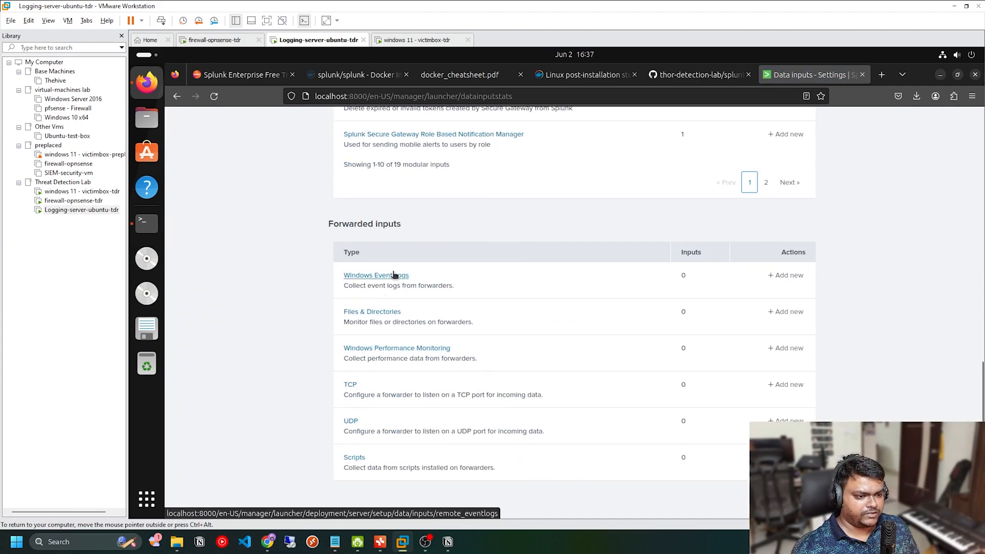
left_click(788, 277)
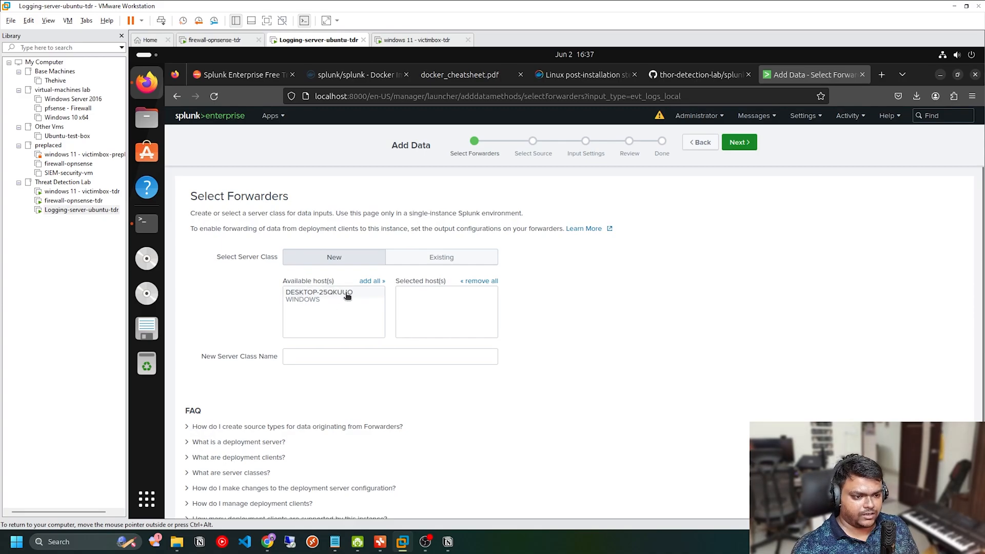
Step: Select the host DESKTOP-25QKUUO, name the new server class THOR-lab, and continue to the source selection
left_click(299, 297)
left_click(360, 354)
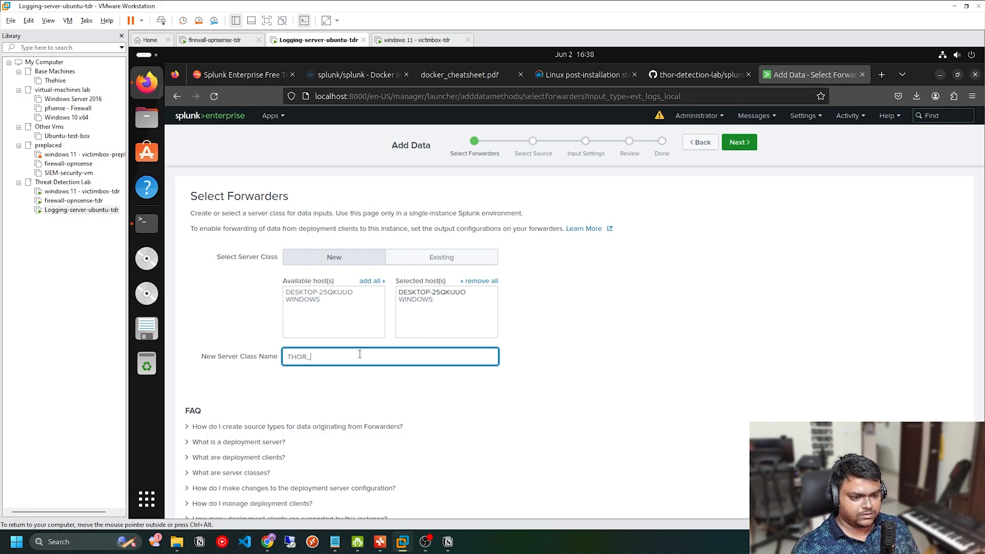
left_click(560, 355)
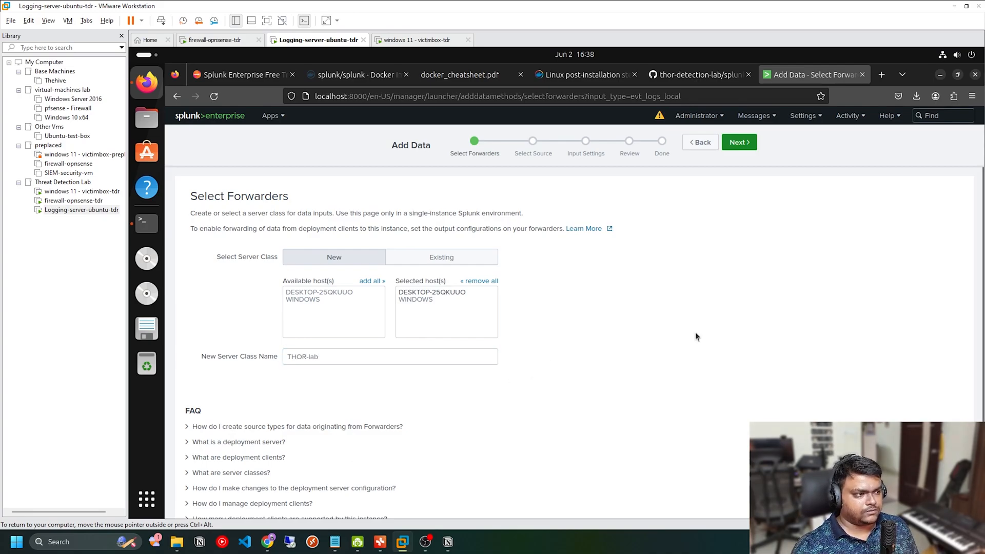
left_click(750, 149)
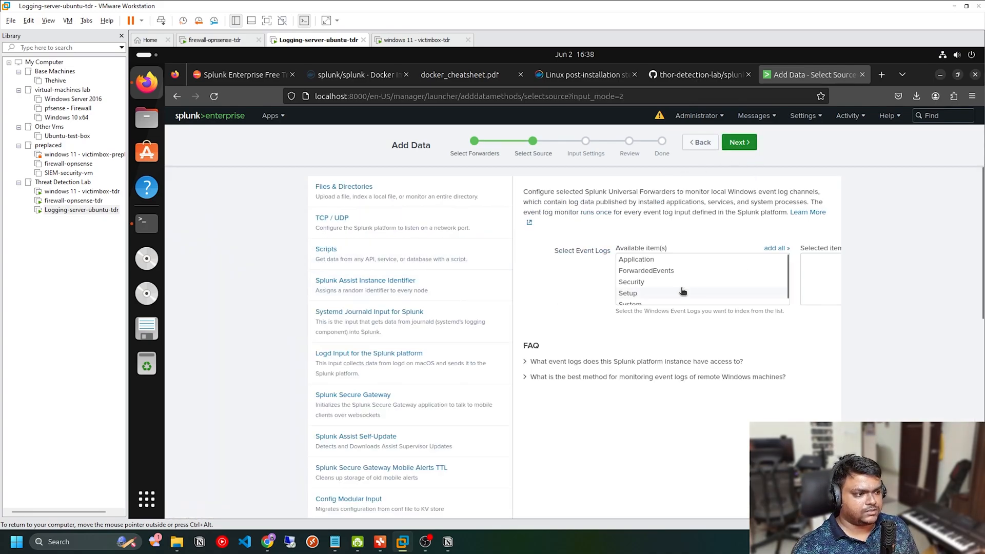
Step: Add all available event logs to the input, keep the Default index, and submit the reviewed data input
scroll(688, 271, "down", 1)
scroll(688, 271, "up", 1)
left_click(774, 249)
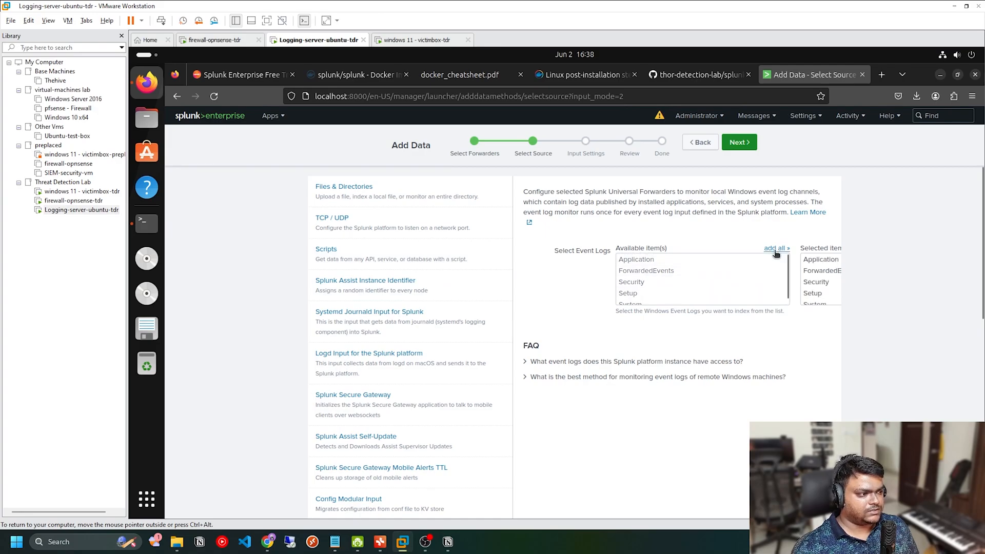
left_click(740, 142)
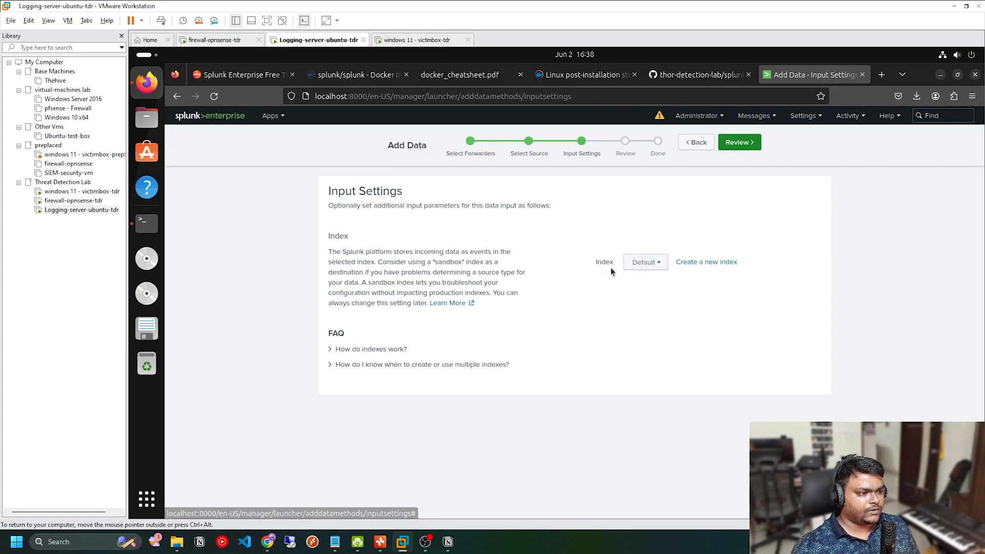
left_click(739, 143)
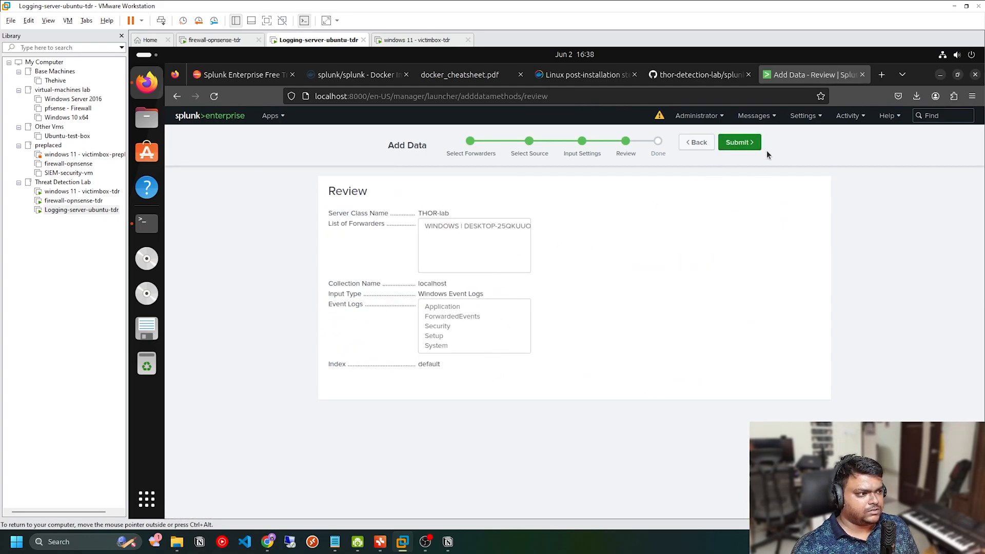
left_click(739, 142)
Step: Start searching the new input's data and examine the event count and the listed WinEventLog events
left_click(380, 237)
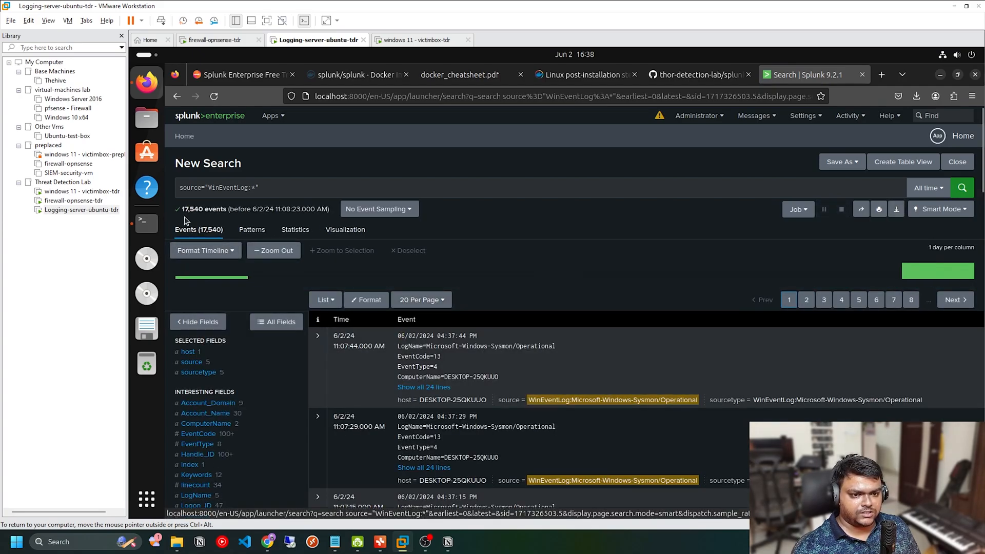
left_click_drag(182, 209, 206, 210)
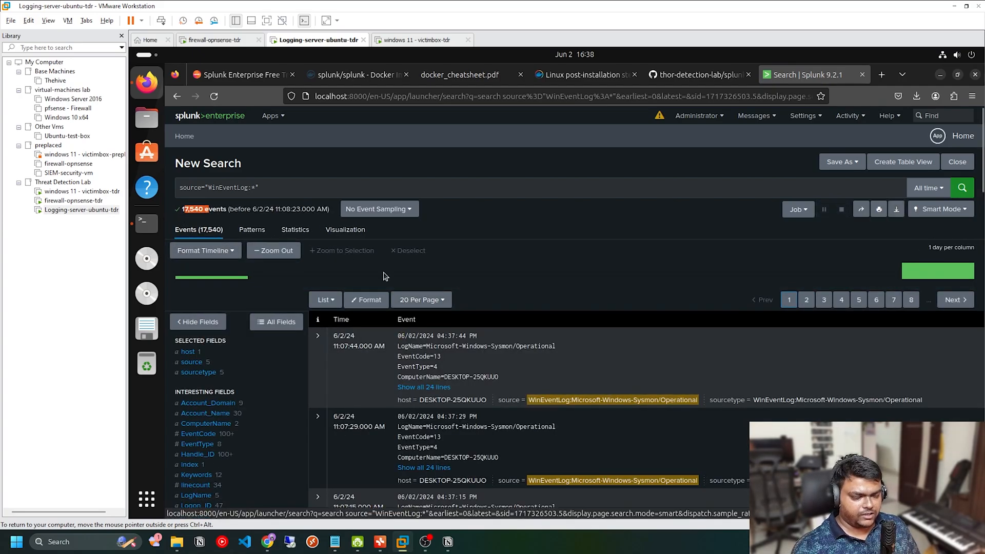
scroll(636, 324, "down", 2)
scroll(636, 323, "down", 4)
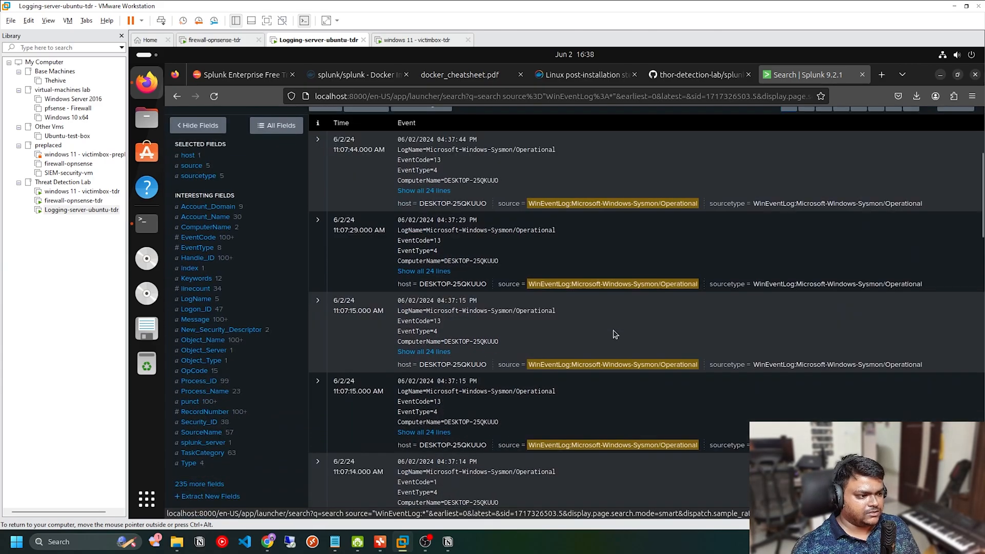
scroll(614, 334, "up", 3)
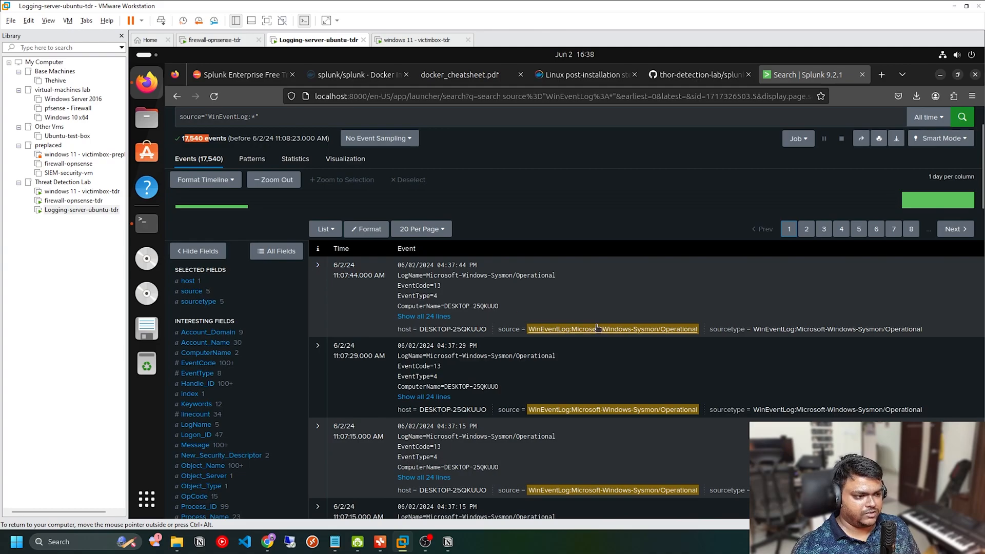
scroll(360, 251, "down", 3)
scroll(390, 237, "up", 4)
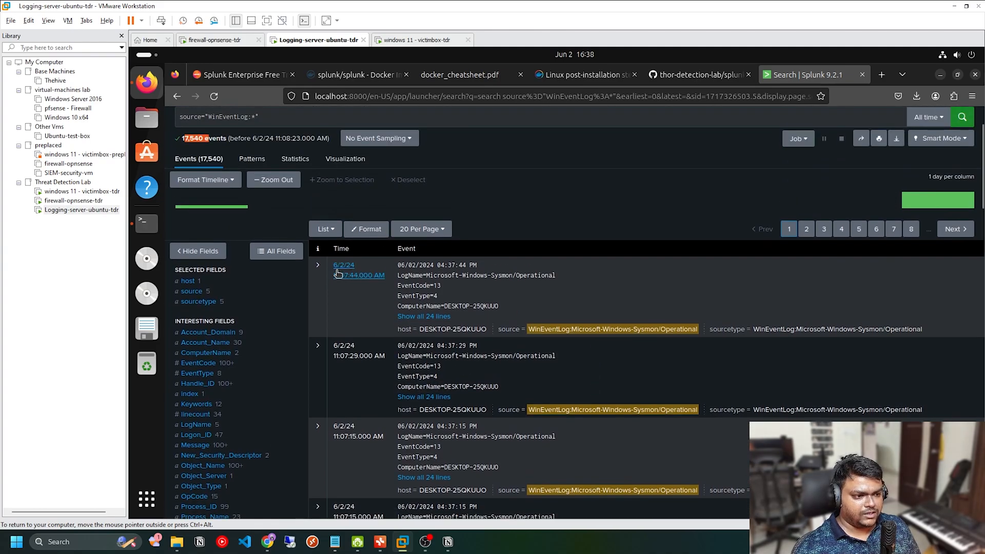
Step: Extend the source="WinEventLog:*" search with "| stats count by LogName" and run it
left_click(311, 187)
type("| table")
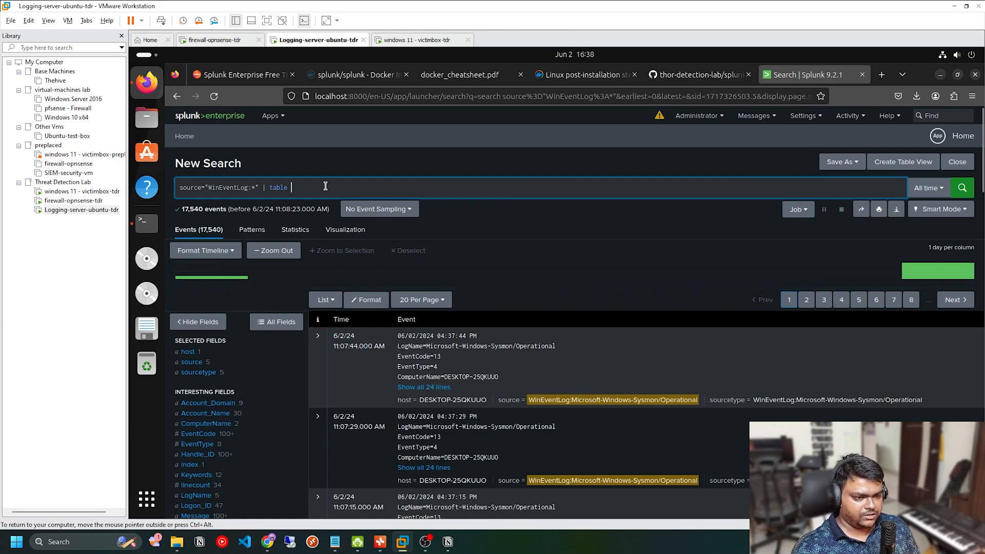
key("BackSpace")
key("BackSpace")
key("BackSpace")
key("BackSpace")
key("BackSpace")
key("BackSpace")
type("stas")
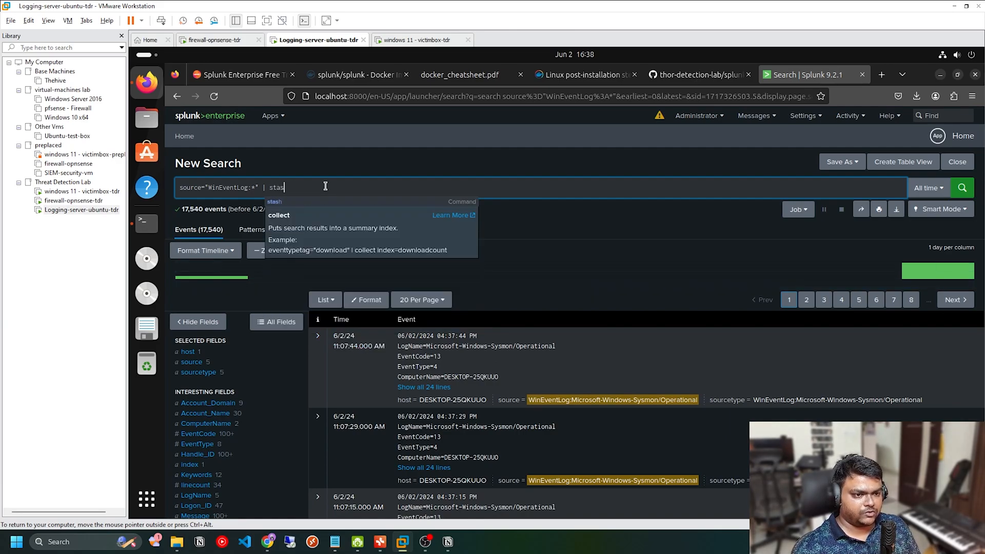
key("BackSpace")
type("ts count by ")
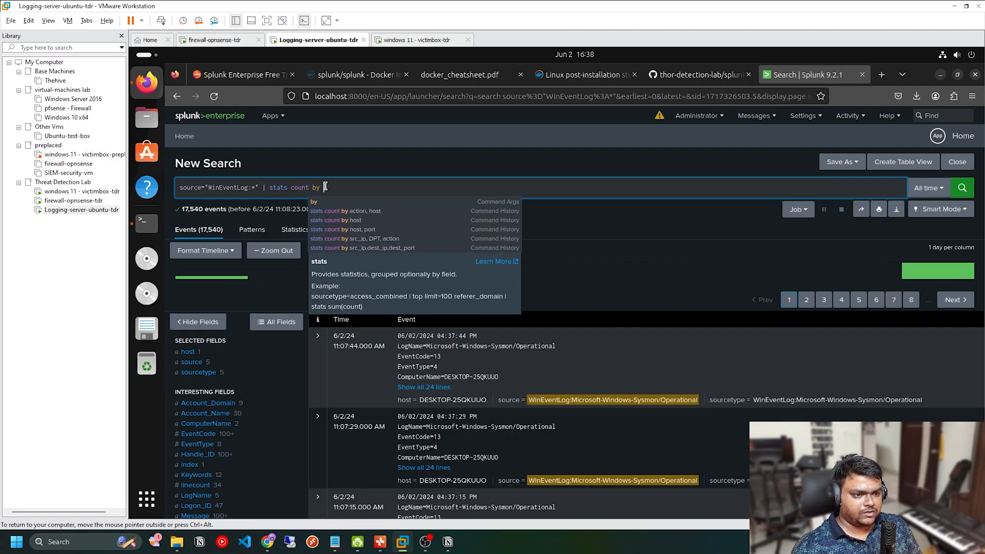
type("LogName")
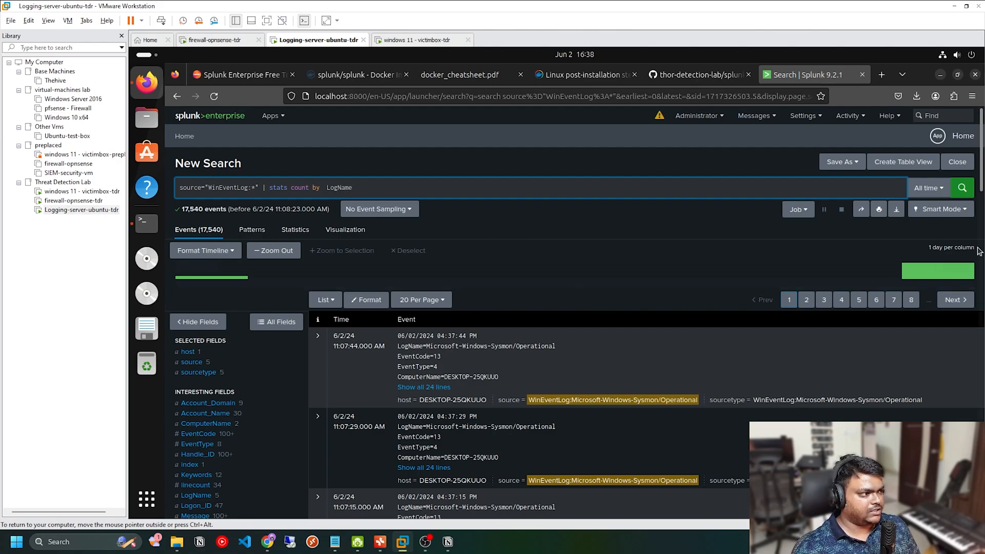
key("Return")
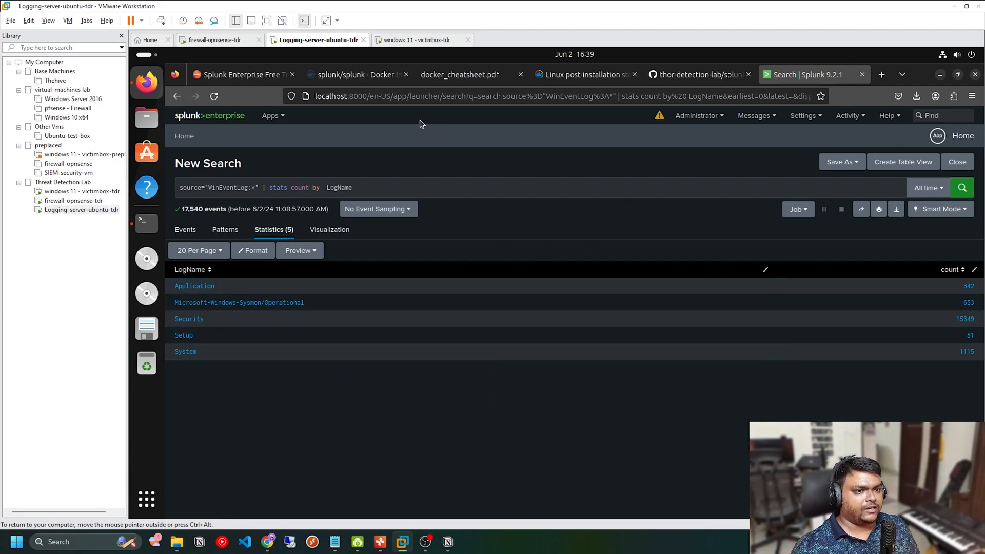
Step: Switch to the Windows 11 victim machine's Command Prompt, ping 8.8.8.8, and interrupt the ping
left_click(414, 40)
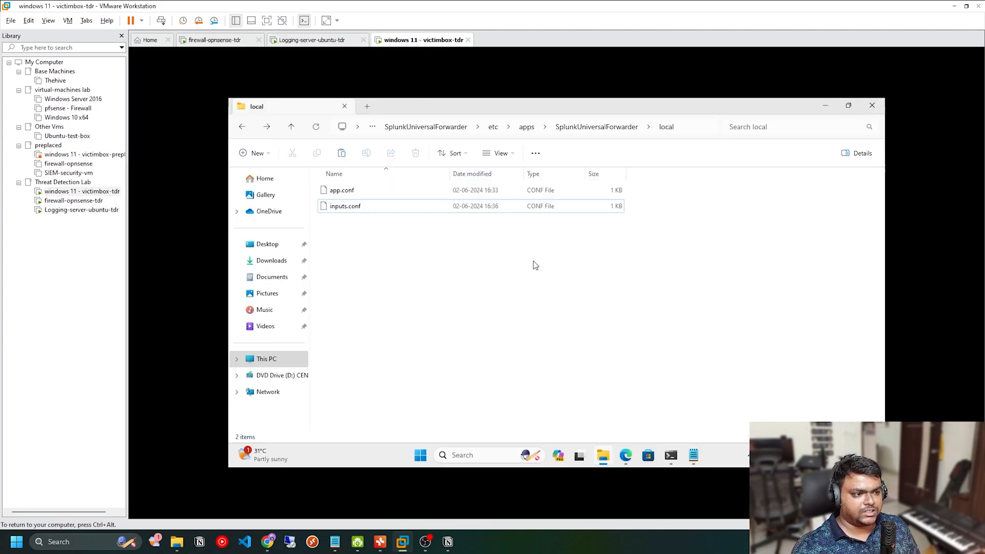
left_click(831, 105)
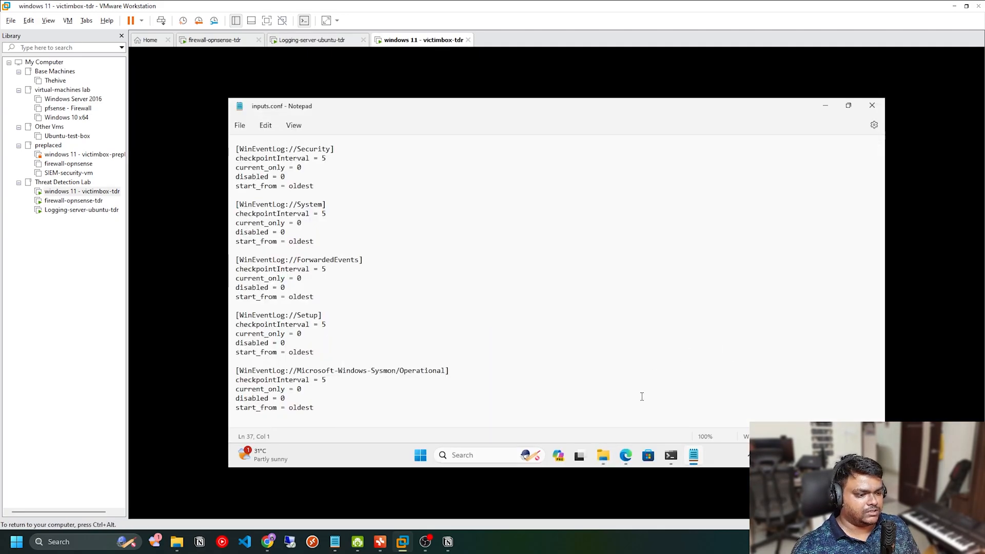
left_click(679, 453)
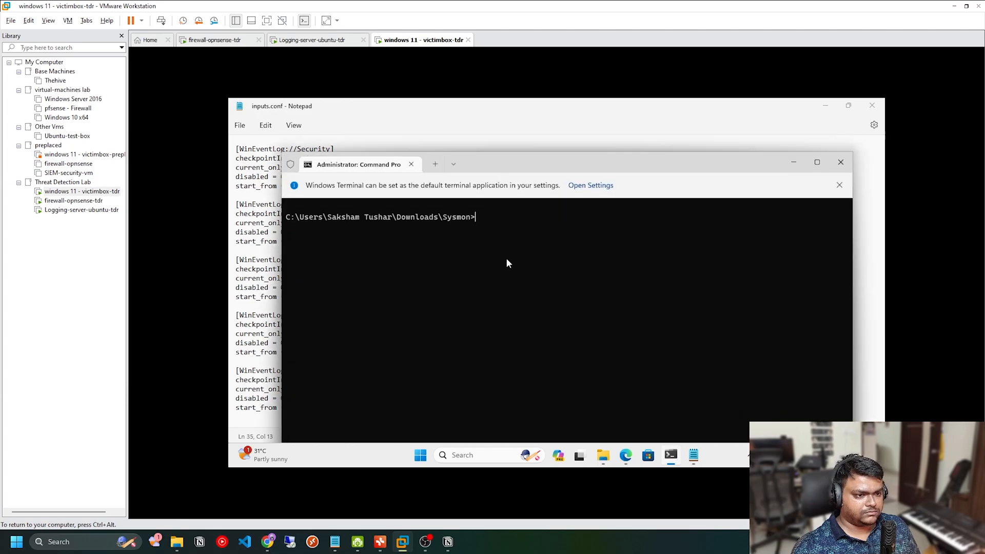
type("ping ")
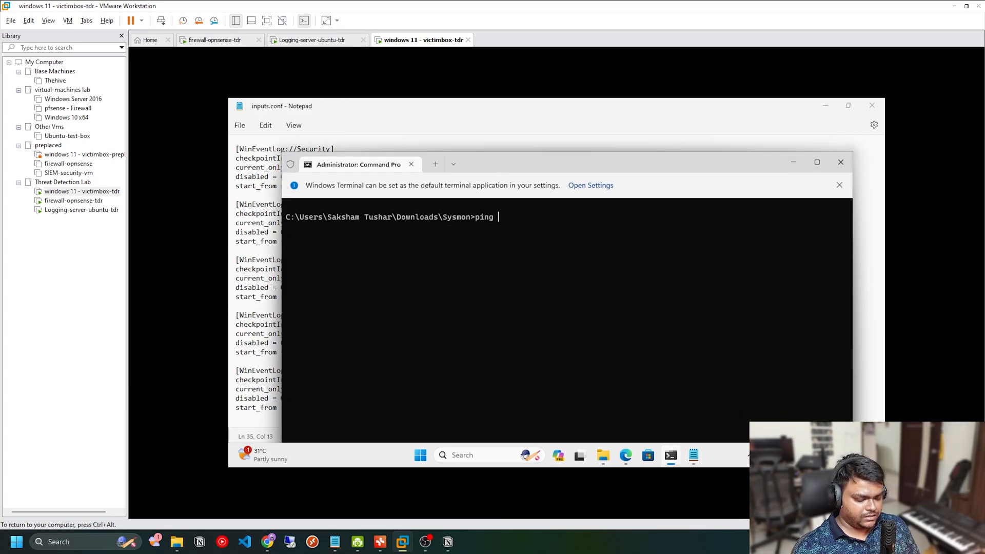
type("8.8.8.8")
key("Return")
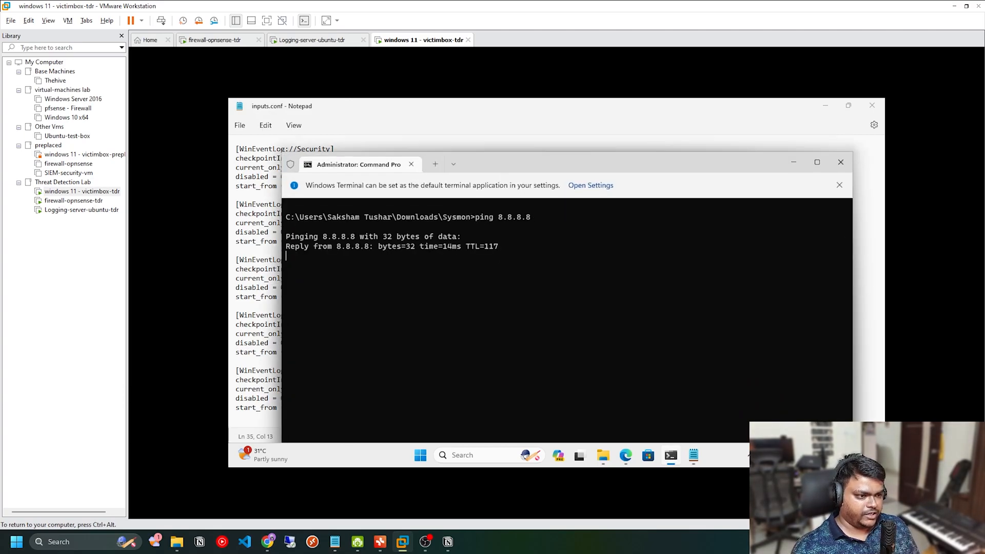
key("ctrl+c")
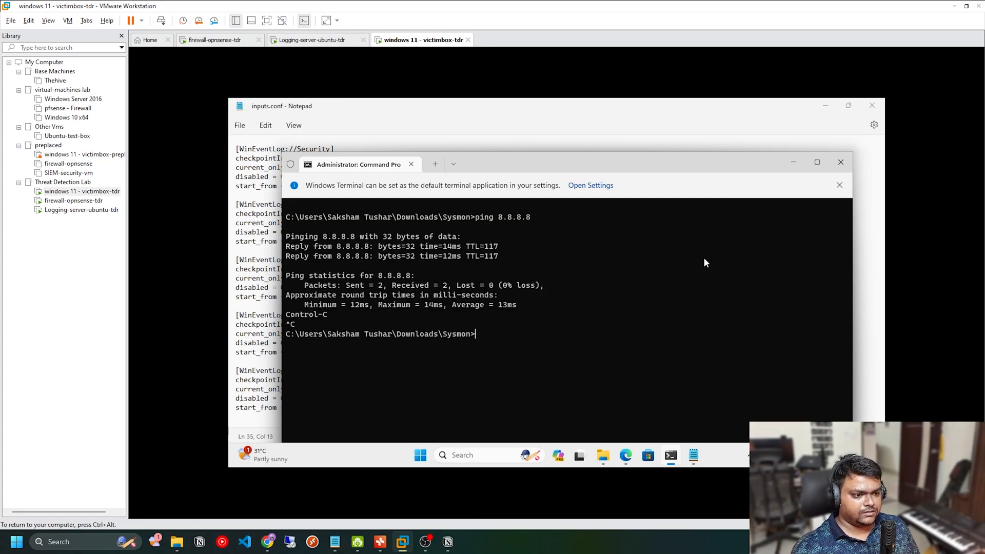
Step: Return to Splunk on the logging server and view the events with LogName Microsoft-Windows-Sysmon/Operational
left_click(330, 40)
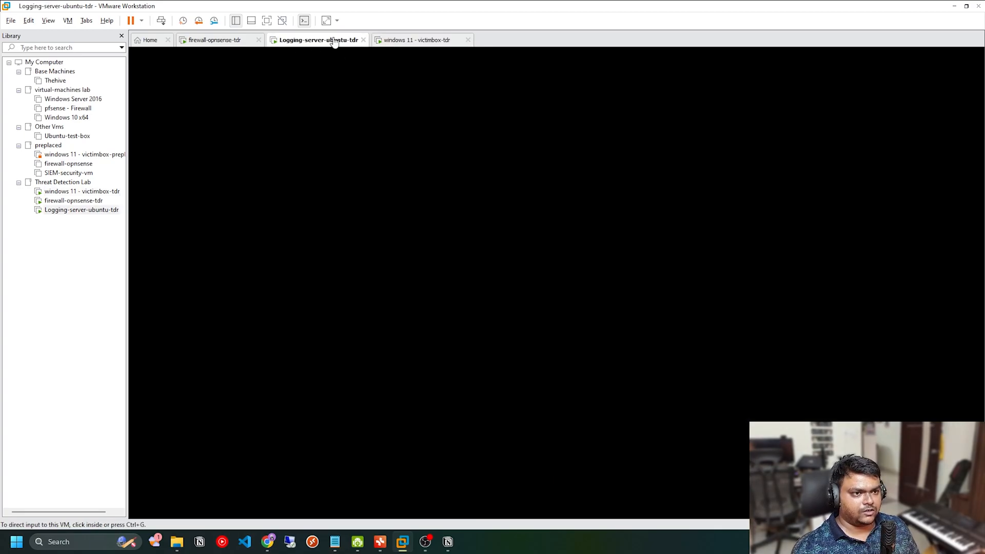
left_click_drag(352, 185, 262, 187)
left_click(316, 303)
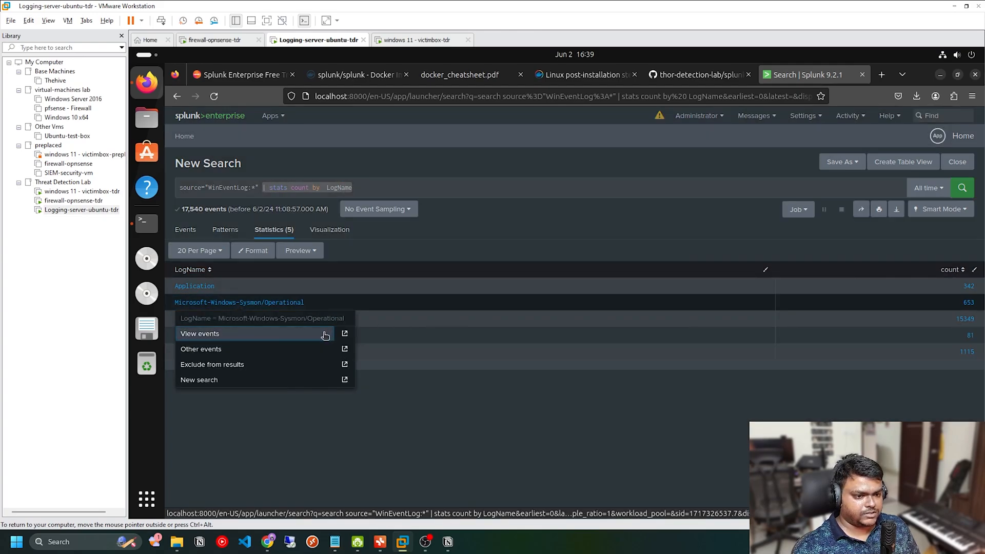
left_click(254, 338)
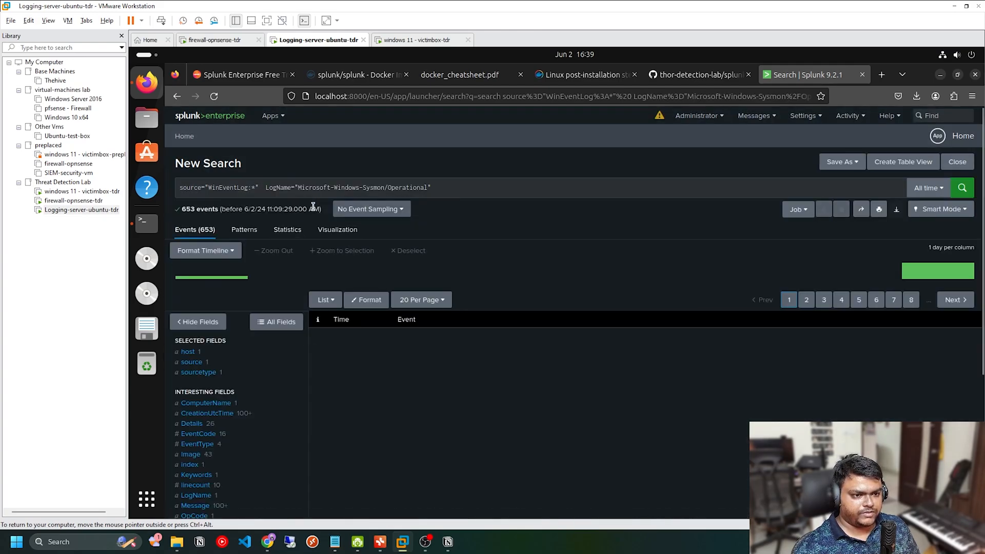
left_click(448, 193)
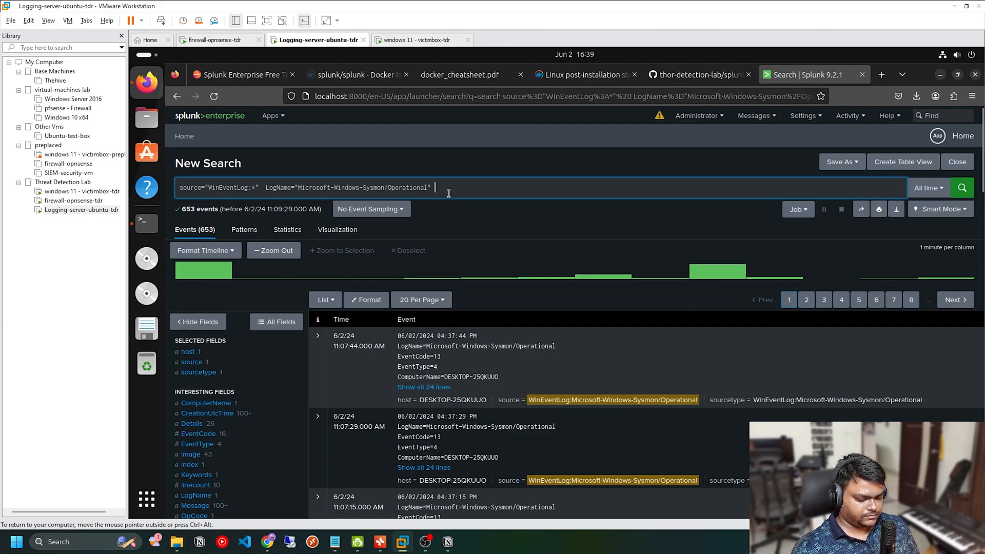
type("and evne")
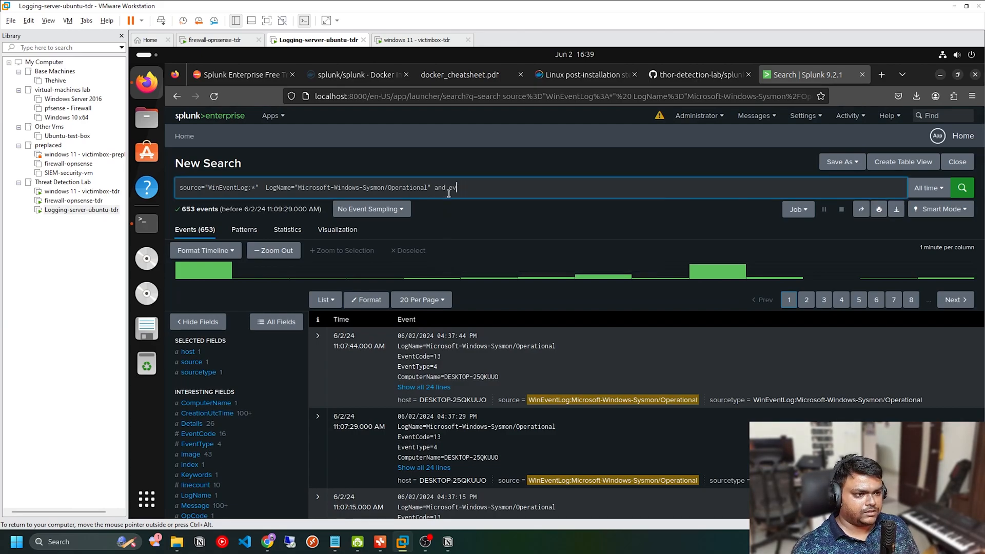
key("BackSpace")
key("BackSpace")
type("Task")
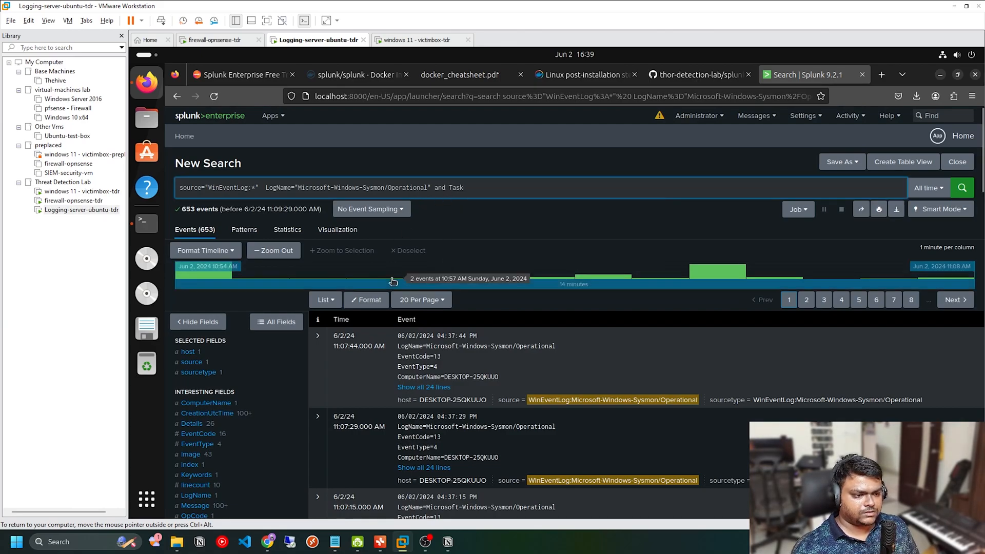
Step: Expand all lines of the newest Sysmon event and examine its field names, including TaskCategory
left_click(424, 387)
scroll(483, 404, "down", 4)
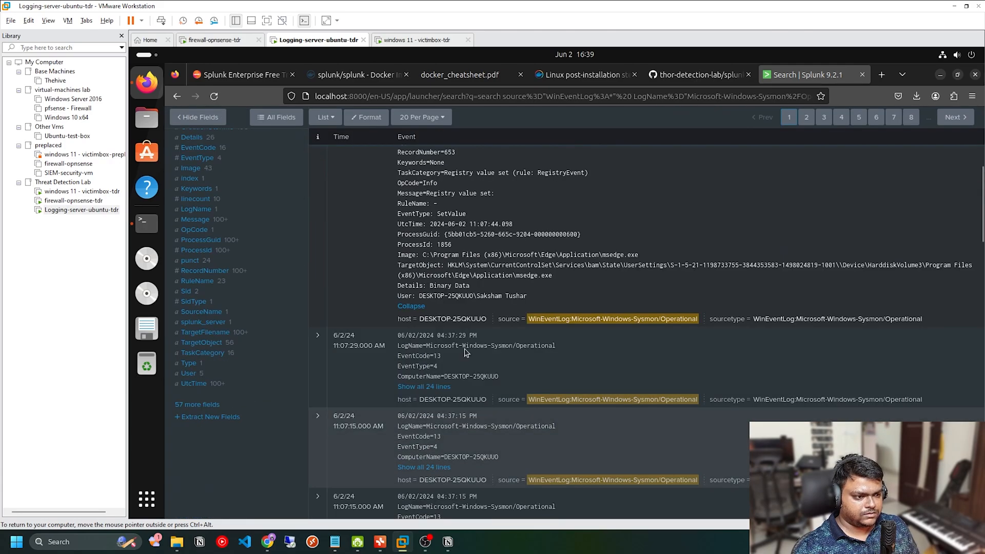
scroll(464, 349, "up", 4)
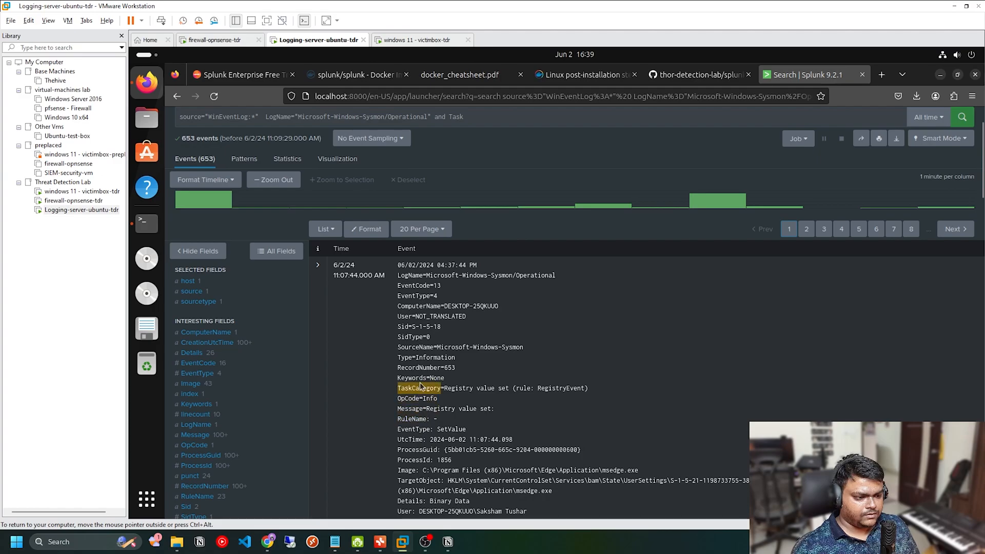
scroll(484, 174, "up", 2)
Step: Replace the "and Task" condition in the Sysmon search with "and CommandLine=* | table CommandLine" and run it
left_click(475, 190)
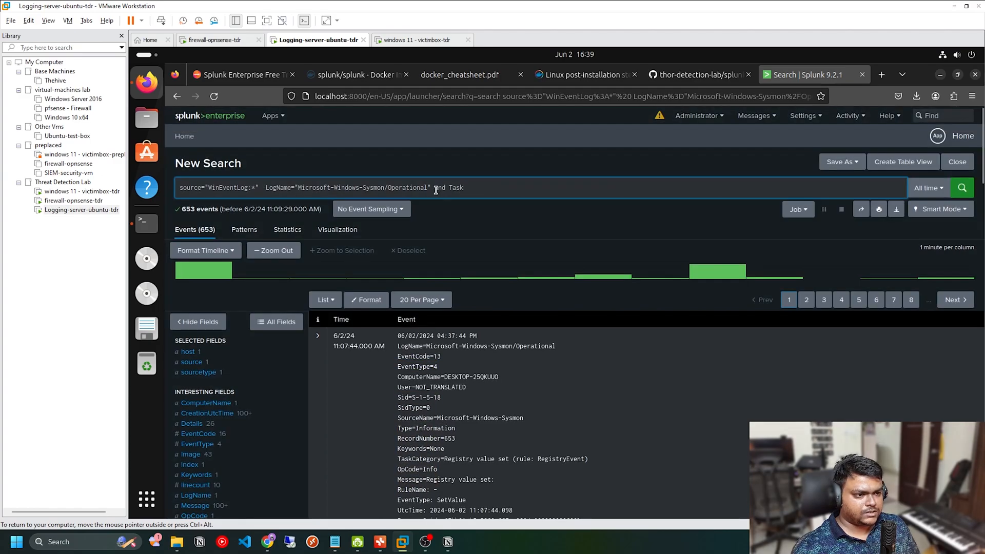
left_click_drag(436, 189, 508, 188)
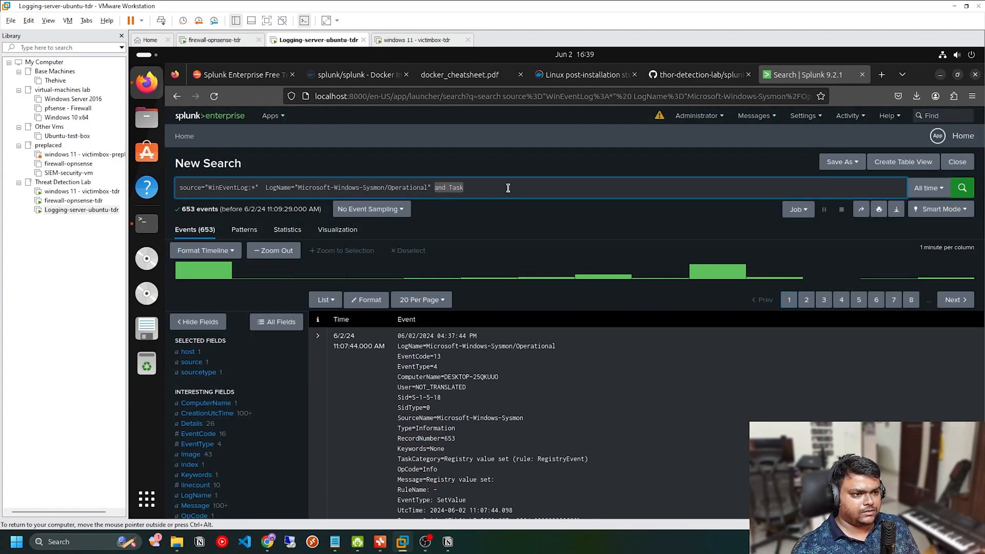
type("and CommandLin")
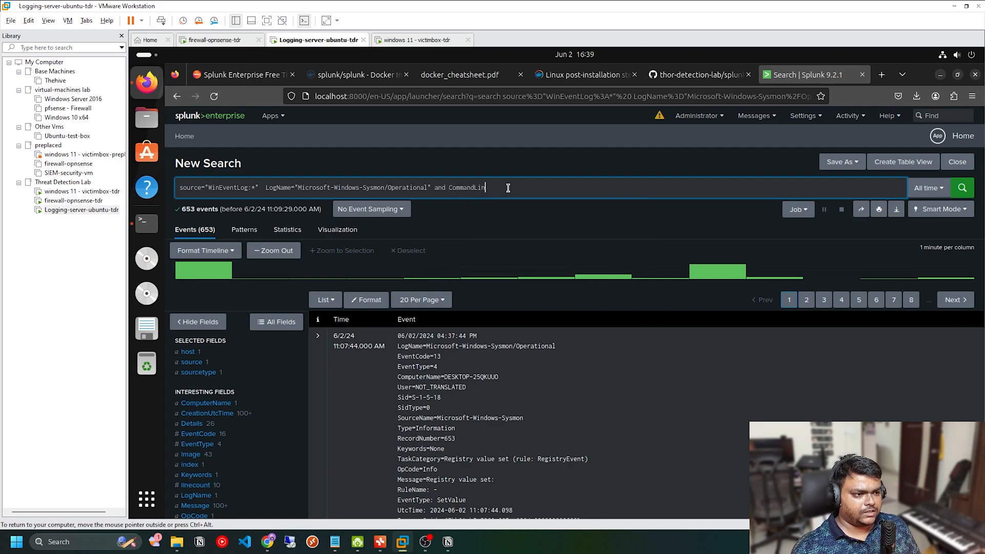
type("e=&* |")
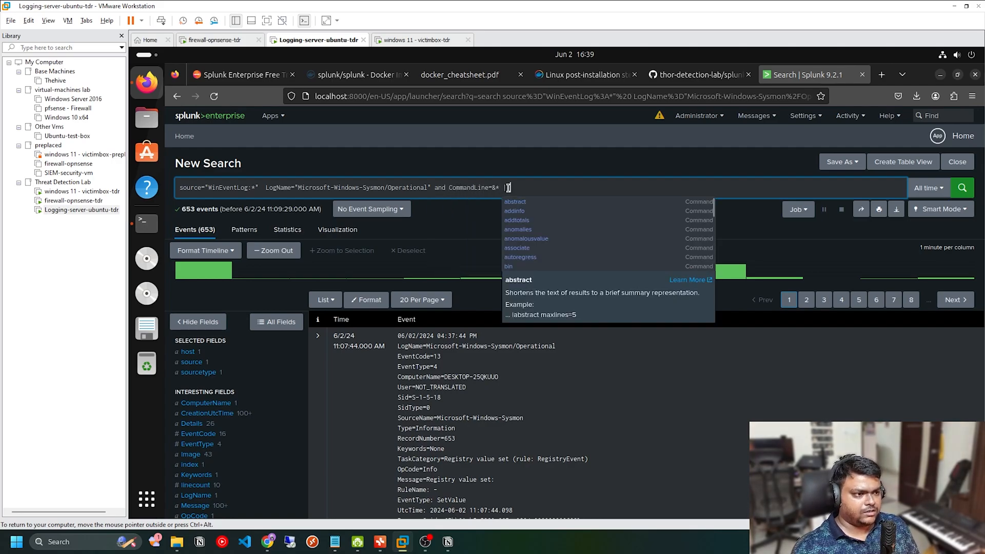
key("BackSpace")
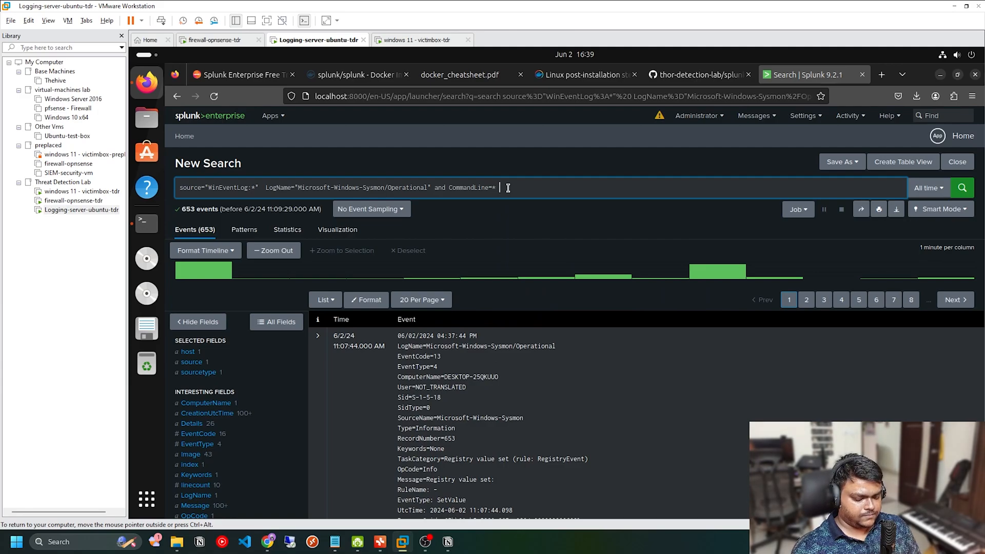
type("| table")
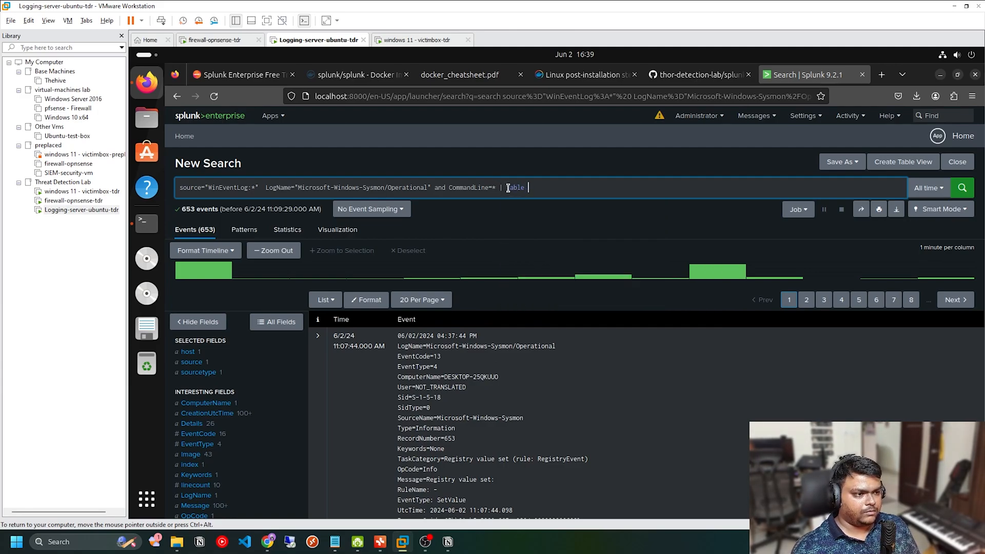
type(" CommandLine")
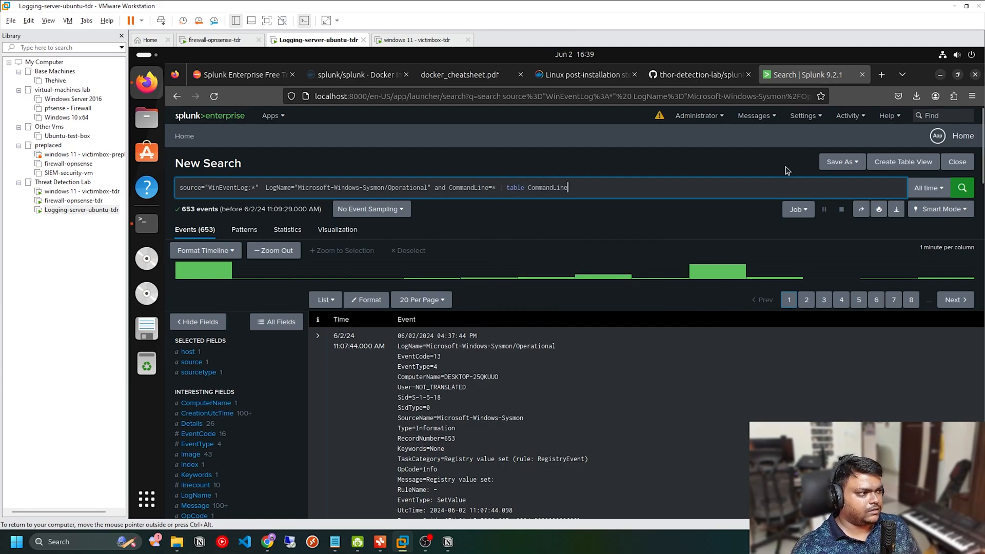
left_click(963, 188)
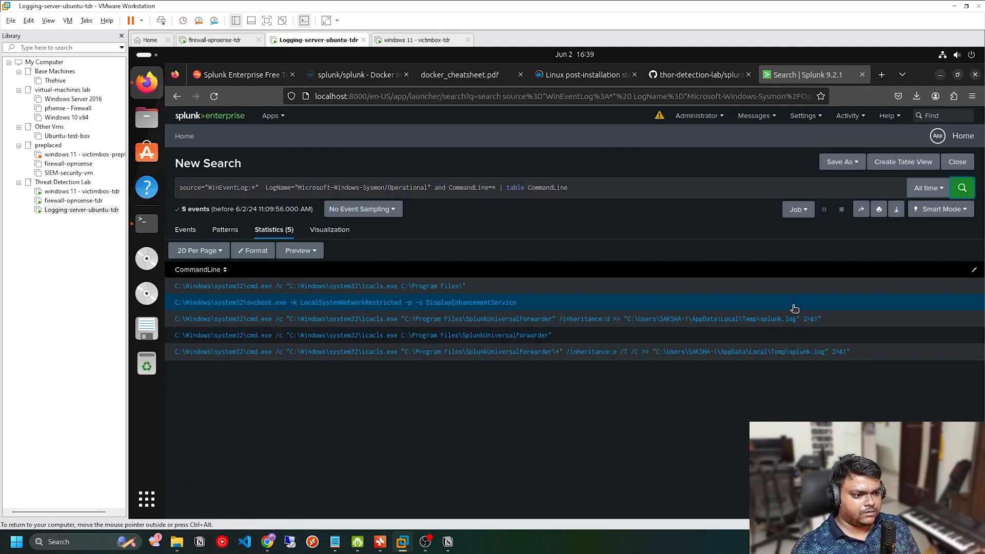
Step: Switch the search to Verbose Mode and rerun the CommandLine table search over all time
left_click(942, 209)
left_click(821, 304)
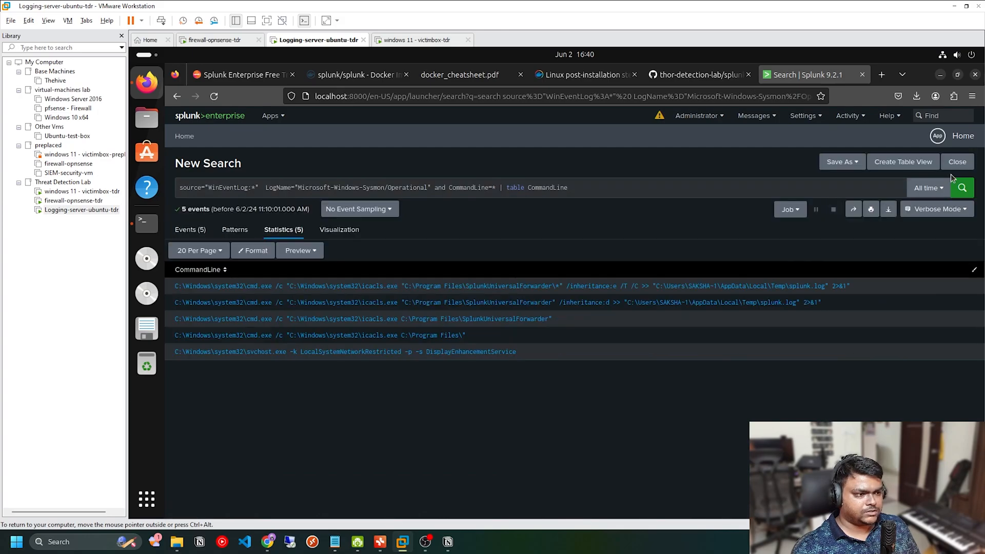
left_click(926, 188)
left_click(687, 182)
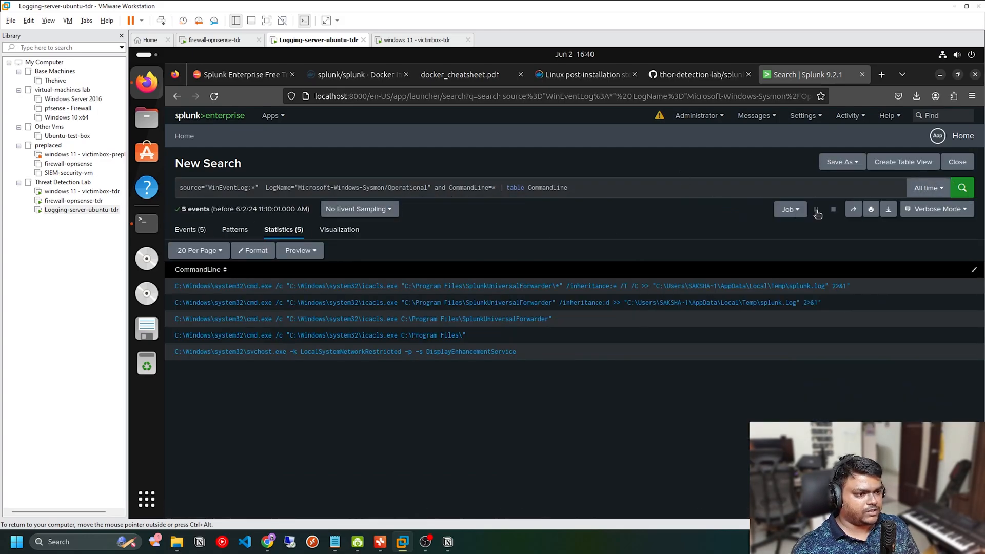
left_click(963, 188)
left_click(962, 188)
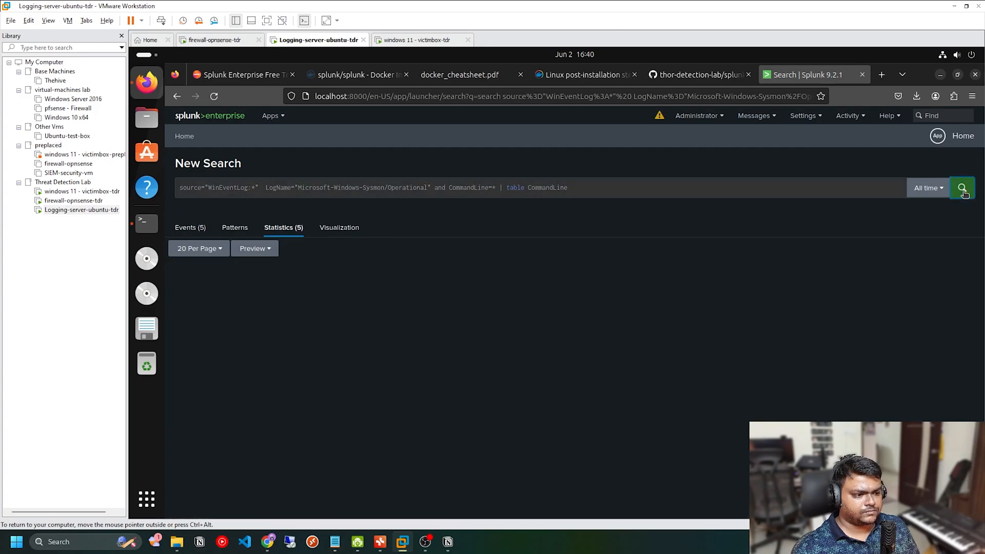
left_click(963, 190)
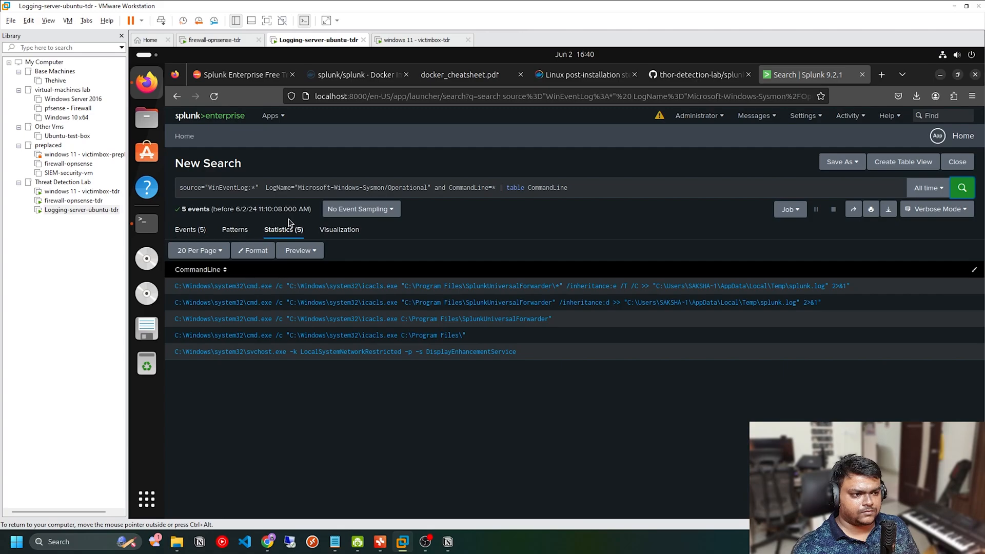
Step: Remove the "and CommandLine=*" condition from the search and run it with only the CommandLine table
left_click_drag(499, 188, 449, 189)
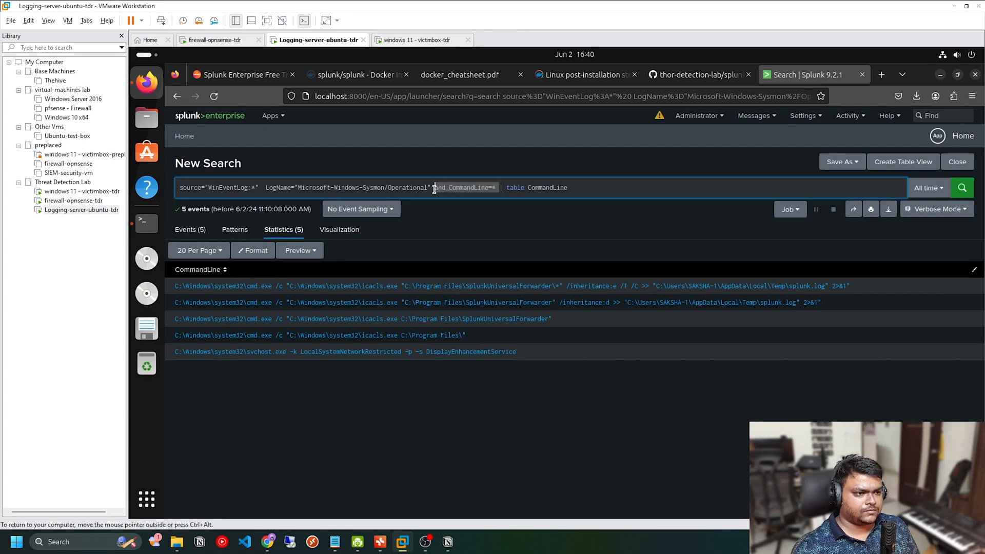
key("BackSpace")
left_click(963, 189)
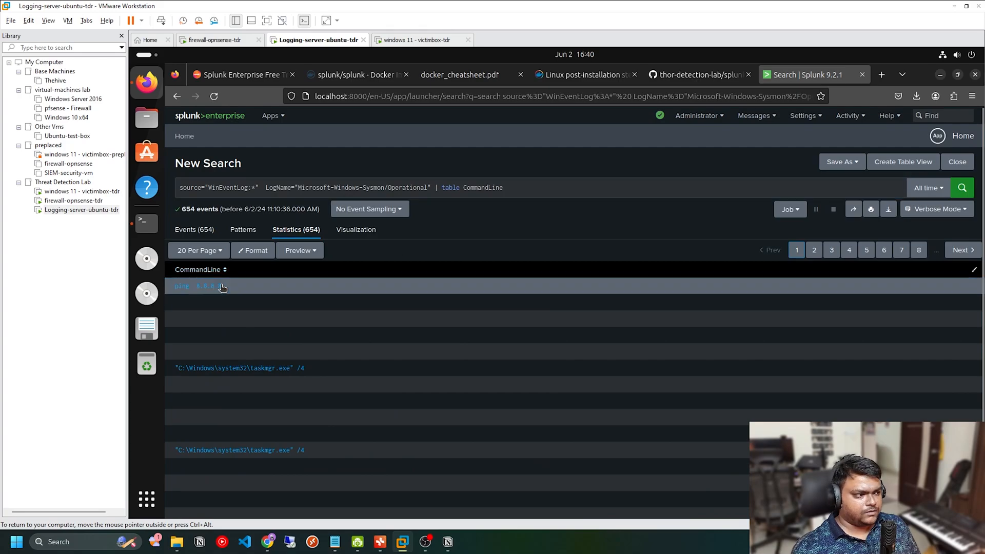
Step: View the events behind the ping 8.8.8.8 command line and show all lines of the matching Sysmon event
left_click(220, 285)
left_click(272, 318)
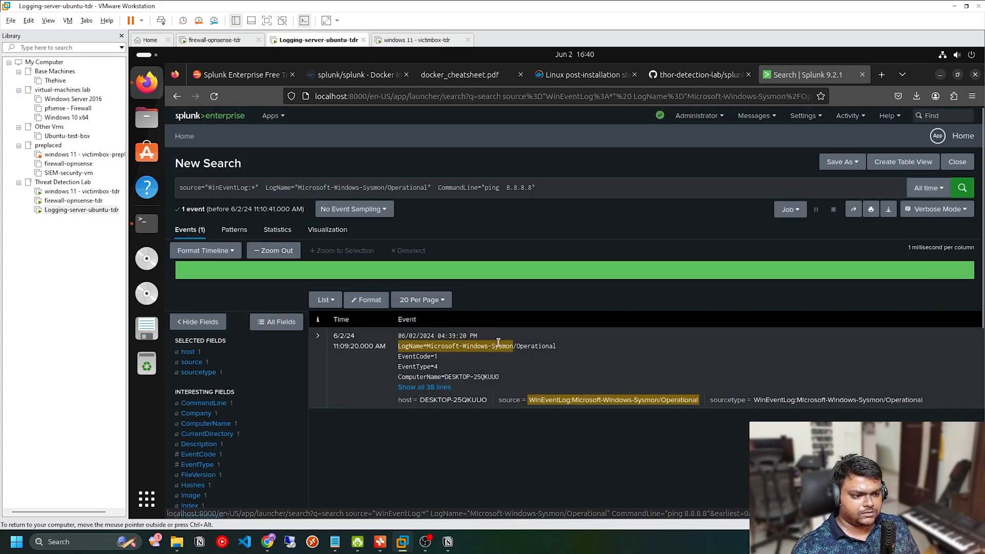
left_click(424, 388)
scroll(450, 257, "down", 4)
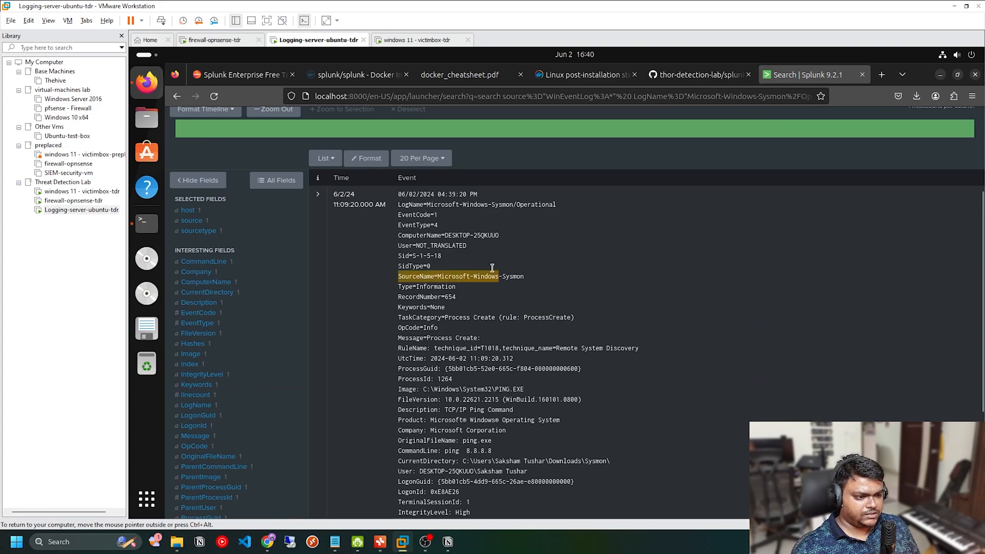
Step: Examine the ping event's TaskCategory, Image, ParentProcessGuid and ParentCommandLine values
left_click_drag(470, 242, 516, 243)
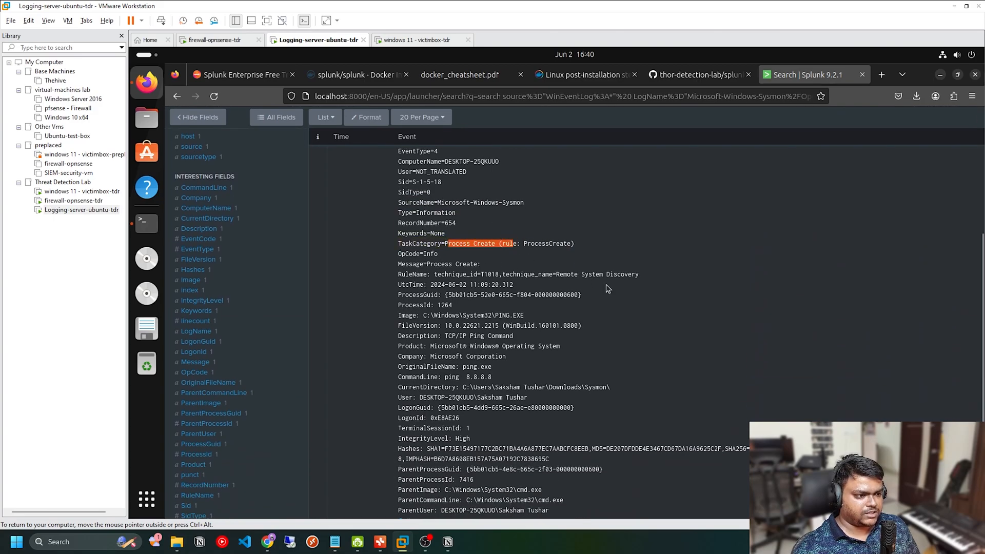
scroll(465, 348, "down", 2)
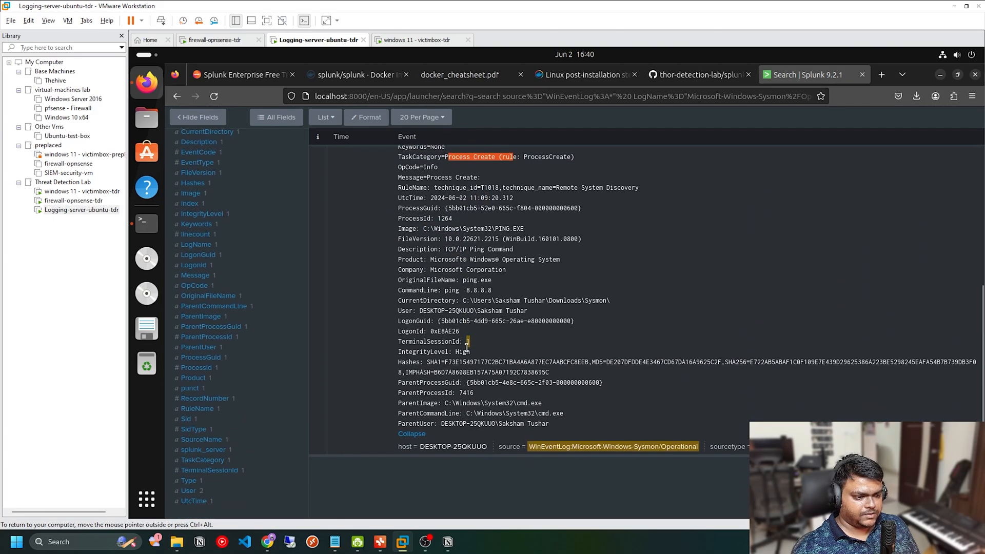
left_click_drag(445, 383, 538, 383)
scroll(560, 381, "up", 3)
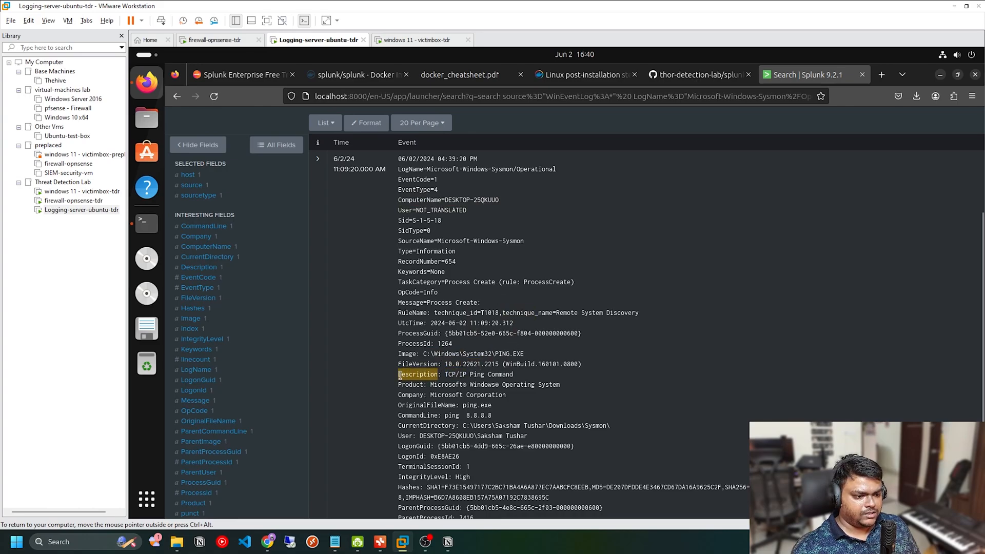
left_click_drag(427, 376, 526, 353)
scroll(526, 353, "down", 3)
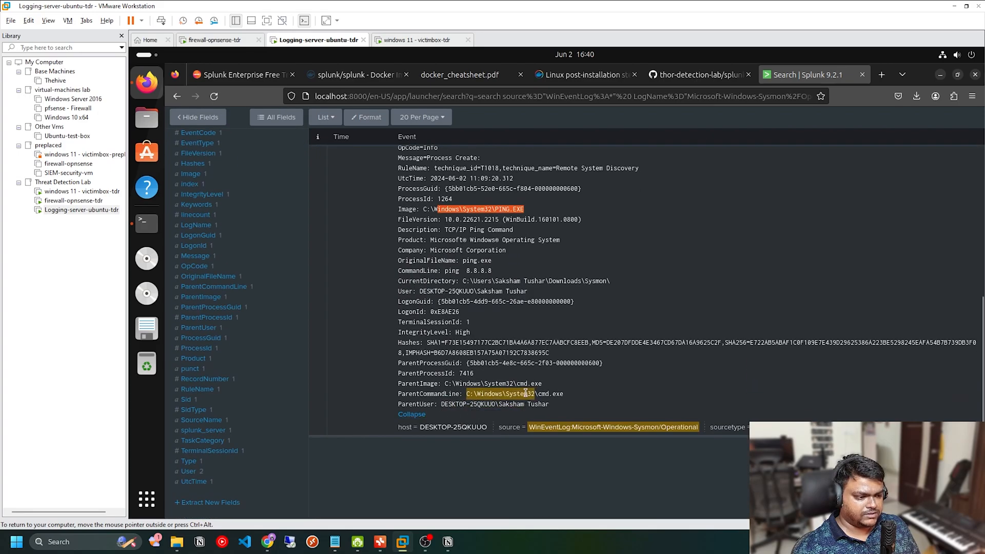
left_click_drag(528, 393, 567, 397)
scroll(539, 392, "up", 6)
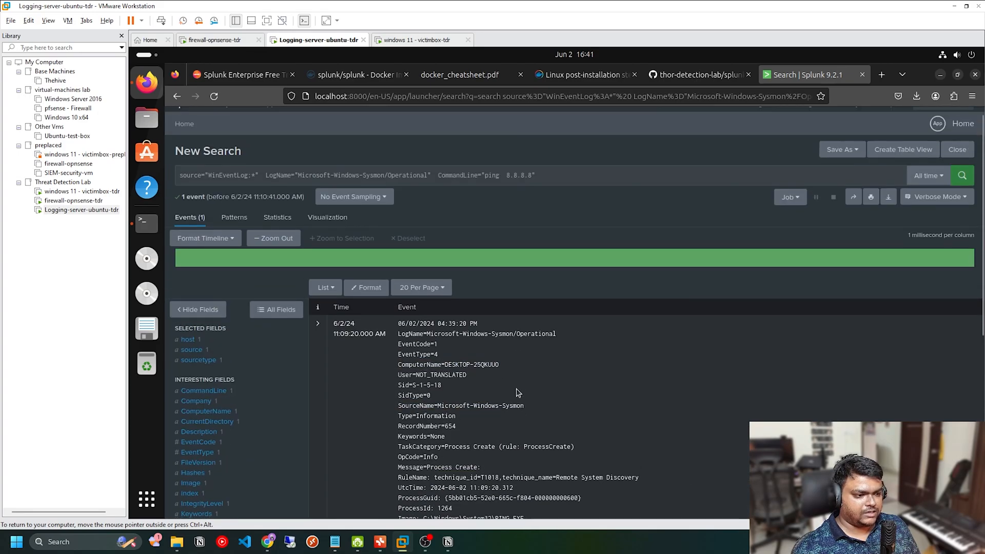
scroll(422, 317, "down", 3)
scroll(546, 167, "up", 3)
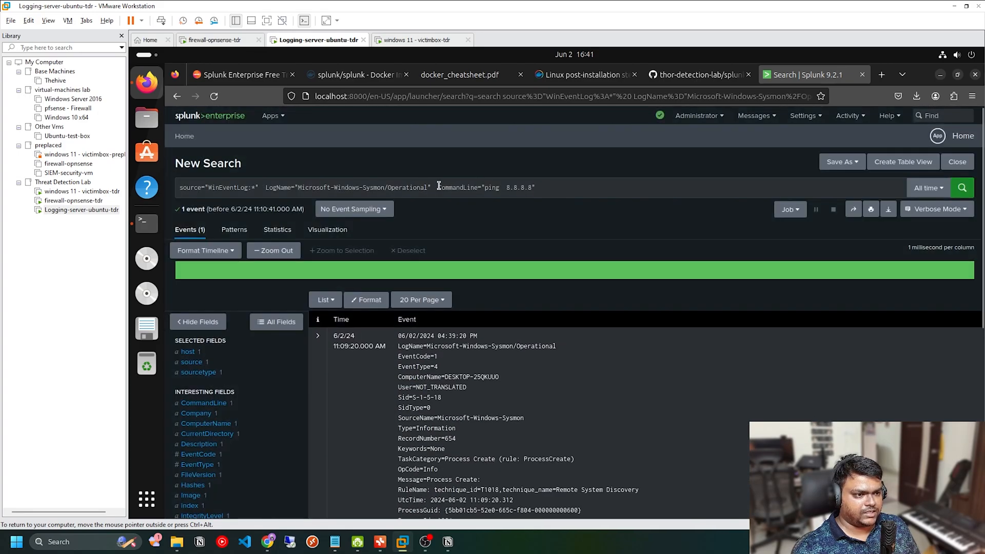
Step: Replace the CommandLine filter in the Sysmon search with "| table TaskCategory"
left_click_drag(438, 186, 587, 189)
type("| ta")
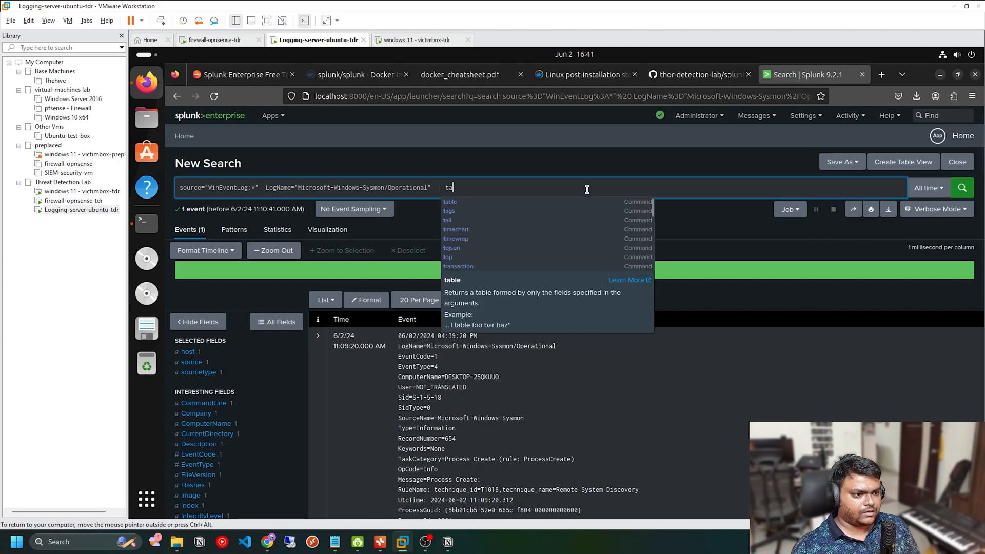
type("ble")
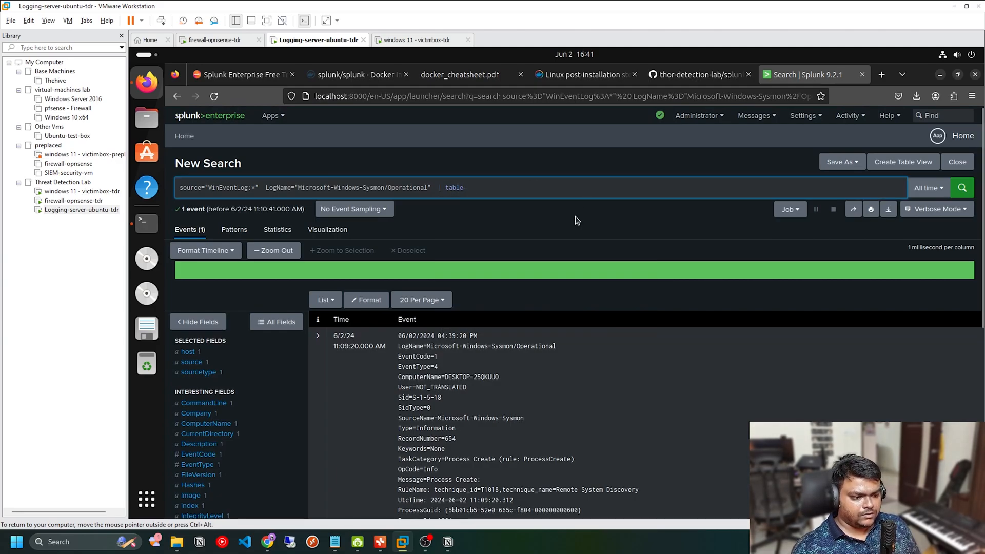
scroll(530, 348, "down", 3)
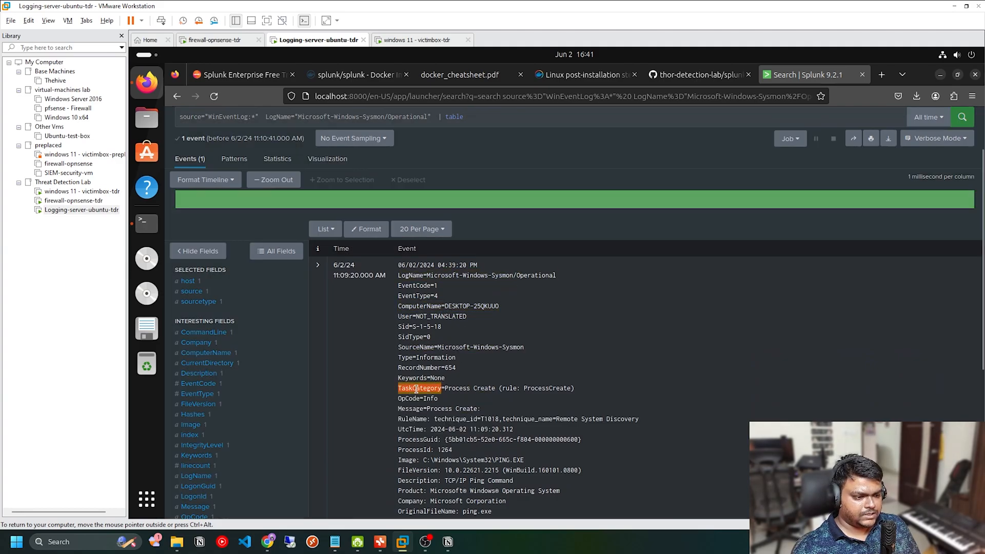
scroll(501, 267, "up", 3)
type("TaskCategory")
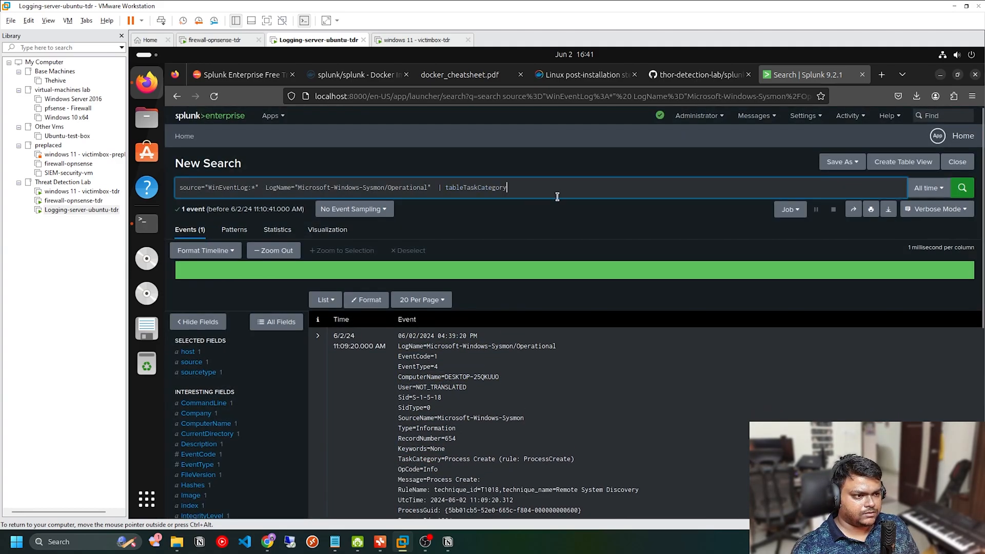
left_click(464, 187)
left_click(534, 190)
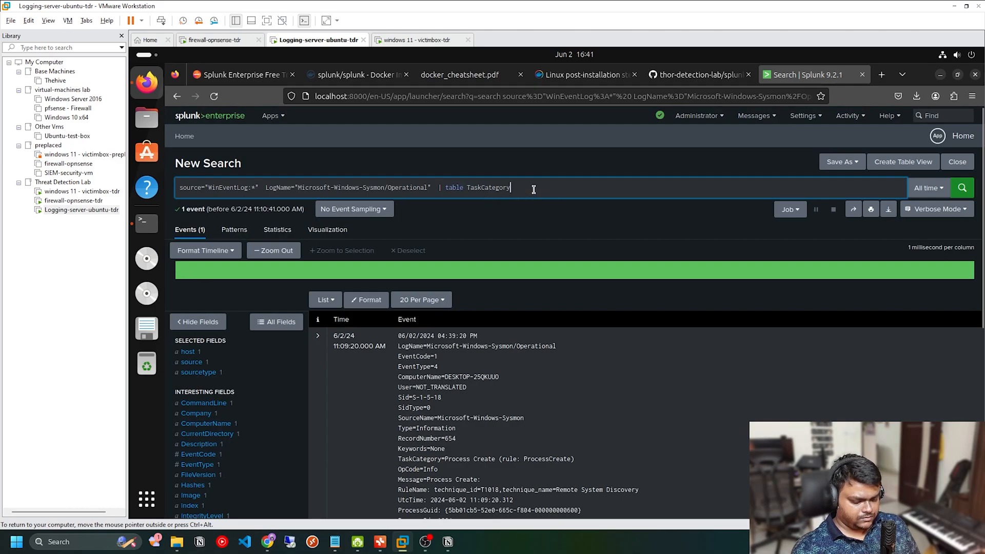
Step: Add ParentImage, Image and CommandLine to the TaskCategory table in the Sysmon search and run it
scroll(417, 432, "down", 10)
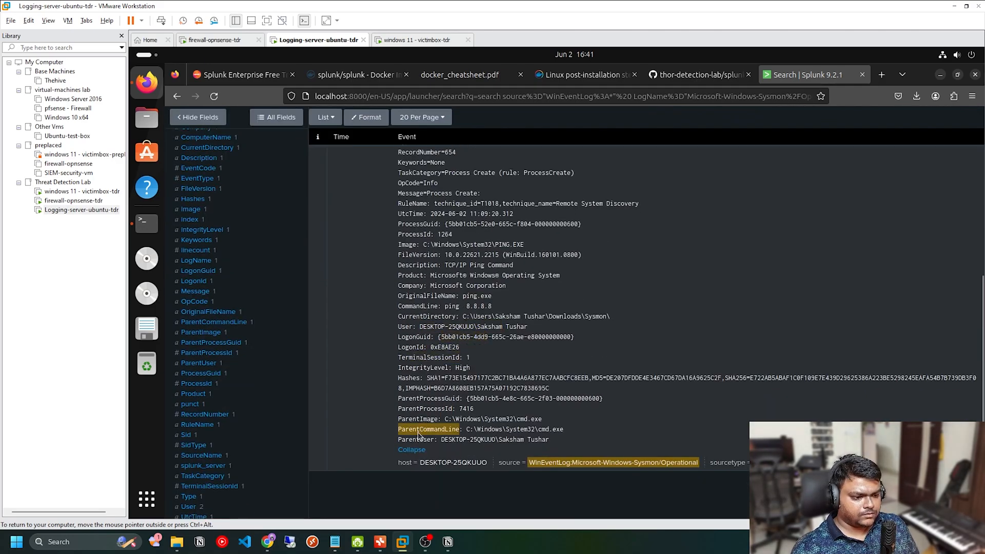
scroll(593, 266, "up", 10)
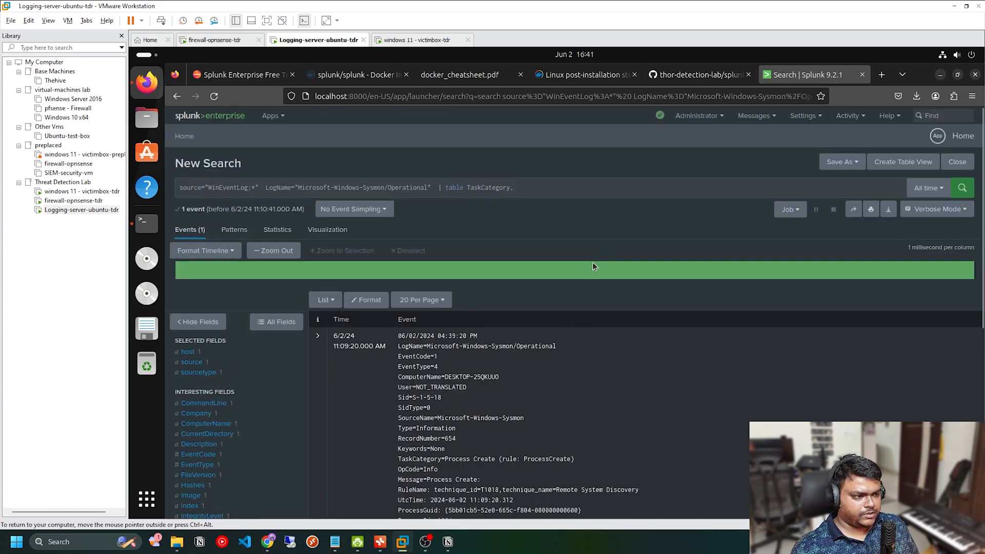
left_click(554, 187)
type("ParentImage, Image, CommandLine")
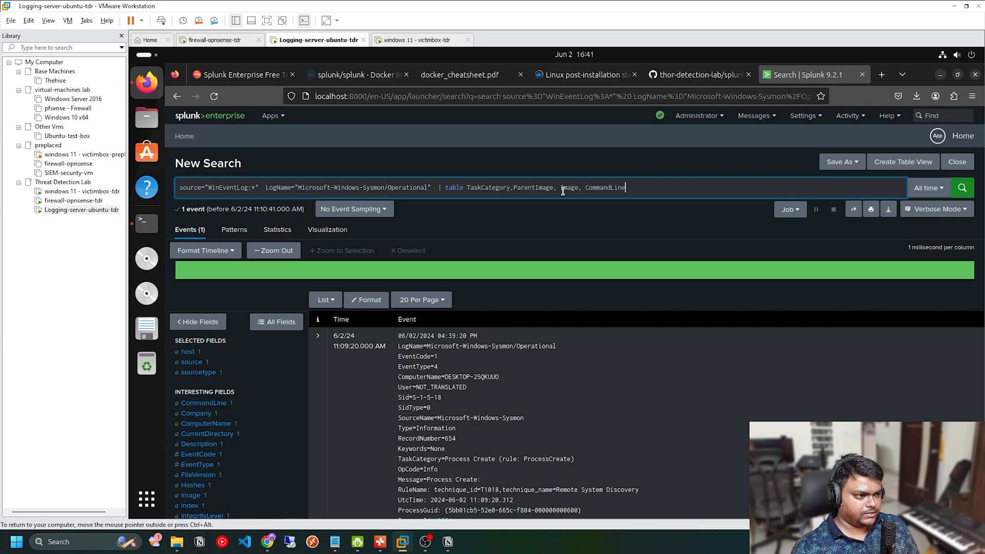
key("Return")
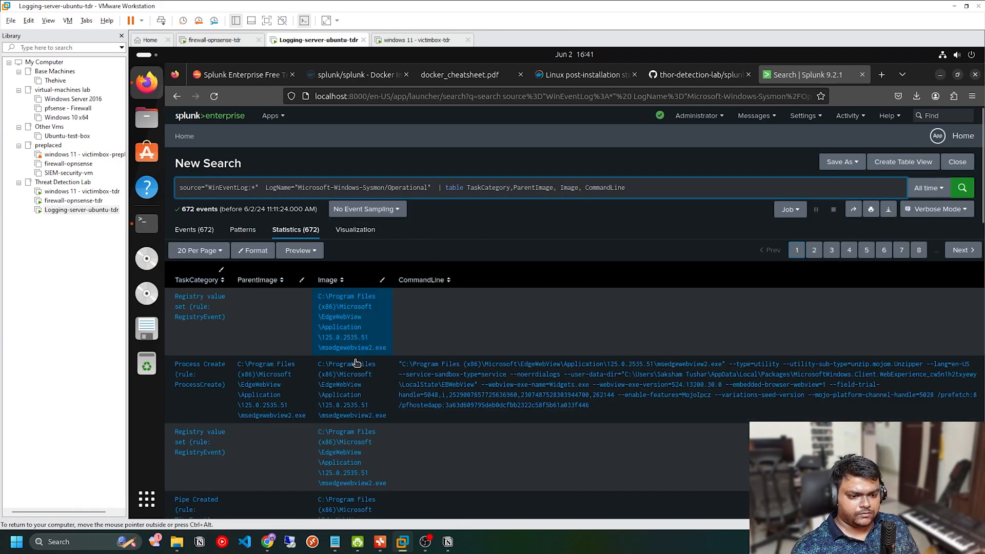
Step: Filter the Sysmon search with Image=*PING.exe ahead of the table command and run it
scroll(429, 407, "down", 10)
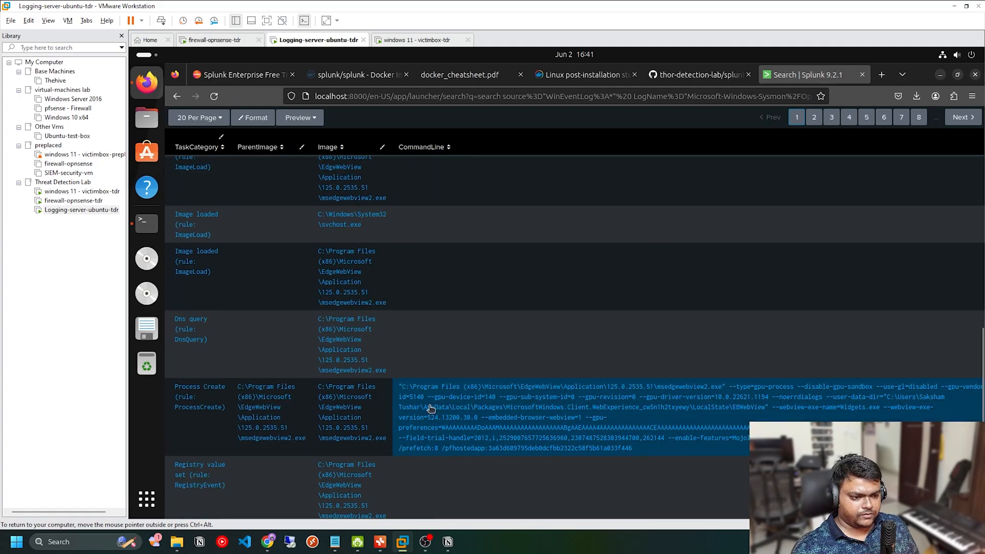
scroll(430, 408, "up", 10)
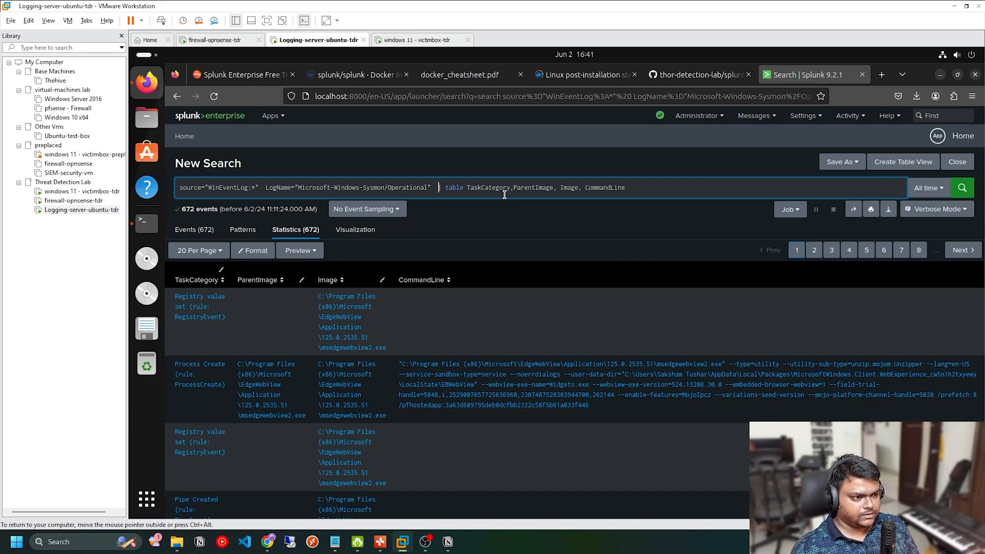
type("Farent")
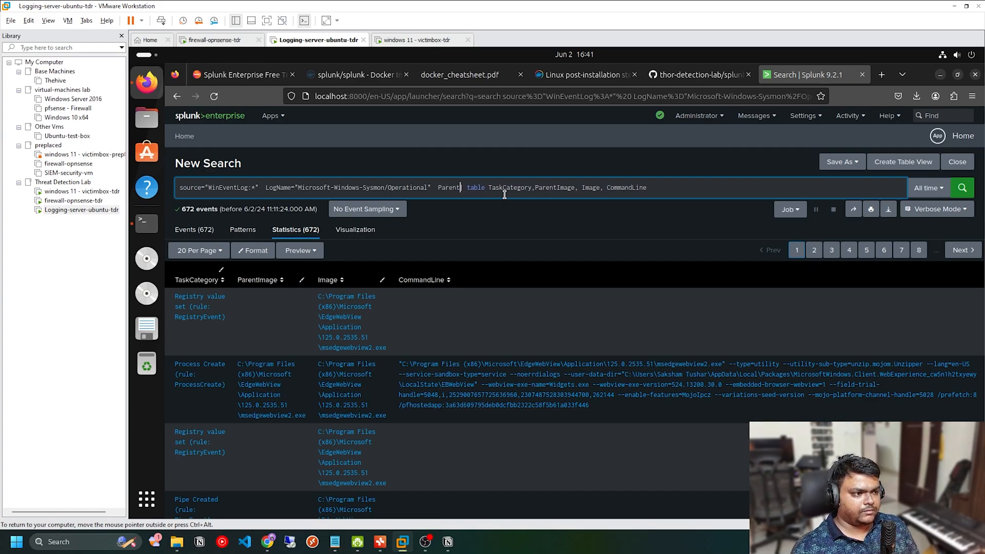
key("BackSpace")
key("BackSpace")
key("BackSpace")
key("BackSpace")
key("BackSpace")
key("BackSpace")
type("Imag")
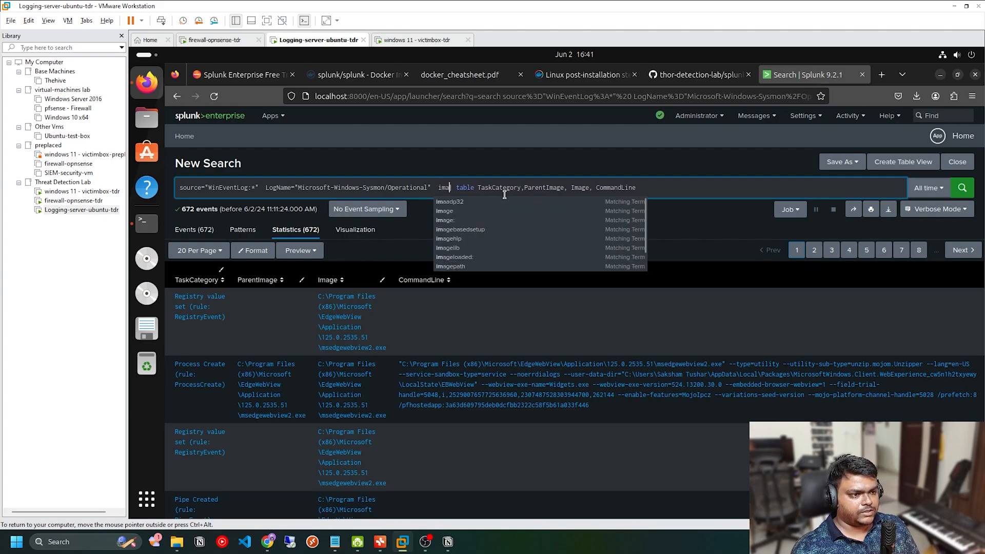
type("e=*P")
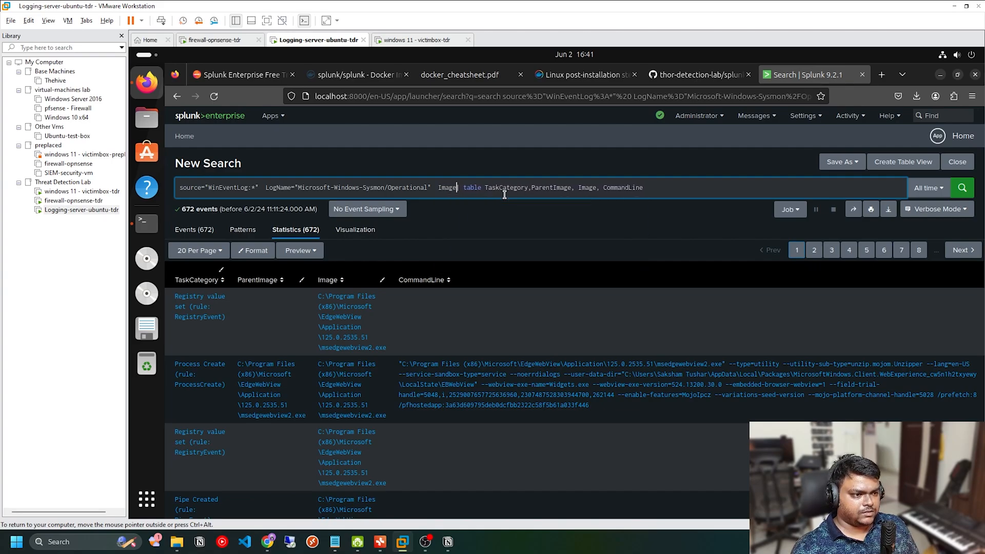
type("ING*")
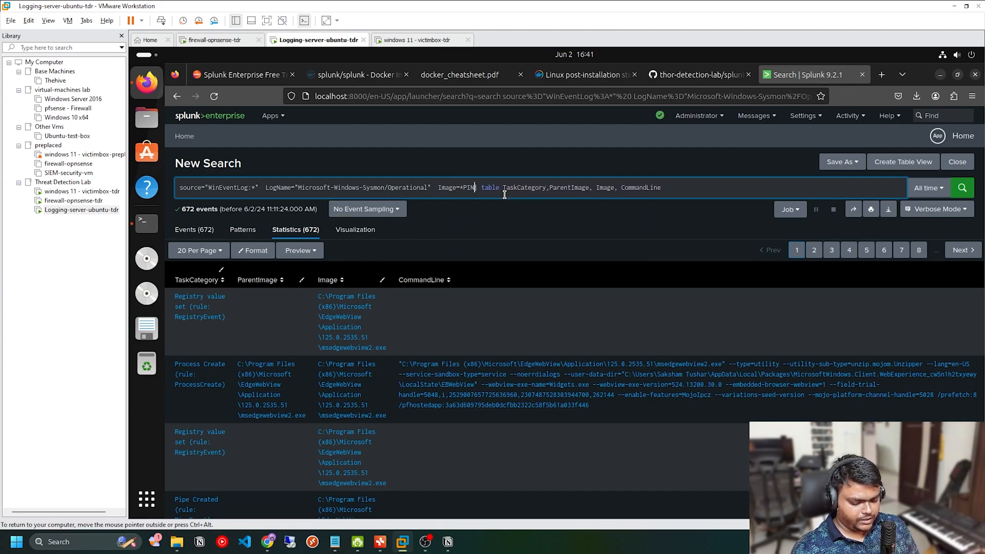
key("BackSpace")
type(".exe")
left_click(962, 187)
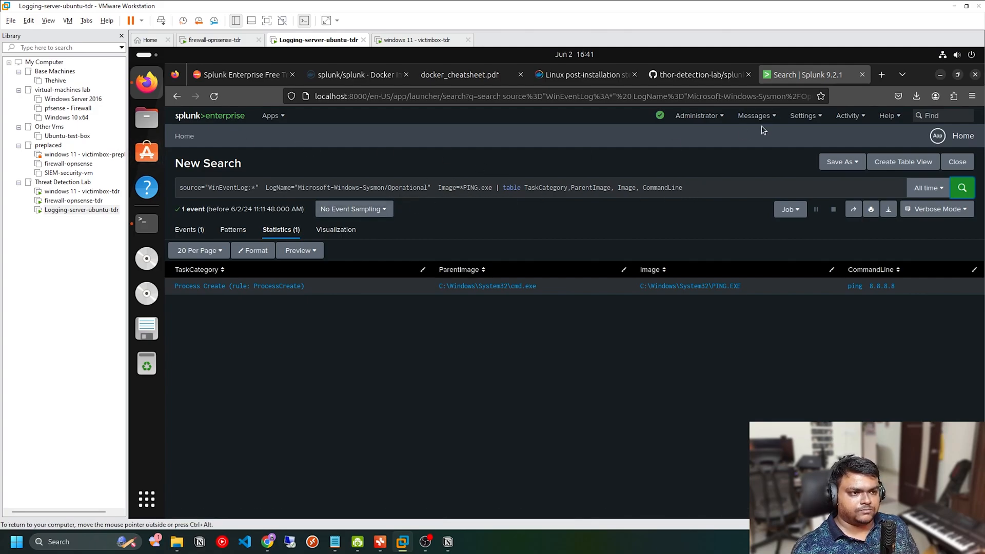
Step: Switch to the Threat Detection Lab mind map and review the Splunk Based Detection Lab architecture alongside the Splunk search and the Ubuntu terminal
left_click(381, 542)
left_click_drag(340, 234, 799, 306)
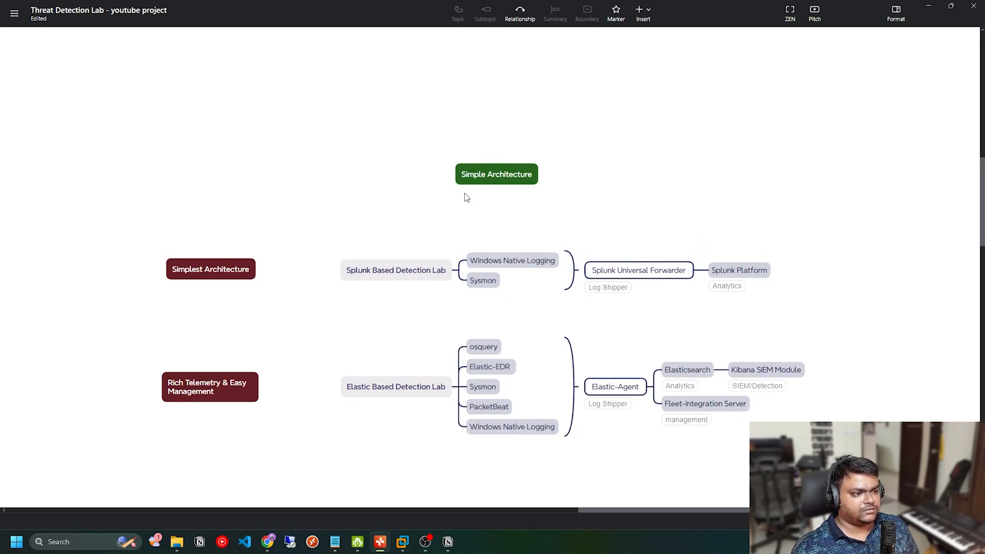
key("alt+Tab")
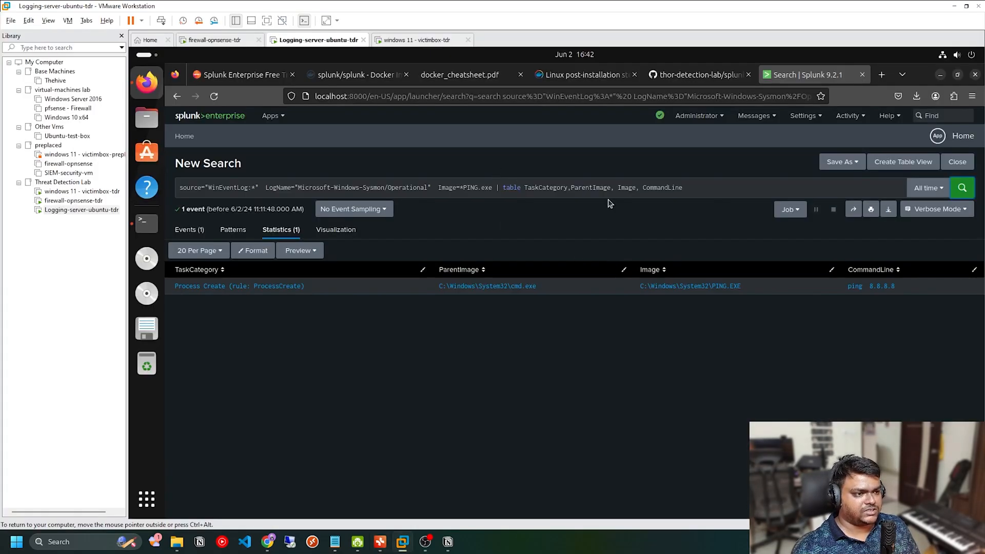
key("alt+Tab")
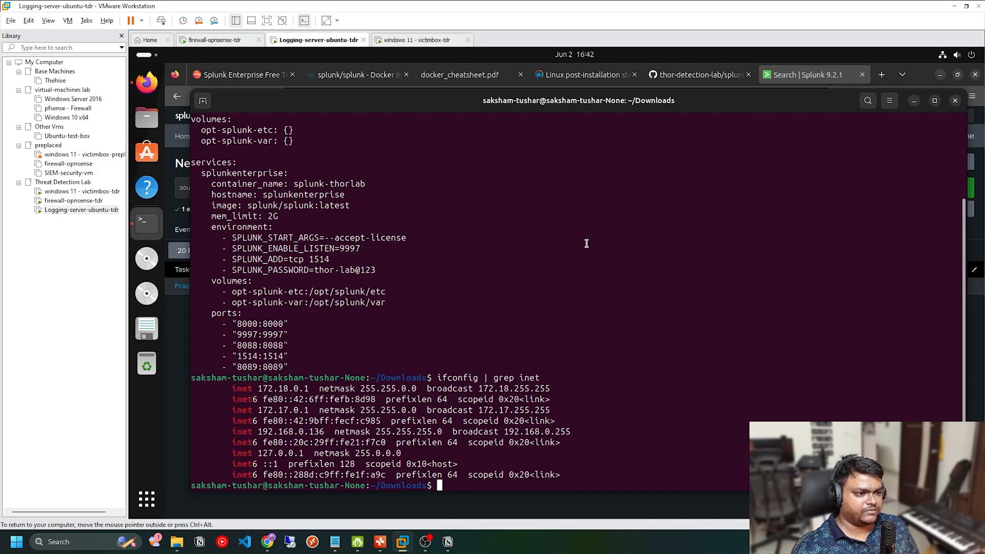
key("alt+Tab")
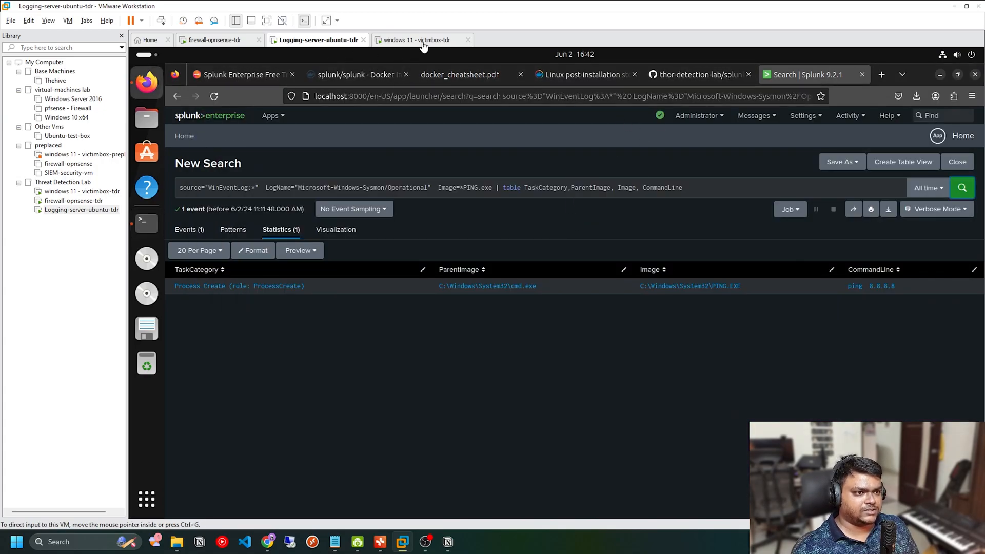
key("alt+Tab")
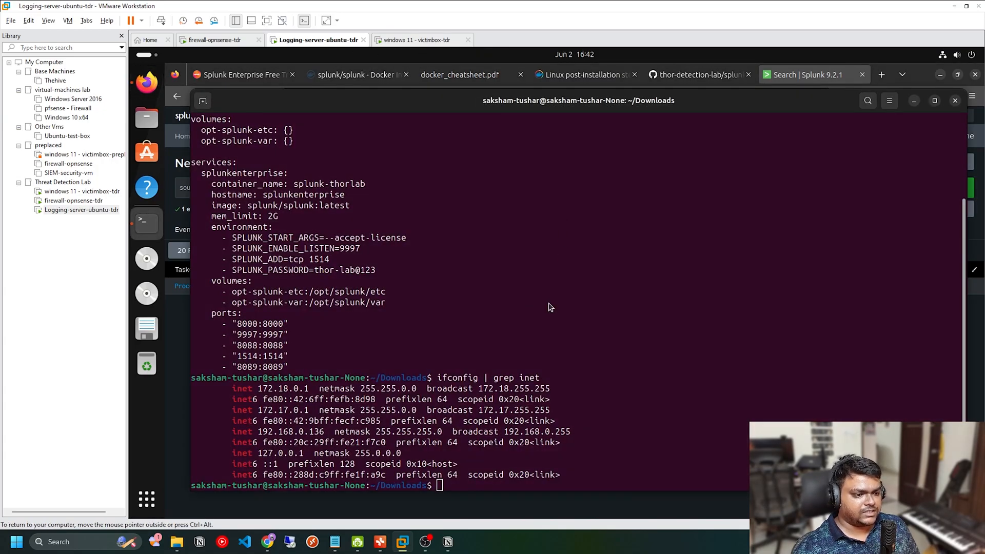
key("alt+Tab")
left_click(379, 542)
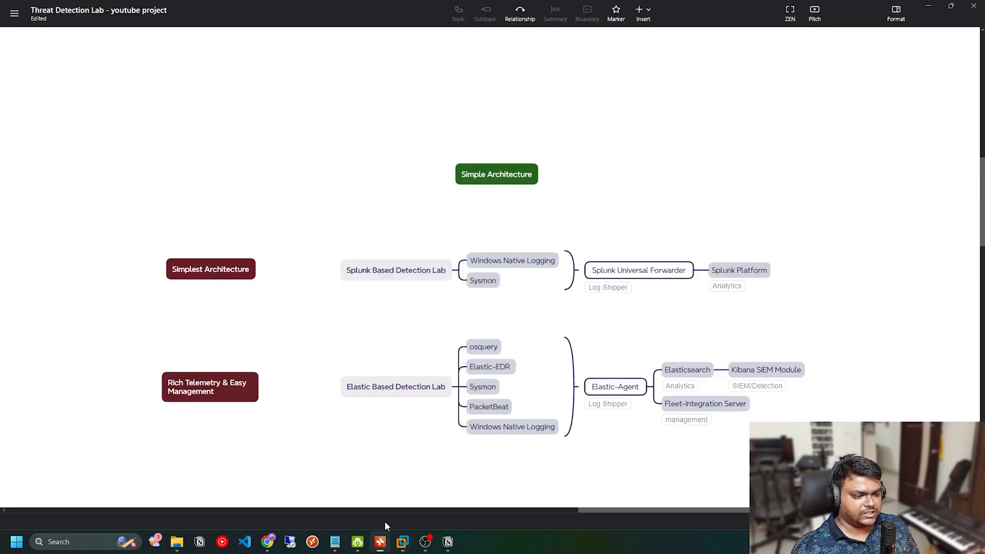